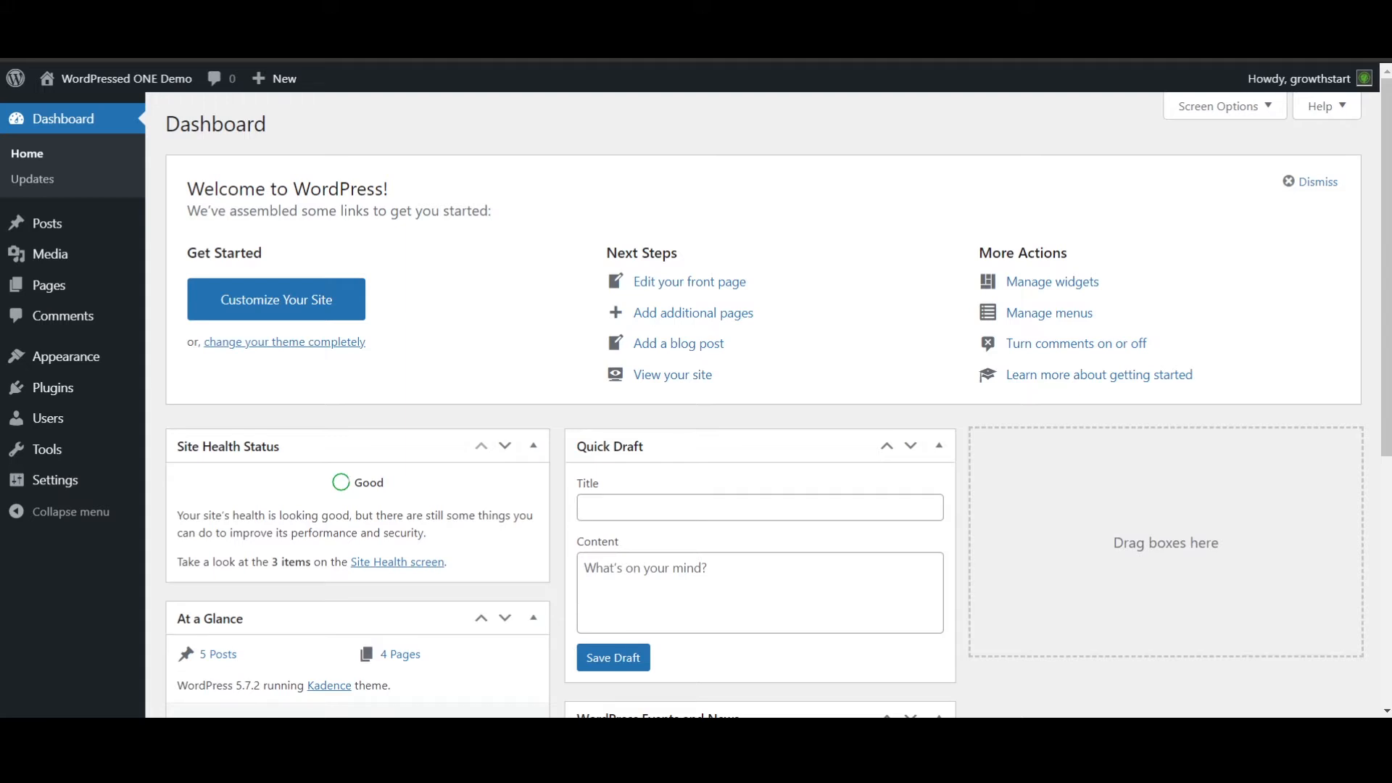
# - Find the Elementor Website Builder plugin by searching new plugins for "elementor", and install and activate it
pyautogui.moveTo(57, 396)
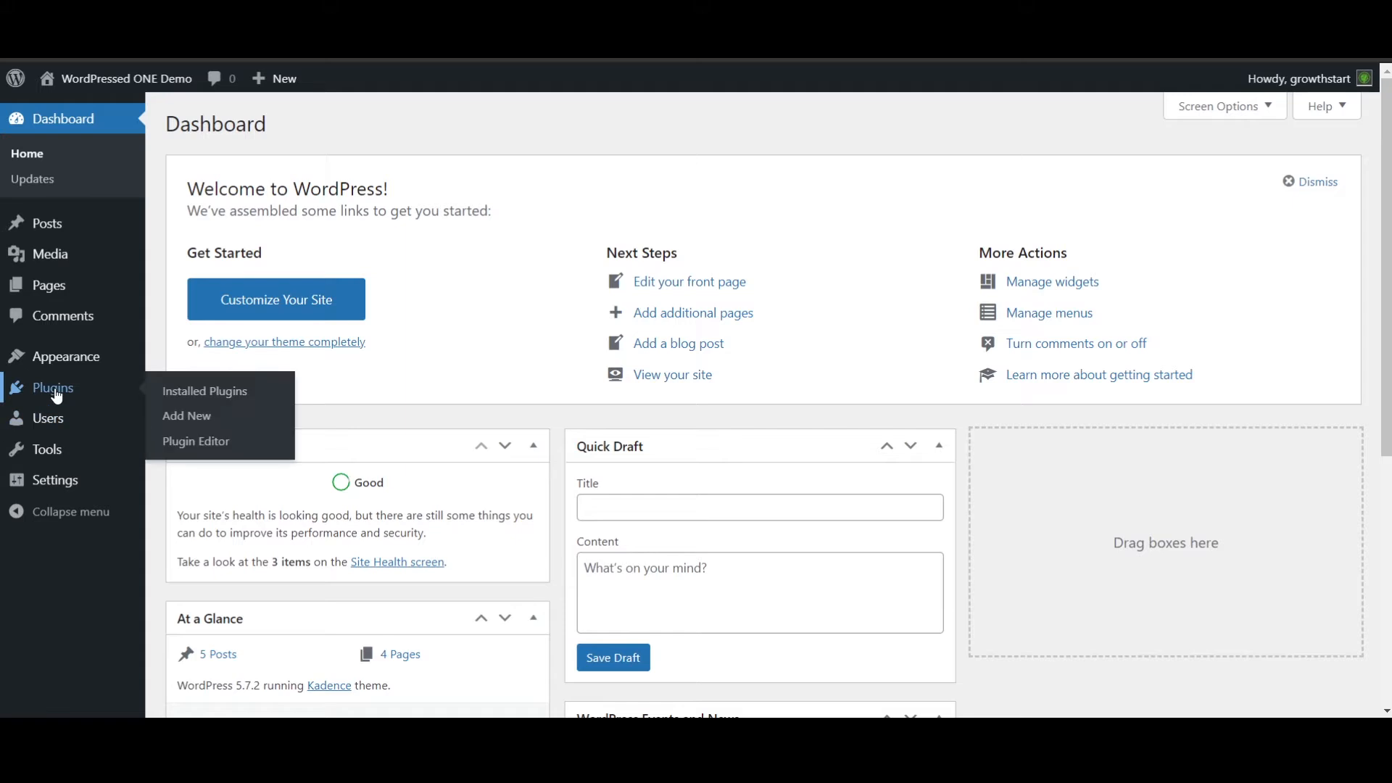
pyautogui.click(186, 380)
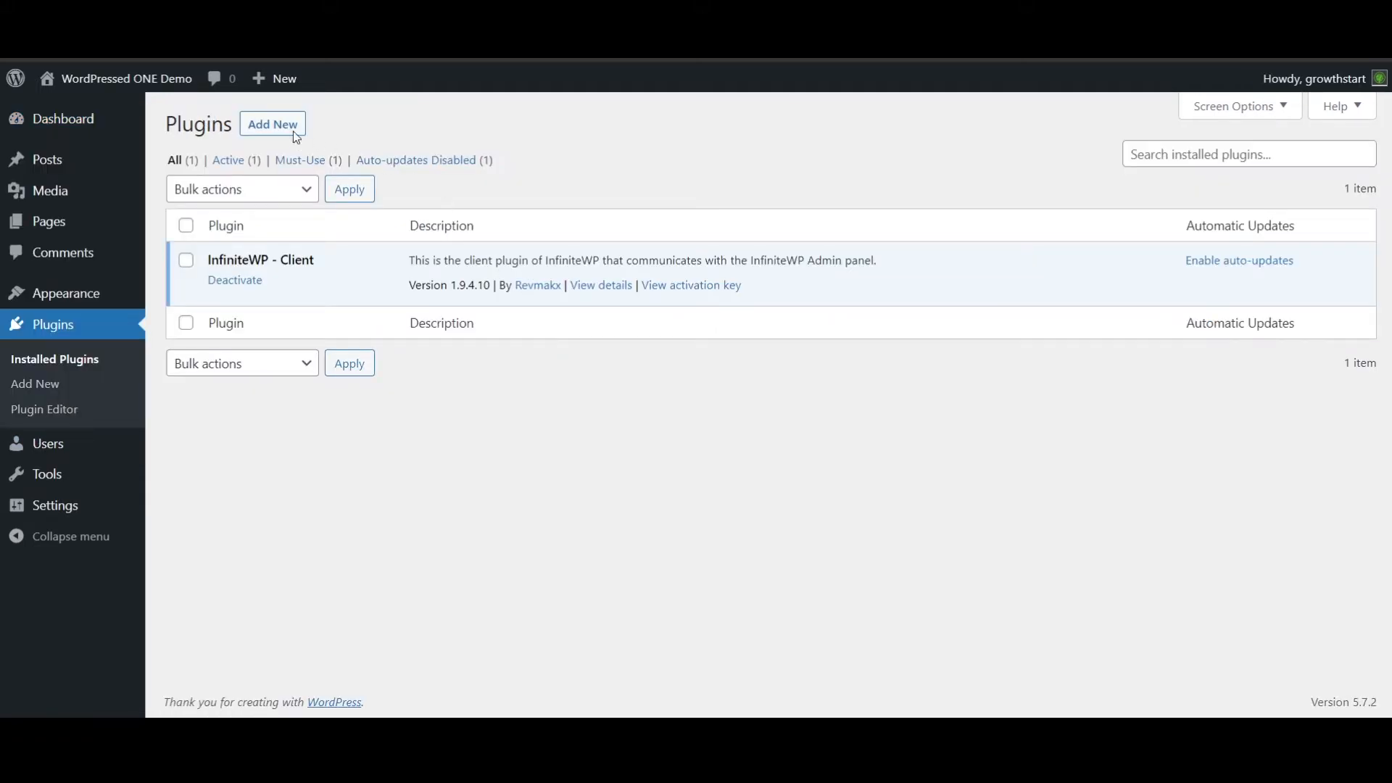
pyautogui.click(278, 131)
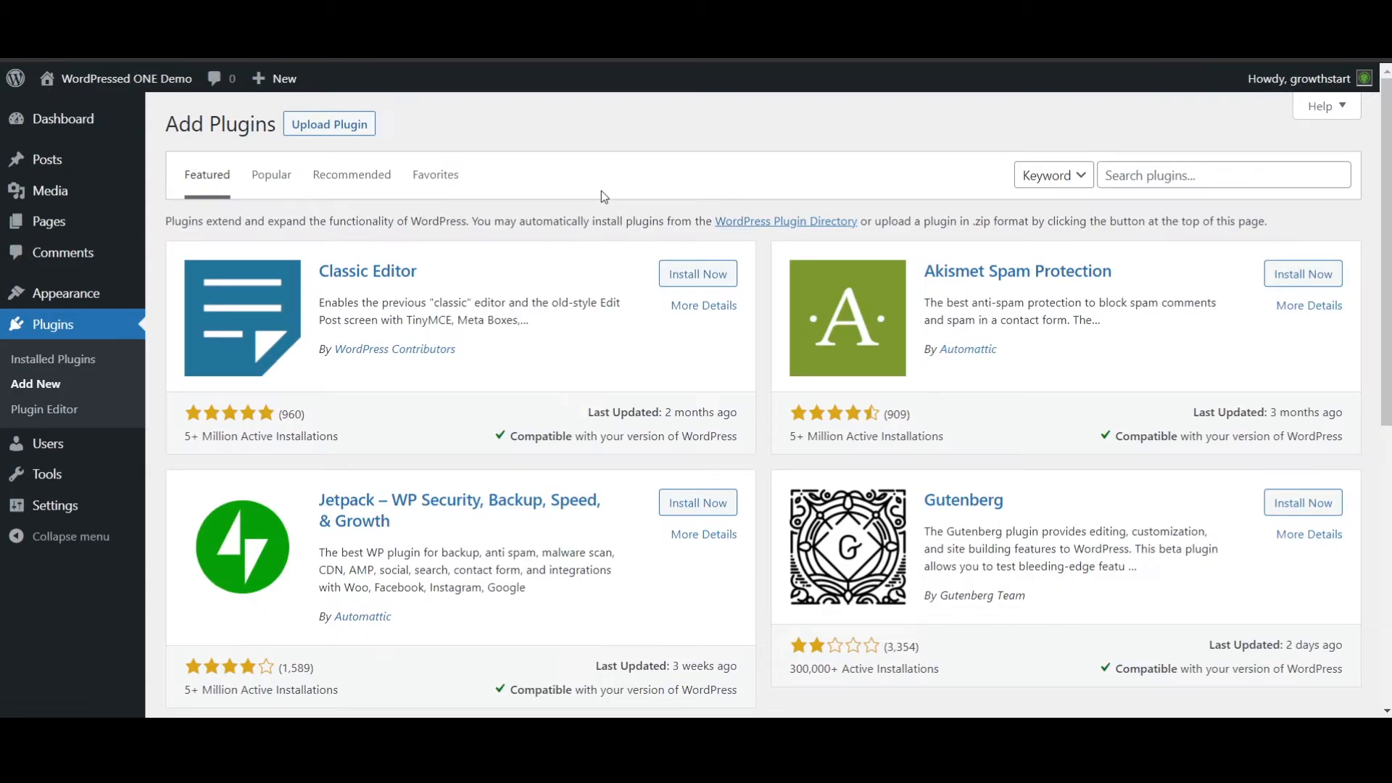
pyautogui.click(1230, 180)
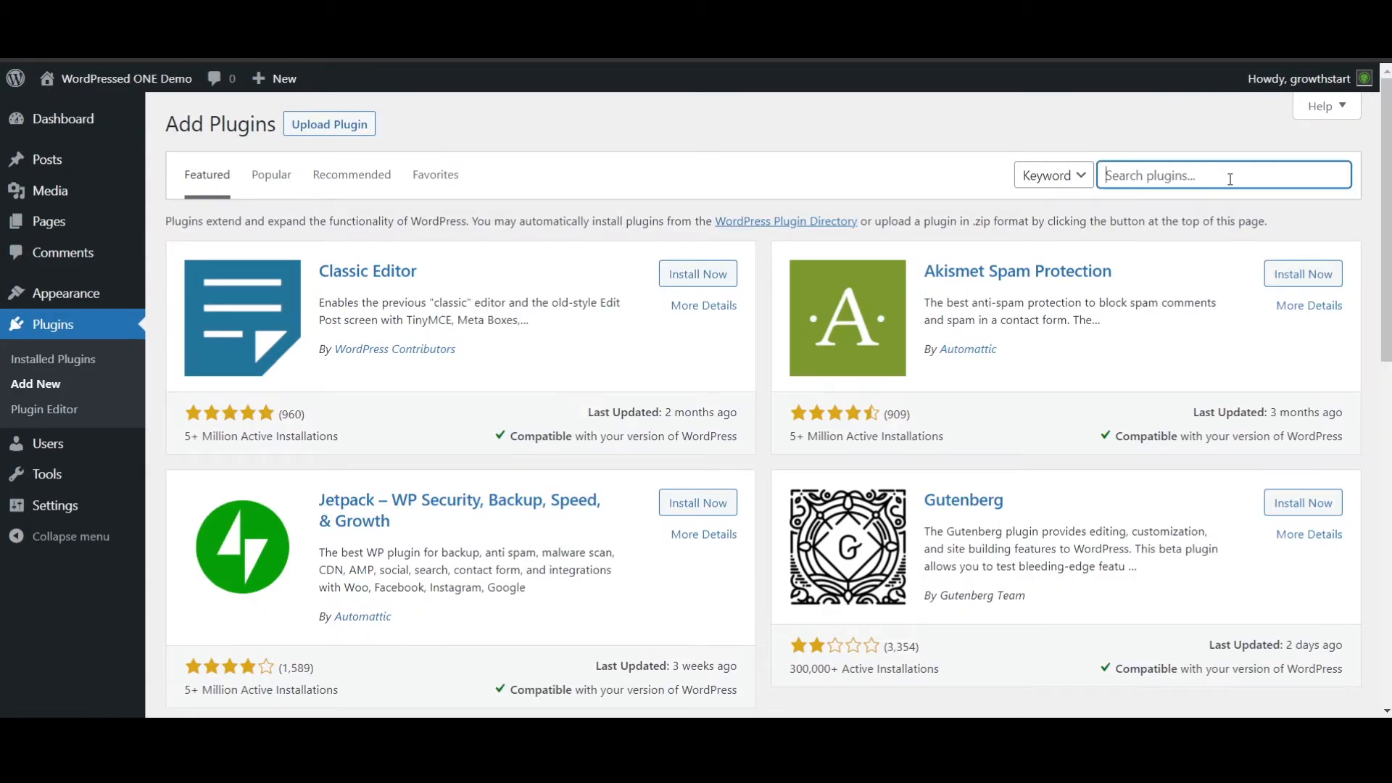
pyautogui.write('elem')
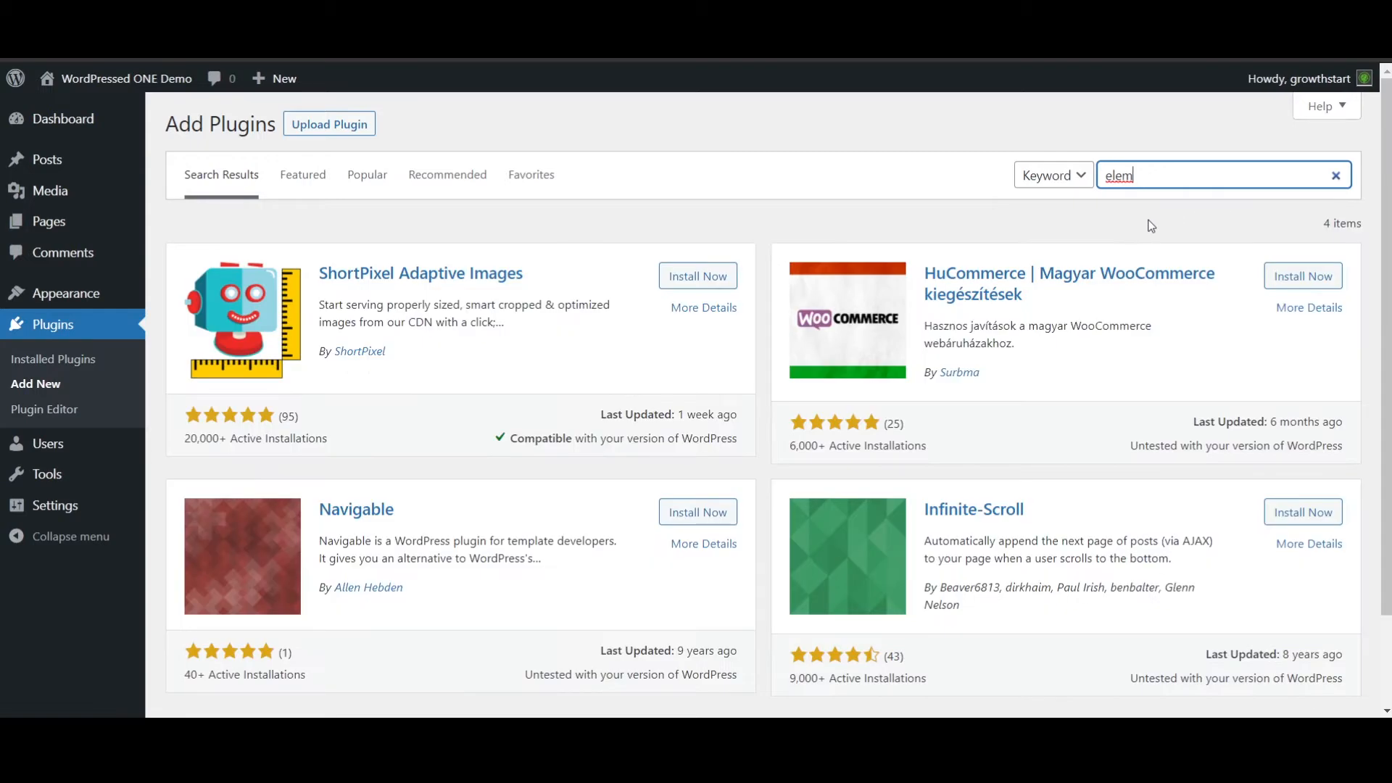
pyautogui.write('entor')
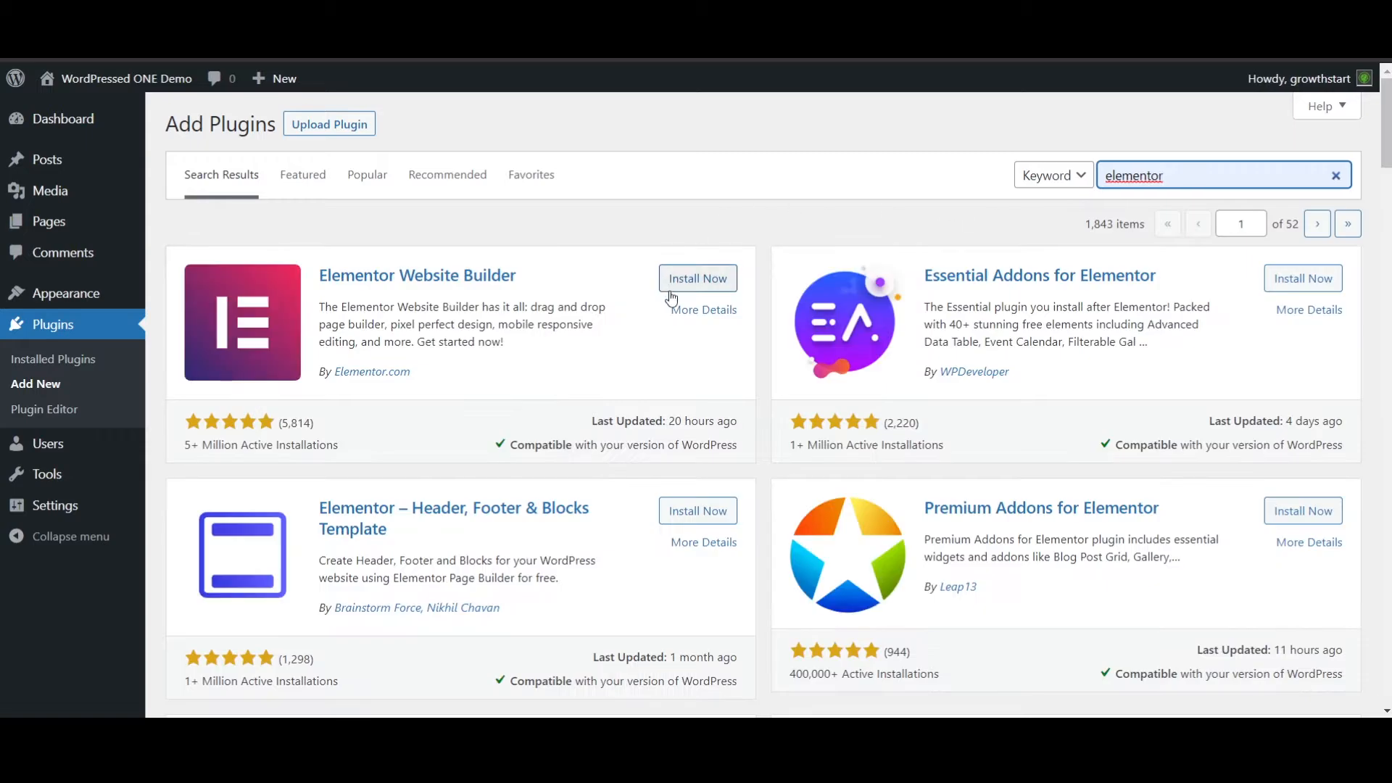
pyautogui.click(683, 284)
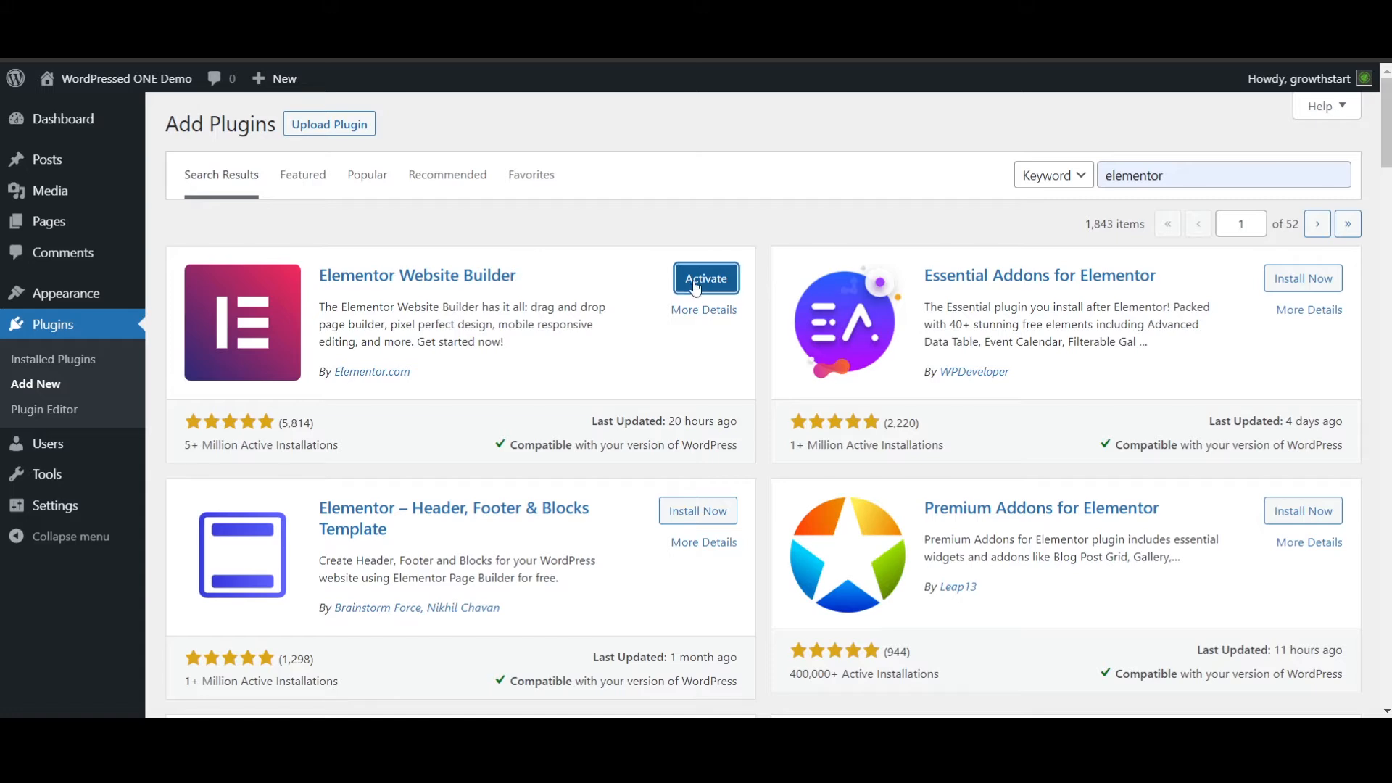
pyautogui.click(694, 287)
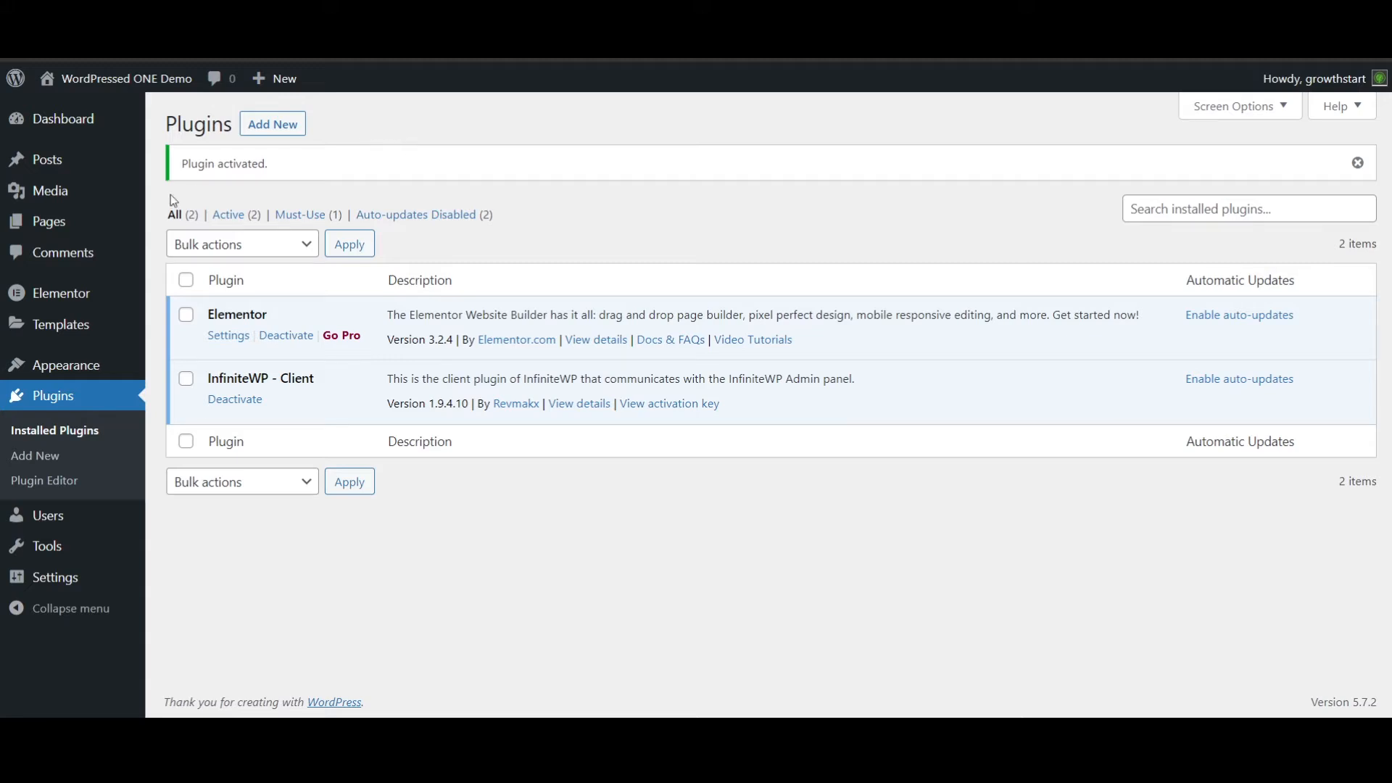
# - Open the Home front page for editing in the Elementor builder
pyautogui.click(53, 230)
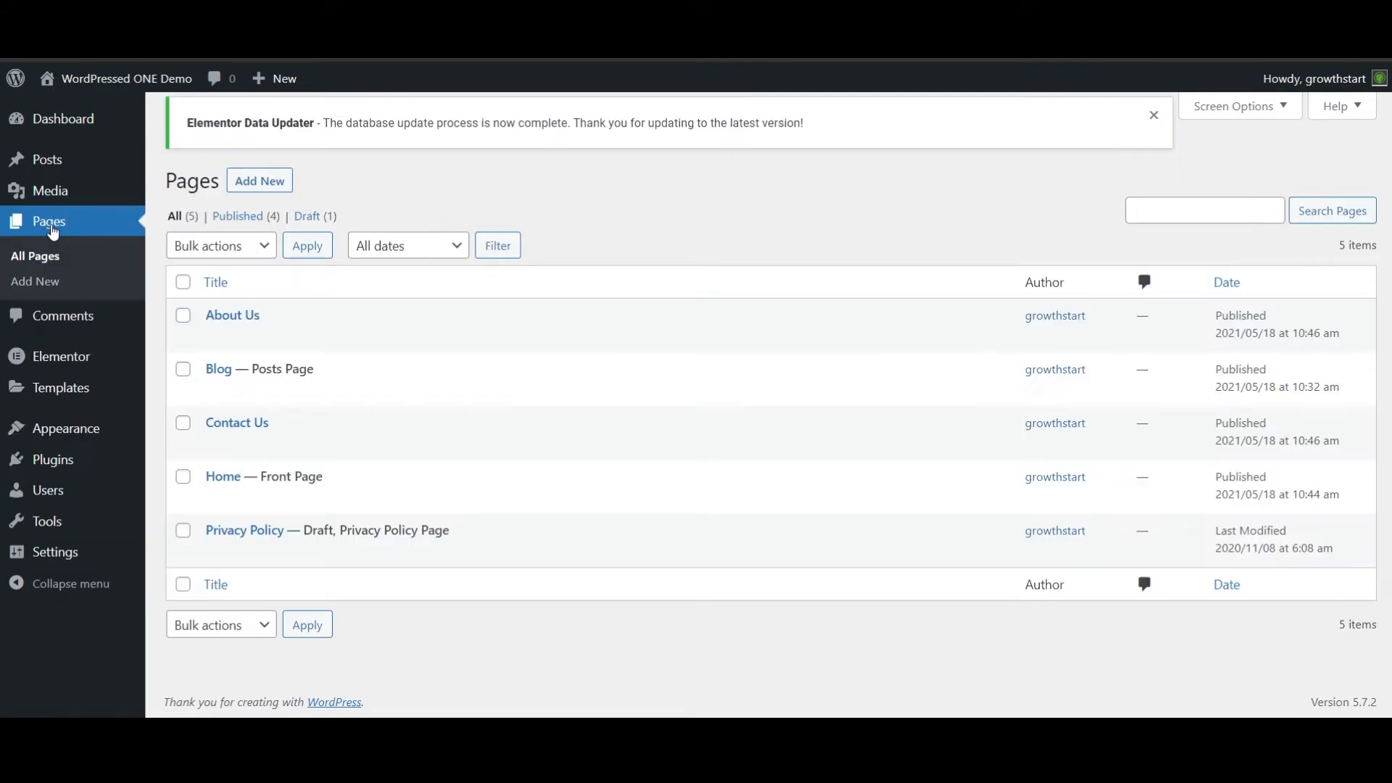
pyautogui.moveTo(223, 495)
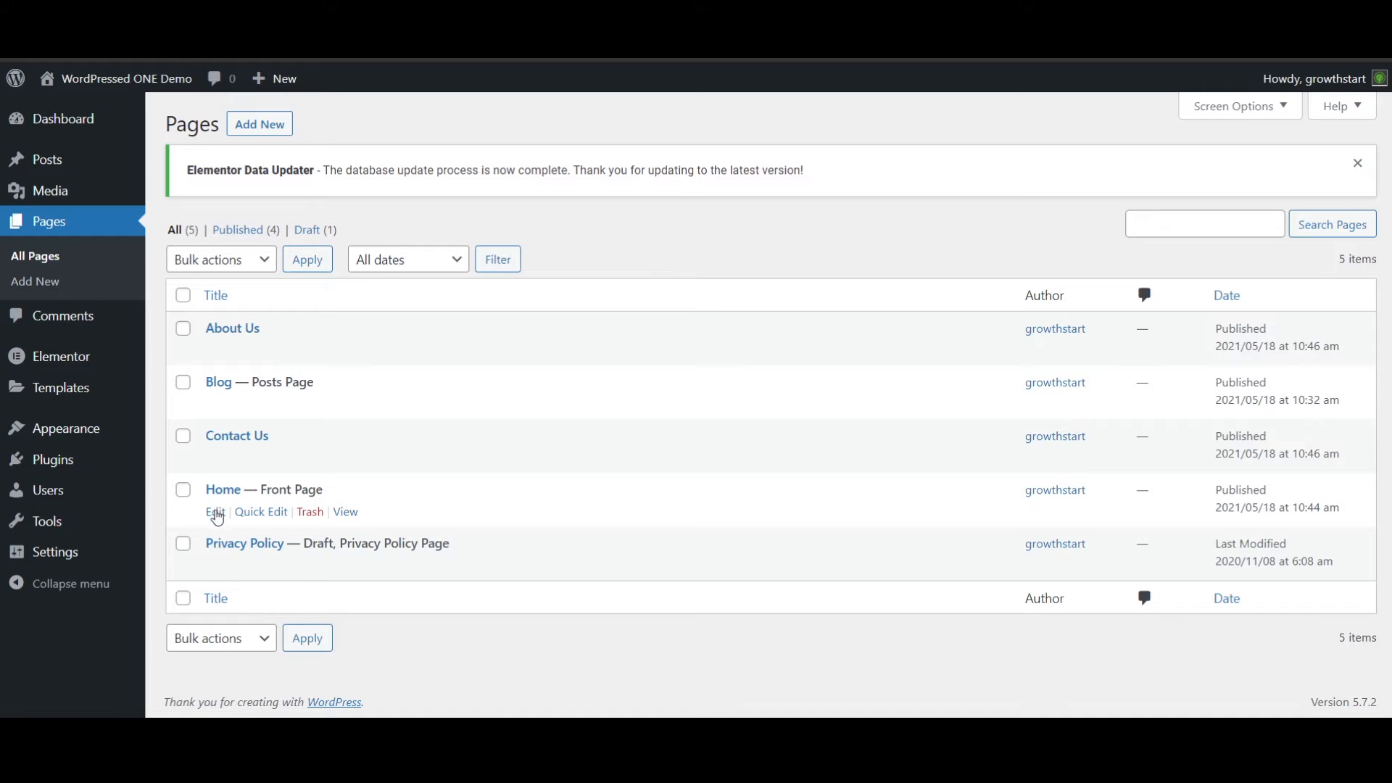
pyautogui.click(217, 515)
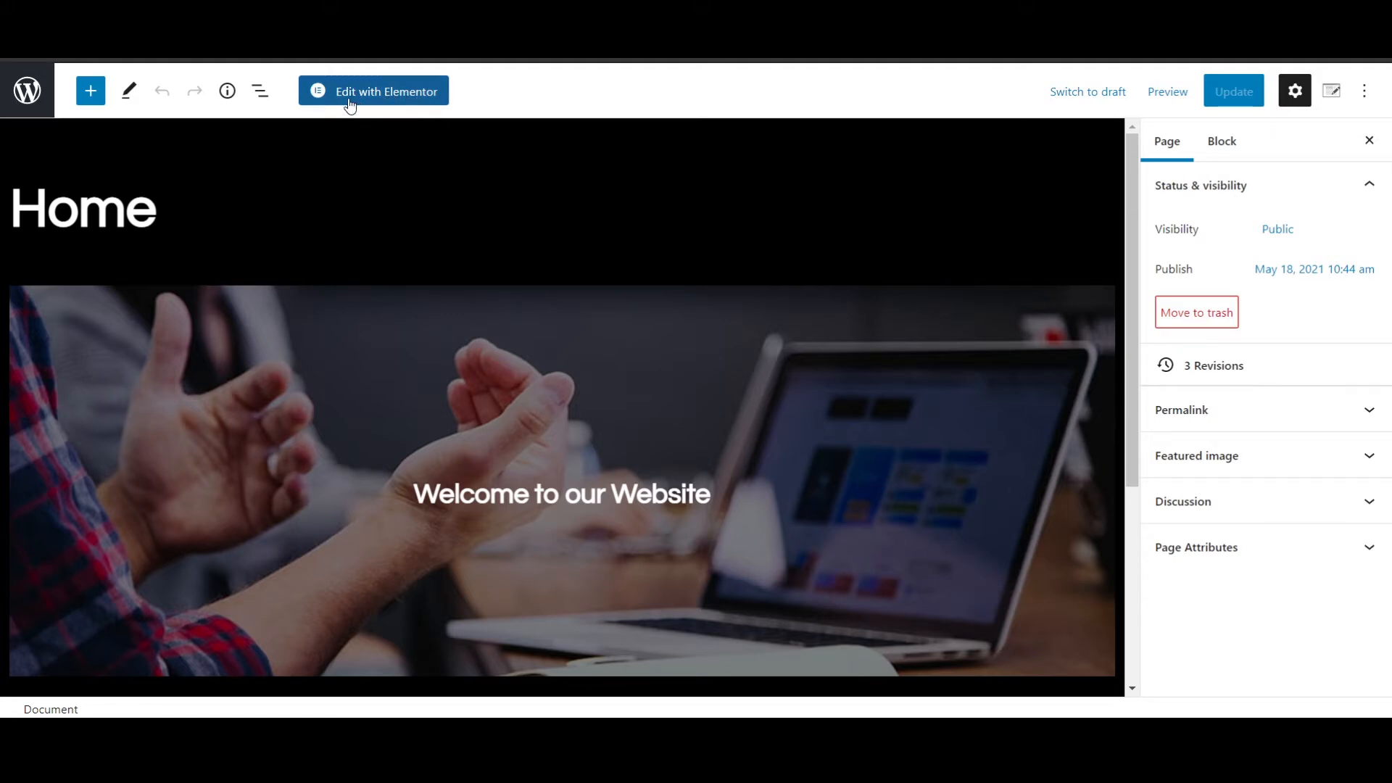
pyautogui.click(392, 95)
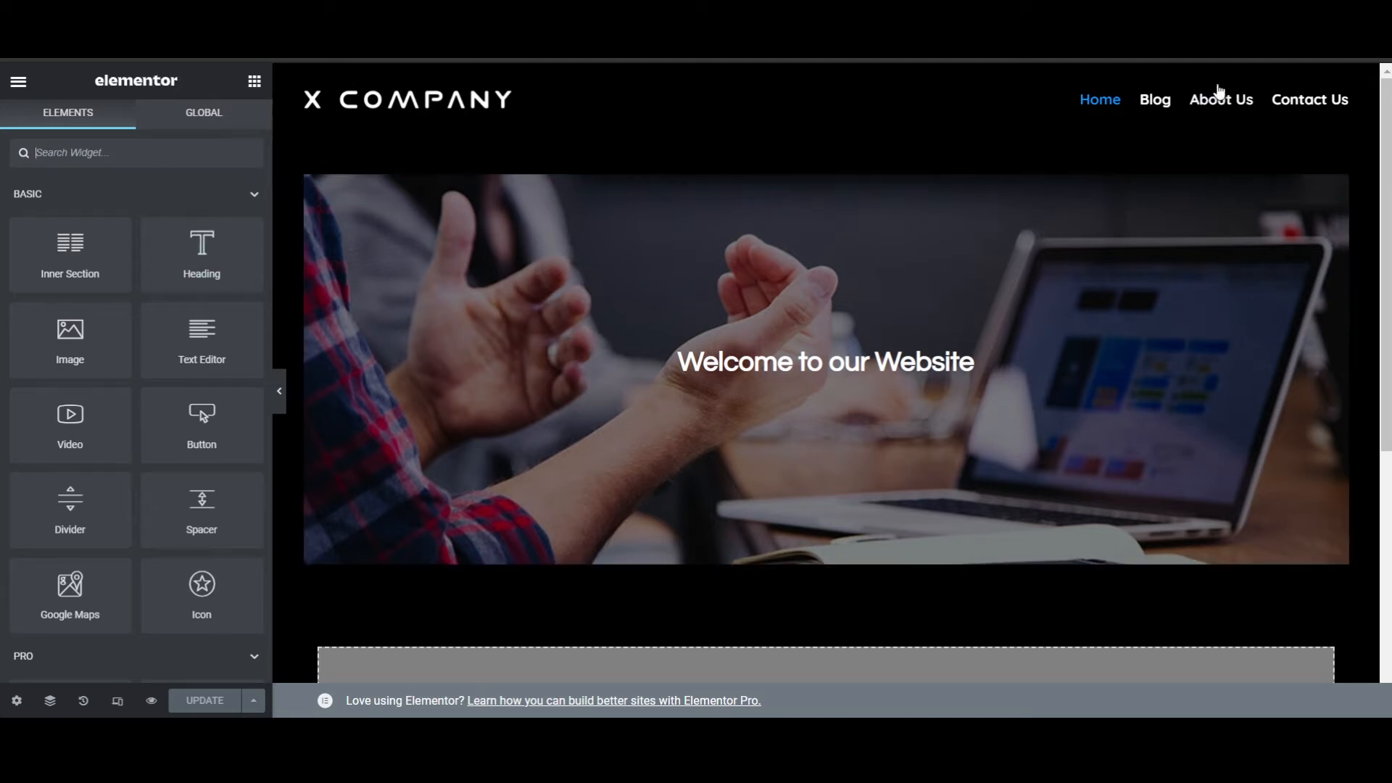
# - Delete the existing "Welcome to our Website" banner section and add an empty single-column section in its place
pyautogui.scroll(-4, 897, 312)
pyautogui.scroll(4, 793, 314)
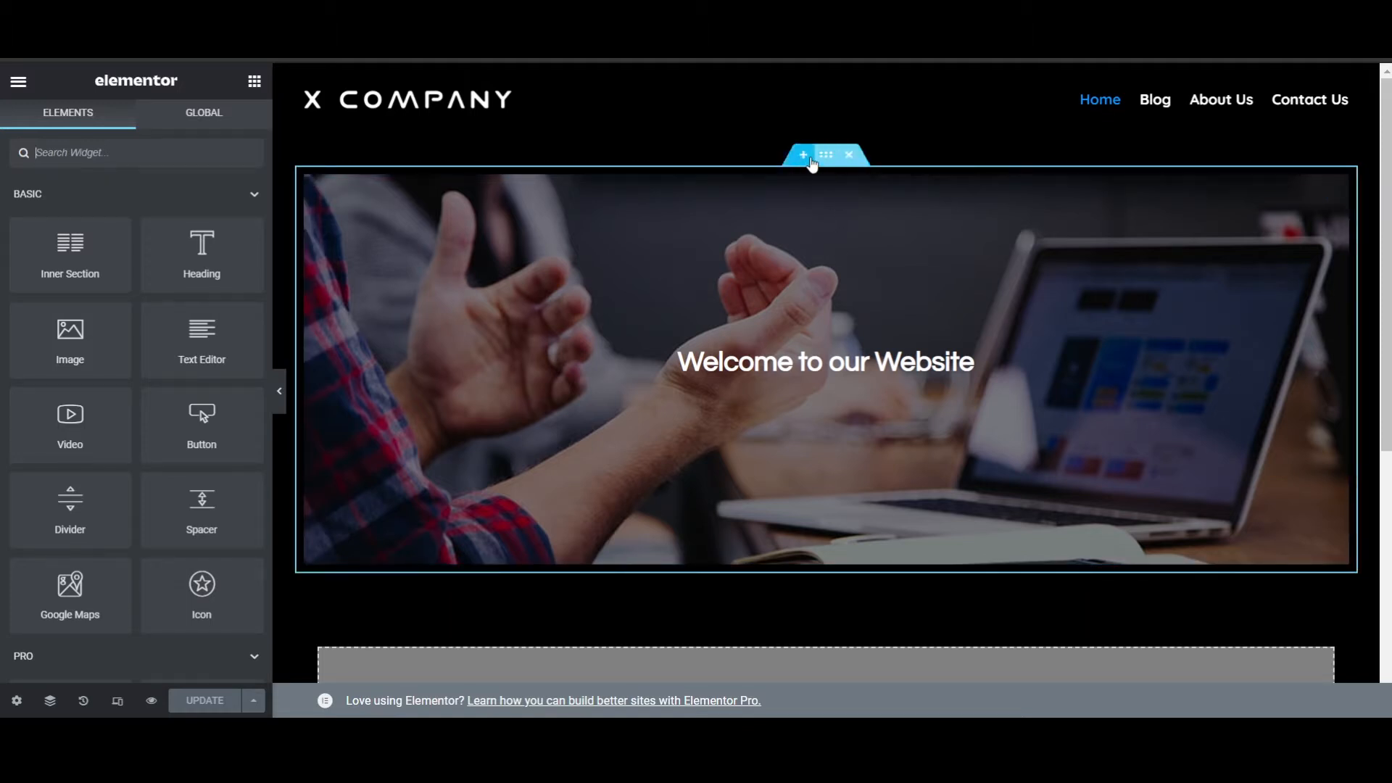
pyautogui.click(850, 155)
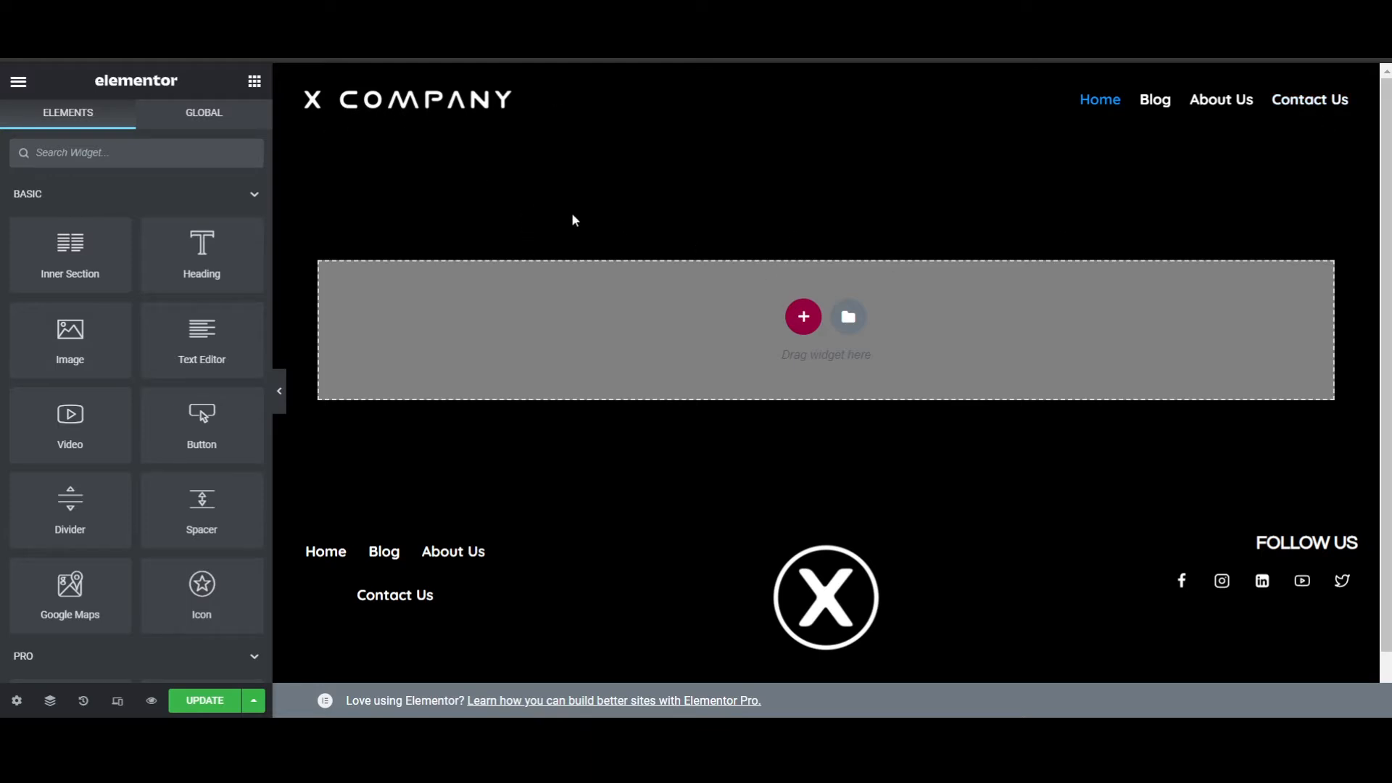
pyautogui.click(804, 317)
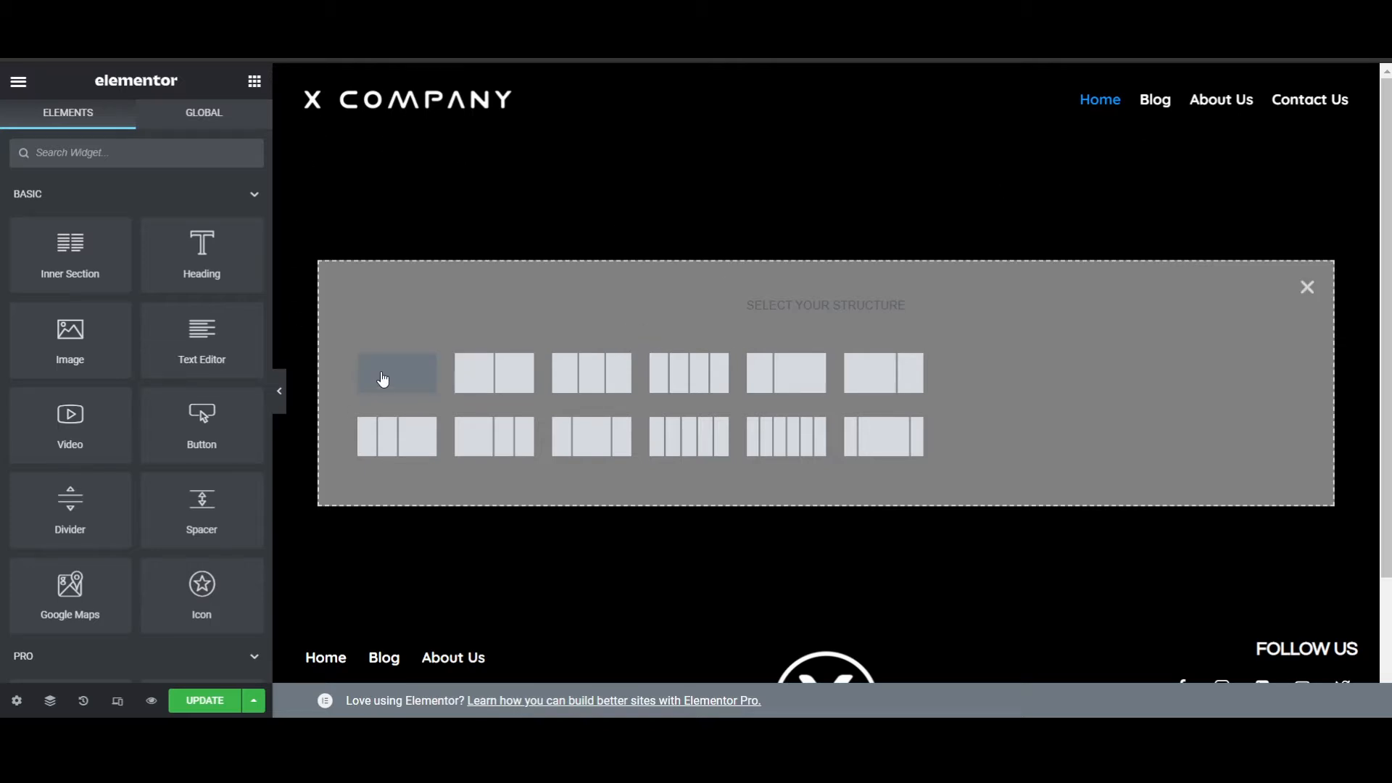
pyautogui.click(383, 377)
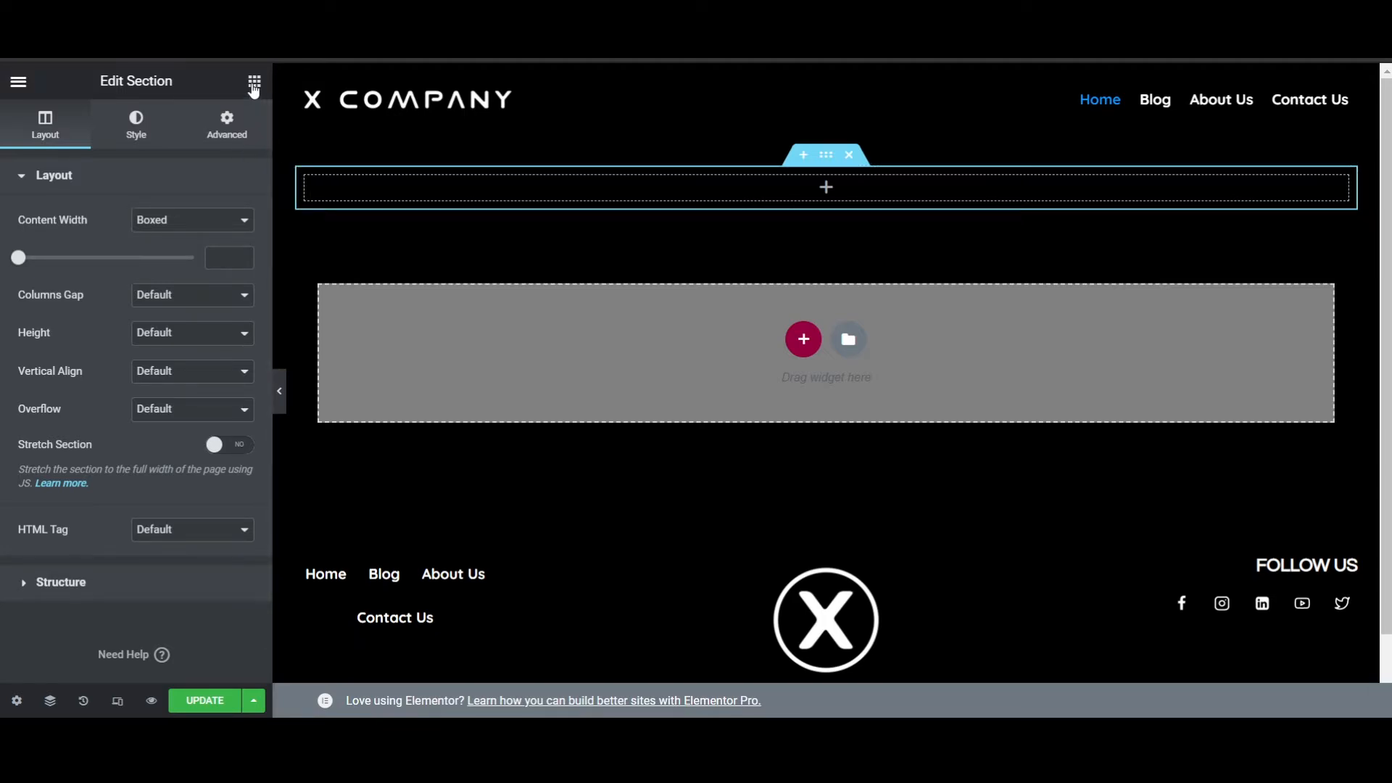
# - Place an Image widget in the new section and insert the media library photo of gesturing hands beside a laptop
pyautogui.click(254, 84)
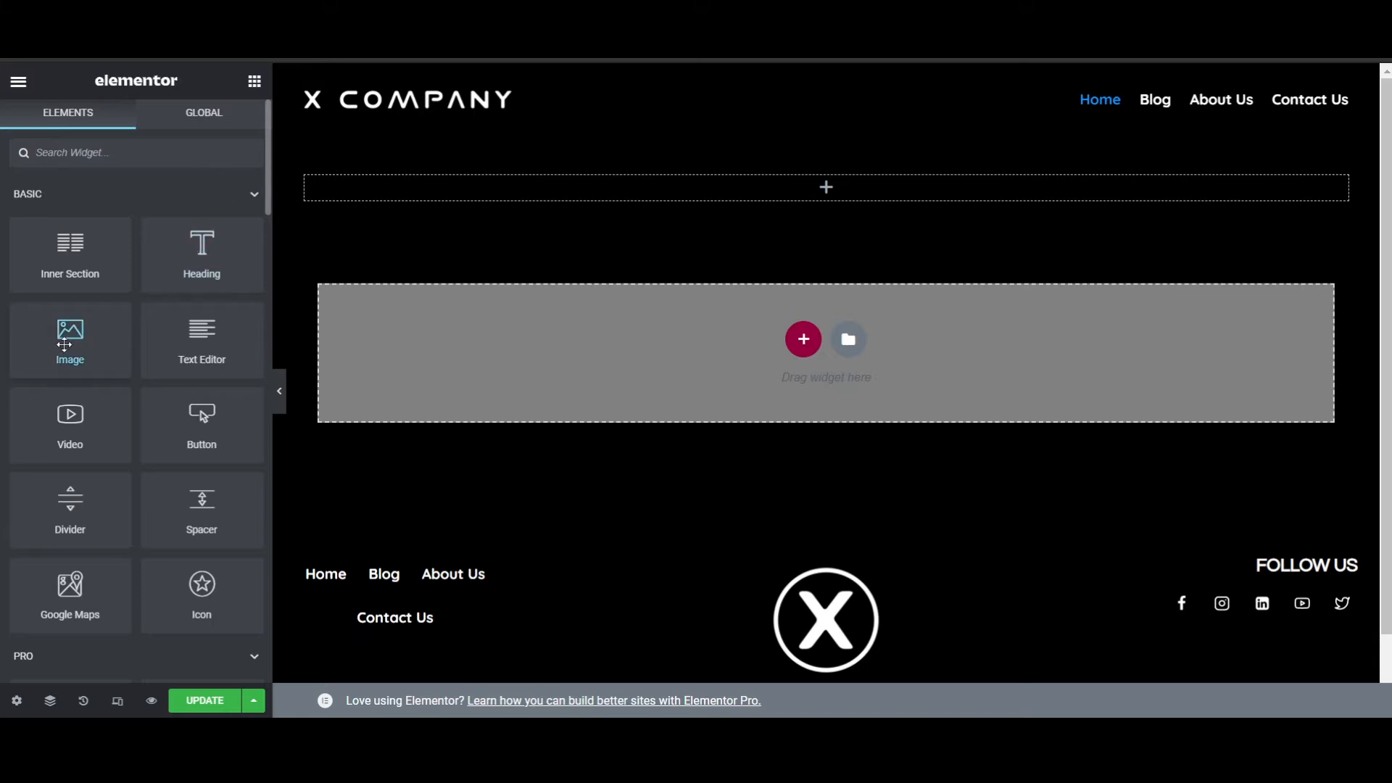
pyautogui.moveTo(65, 344); pyautogui.dragTo(701, 189)
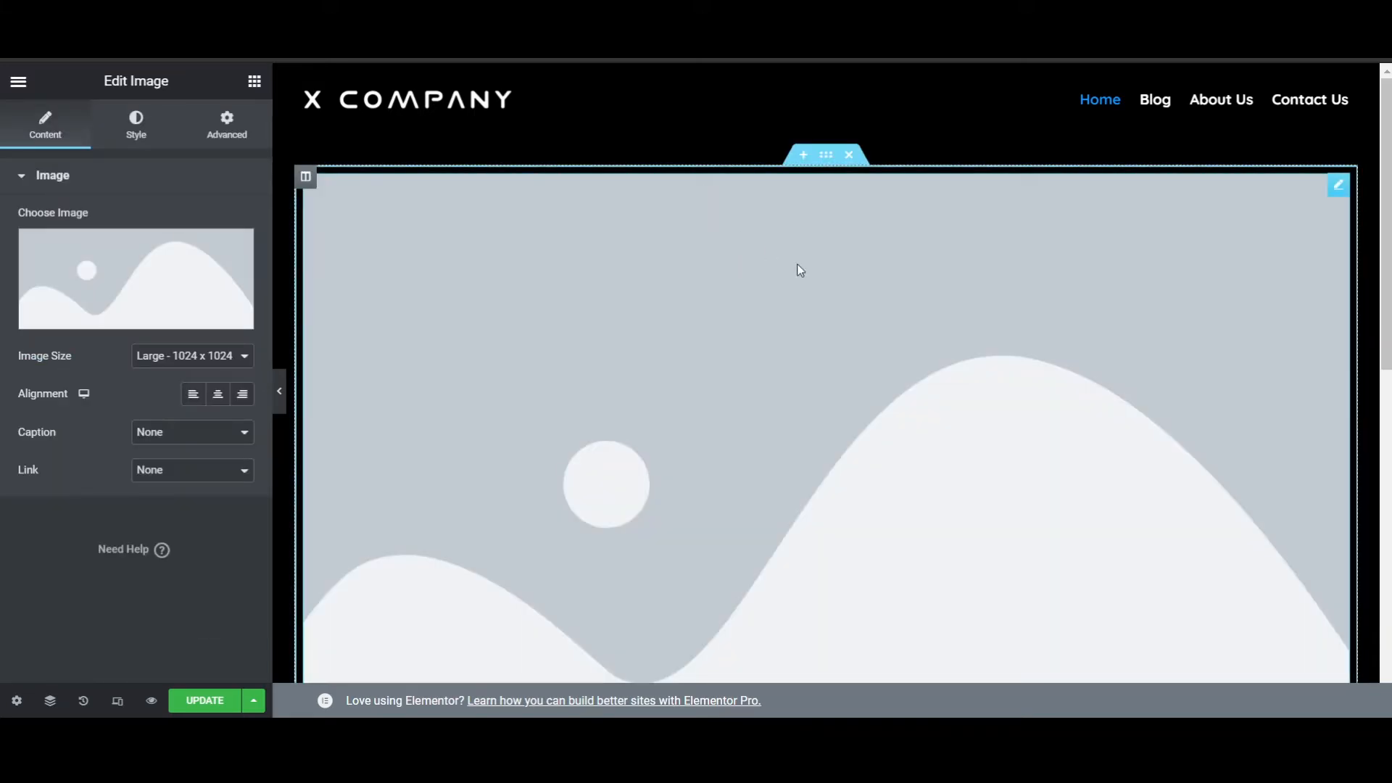
pyautogui.moveTo(211, 274)
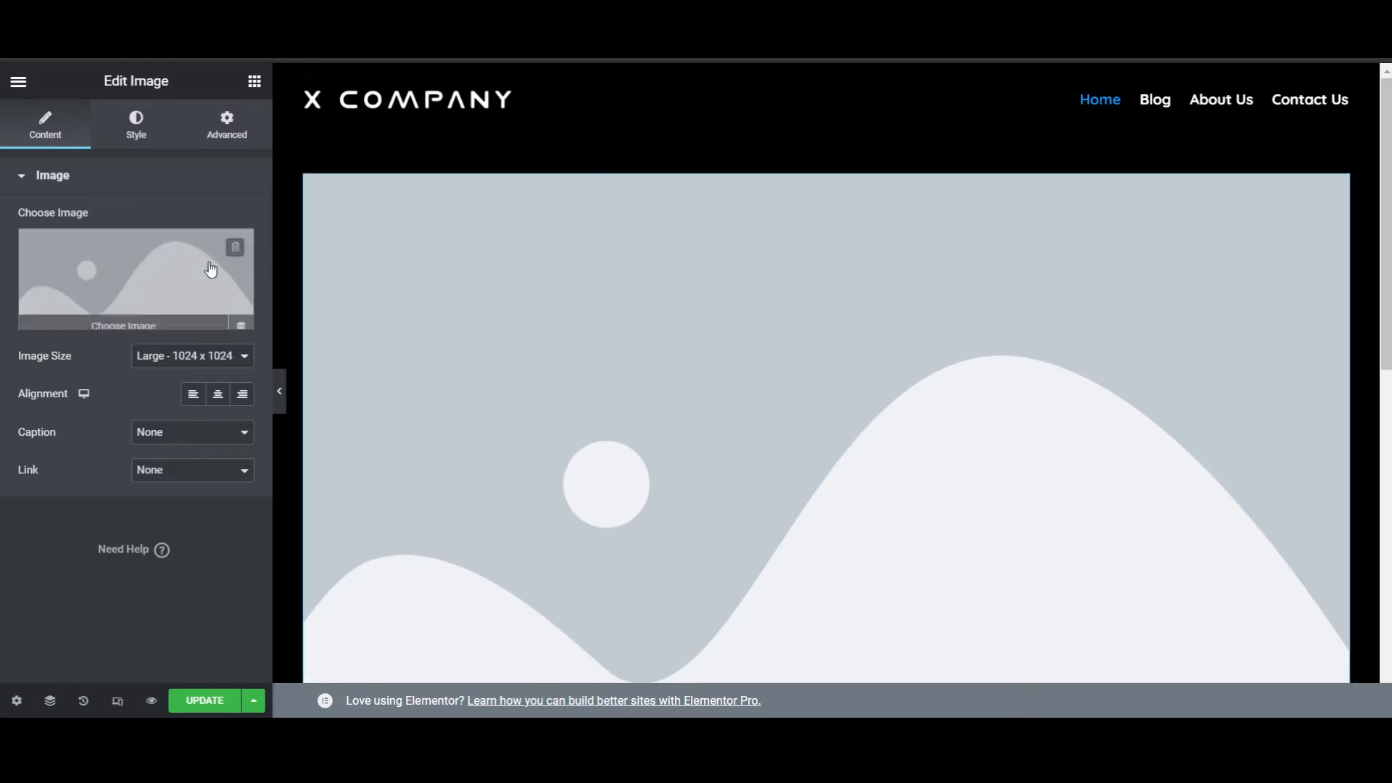
pyautogui.click(126, 278)
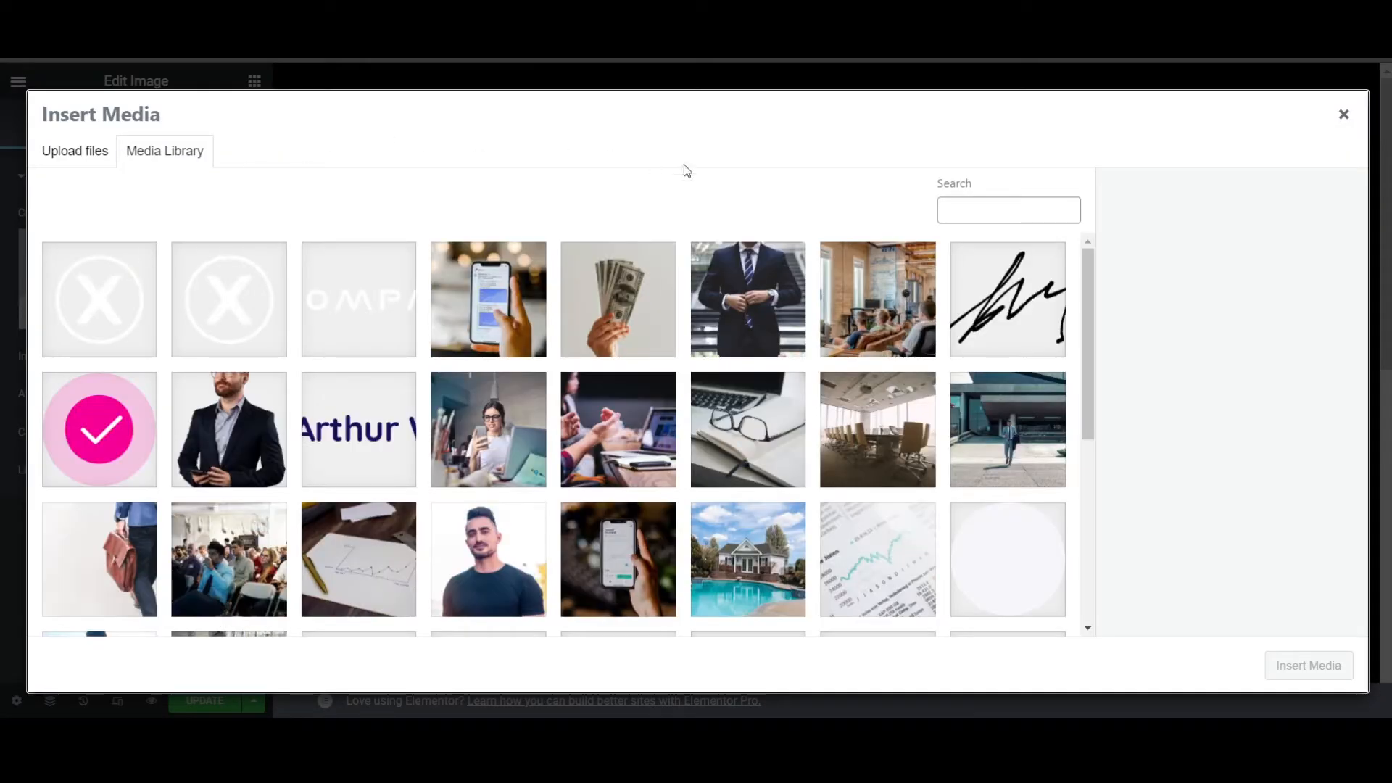
pyautogui.click(607, 426)
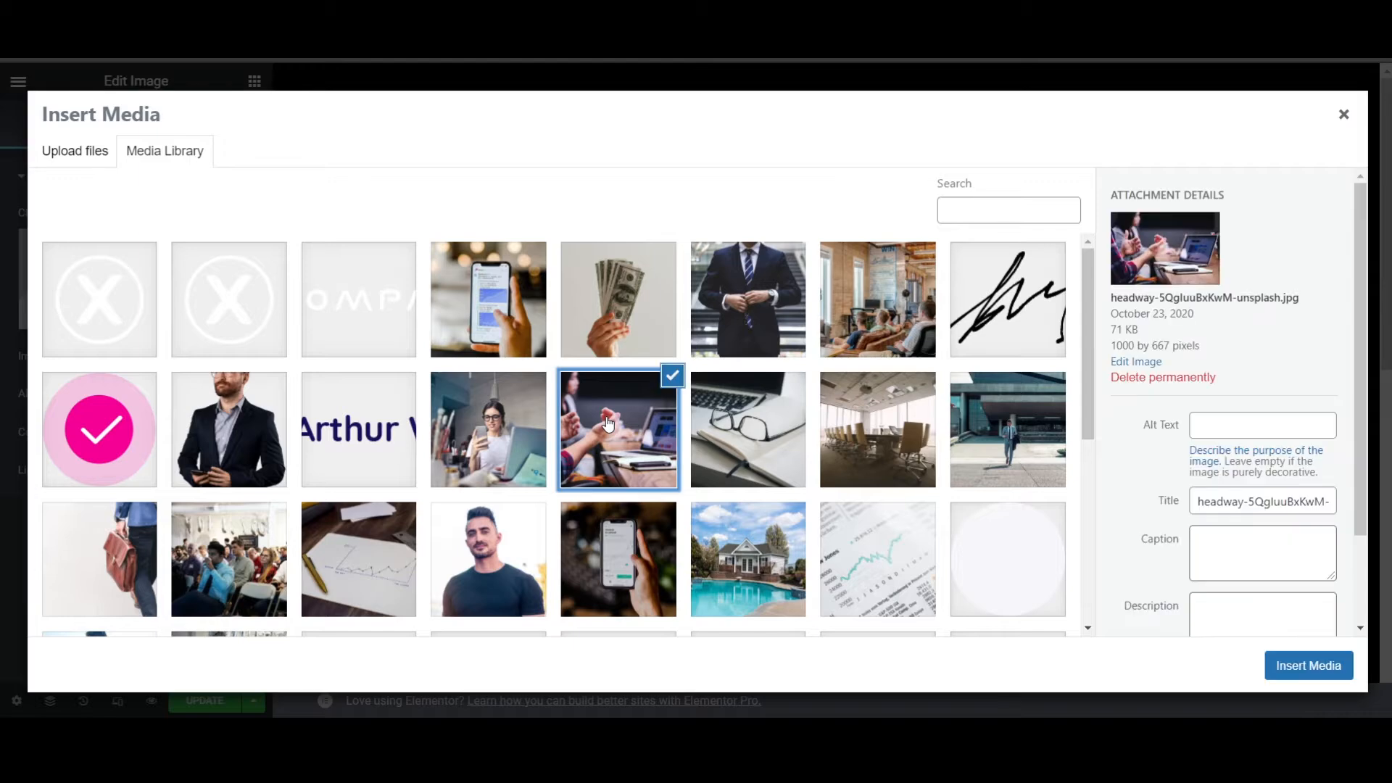
pyautogui.click(1298, 671)
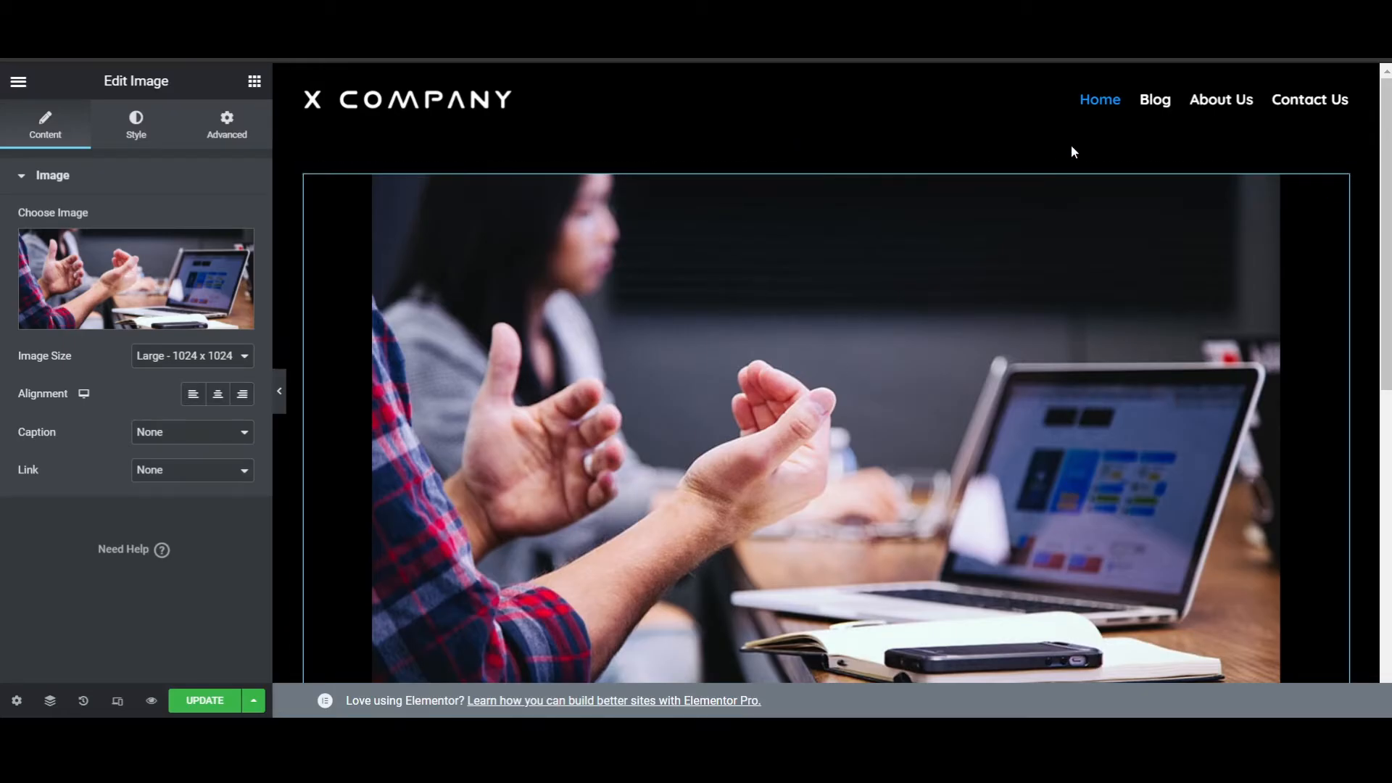
# - Set the section's content width to Full Width and turn on Stretch Section
pyautogui.scroll(-3, 983, 351)
pyautogui.scroll(-2, 982, 350)
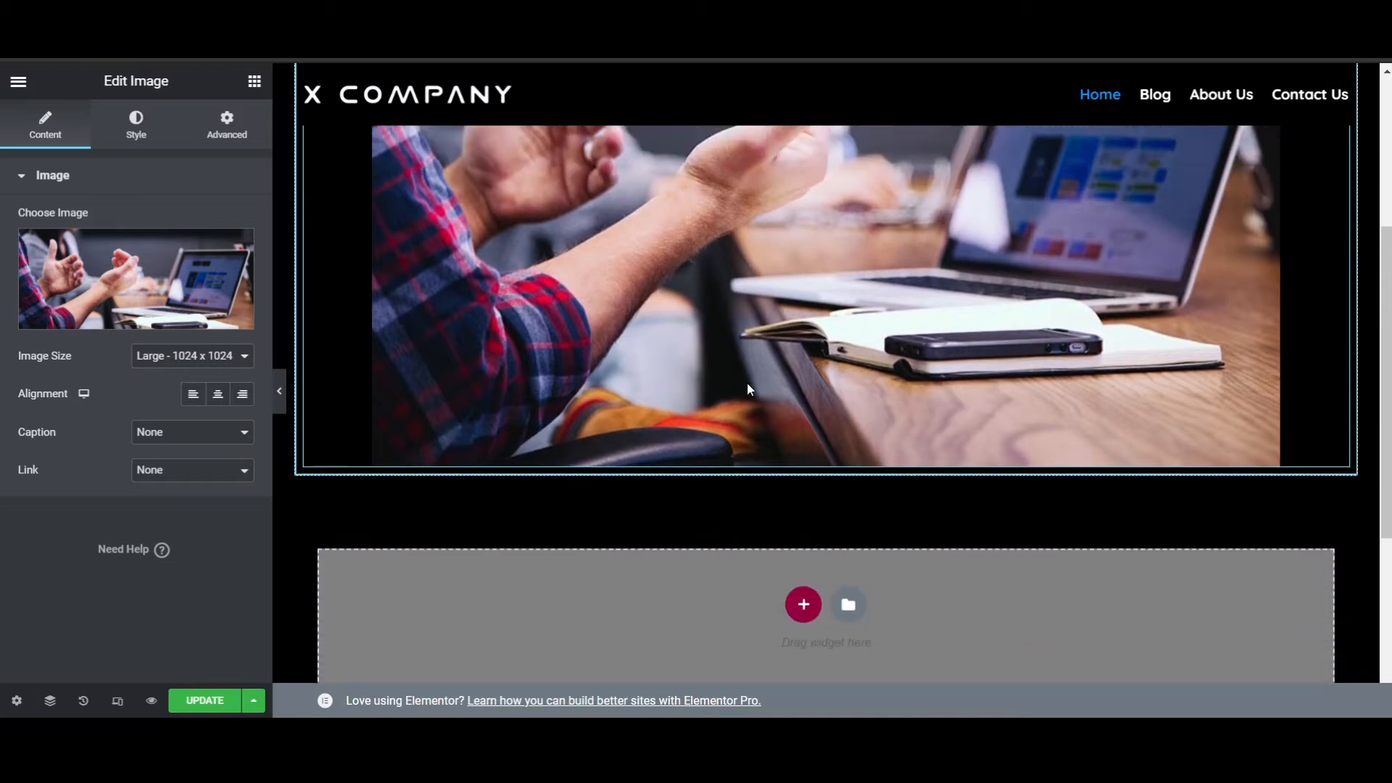
pyautogui.scroll(5, 747, 381)
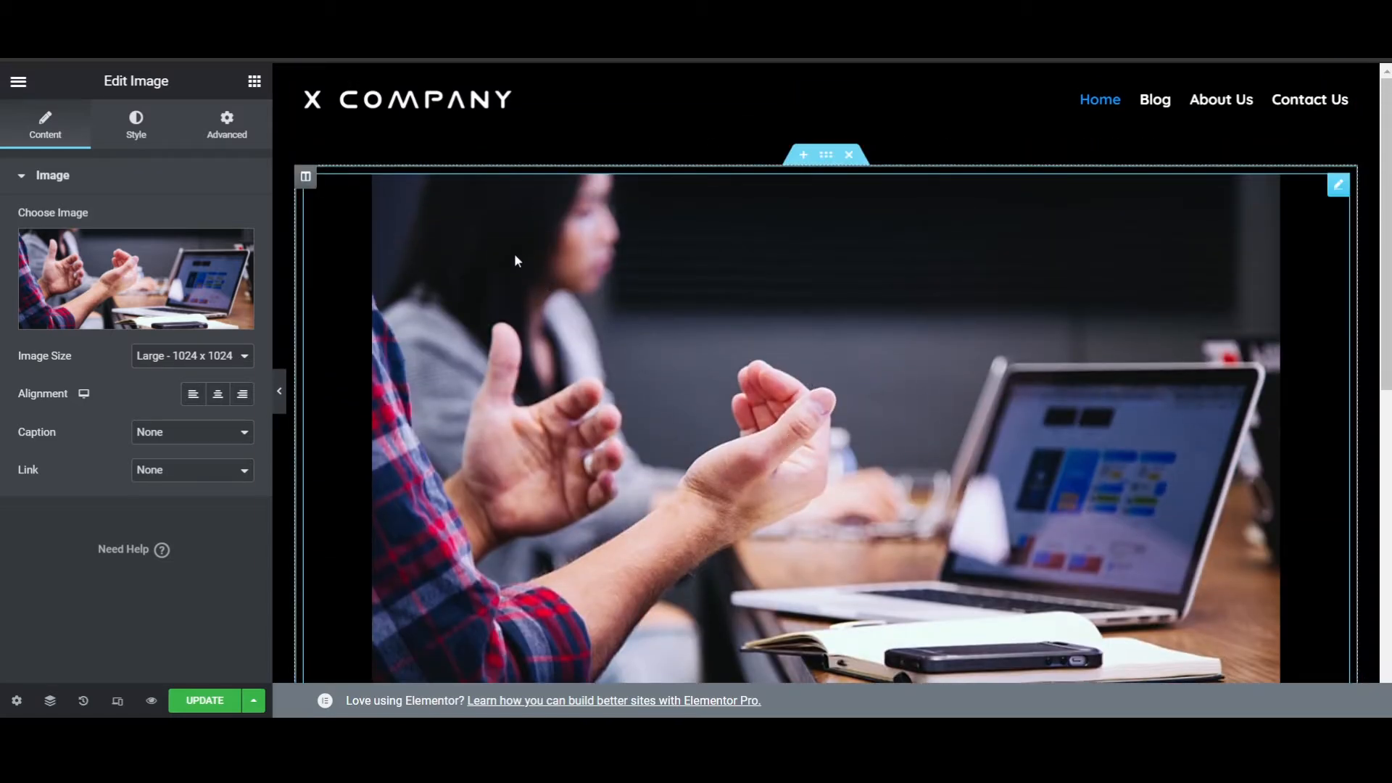
pyautogui.click(826, 155)
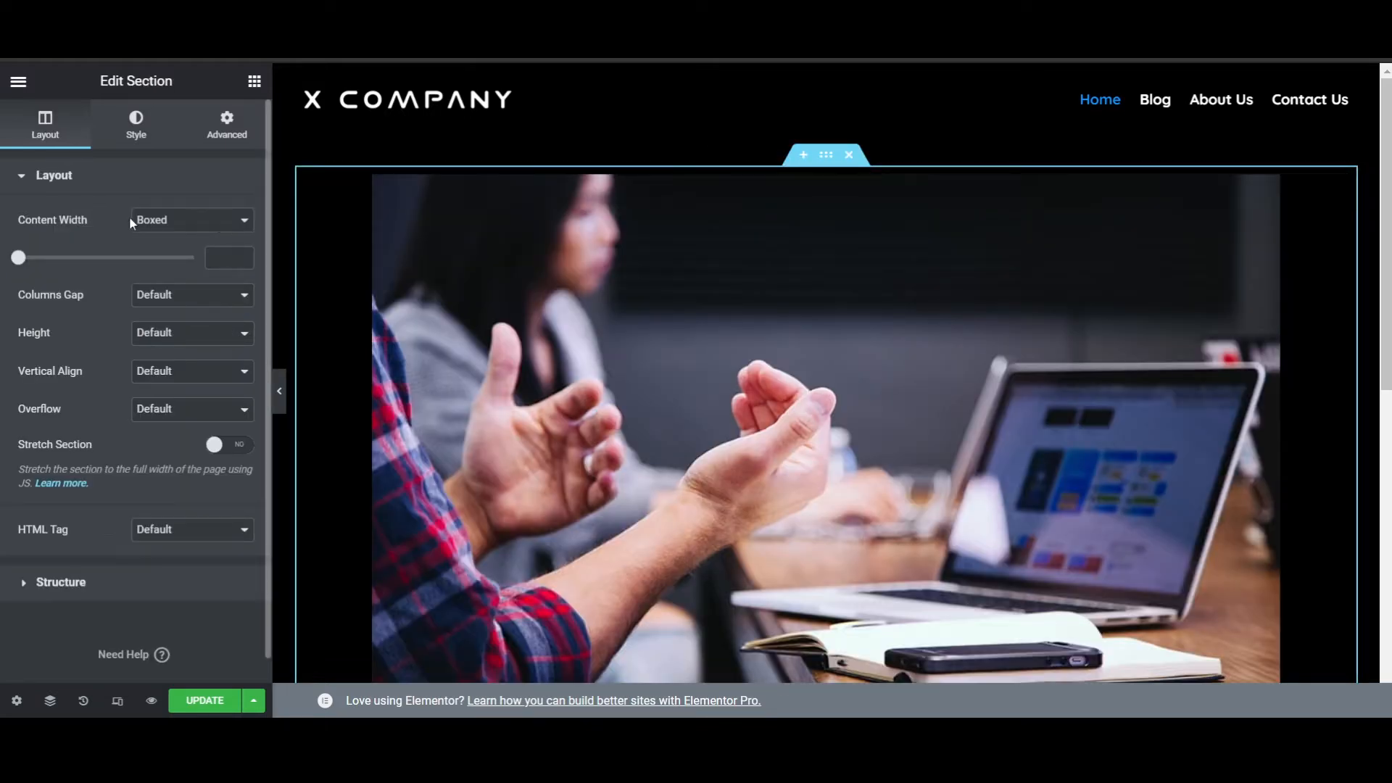
pyautogui.click(214, 258)
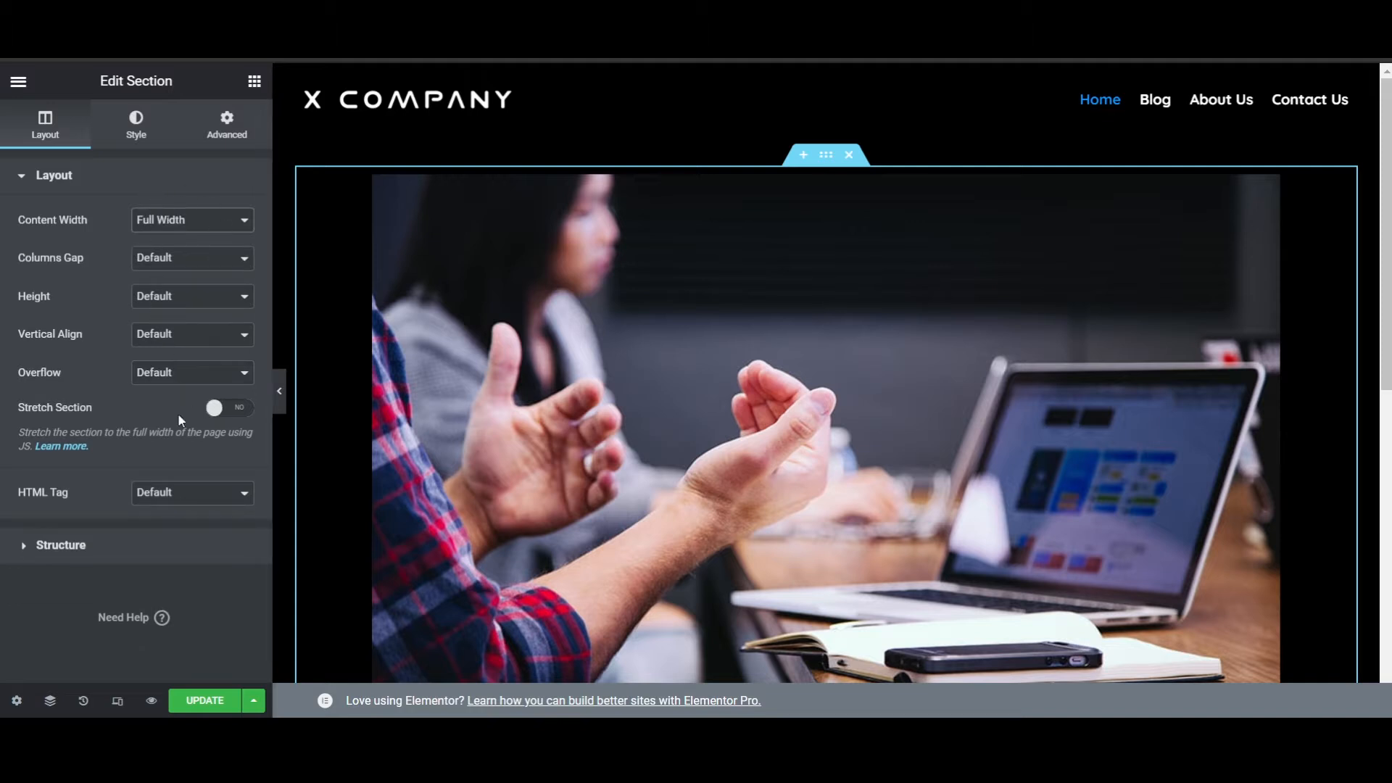
pyautogui.click(213, 410)
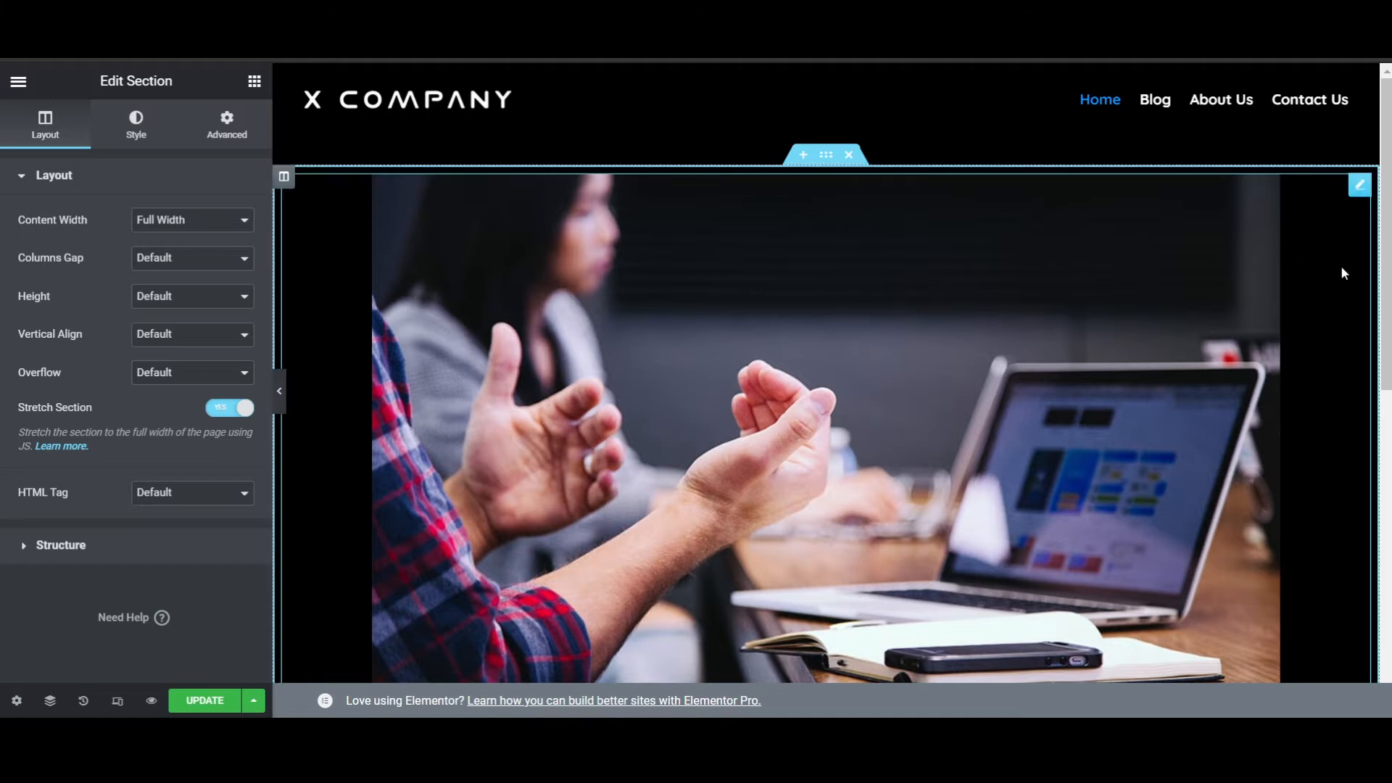
# - Delete the Image widget from the stretched section
pyautogui.scroll(-2, 610, 349)
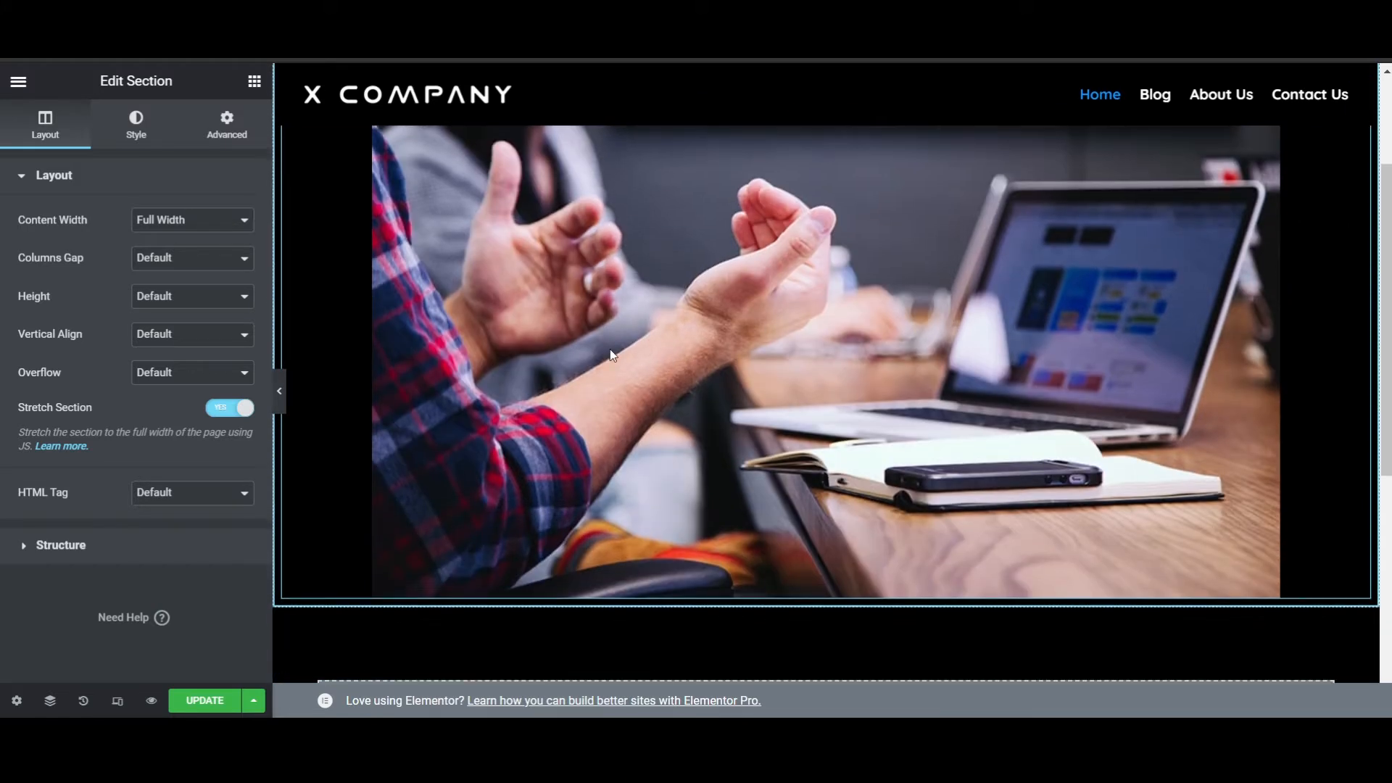
pyautogui.scroll(2, 722, 381)
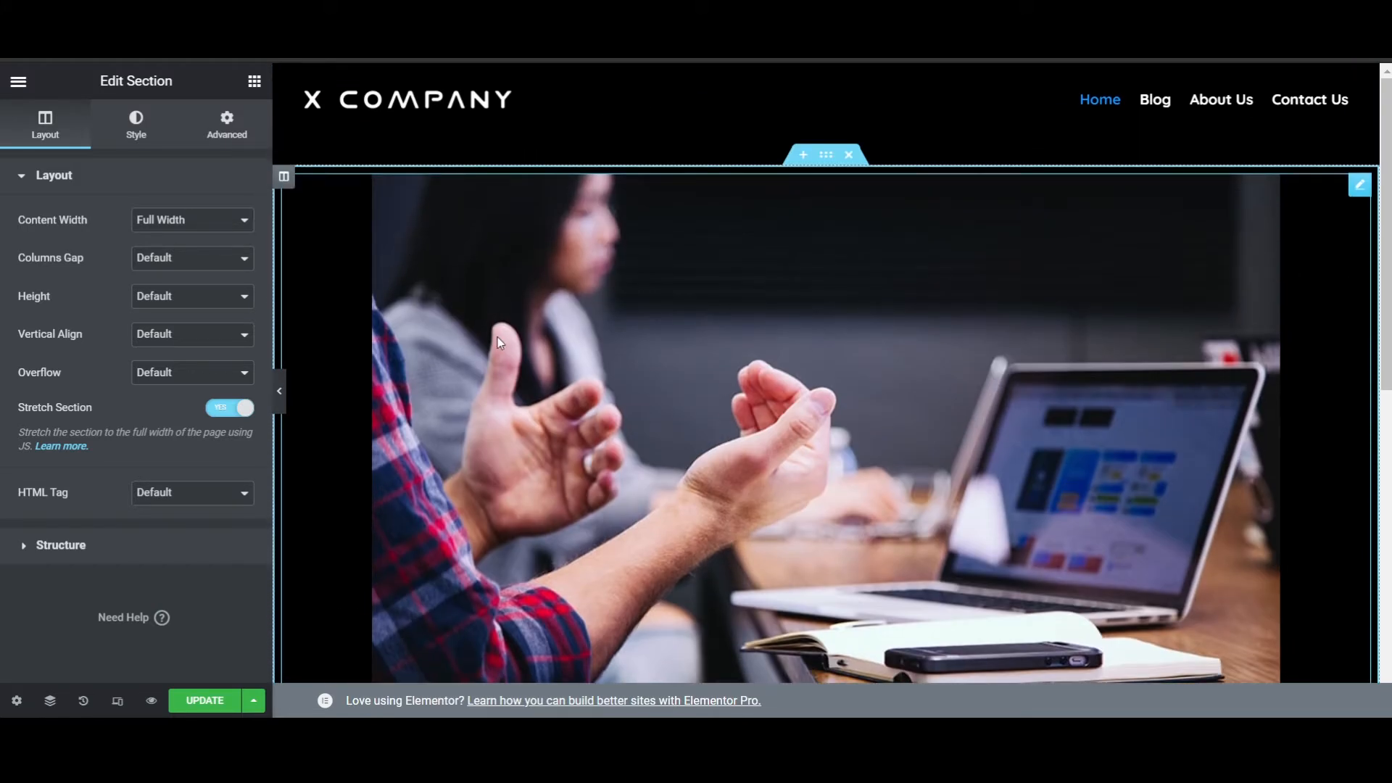
pyautogui.click(993, 315)
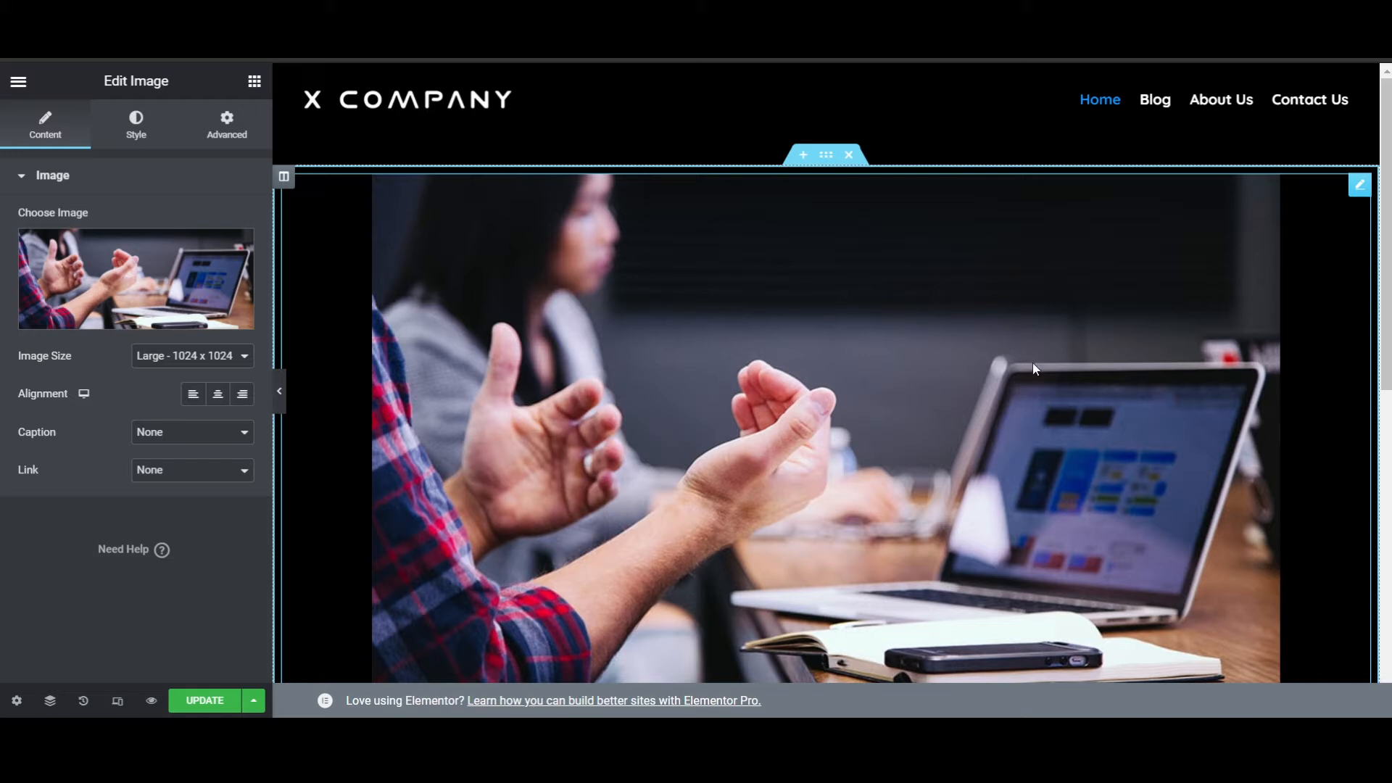
pyautogui.rightClick(1353, 185)
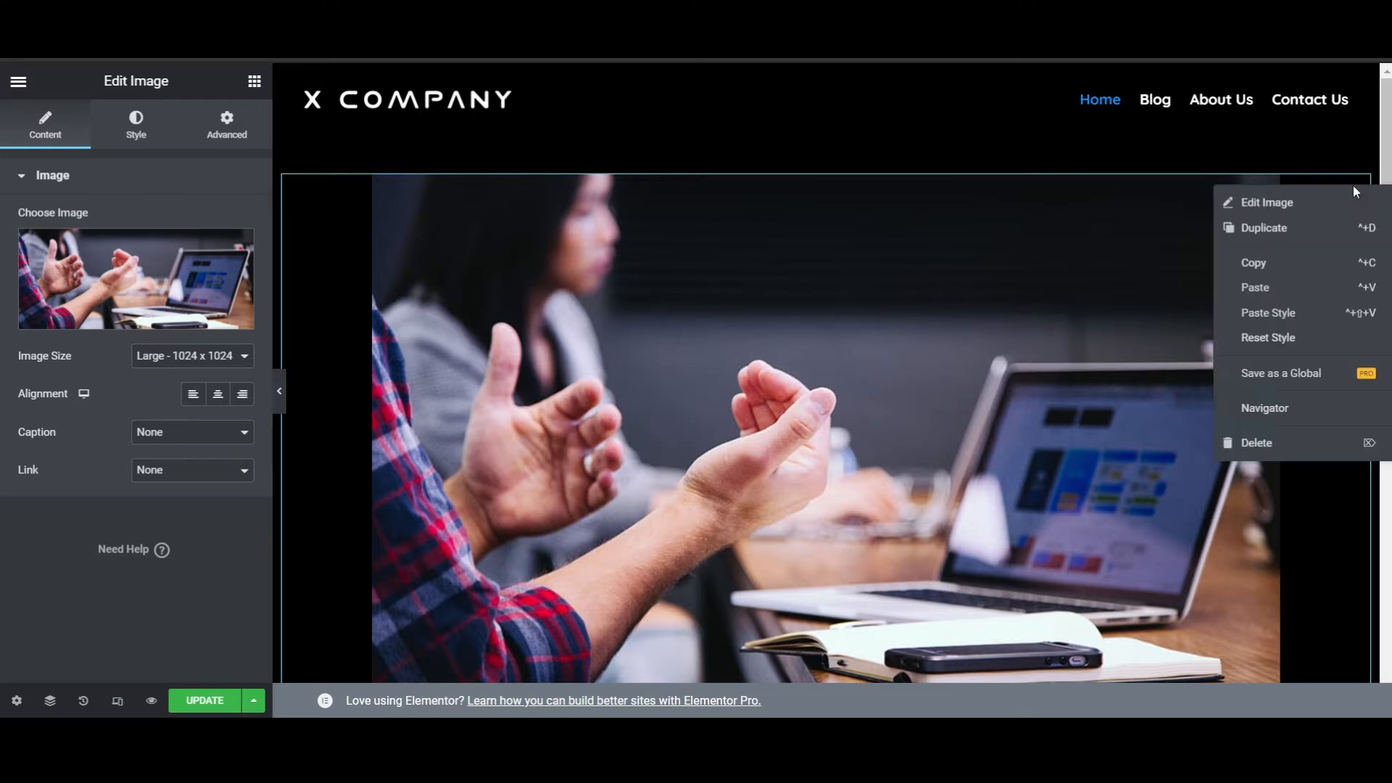
pyautogui.click(1298, 456)
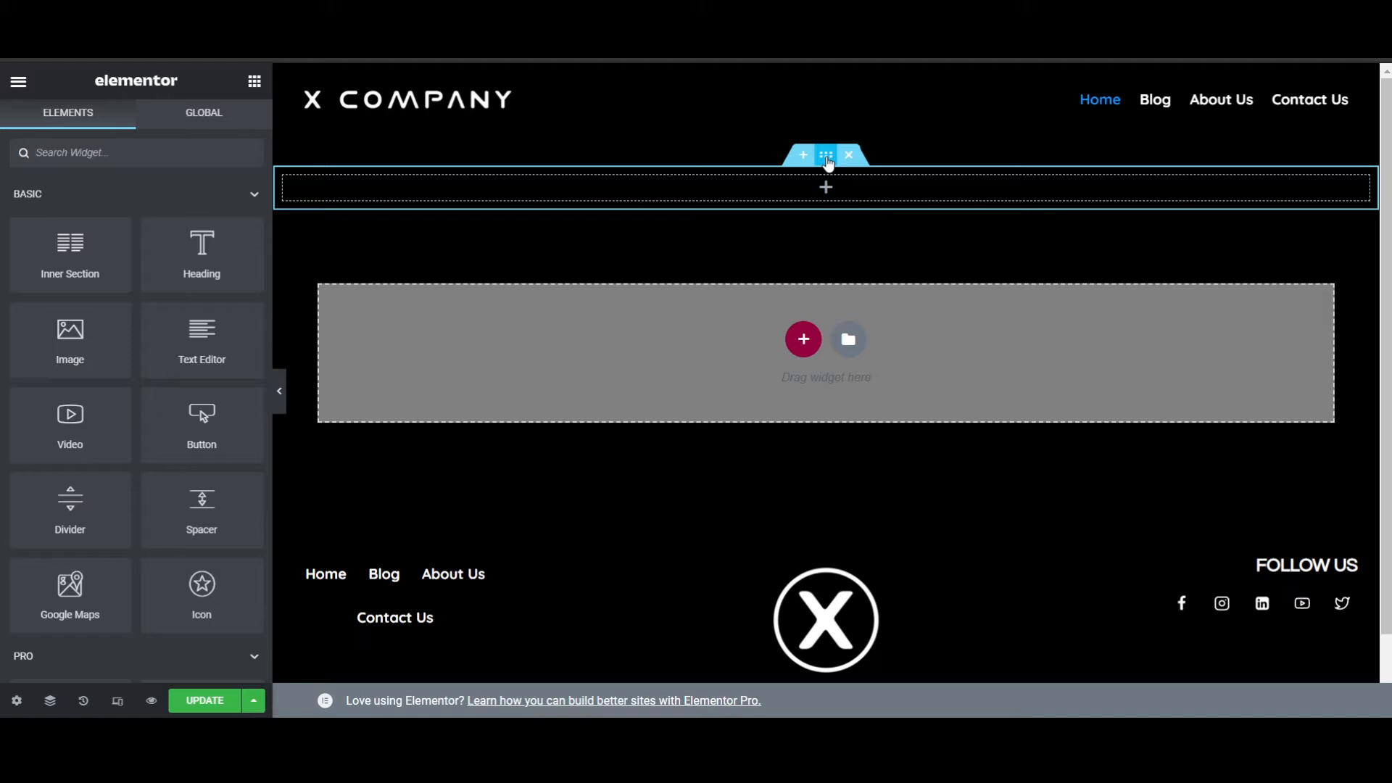
# - Give the empty stretched section a Classic background using the media library photo of gesturing hands beside a laptop
pyautogui.click(827, 157)
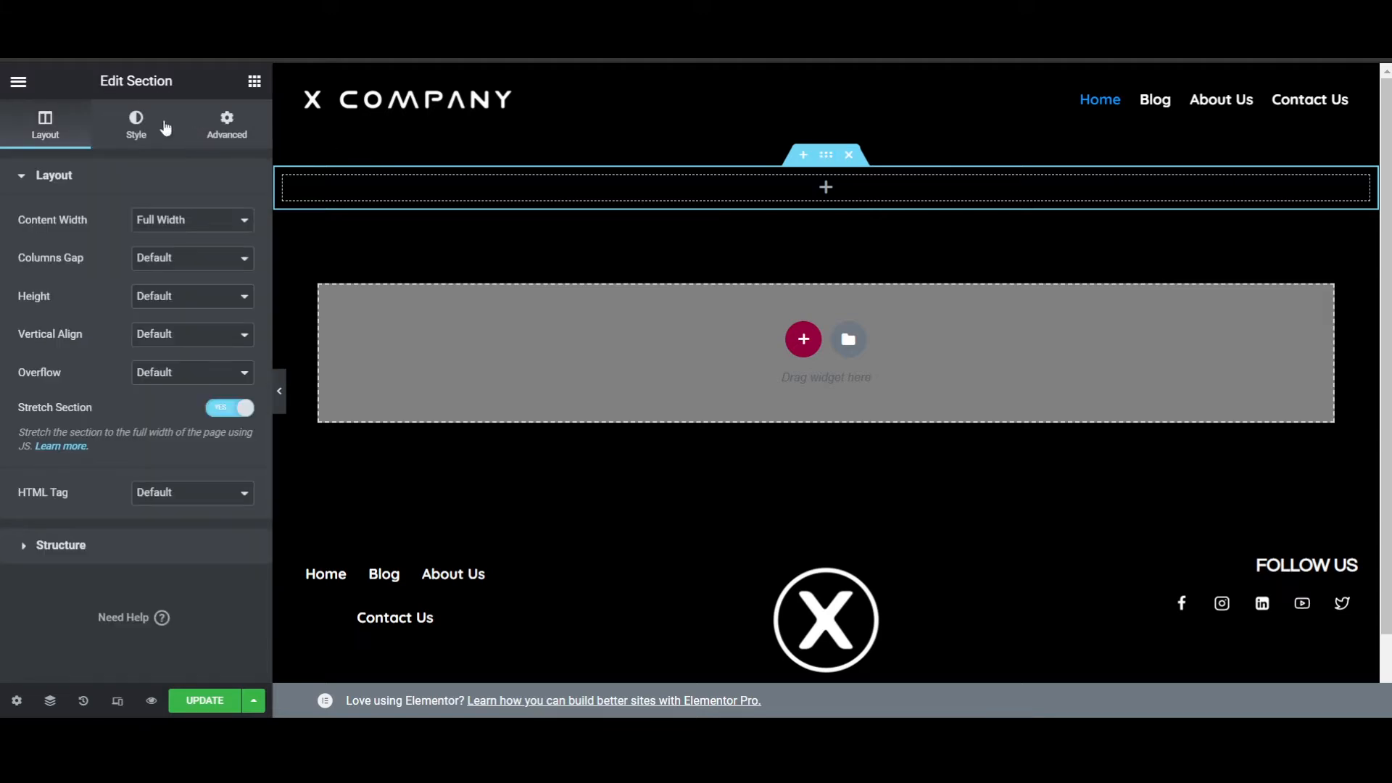
pyautogui.click(138, 125)
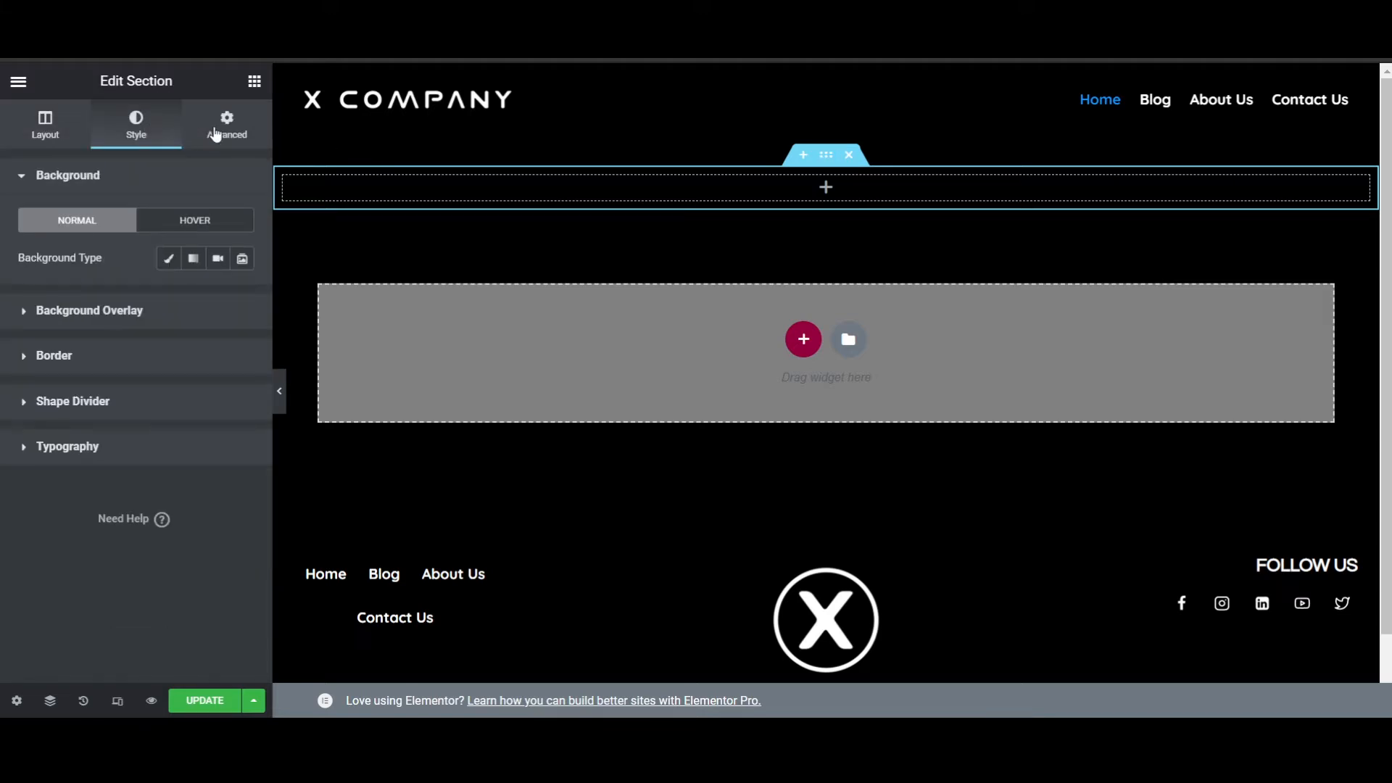
pyautogui.click(169, 259)
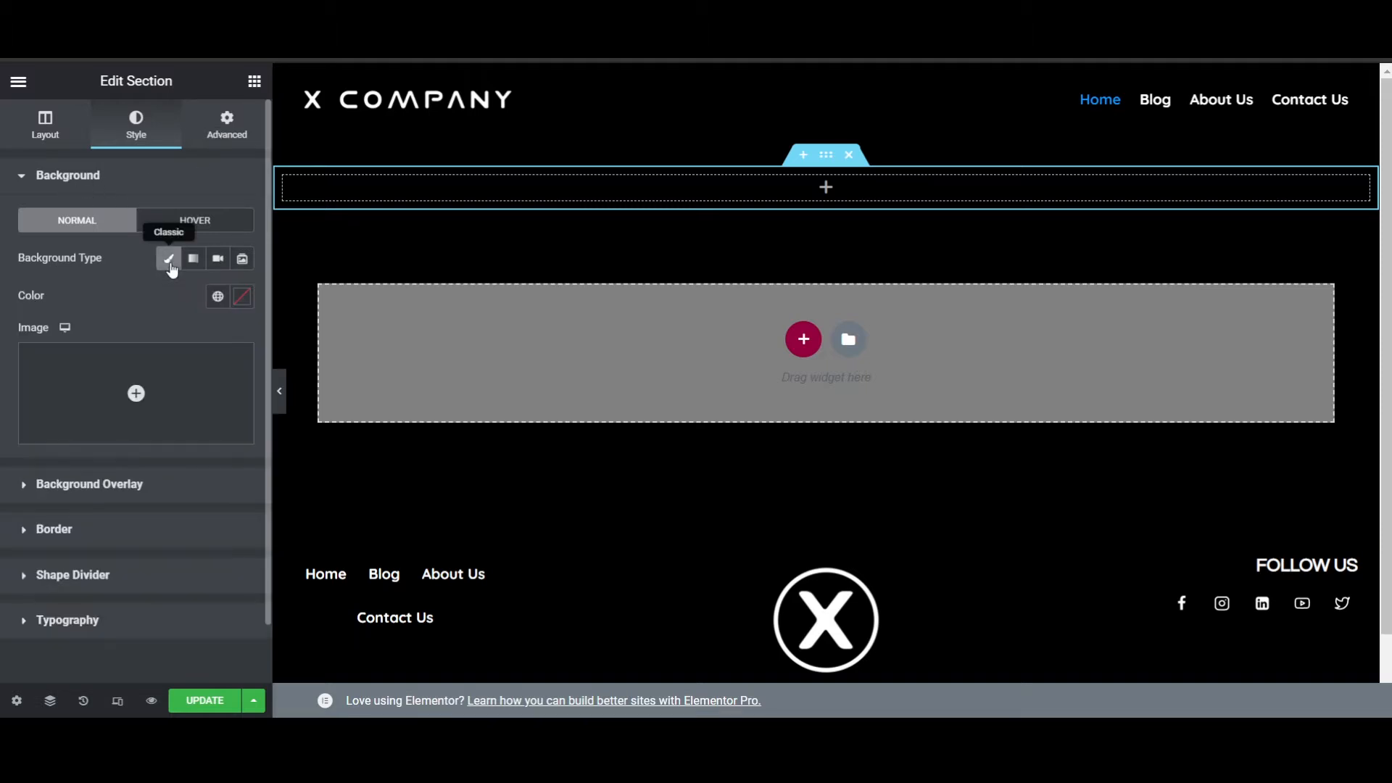
pyautogui.click(137, 395)
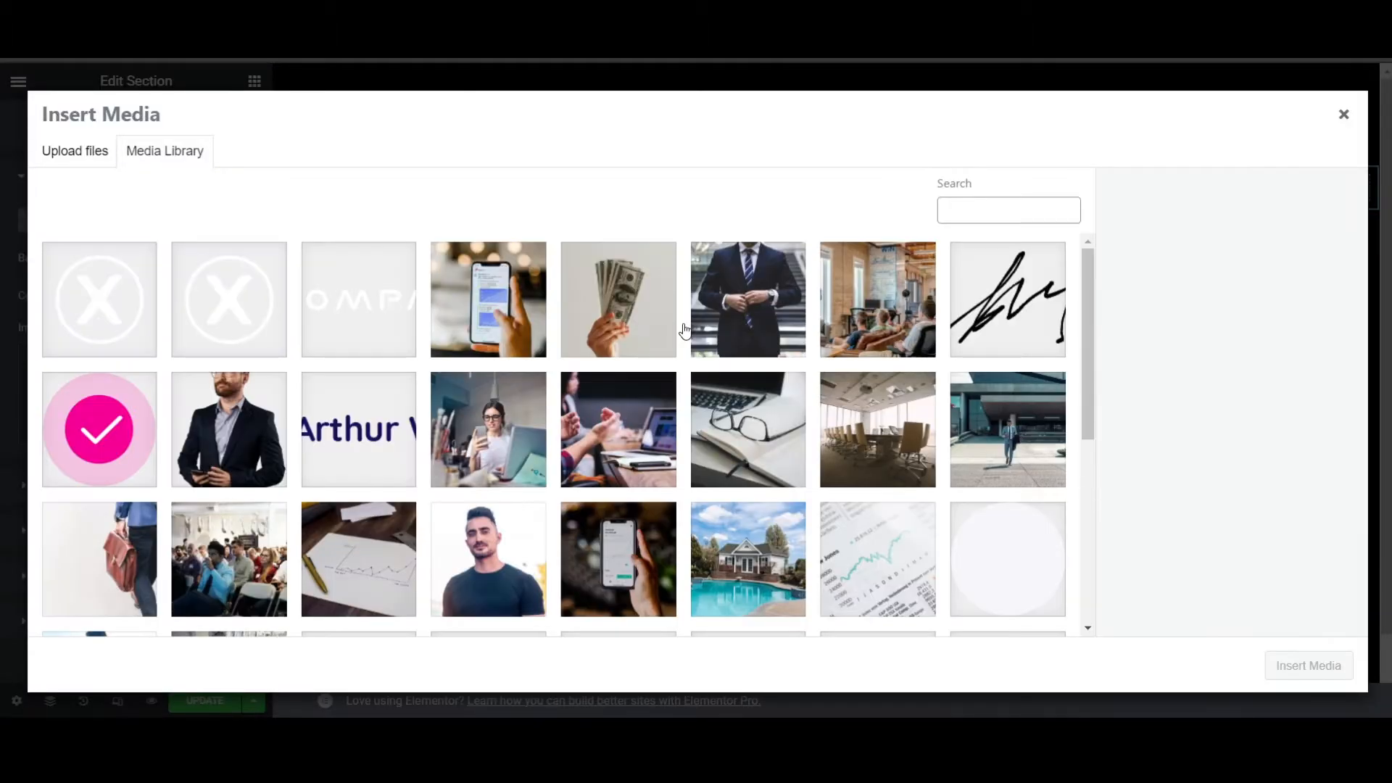
pyautogui.click(606, 439)
pyautogui.click(1303, 673)
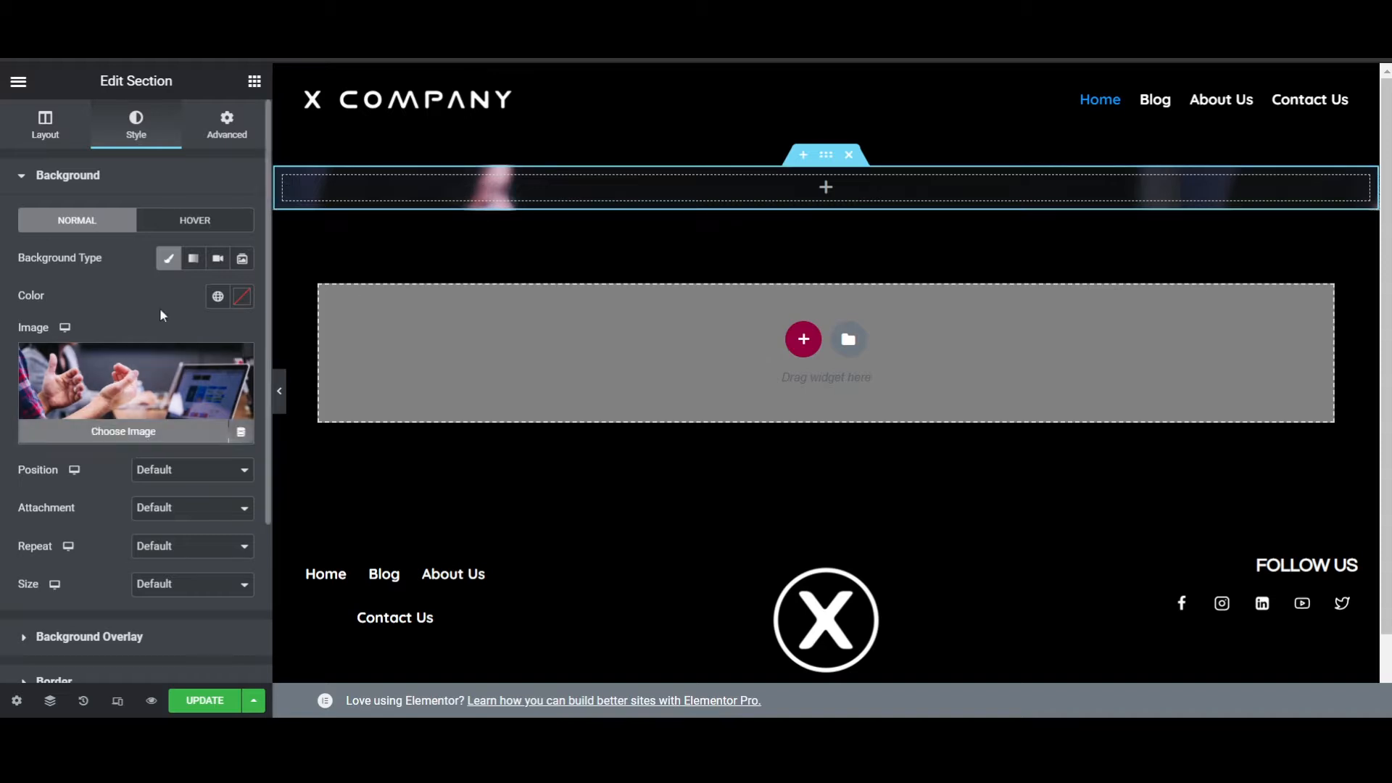
# - Set the background image to Center Center position and Cover size, and give the section a Min Height of 400 px
pyautogui.click(202, 500)
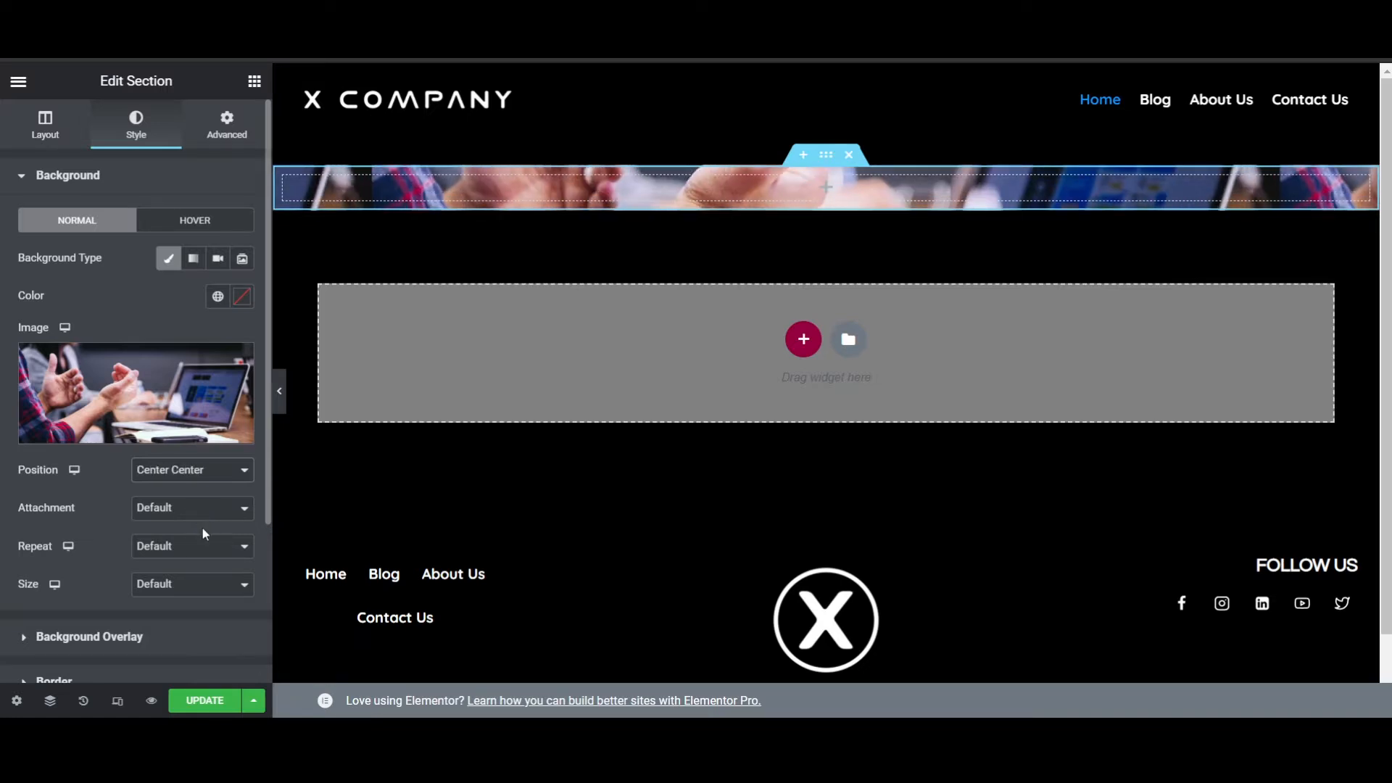
pyautogui.click(201, 640)
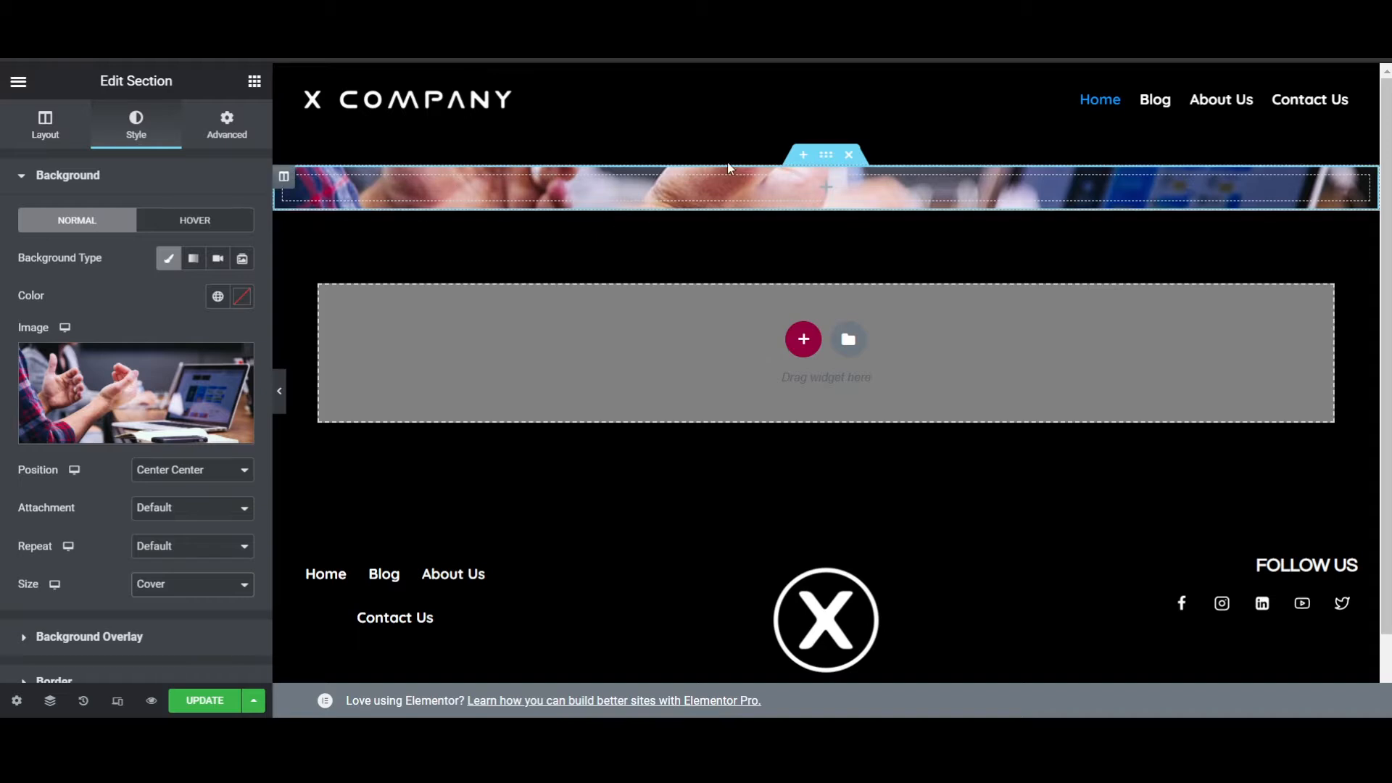
pyautogui.click(63, 136)
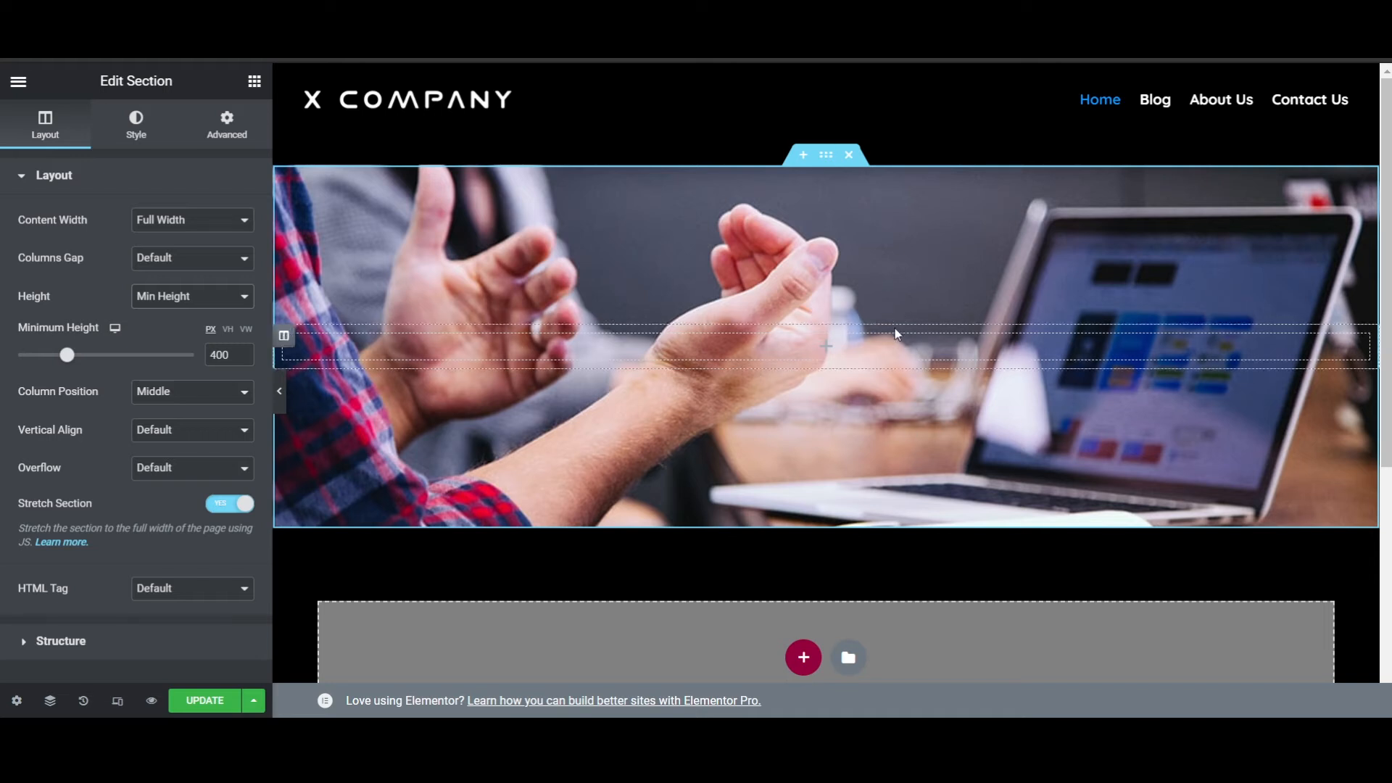
# - Add a Heading widget to the banner section with the title "Welcome to our website" and center its alignment
pyautogui.click(254, 81)
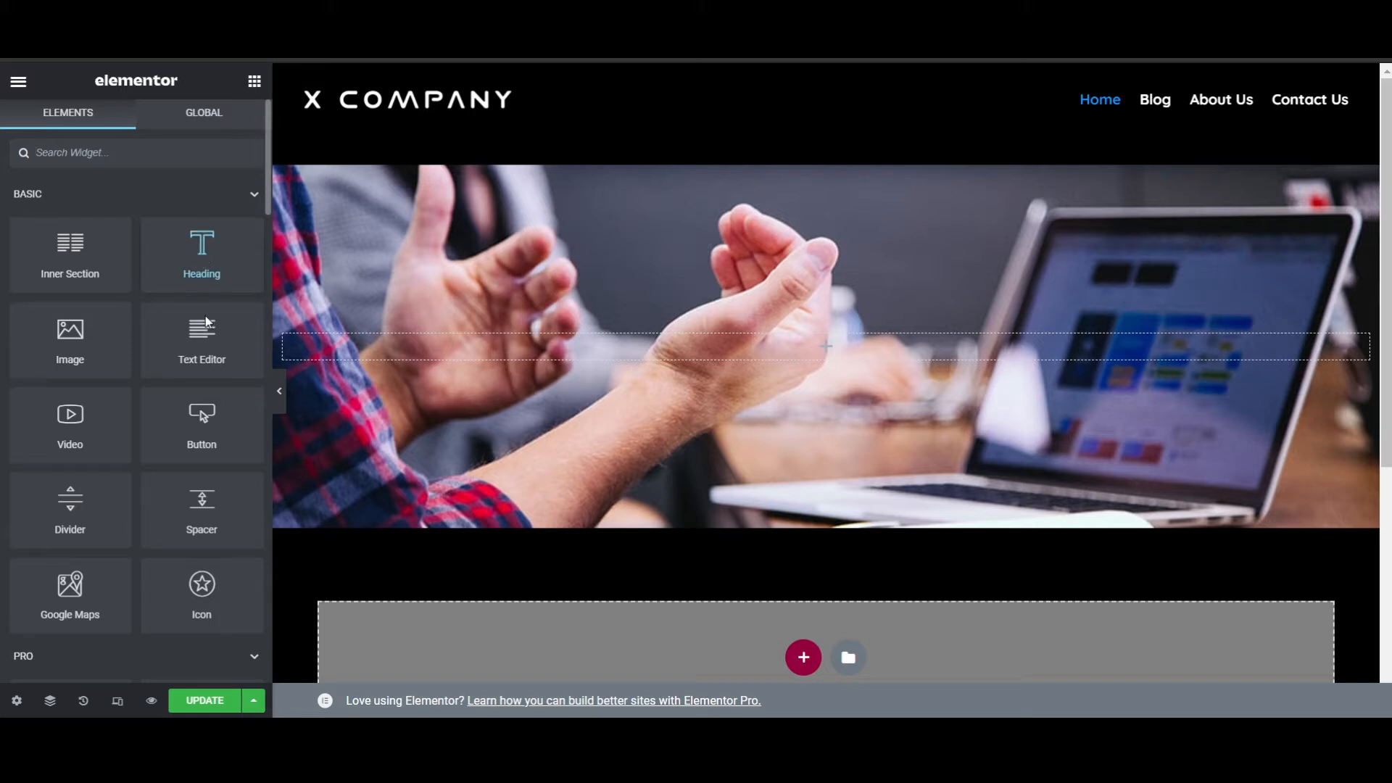
pyautogui.moveTo(200, 250); pyautogui.dragTo(816, 349)
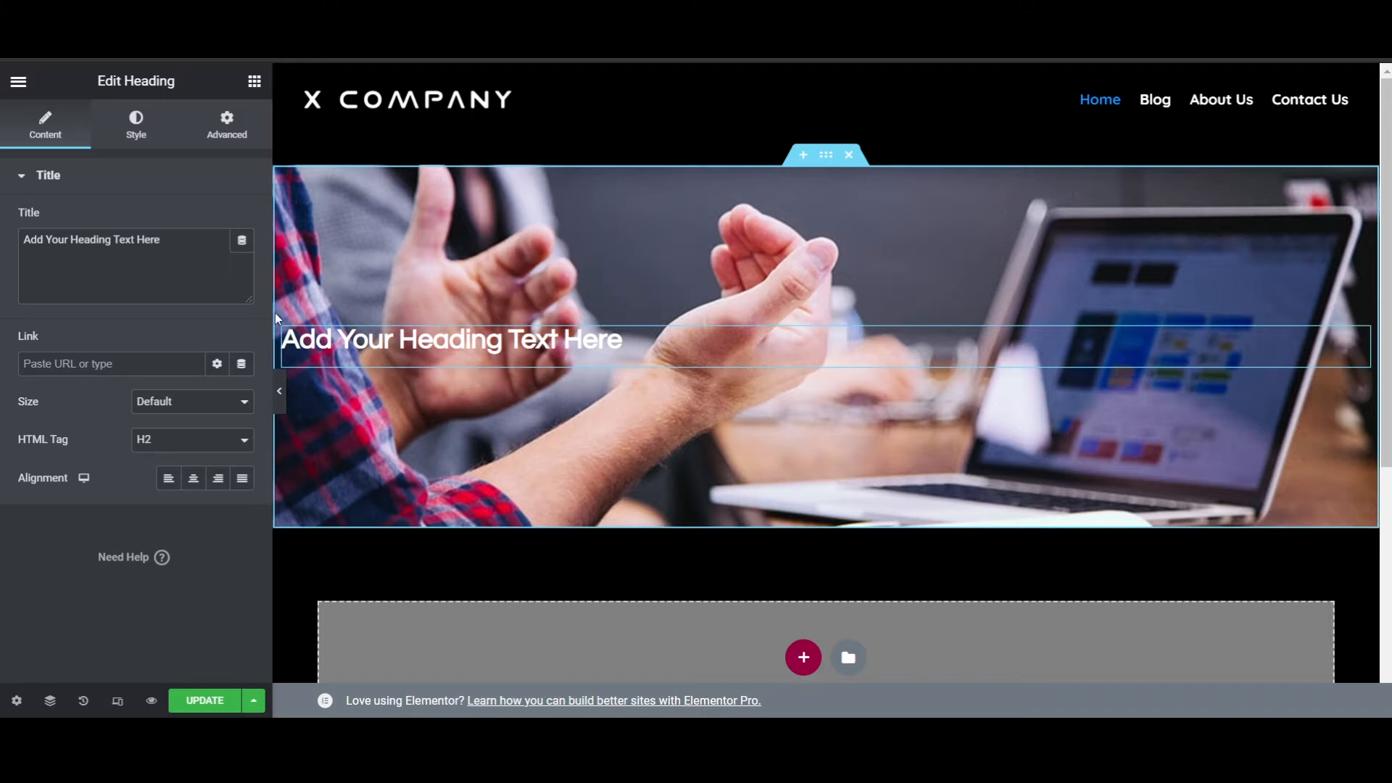
pyautogui.moveTo(186, 241); pyautogui.dragTo(10, 247)
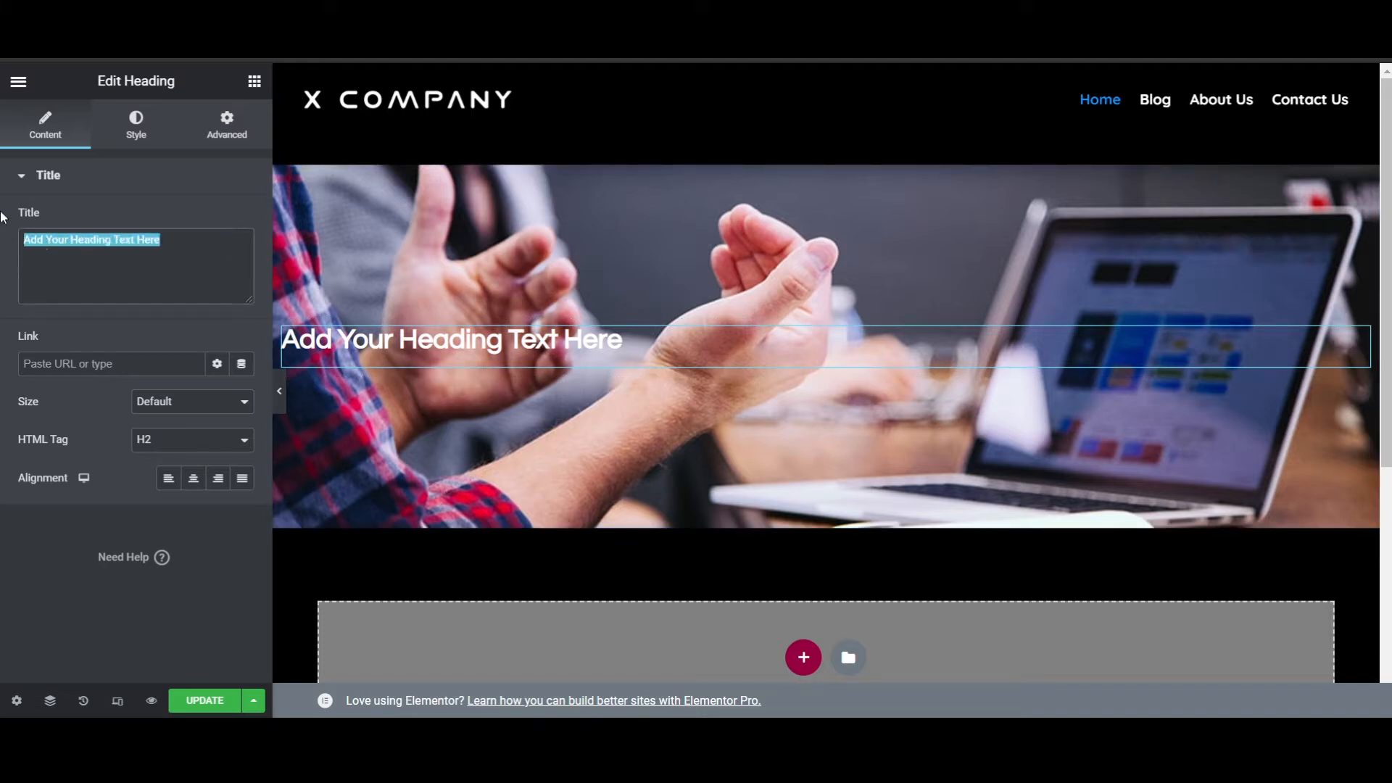
pyautogui.write('W')
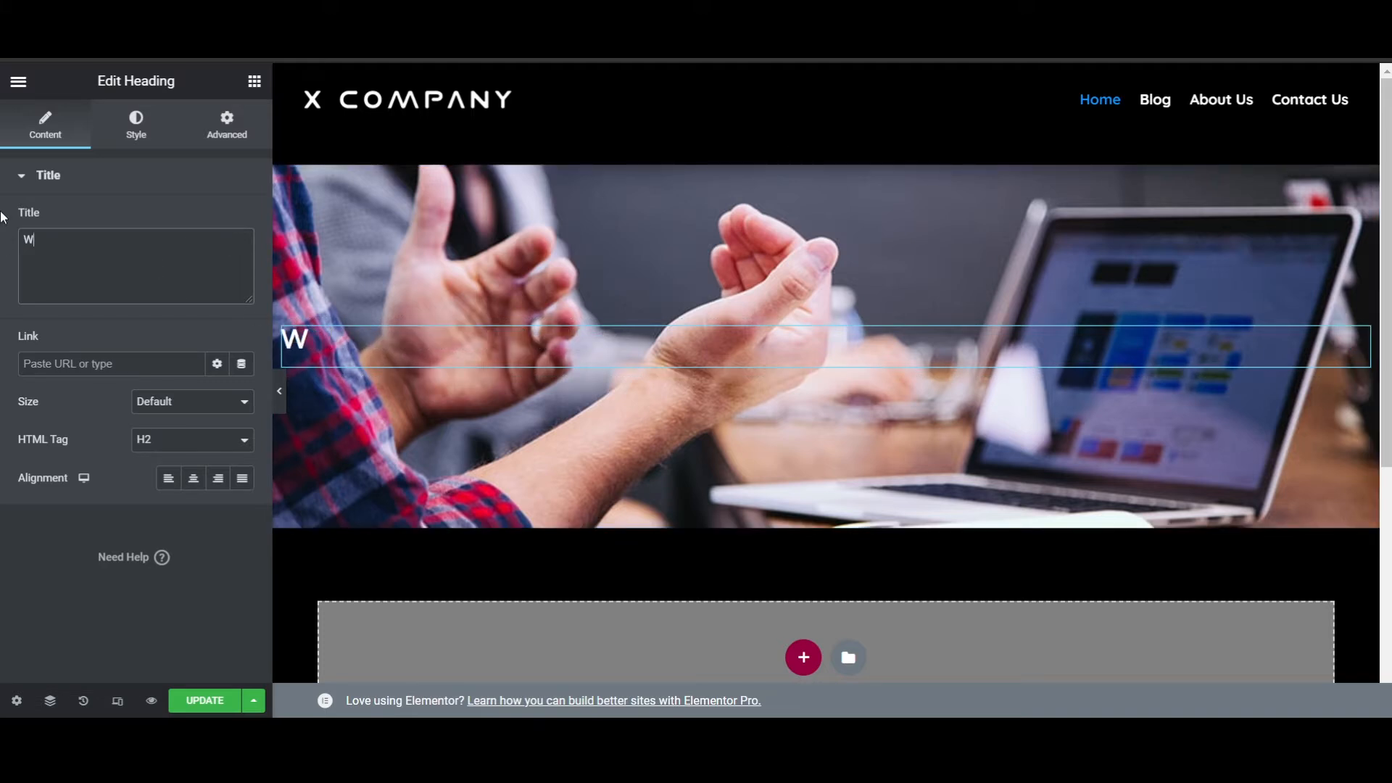
pyautogui.write('elcome')
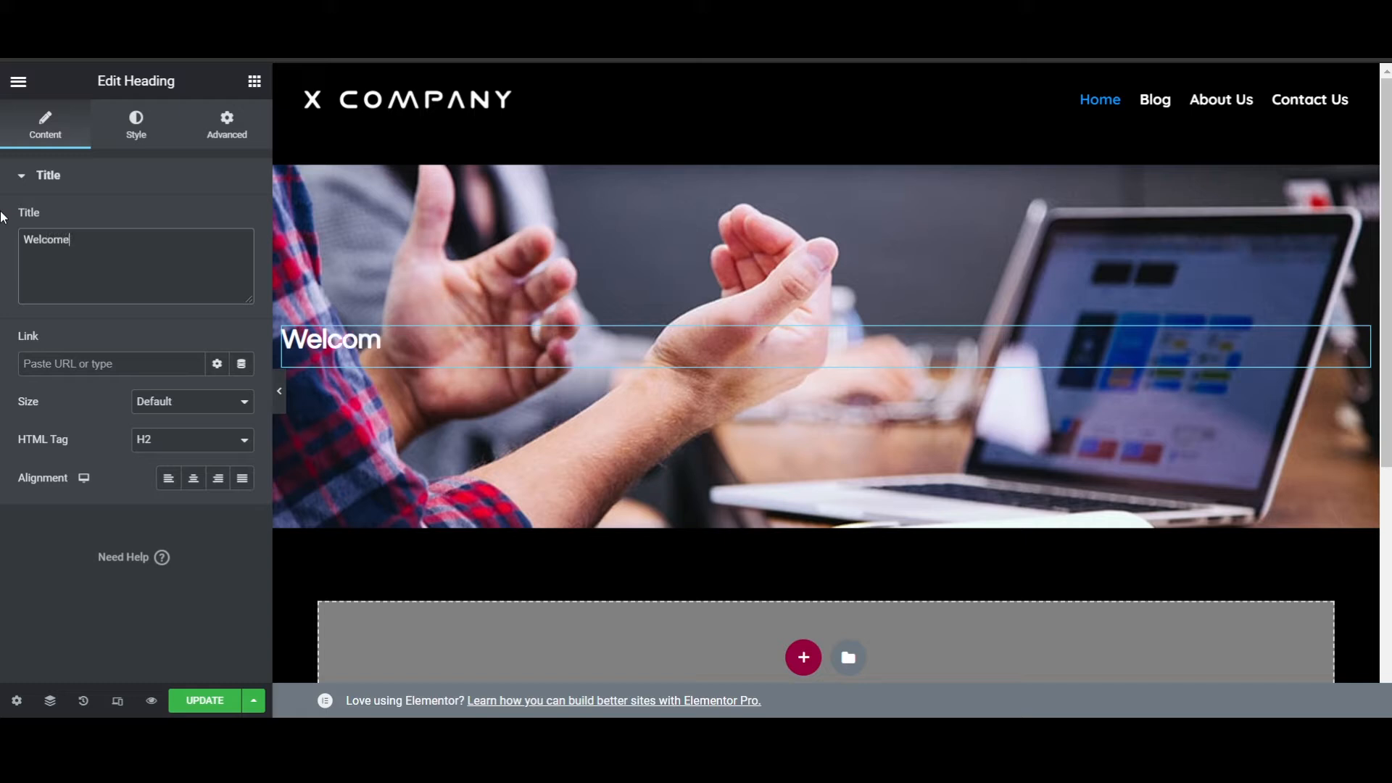
pyautogui.write(' to our website')
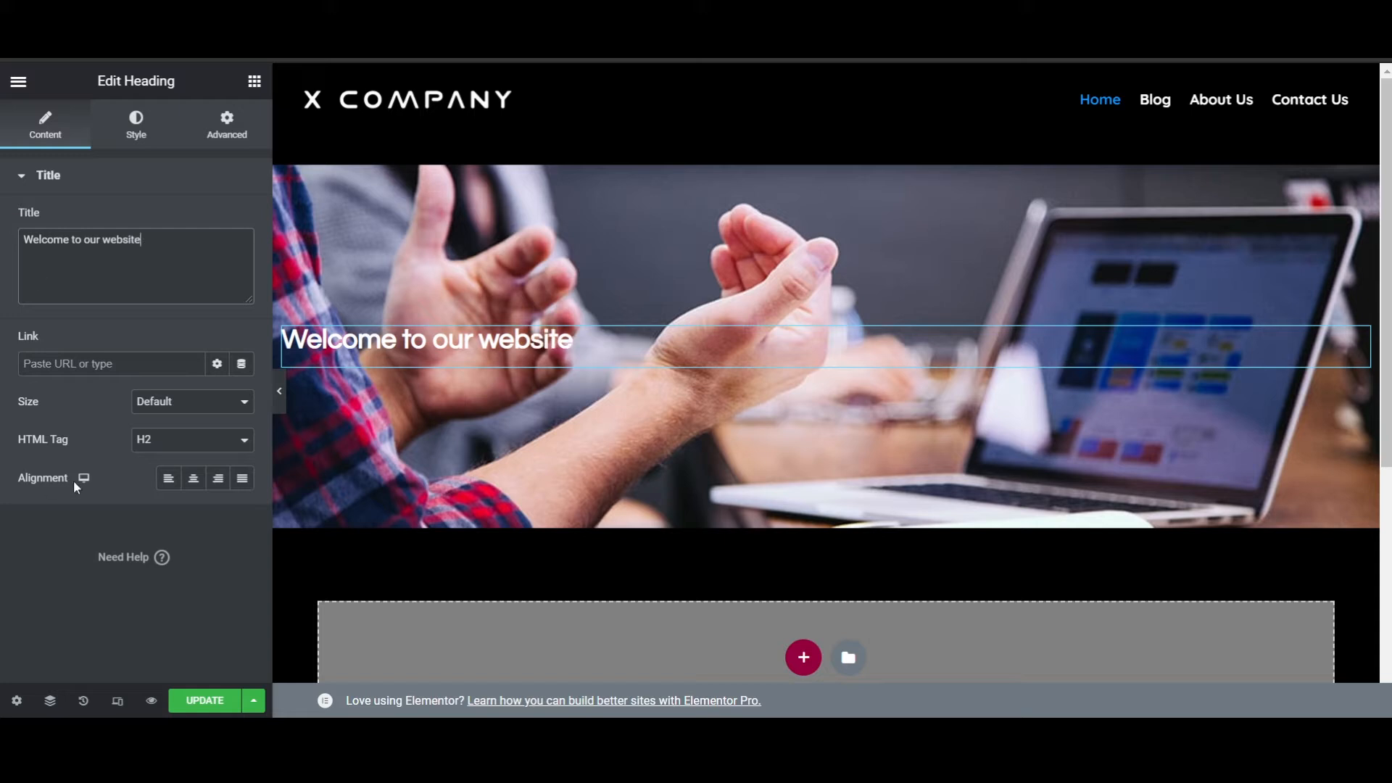
pyautogui.click(192, 478)
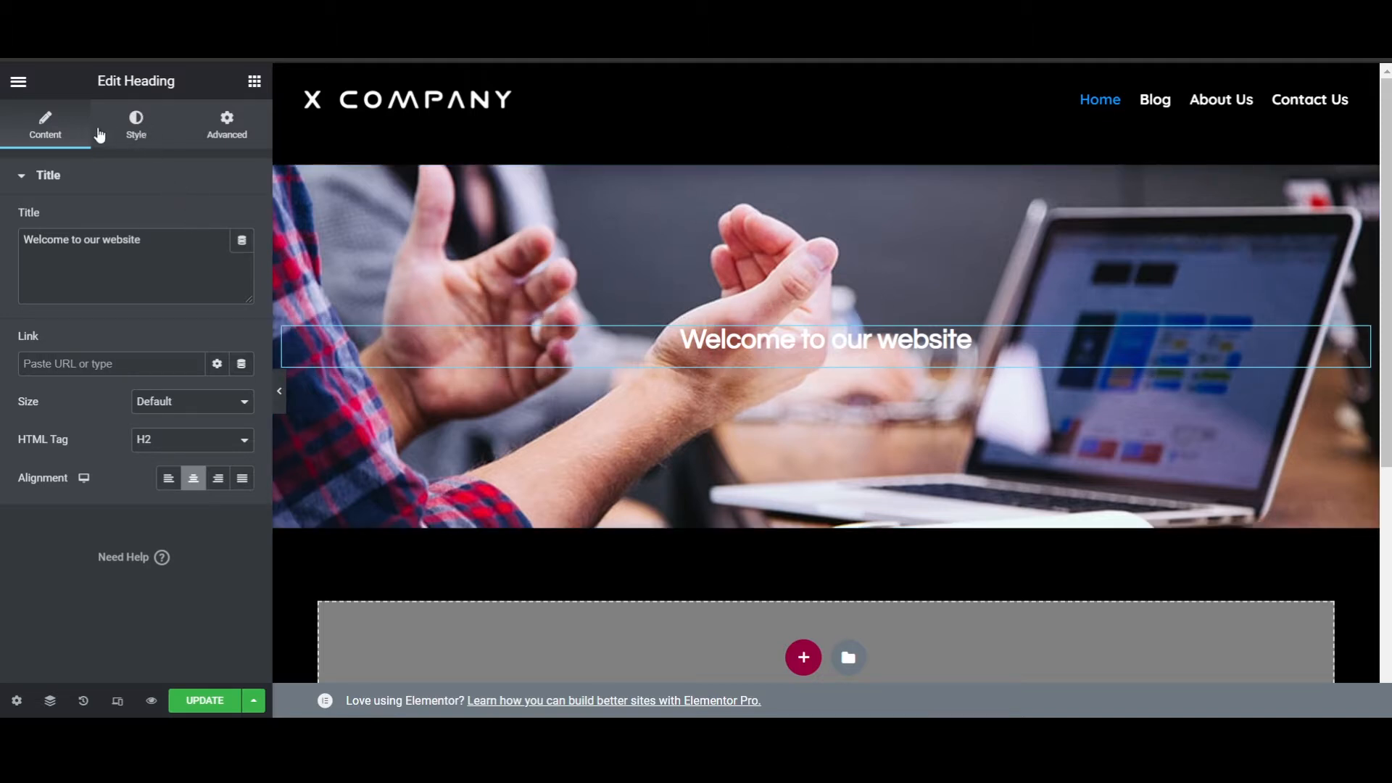
# - Set the banner heading's typography size to 57 px
pyautogui.click(133, 145)
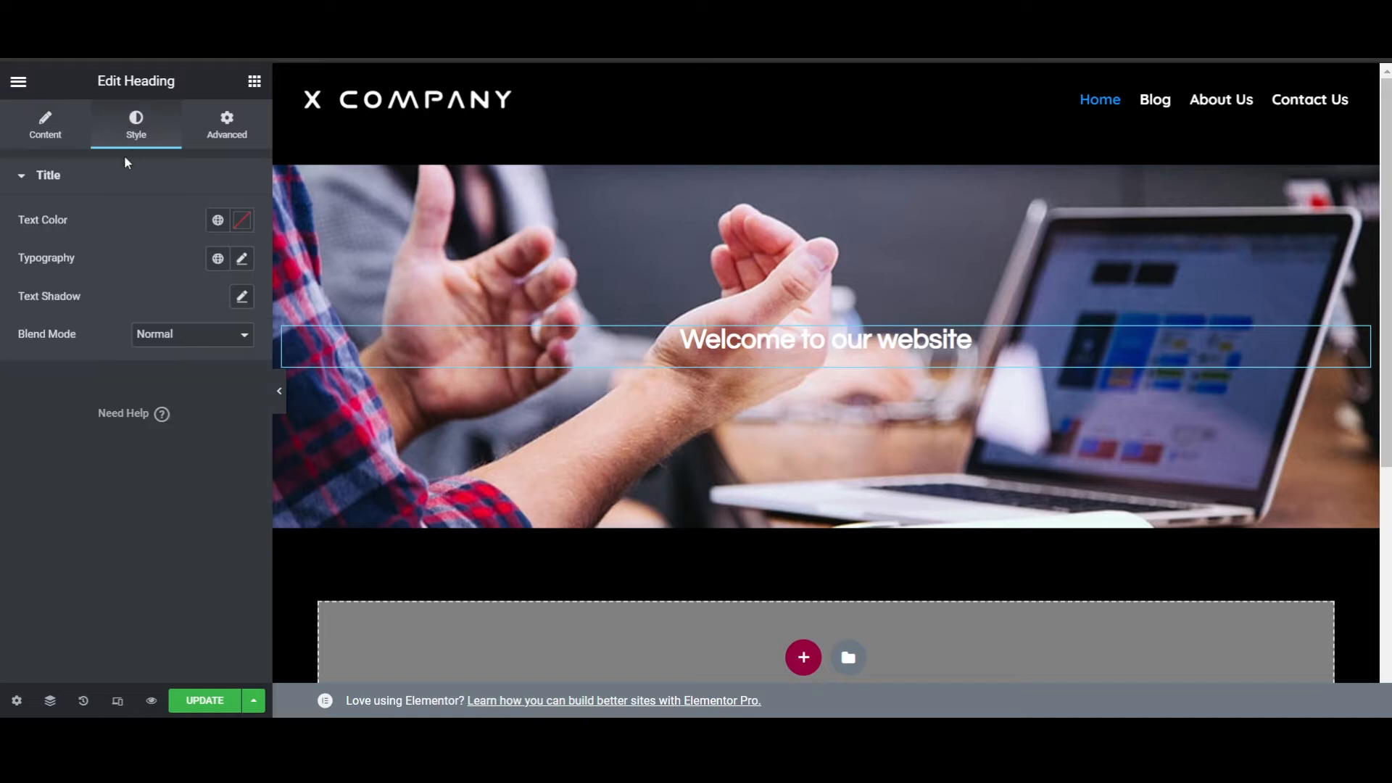
pyautogui.click(241, 261)
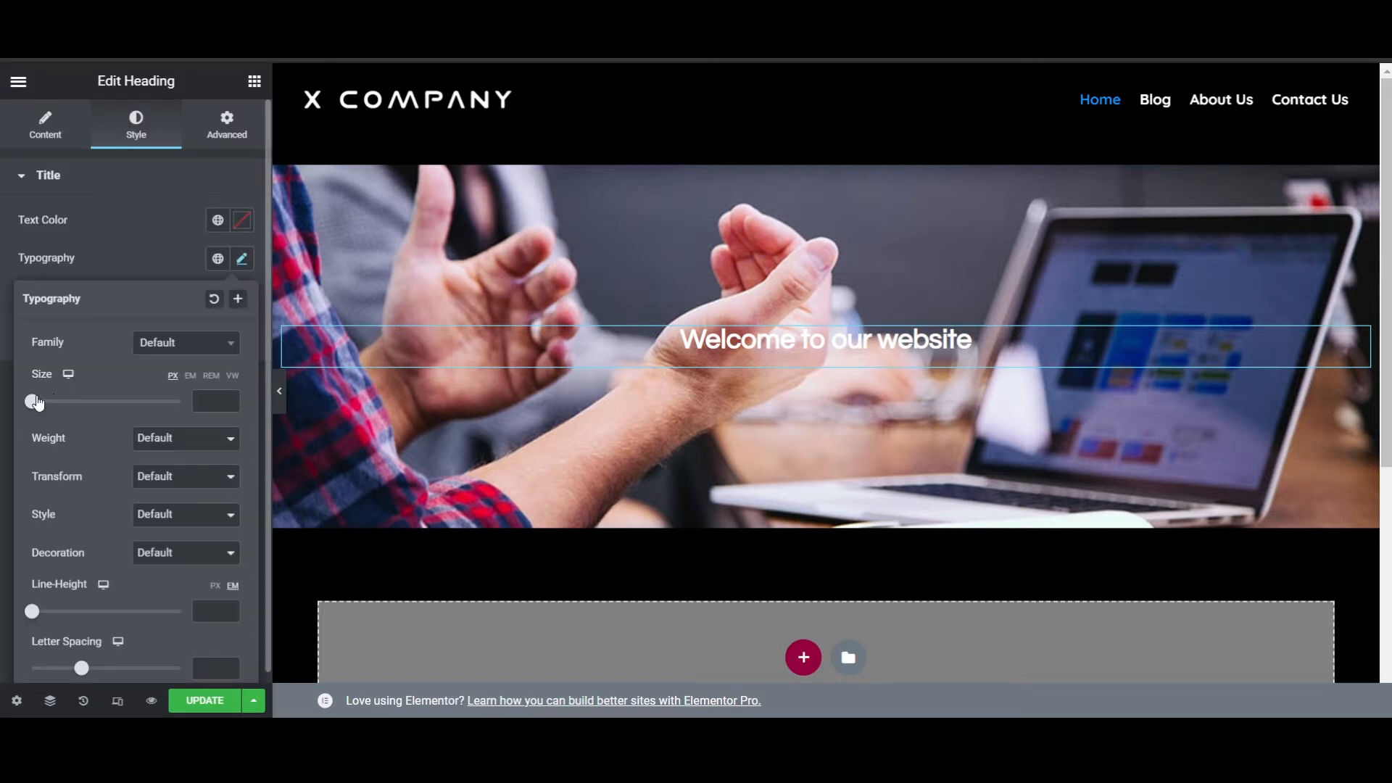
pyautogui.moveTo(36, 403); pyautogui.dragTo(82, 406)
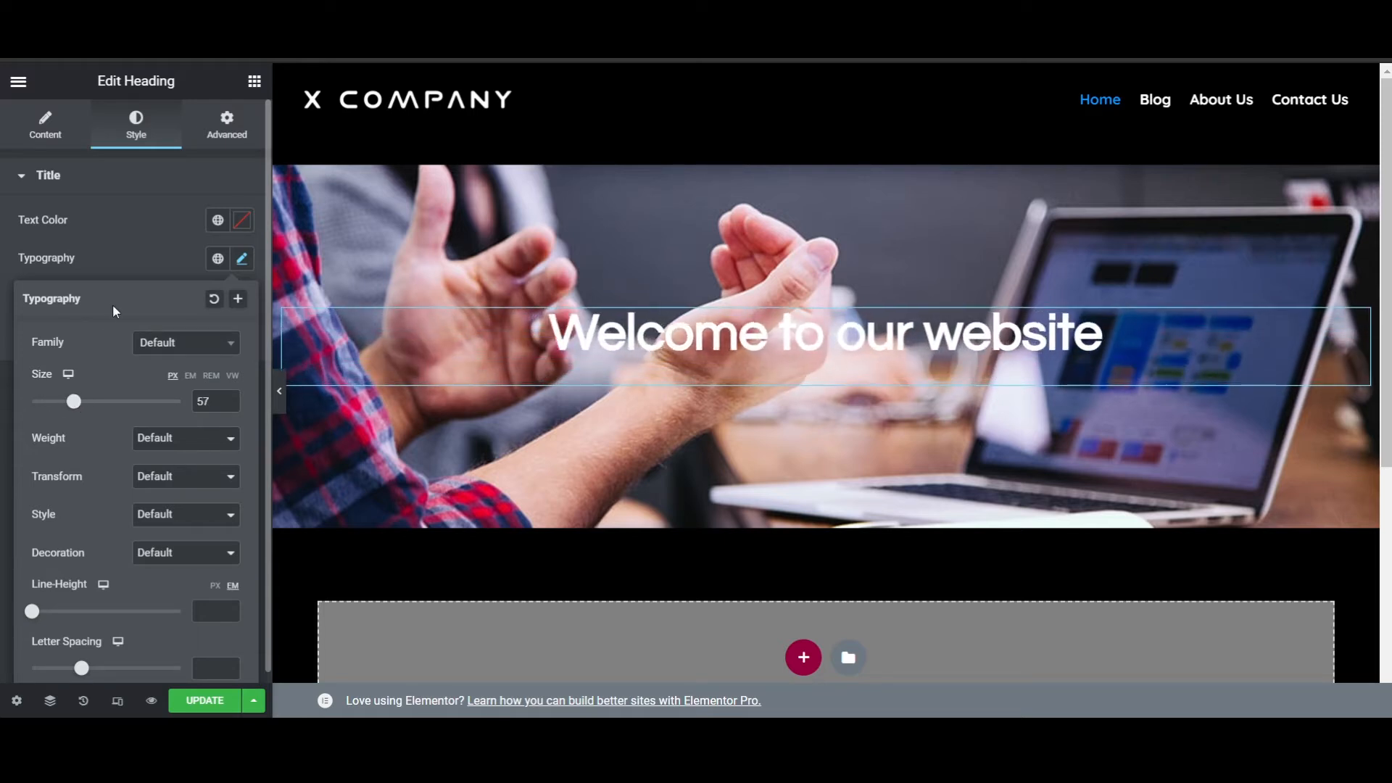
pyautogui.click(135, 234)
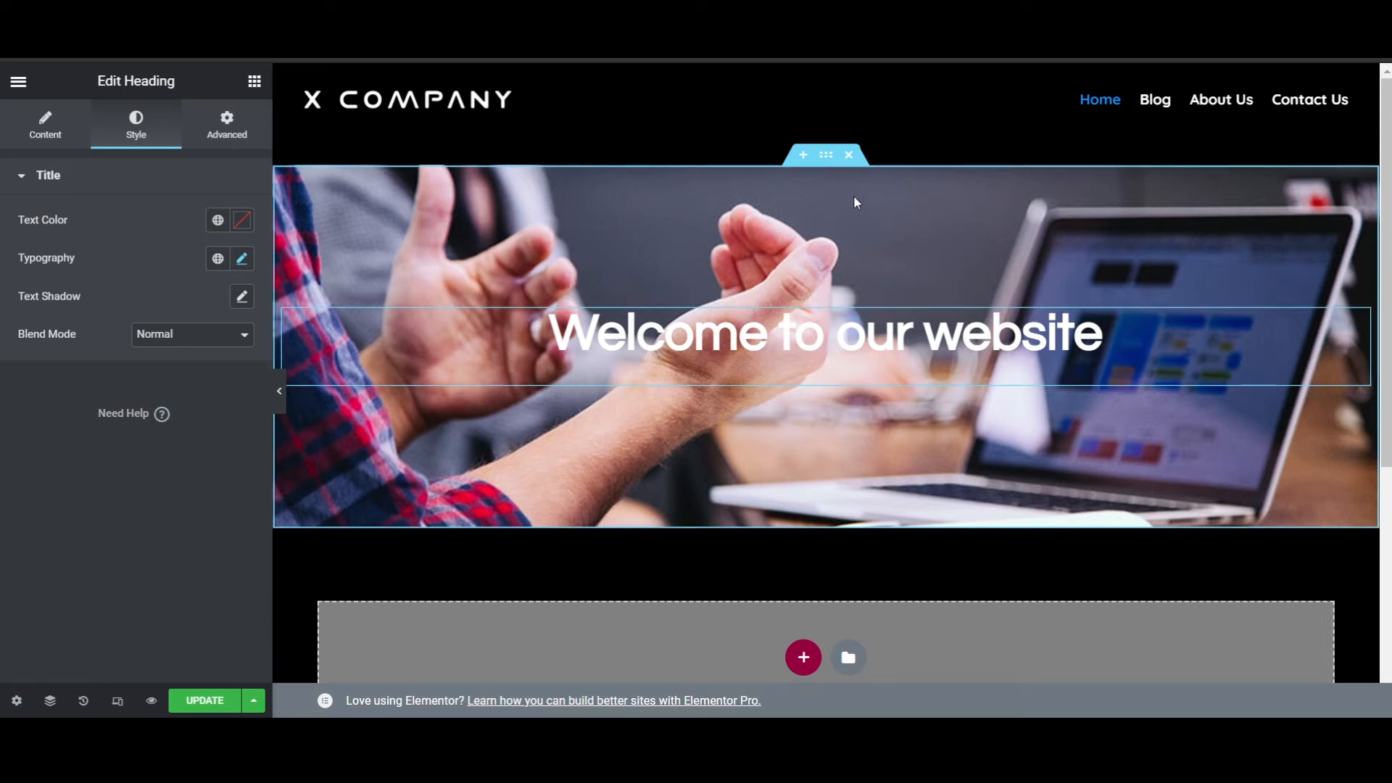
# - Turn on a Classic background overlay for the banner section
pyautogui.click(827, 159)
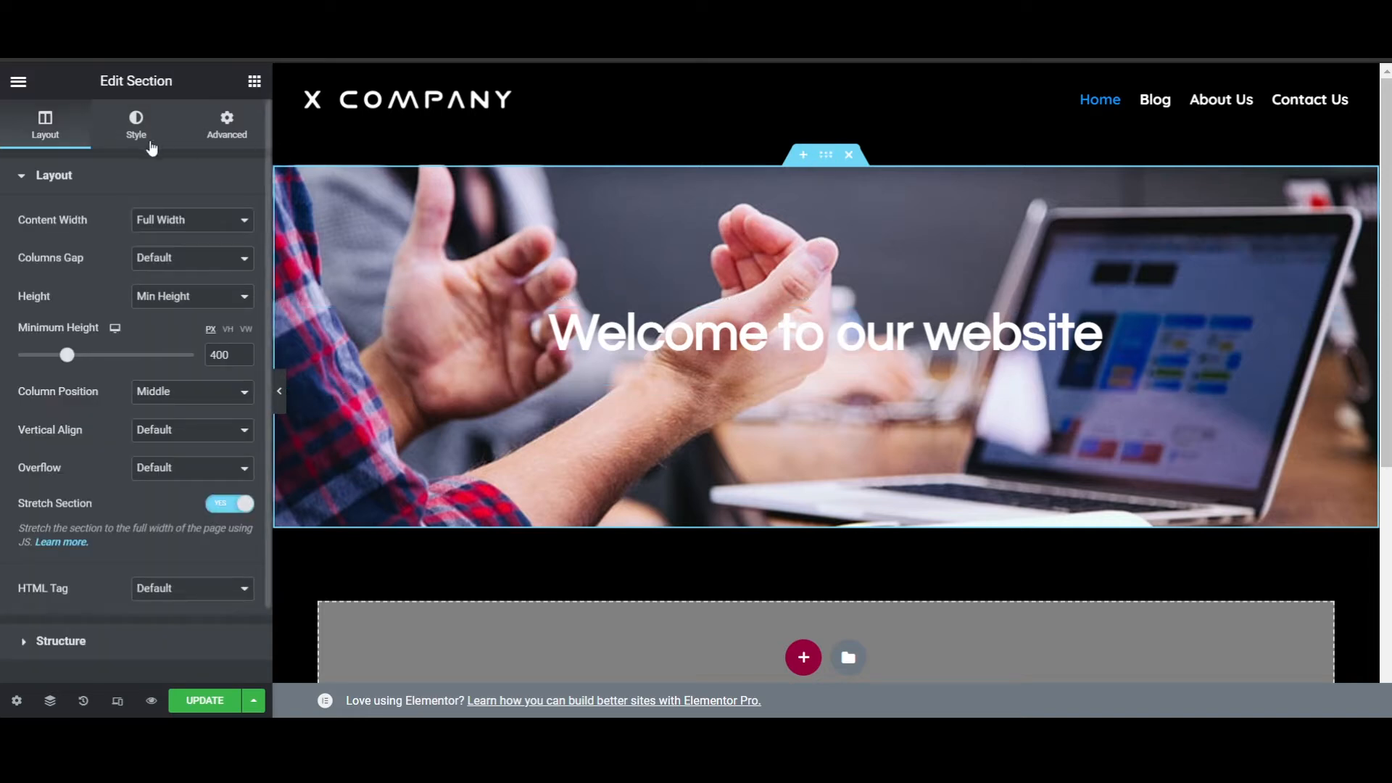
pyautogui.click(137, 125)
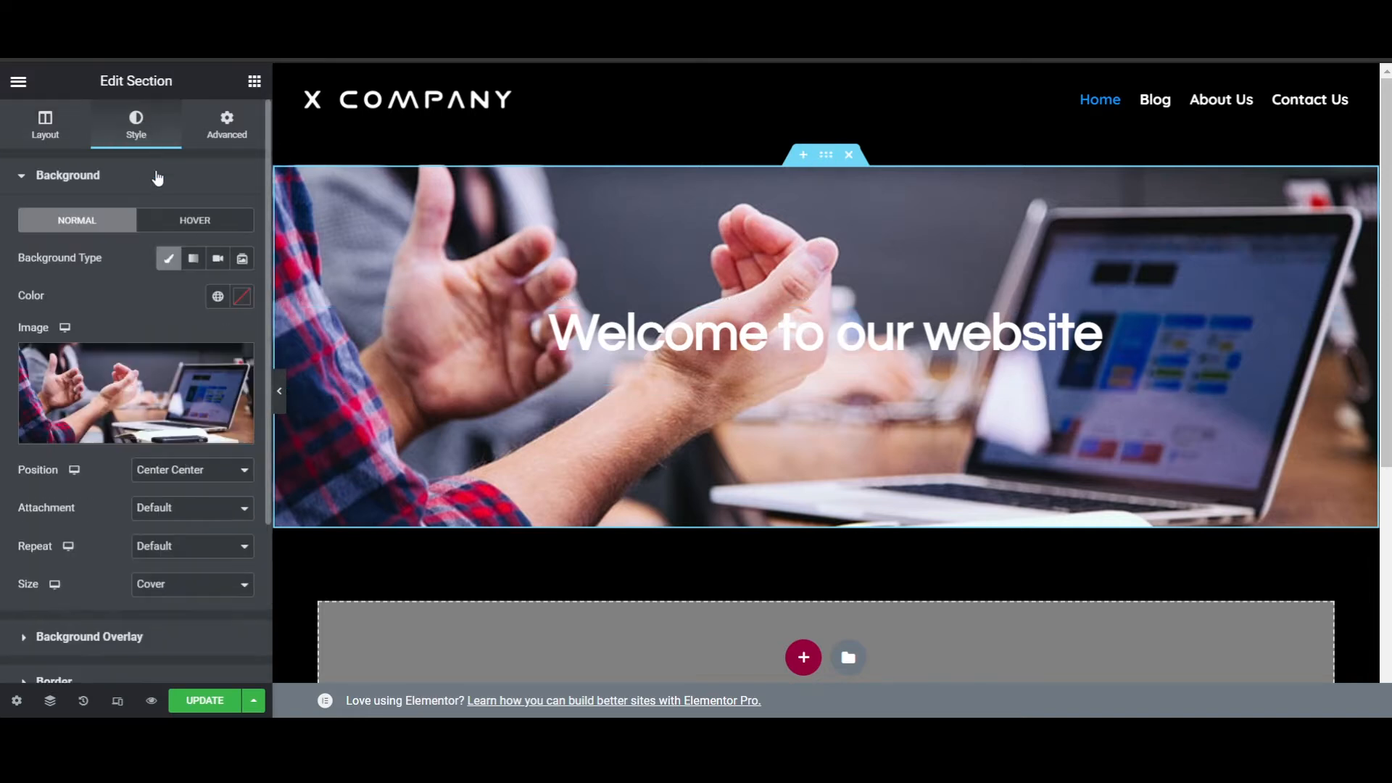
pyautogui.scroll(-3, 181, 535)
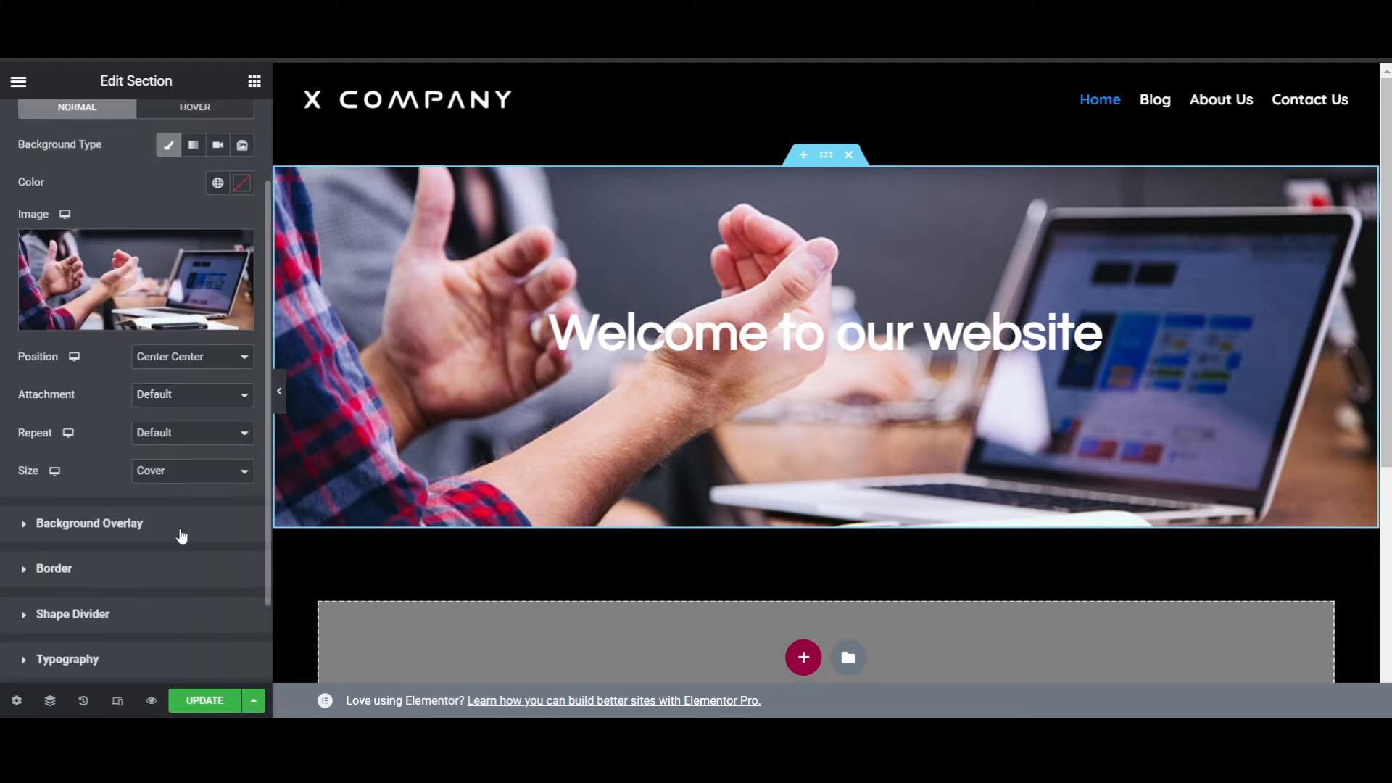
pyautogui.click(120, 424)
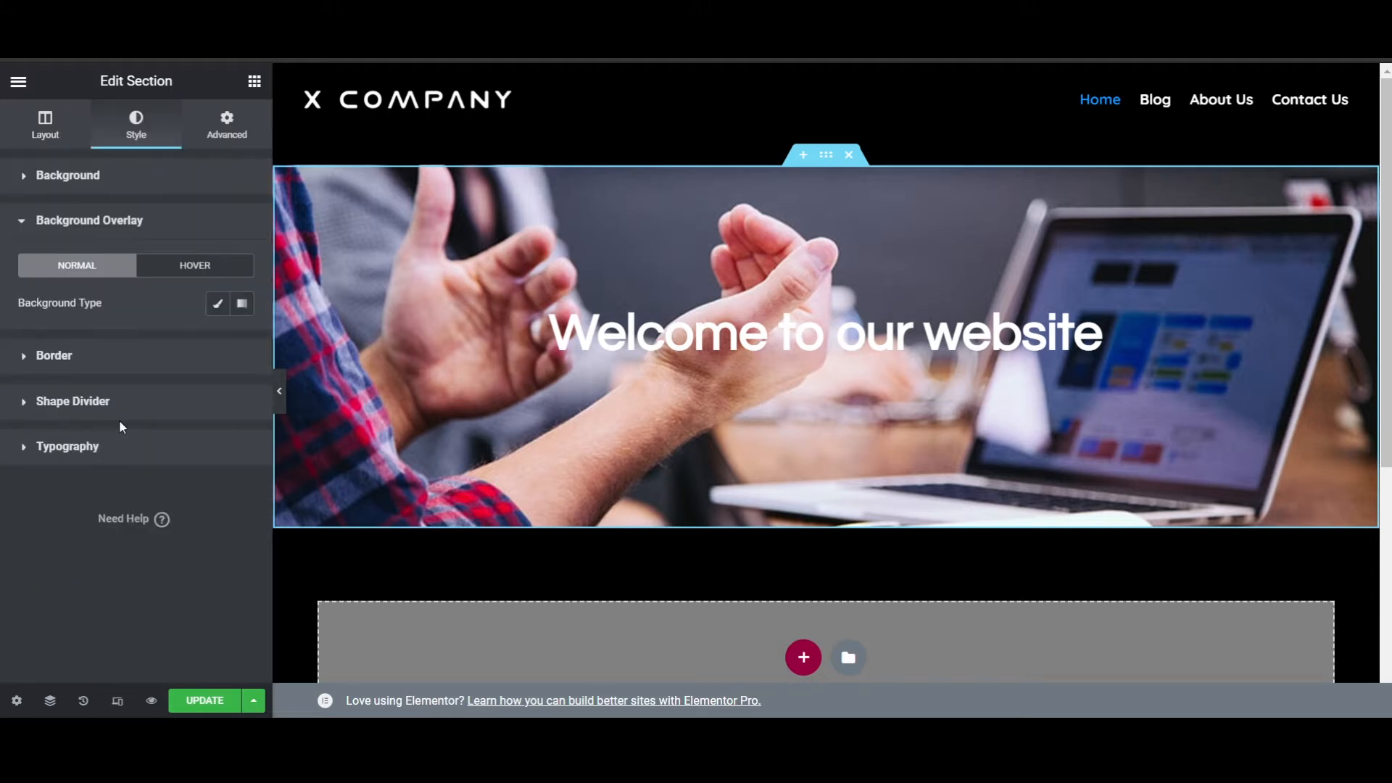
pyautogui.click(217, 304)
pyautogui.click(217, 342)
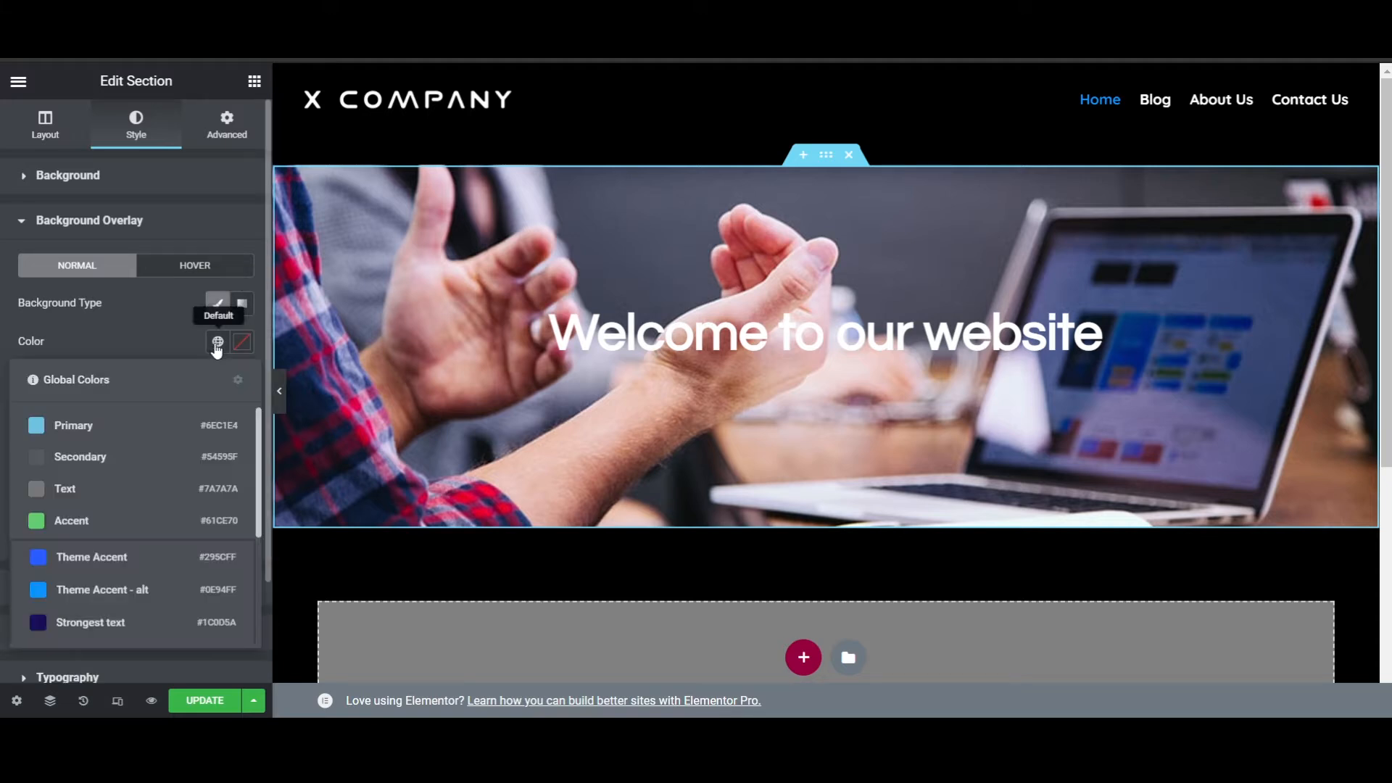
pyautogui.scroll(-1, 145, 564)
pyautogui.scroll(-3, 145, 564)
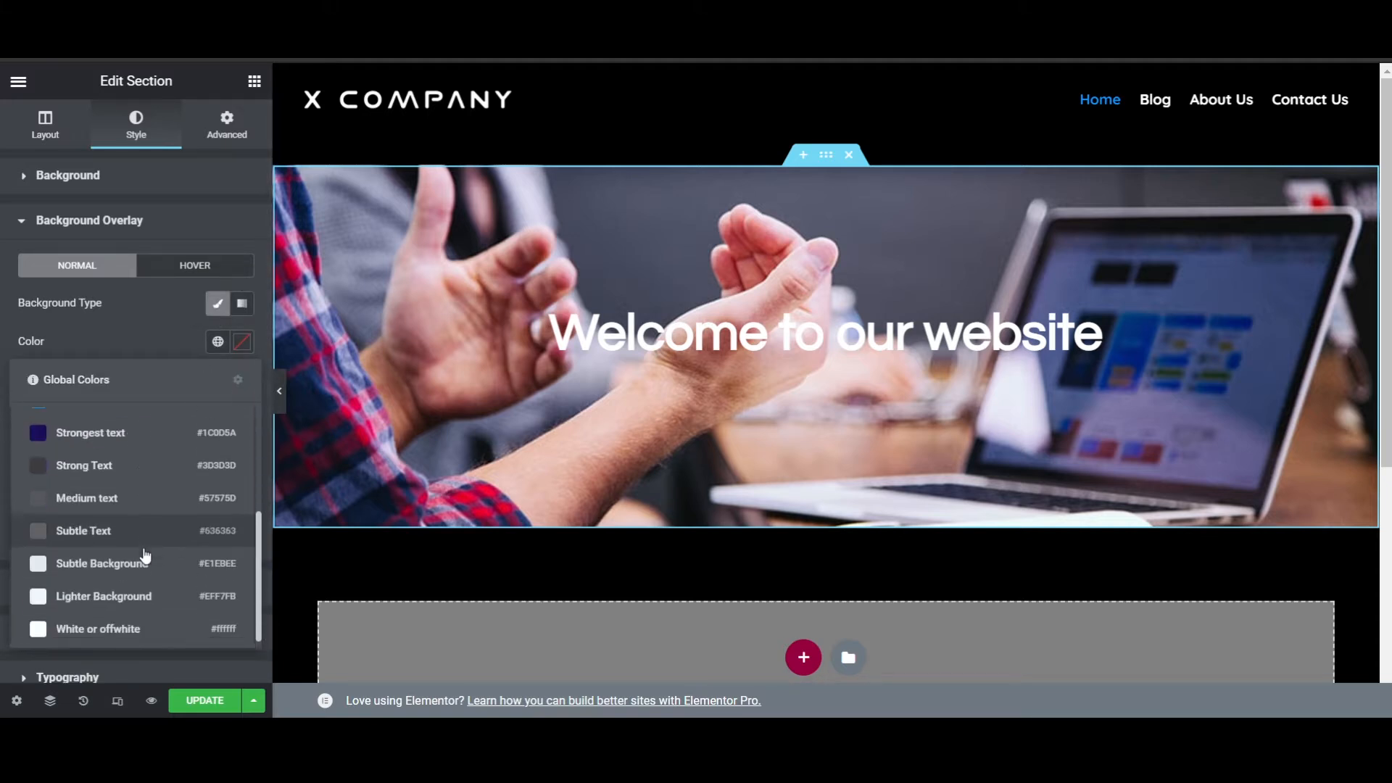
pyautogui.scroll(3, 170, 573)
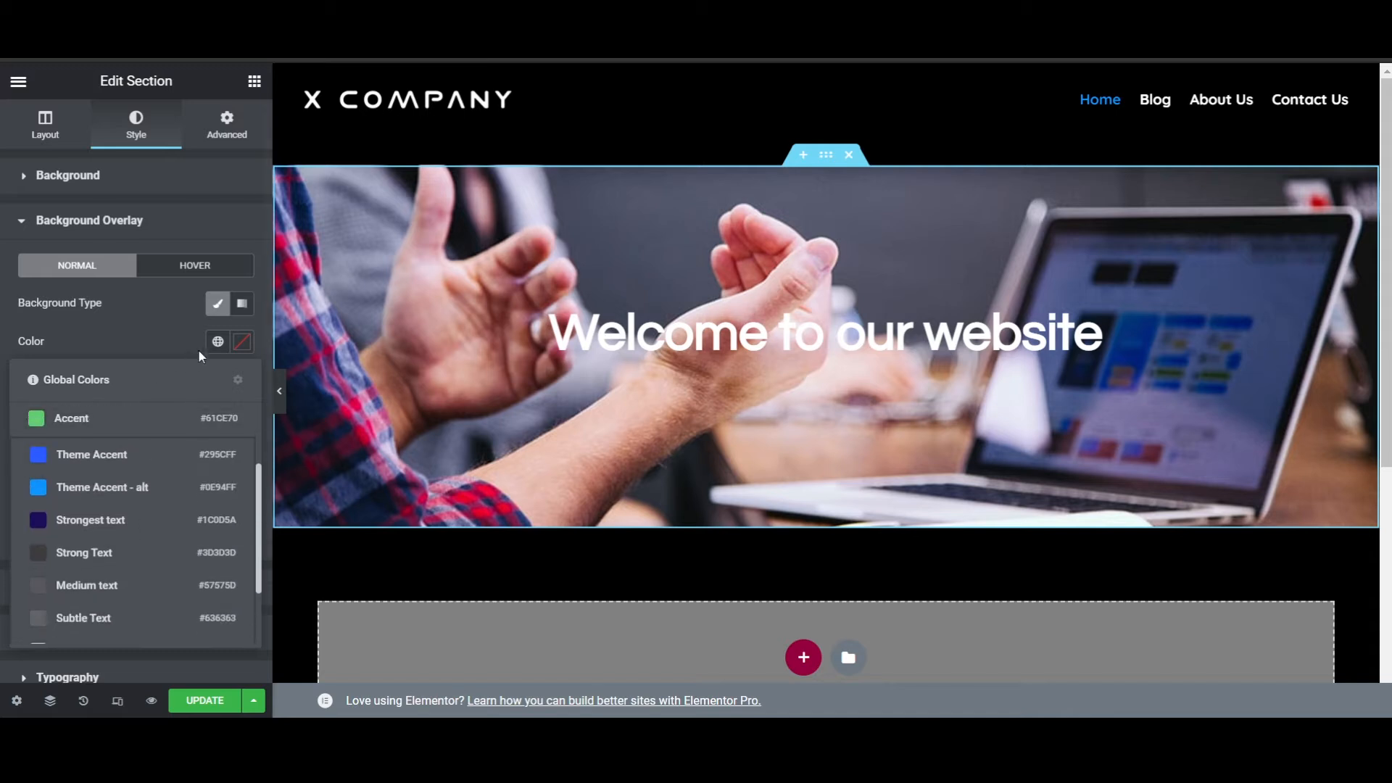
# - Set the banner's background overlay color to black, #000000
pyautogui.click(241, 342)
pyautogui.moveTo(134, 439); pyautogui.dragTo(19, 591)
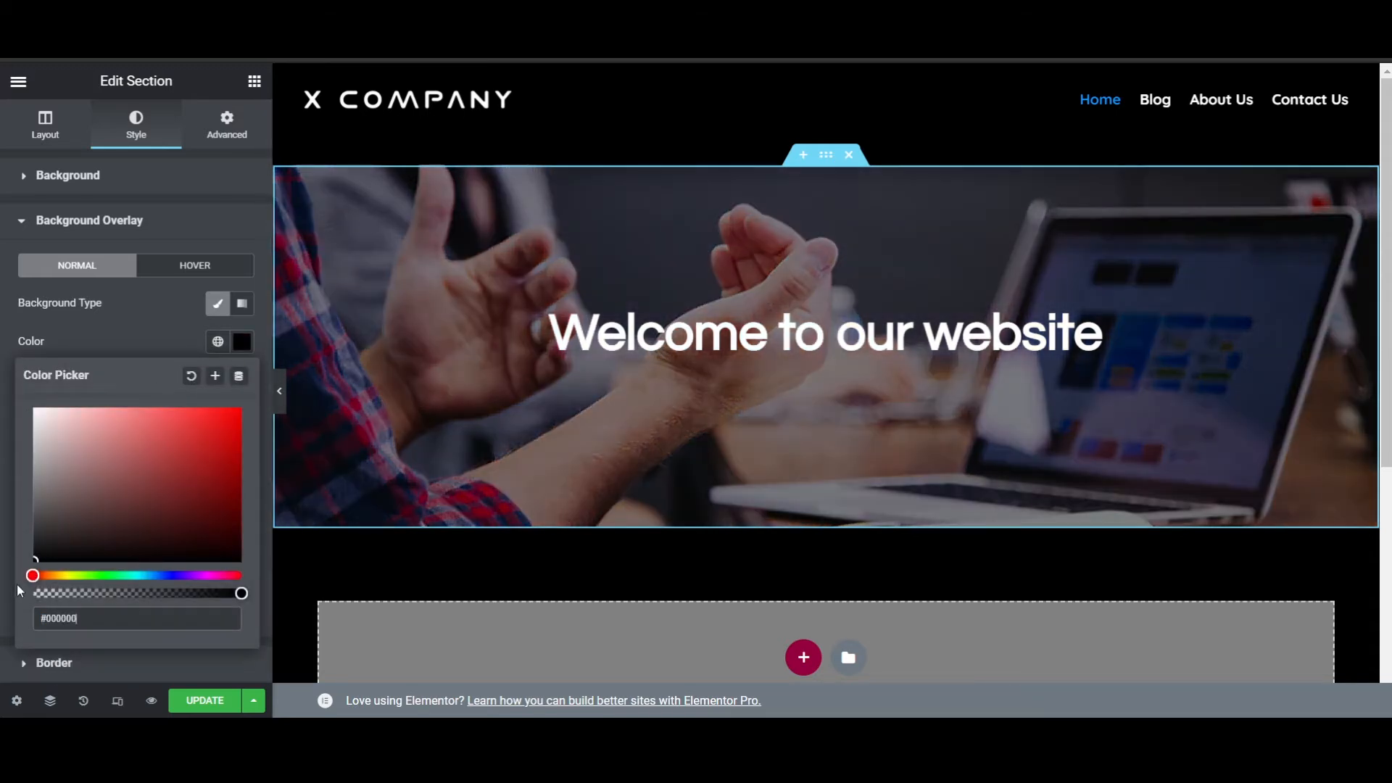
pyautogui.click(146, 330)
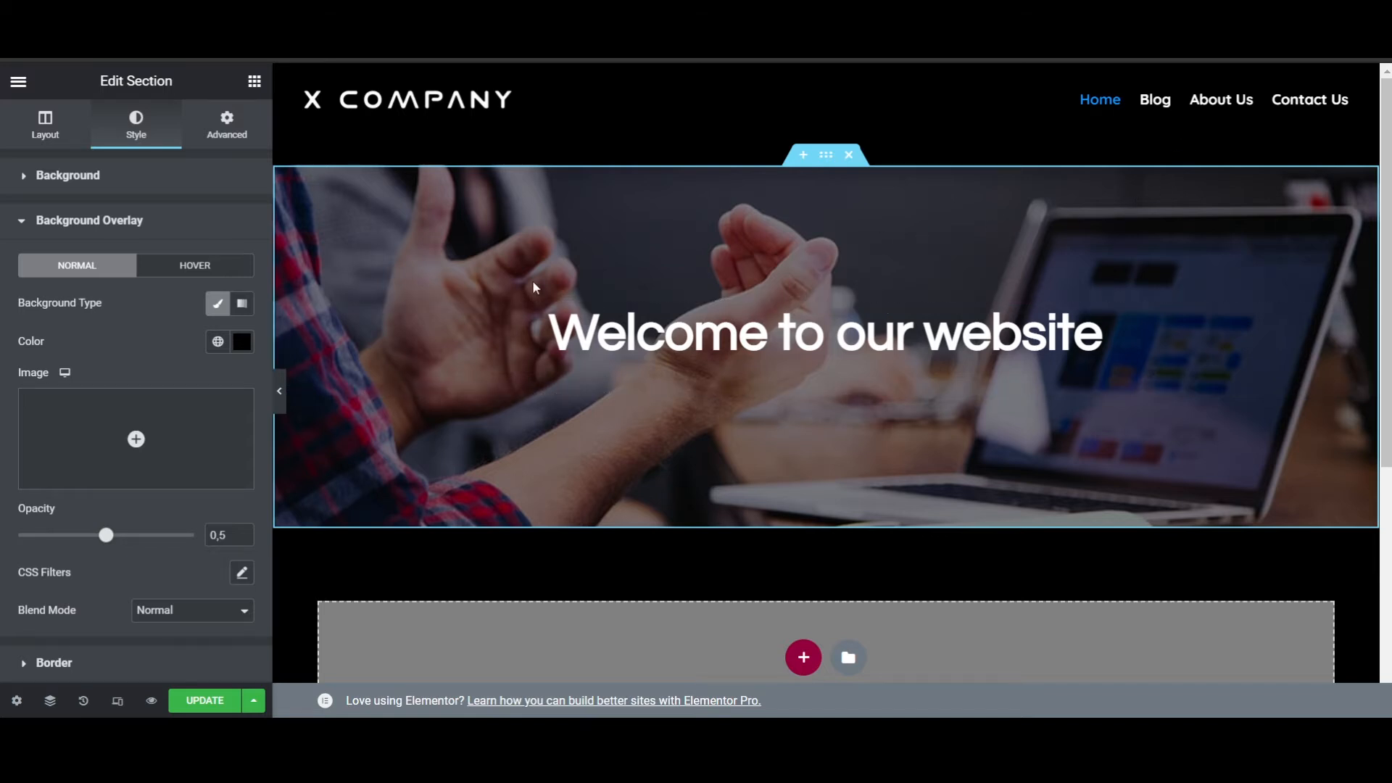
pyautogui.click(242, 215)
# - Add a new section with three equal columns below the banner
pyautogui.scroll(-3, 939, 276)
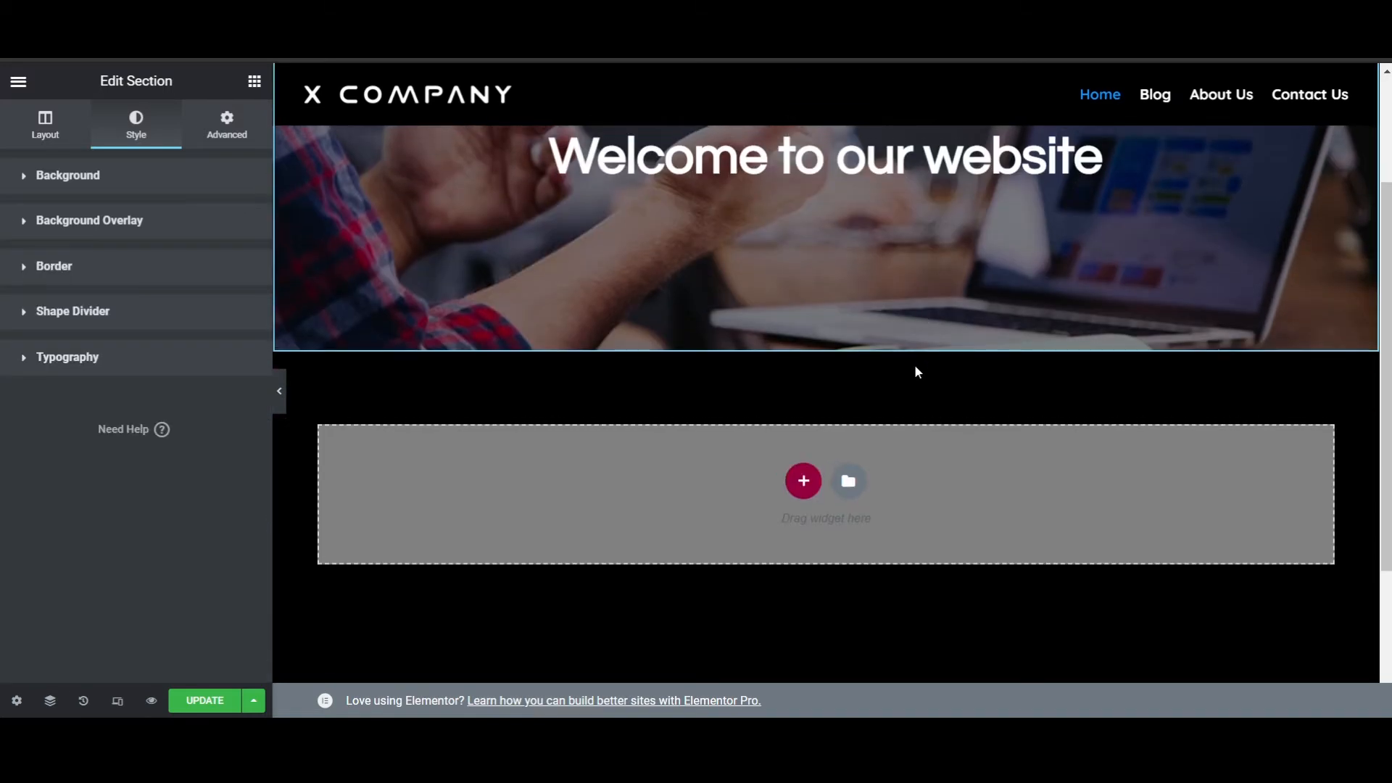
pyautogui.scroll(3, 915, 364)
pyautogui.scroll(-2, 913, 508)
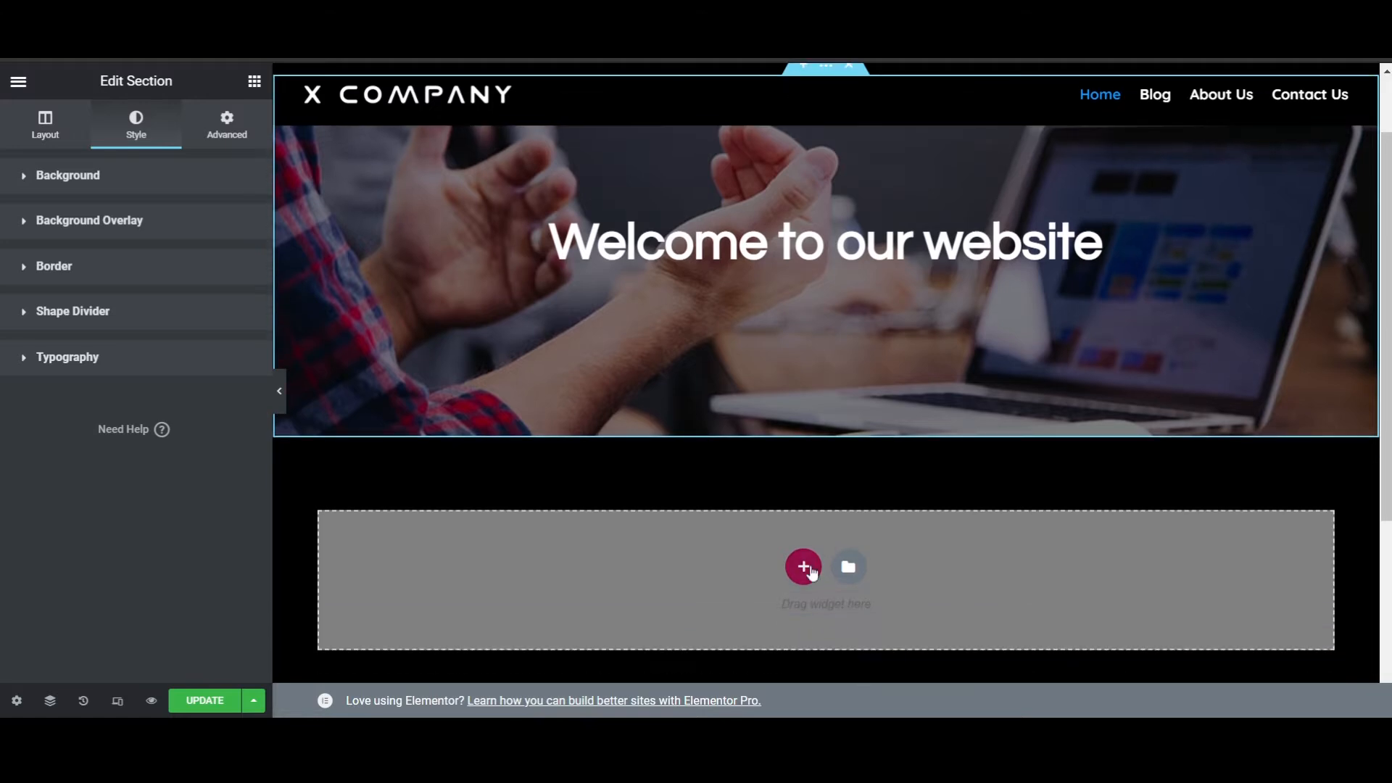
pyautogui.click(810, 570)
pyautogui.scroll(2, 799, 525)
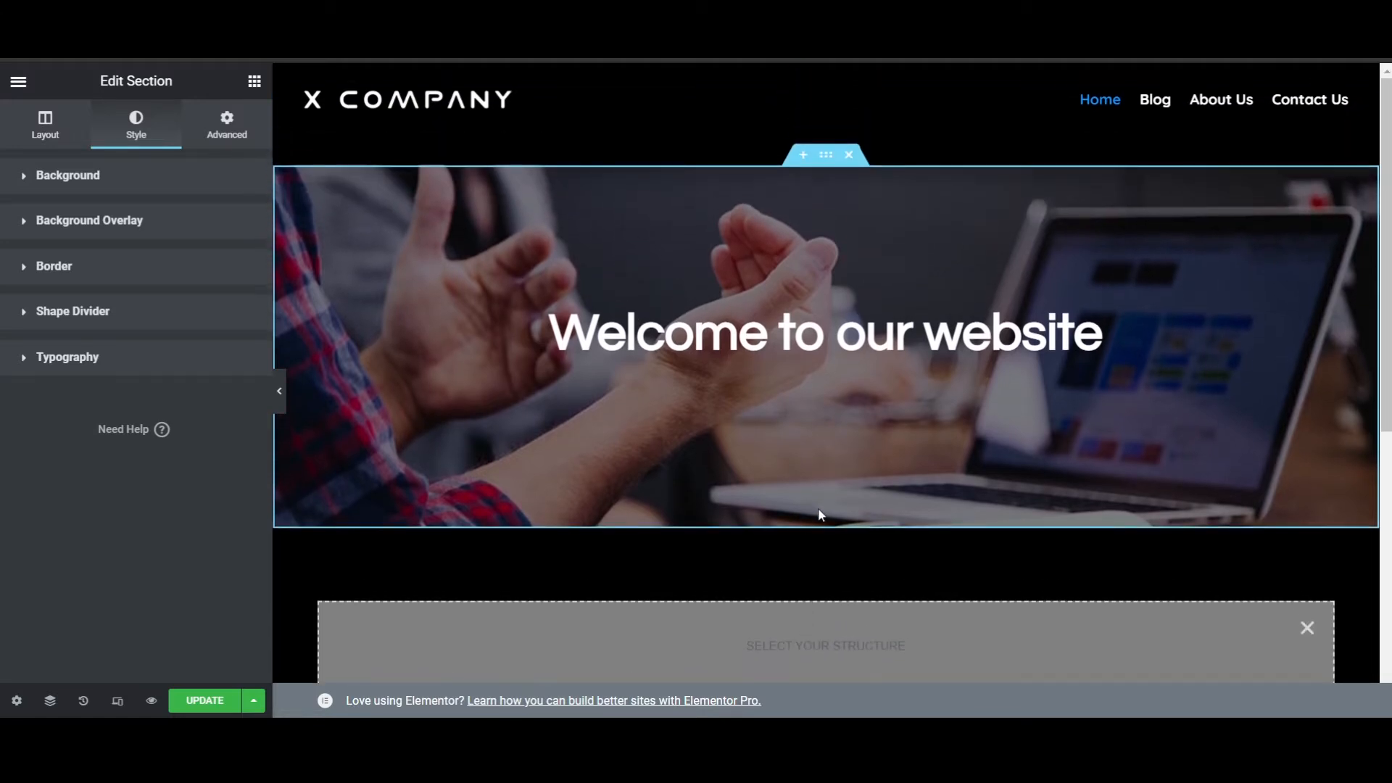
pyautogui.scroll(-4, 819, 512)
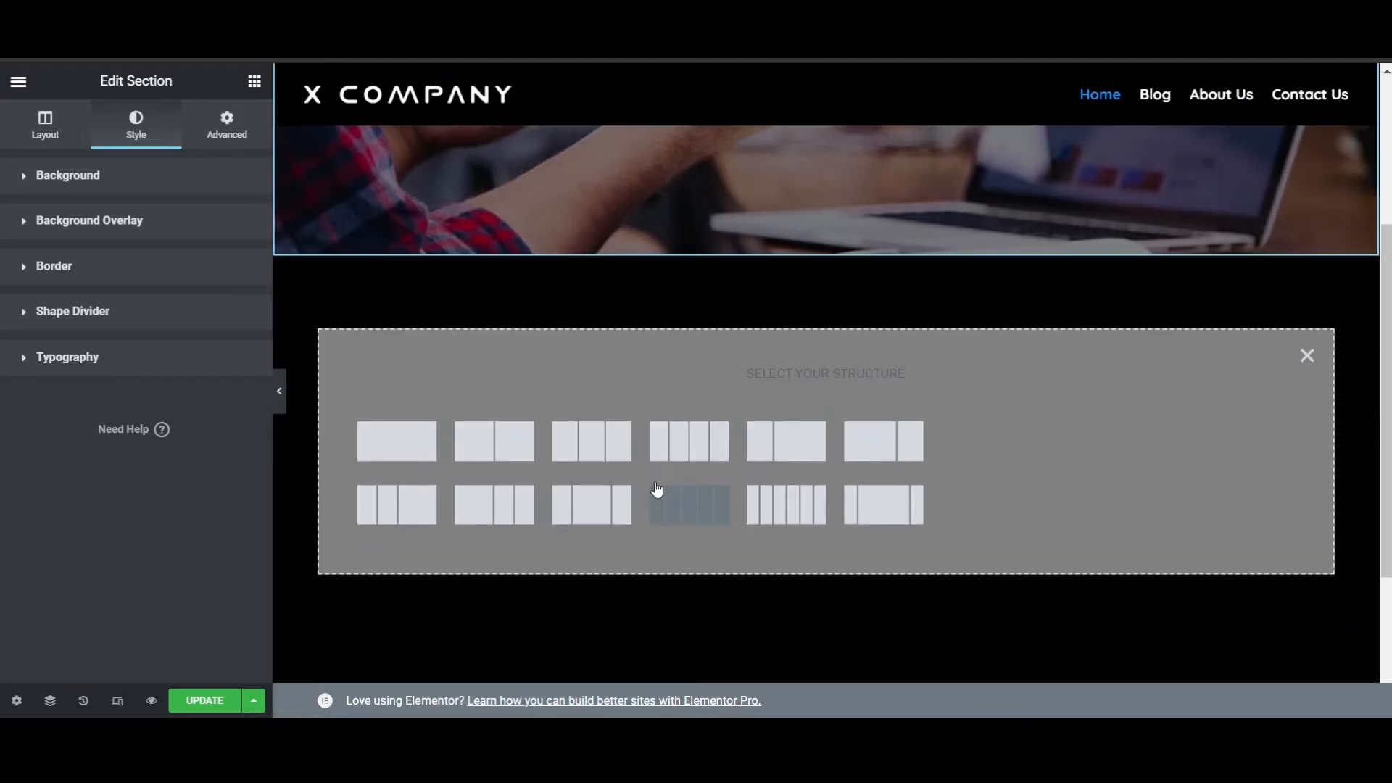
pyautogui.click(582, 454)
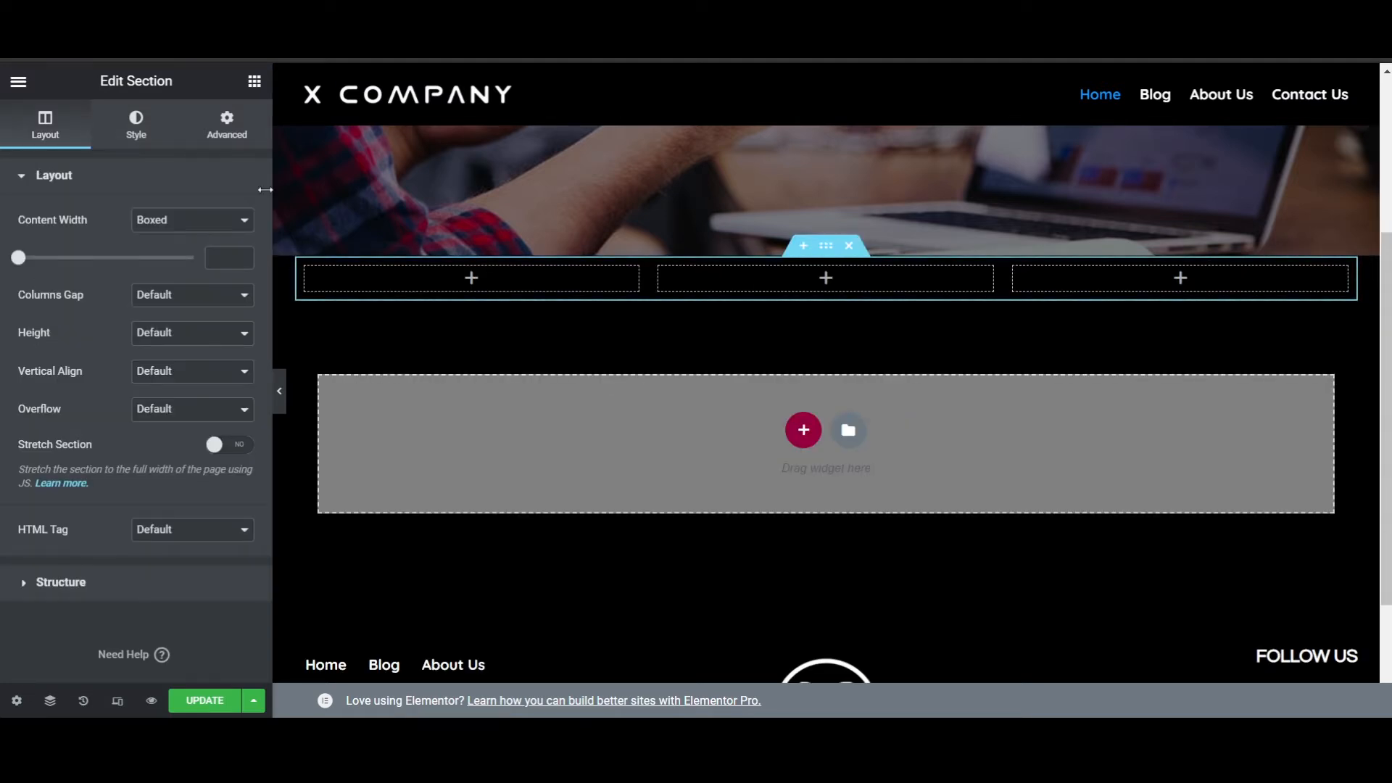
# - Look through the available widgets in the Basic, Pro and General groups of the widget library
pyautogui.click(254, 80)
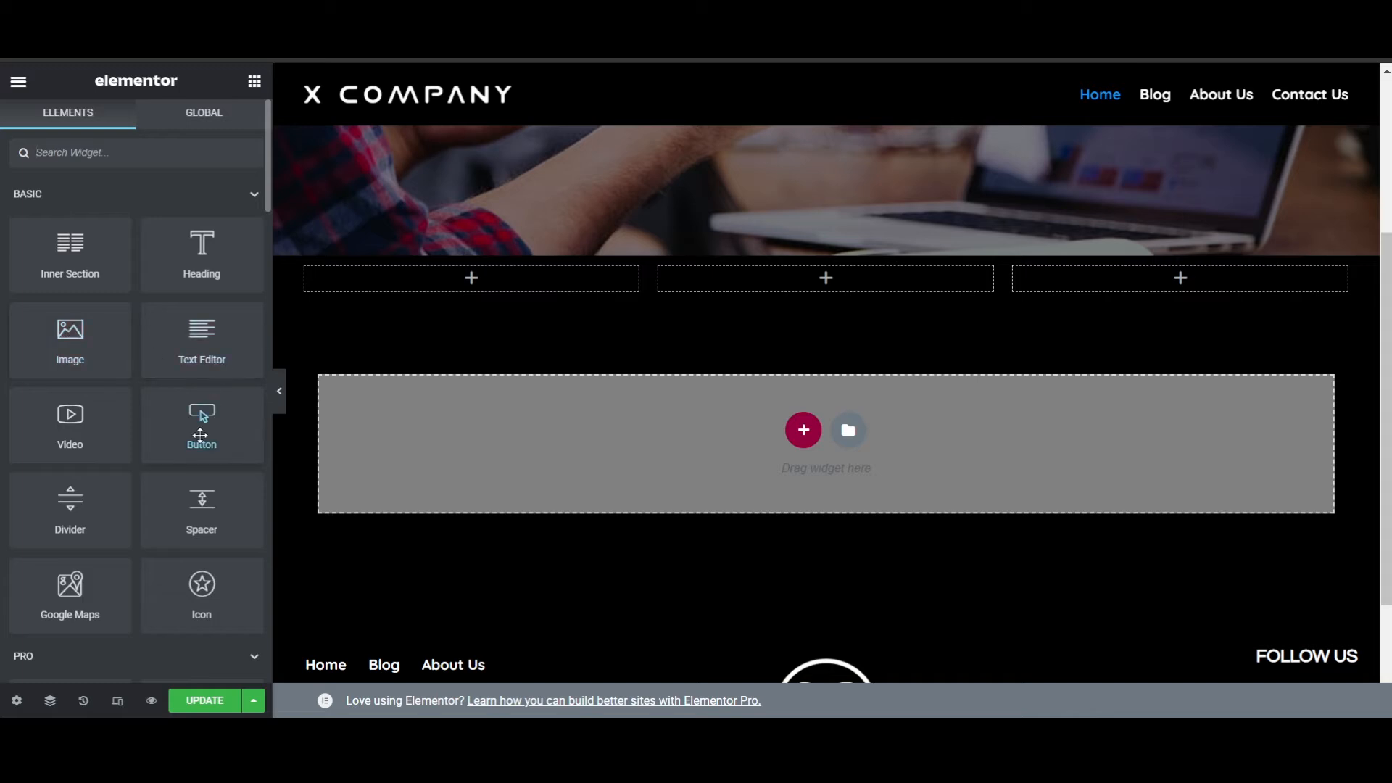
pyautogui.scroll(-3, 201, 435)
pyautogui.scroll(3, 178, 309)
pyautogui.scroll(-2, 176, 486)
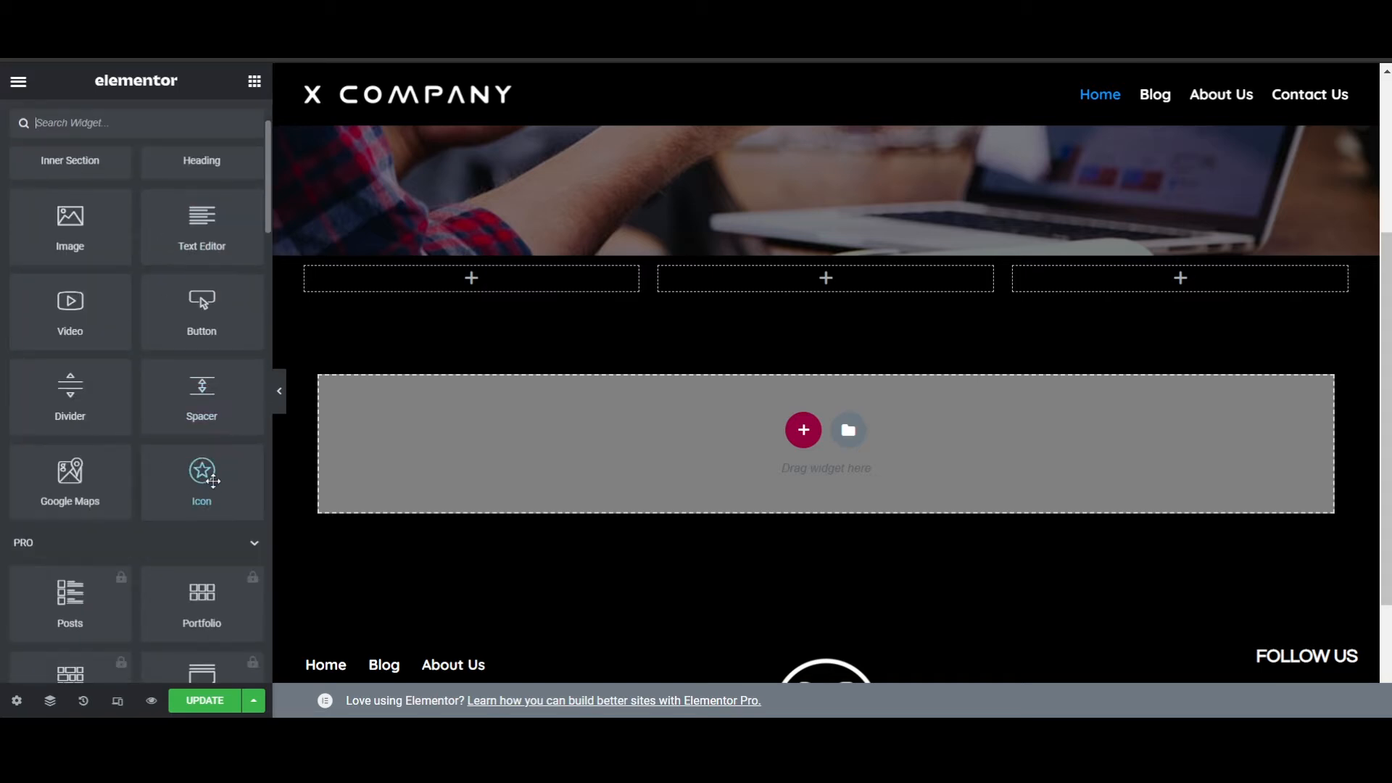
pyautogui.scroll(-2, 138, 536)
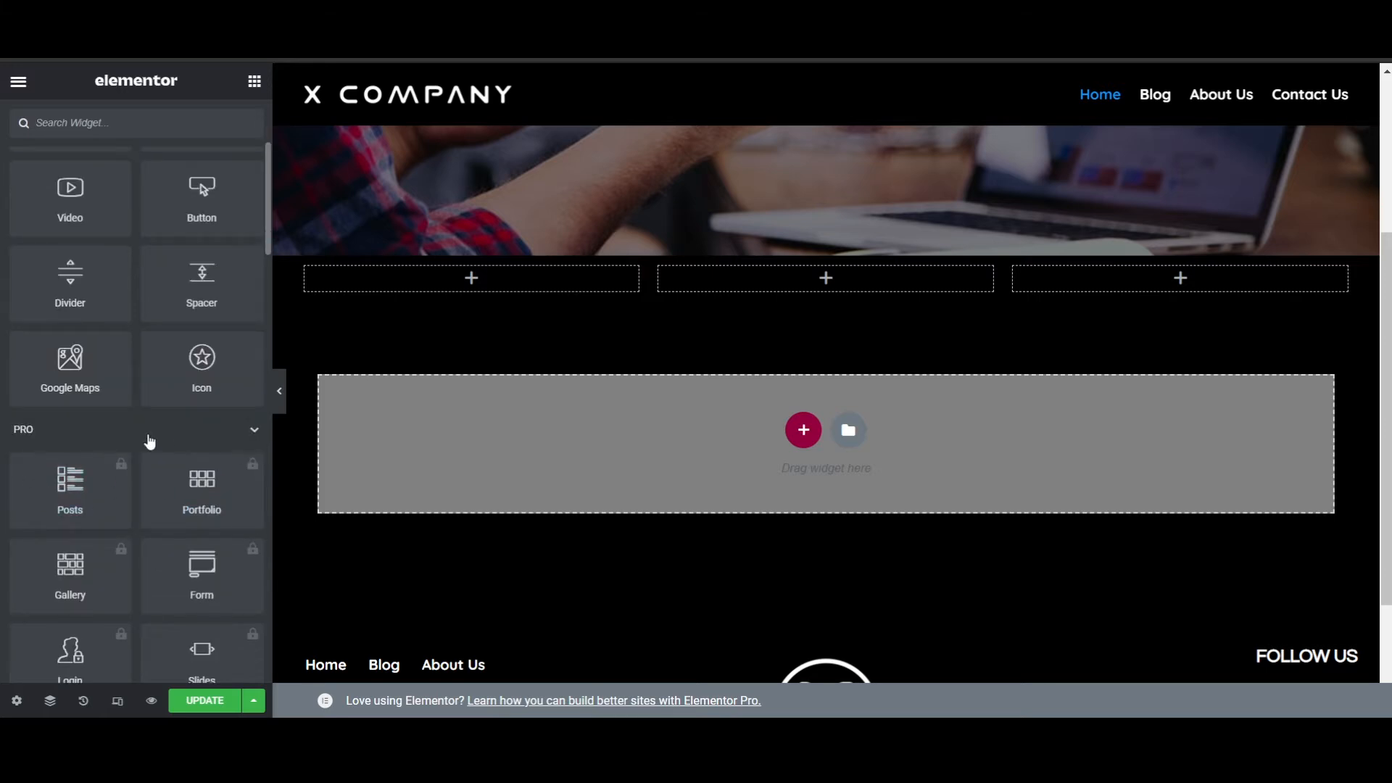
pyautogui.scroll(-6, 138, 450)
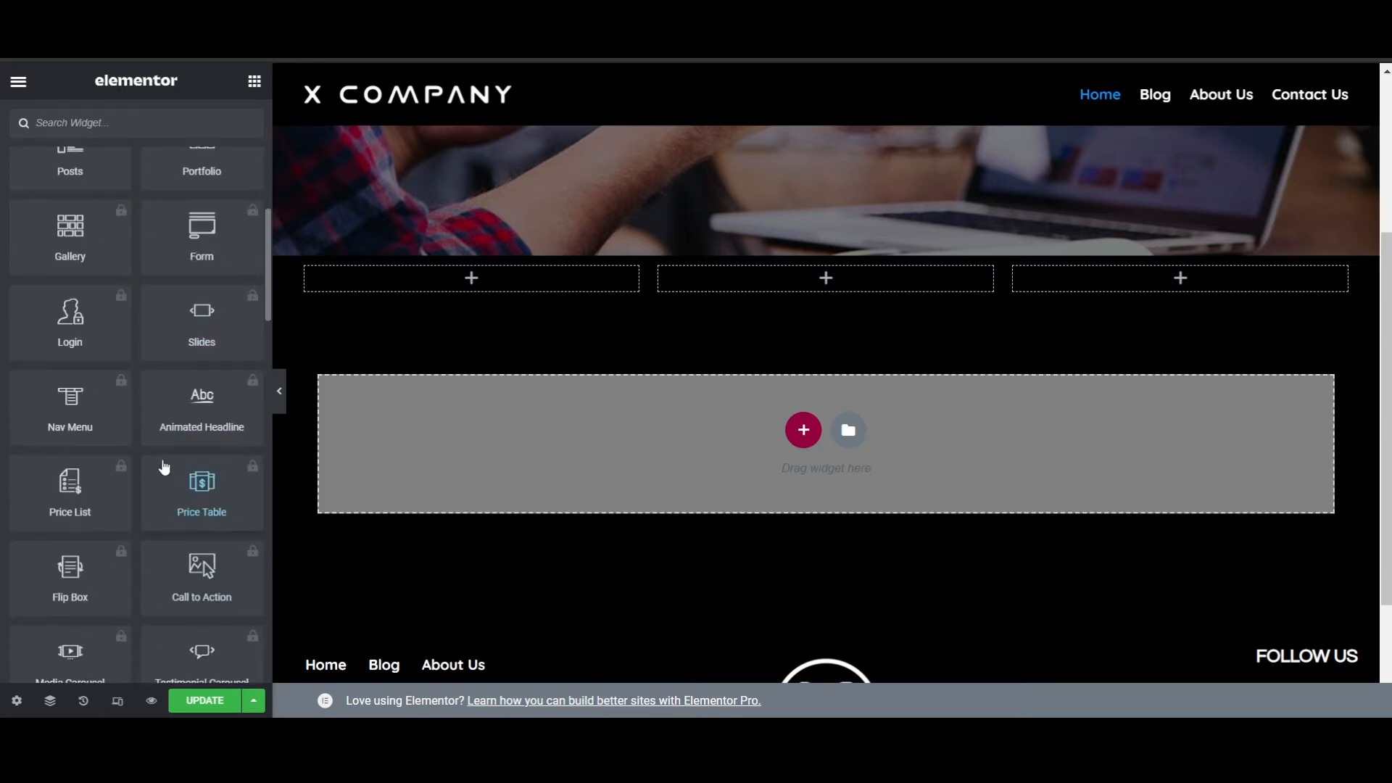
pyautogui.scroll(-4, 164, 468)
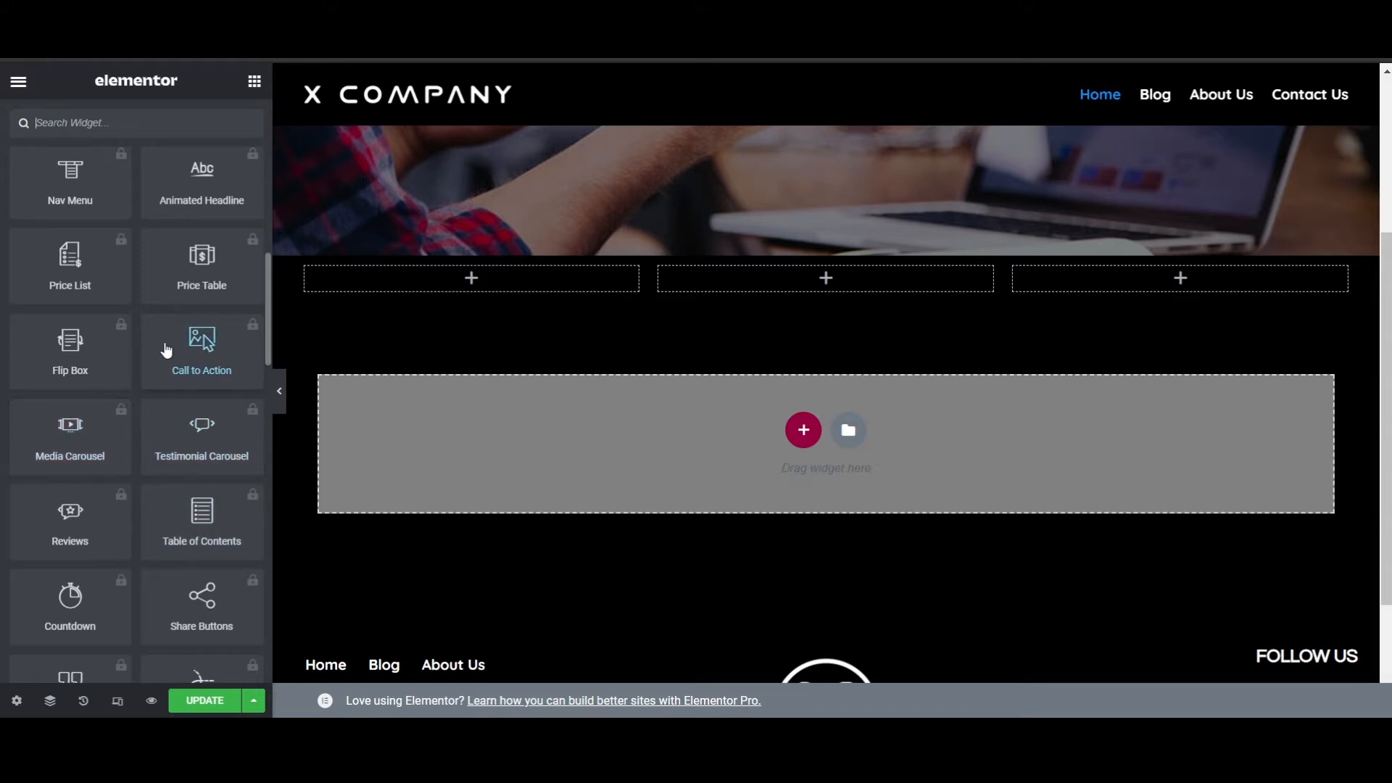
pyautogui.scroll(-5, 158, 476)
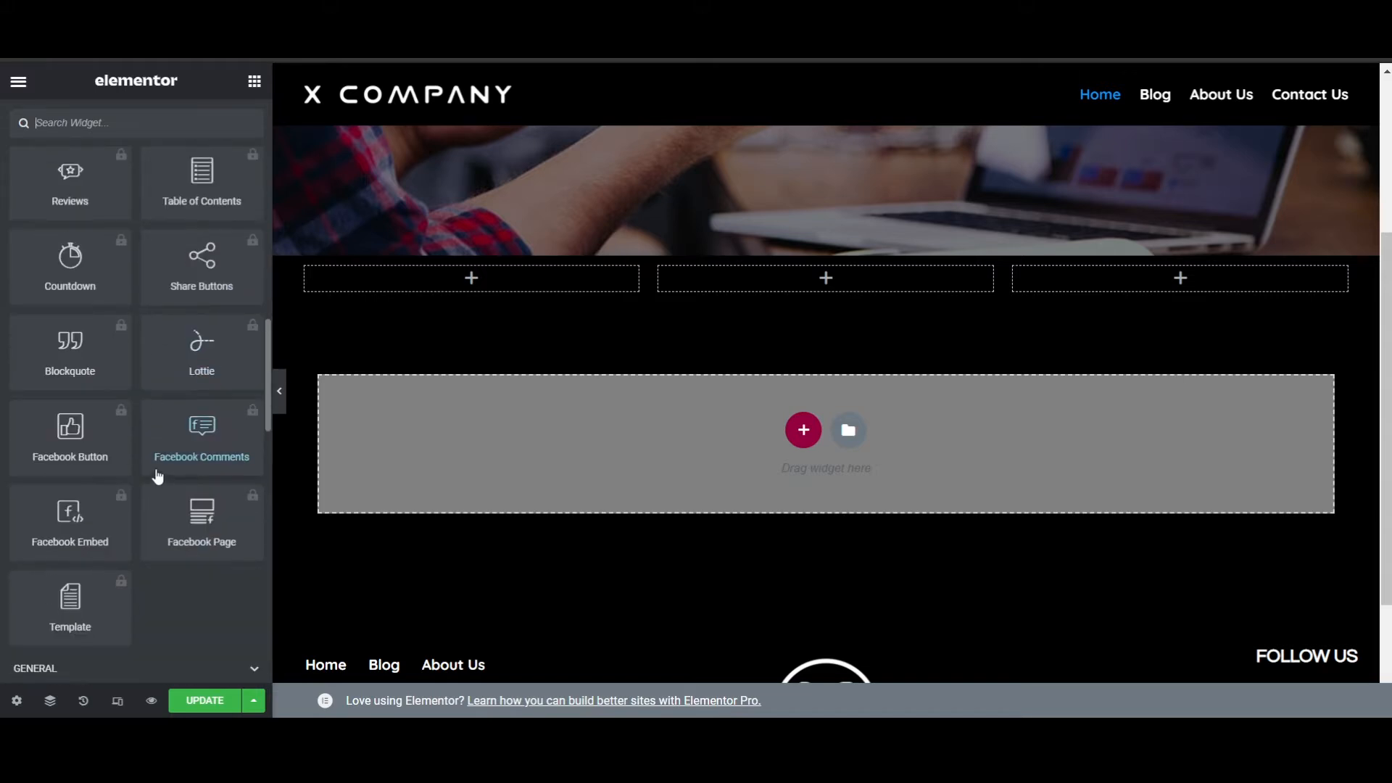
pyautogui.scroll(-3, 123, 535)
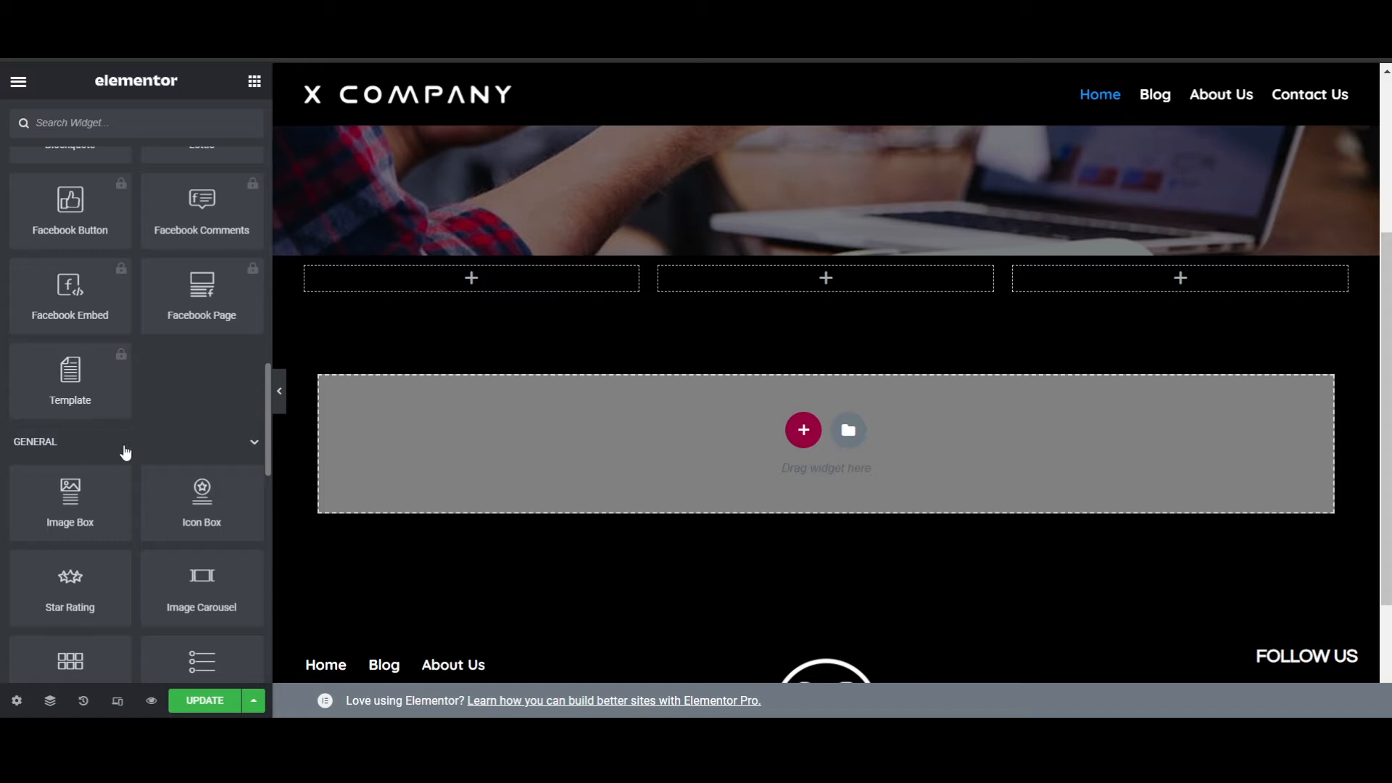
pyautogui.scroll(3, 155, 391)
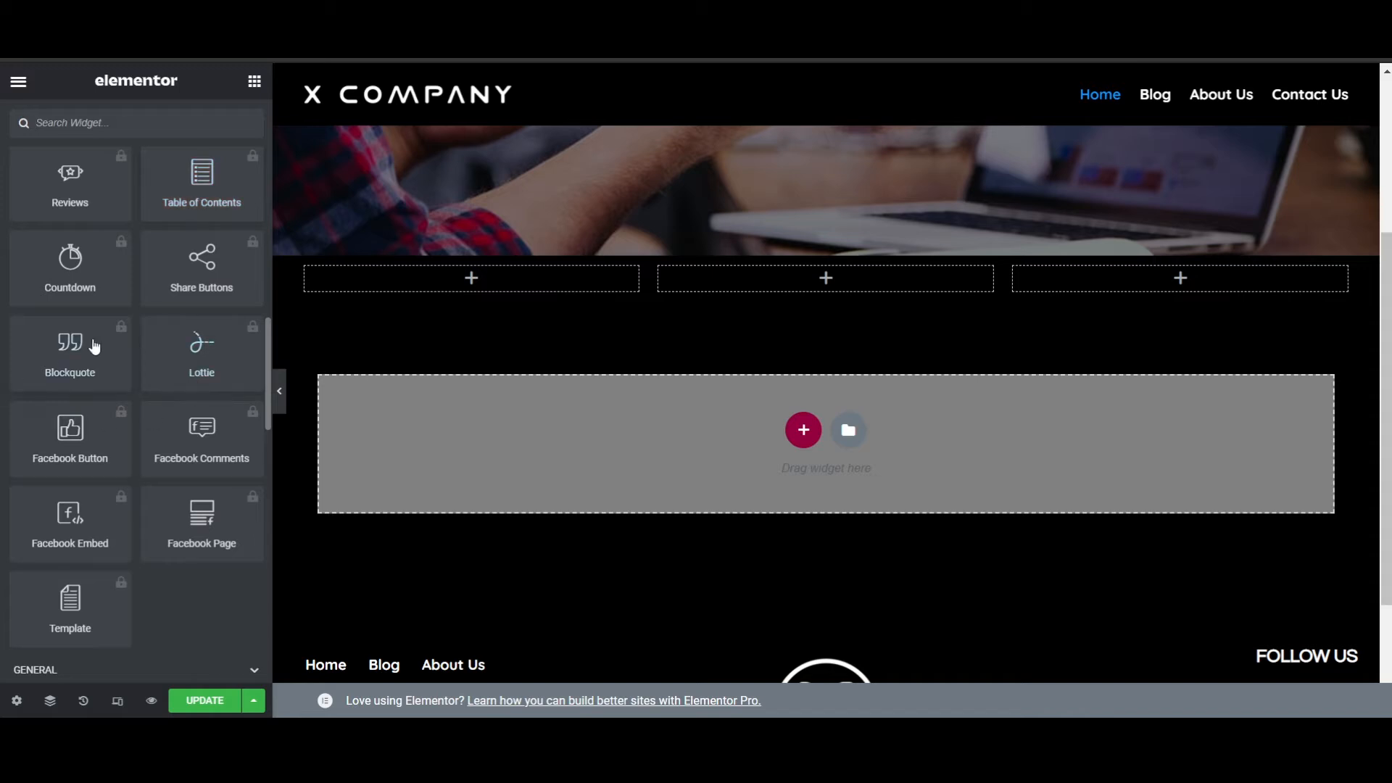
pyautogui.scroll(-3, 188, 461)
pyautogui.scroll(-2, 206, 391)
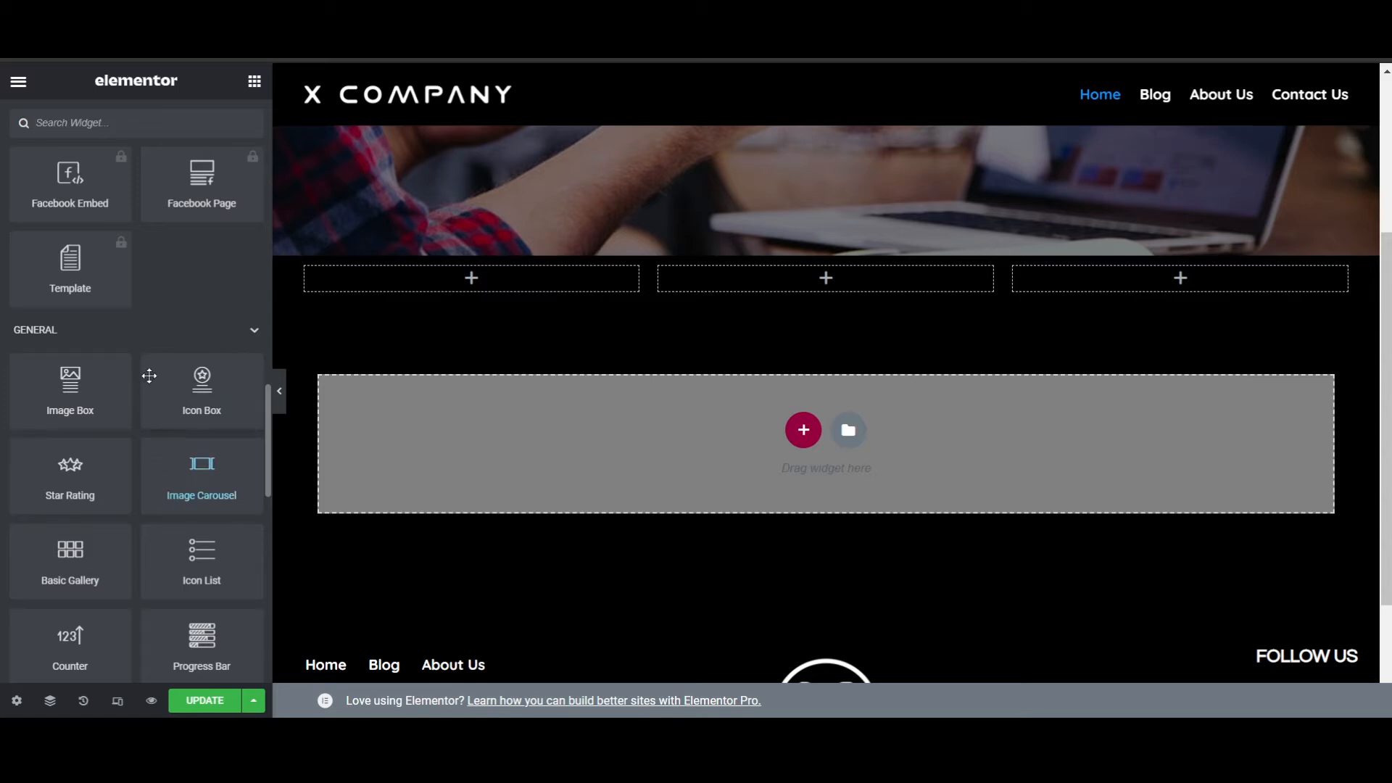
pyautogui.scroll(-3, 156, 296)
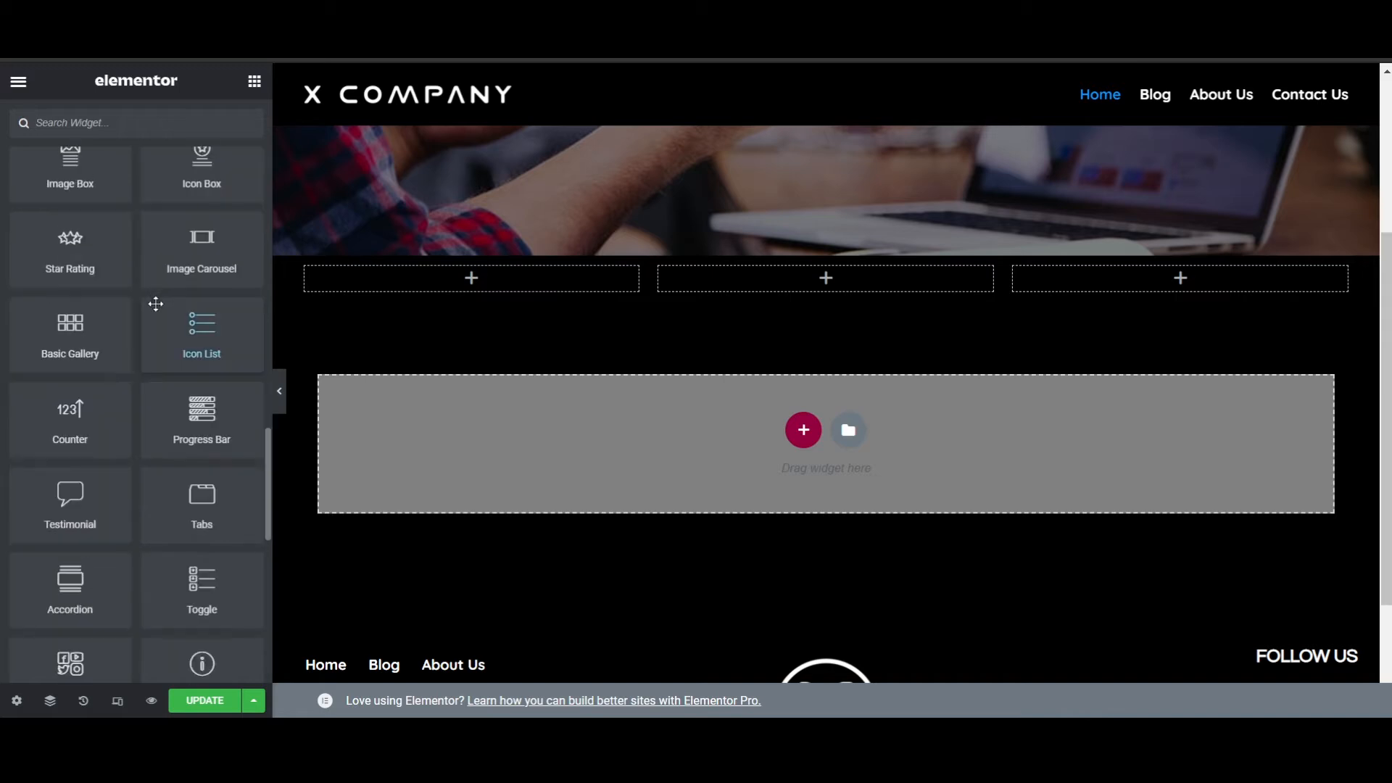
pyautogui.scroll(-2, 163, 335)
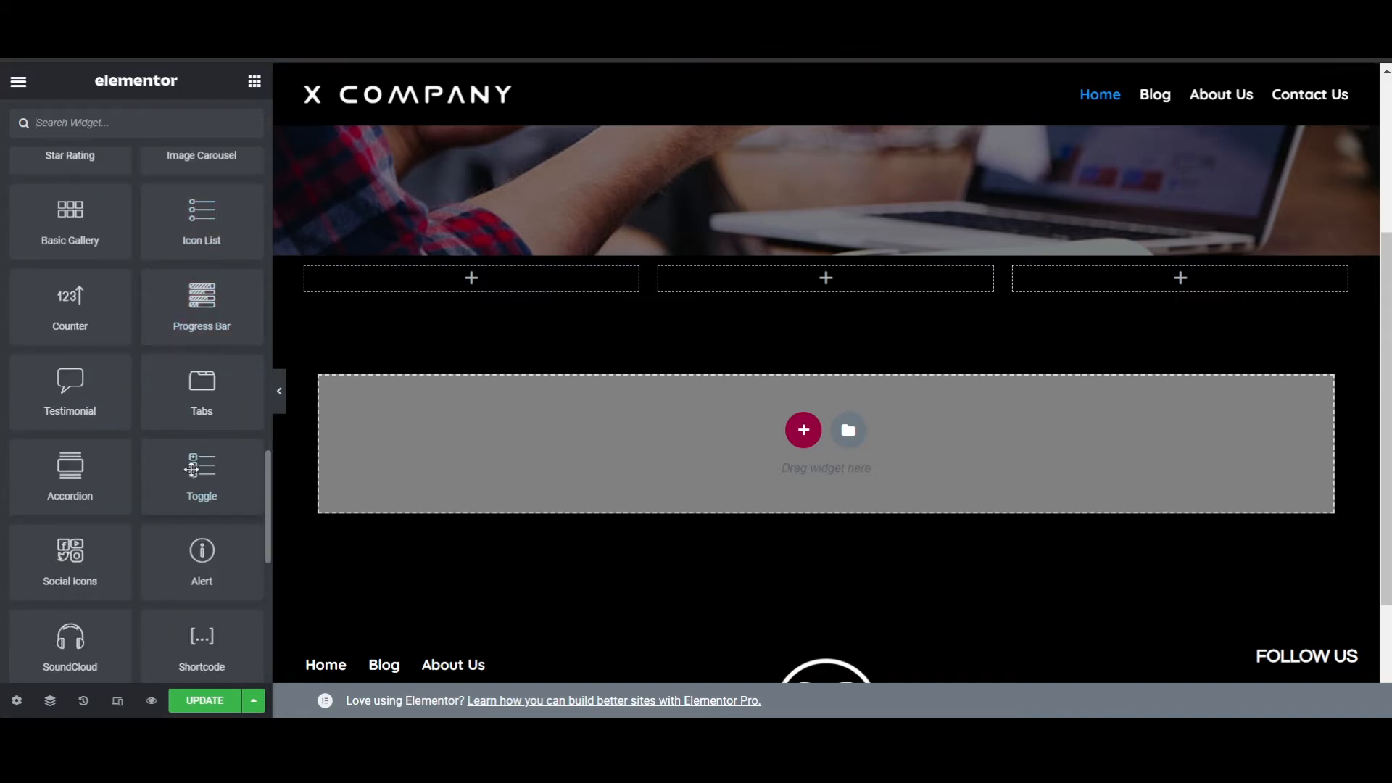
pyautogui.scroll(3, 210, 314)
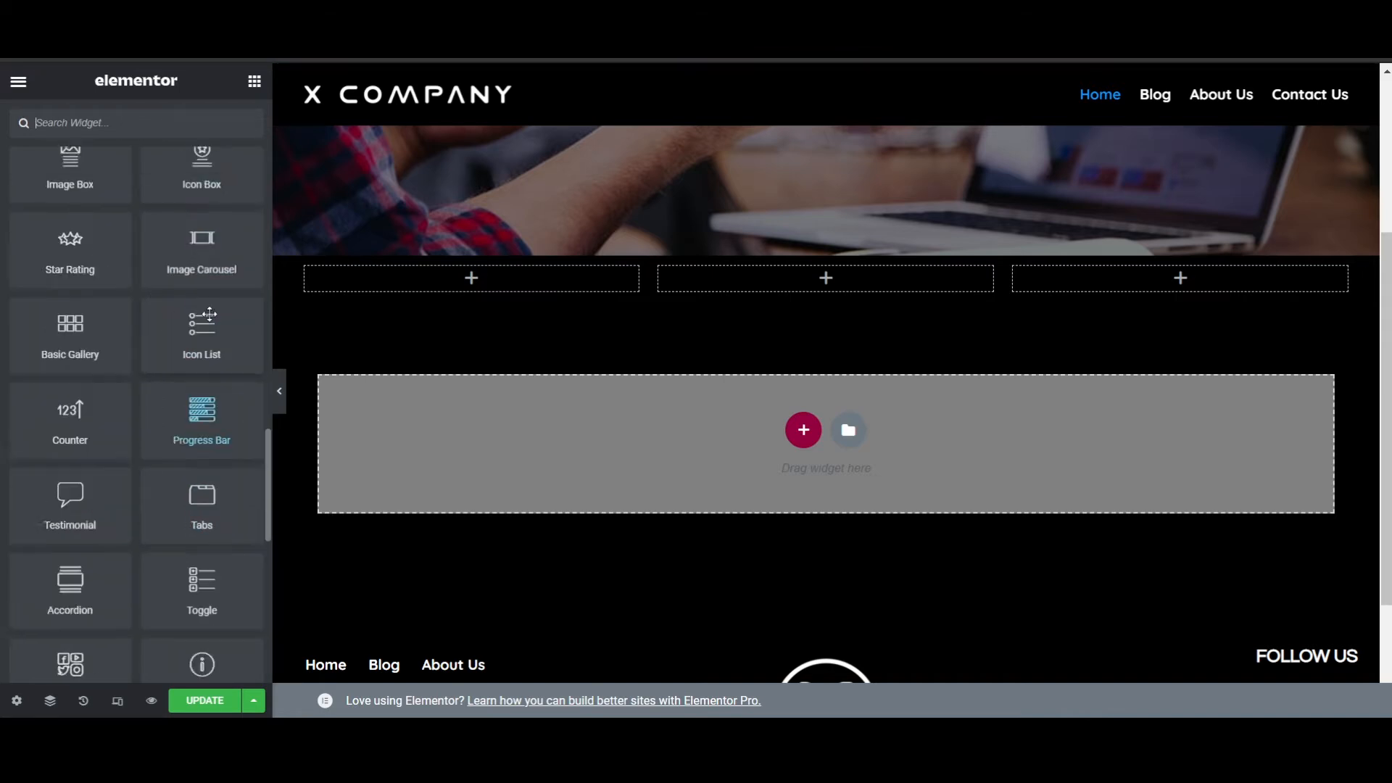
pyautogui.scroll(-3, 221, 355)
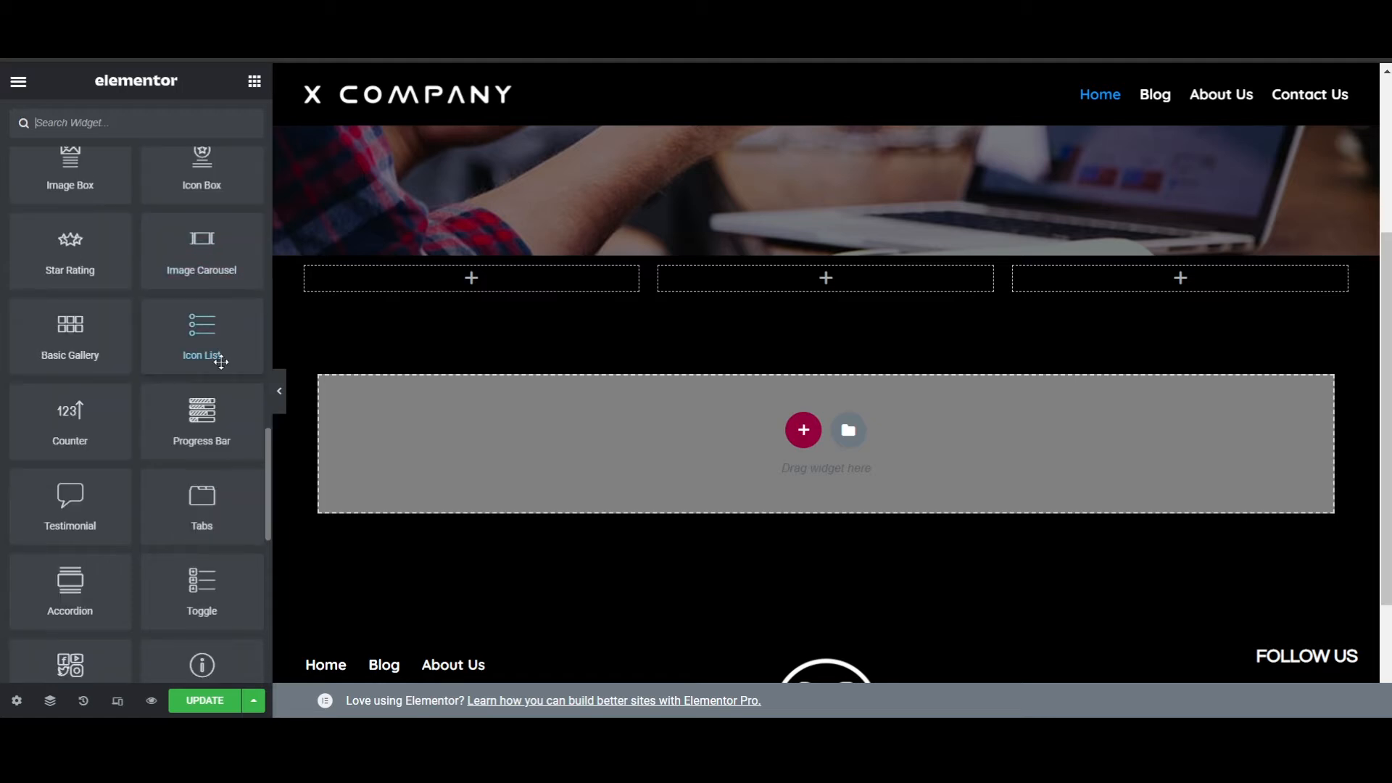
pyautogui.scroll(-3, 157, 377)
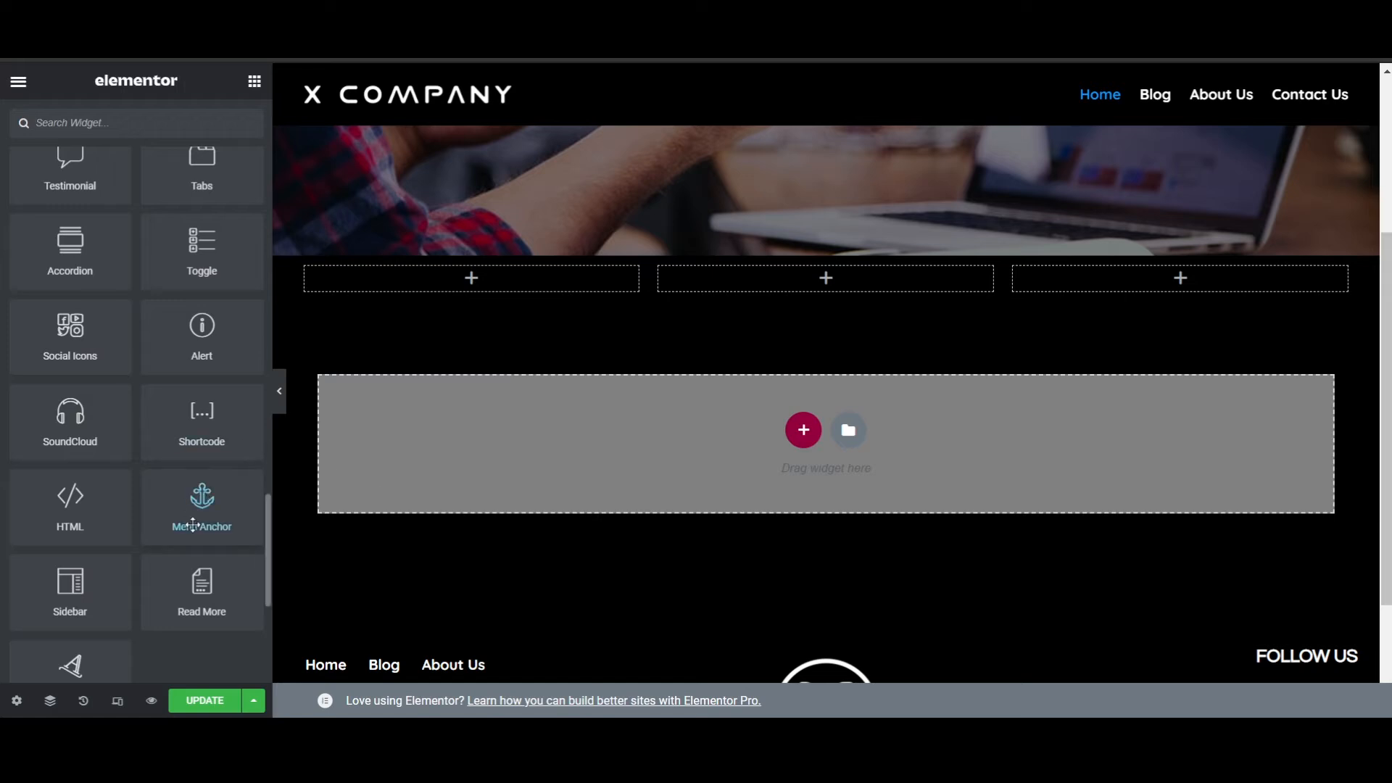
pyautogui.scroll(-3, 231, 533)
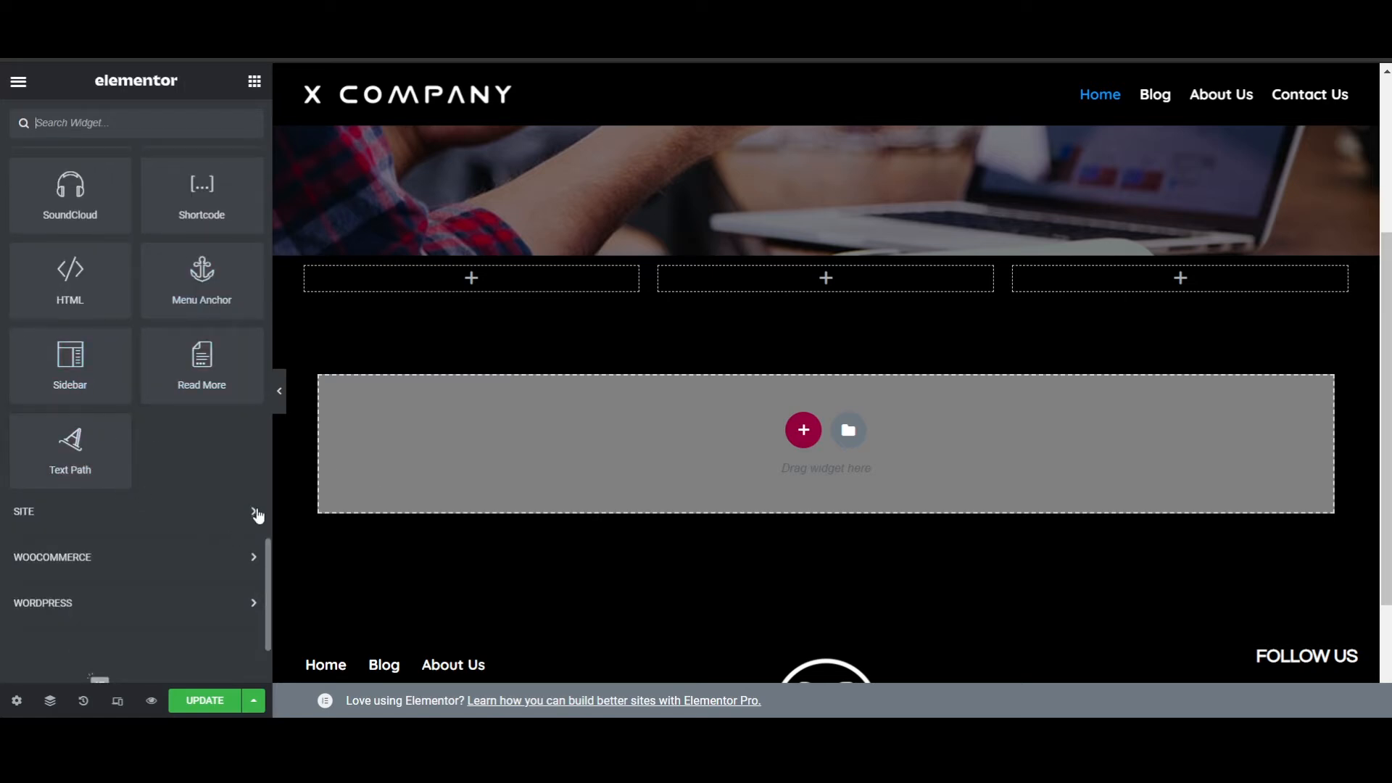
# - Examine the widgets offered in the WooCommerce and WordPress groups of the widget library
pyautogui.scroll(-2, 241, 506)
pyautogui.click(97, 409)
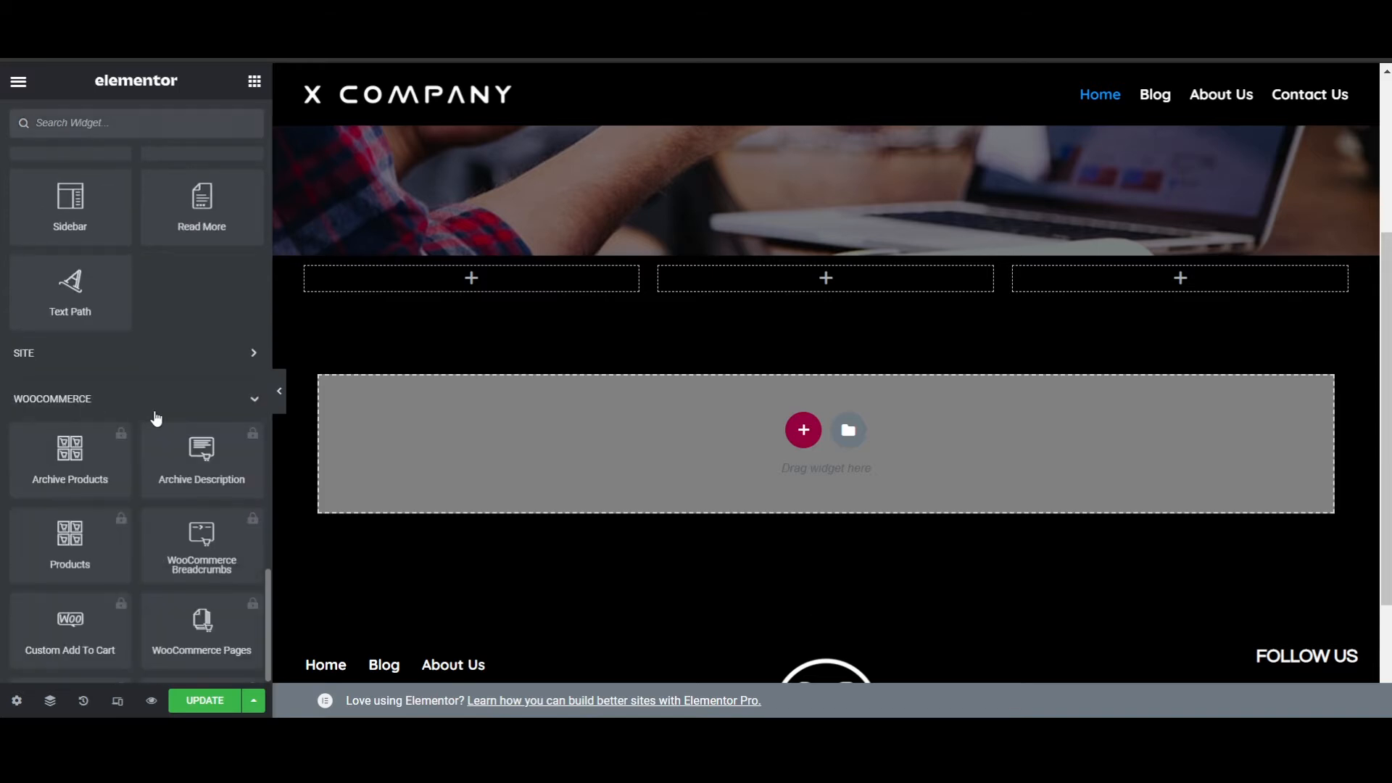
pyautogui.scroll(-2, 221, 376)
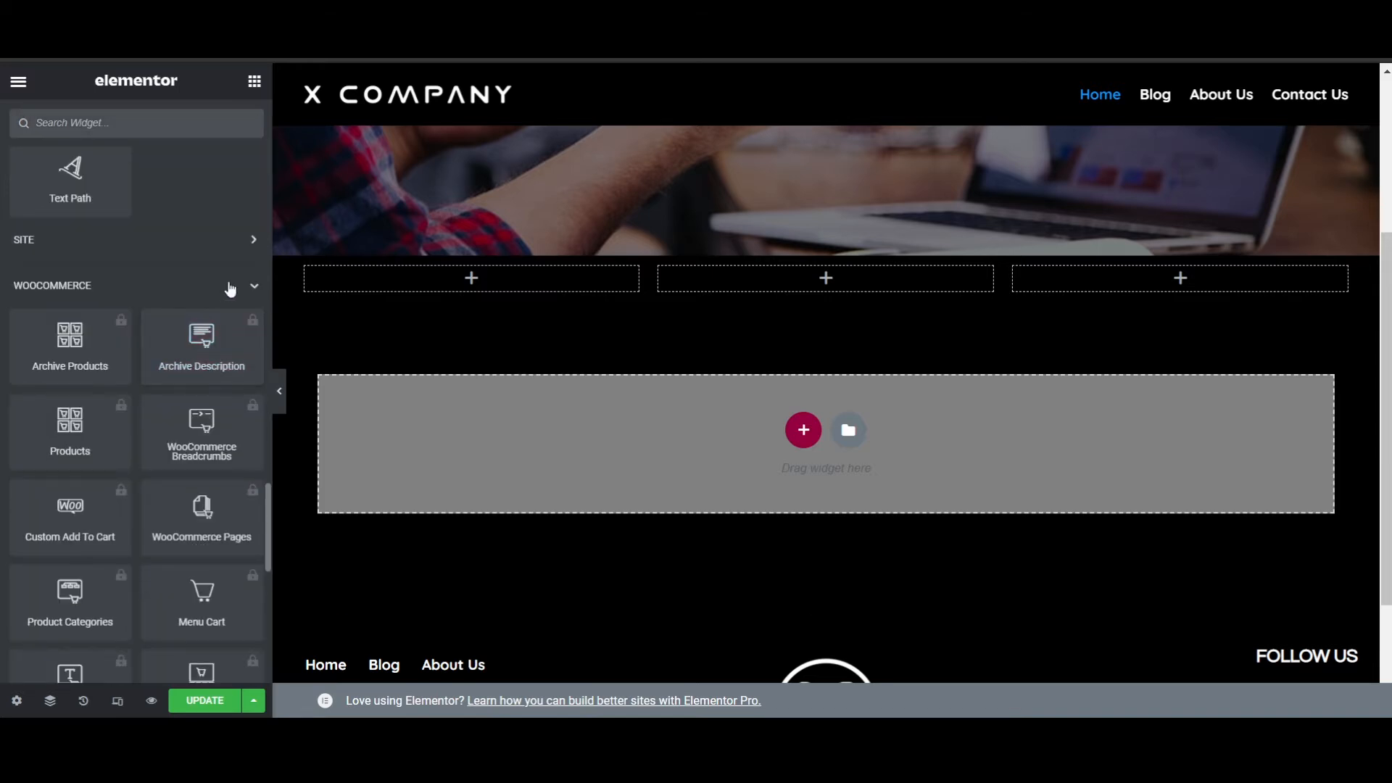
pyautogui.click(249, 290)
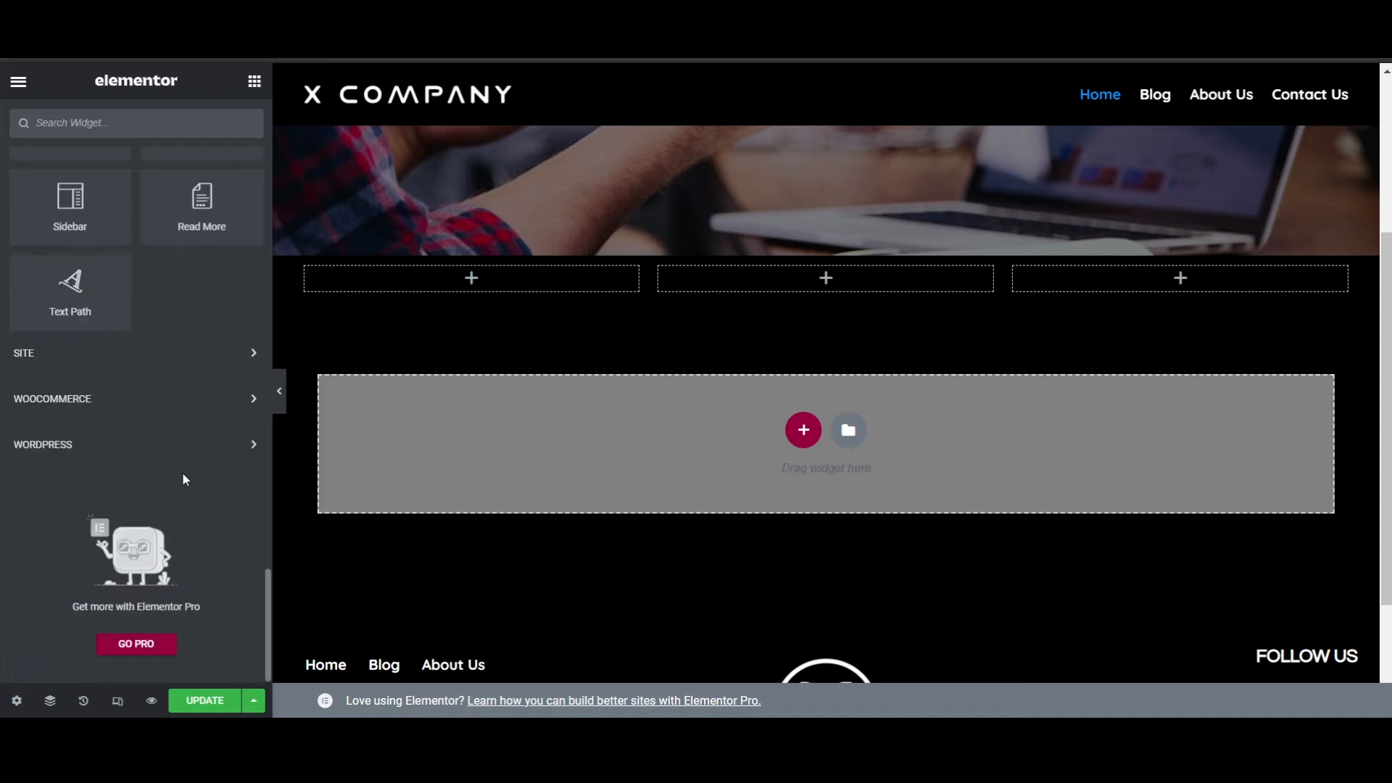
pyautogui.click(187, 445)
pyautogui.scroll(-2, 178, 378)
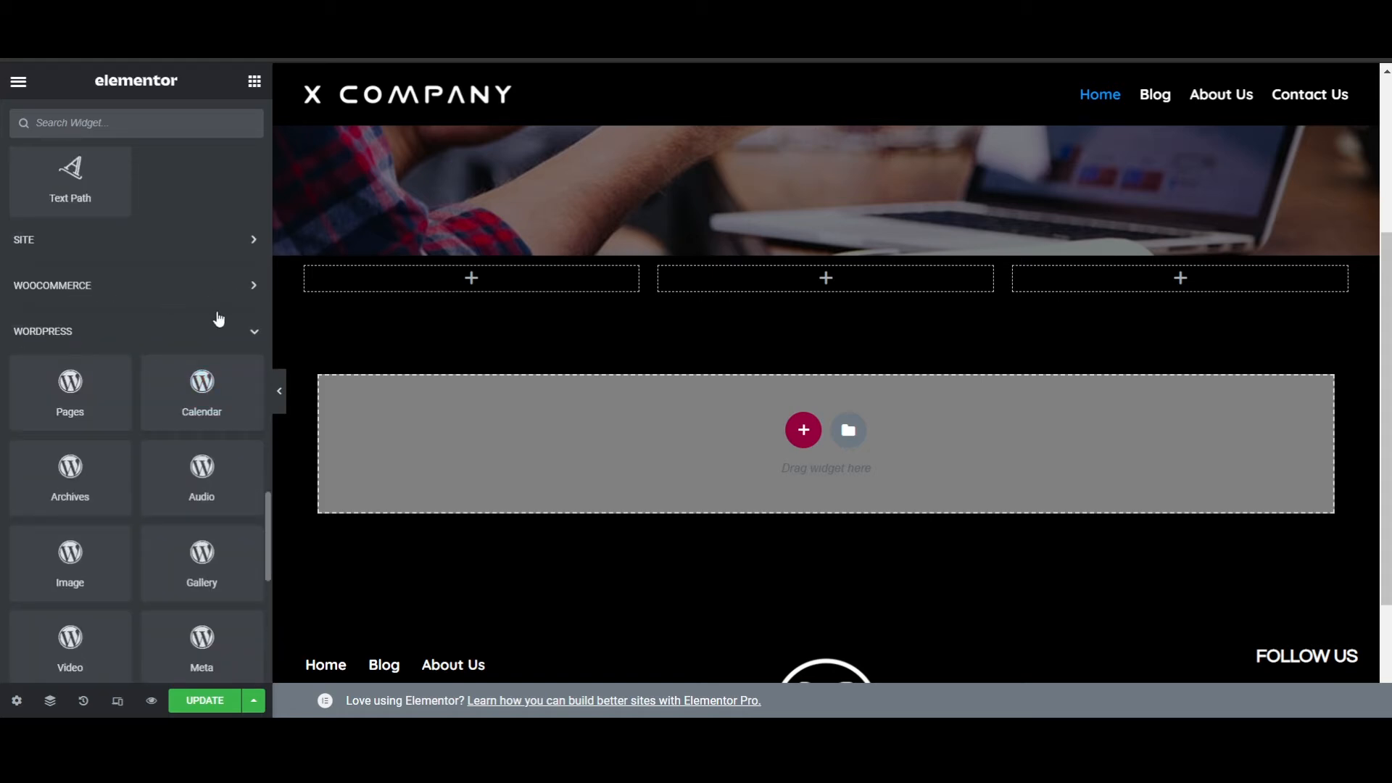
pyautogui.scroll(-2, 150, 360)
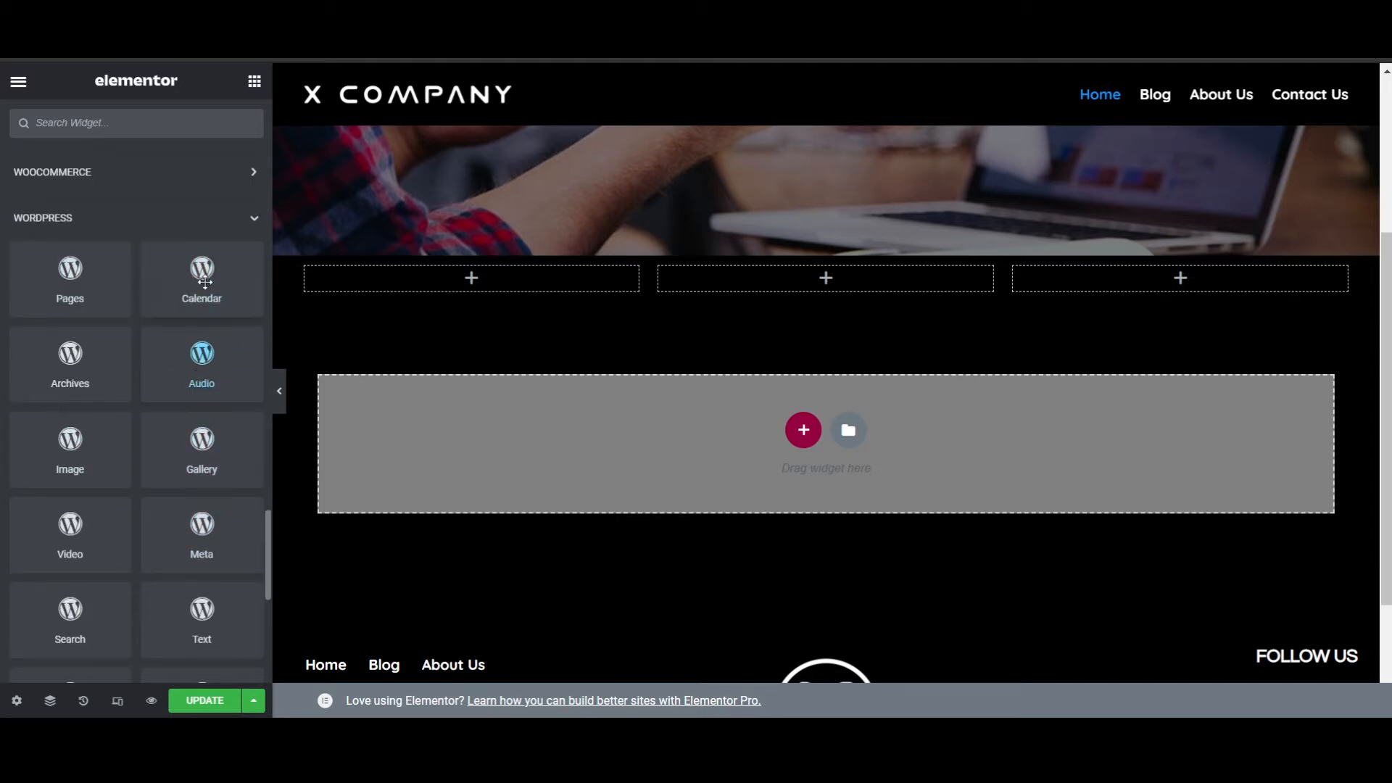
pyautogui.scroll(-7, 211, 479)
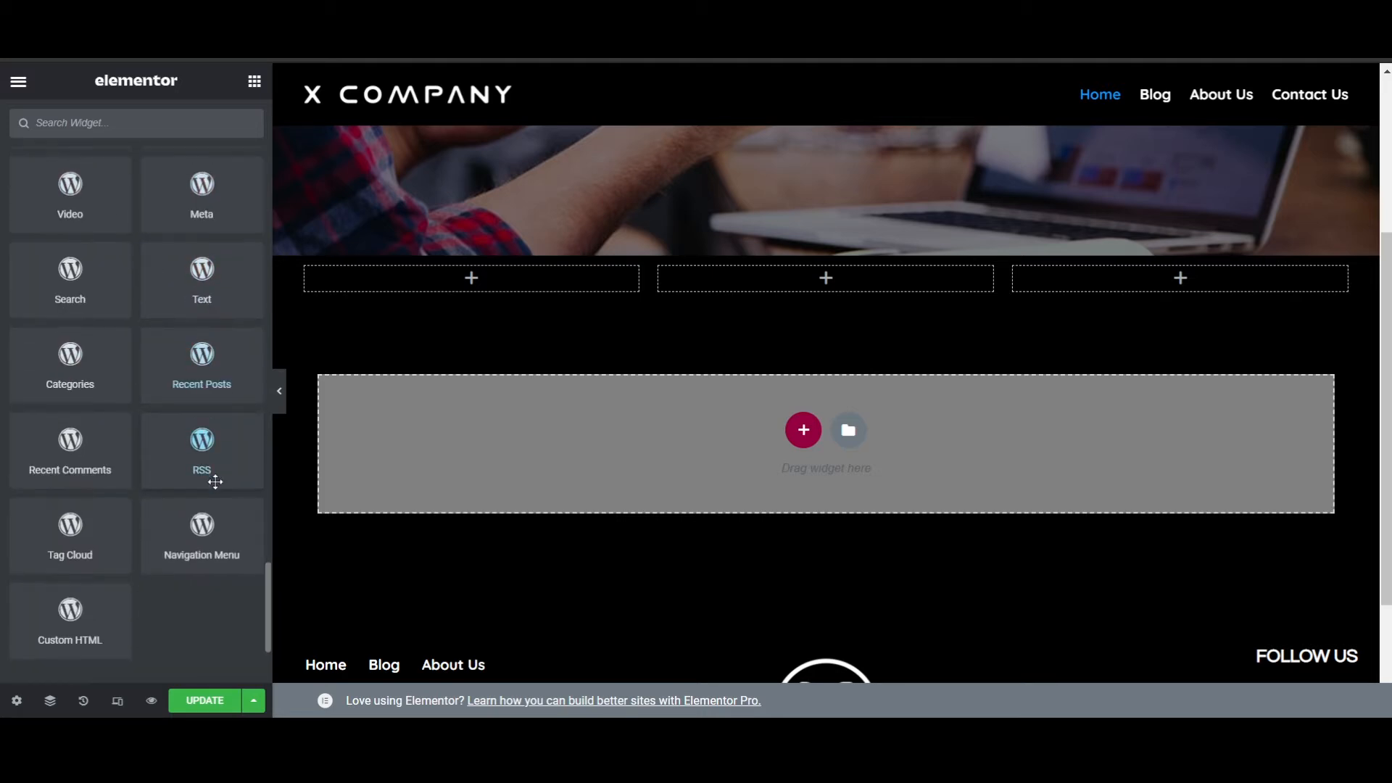
# - Add an Icon widget to each of the three columns below the banner
pyautogui.scroll(7, 155, 578)
pyautogui.scroll(20, 155, 577)
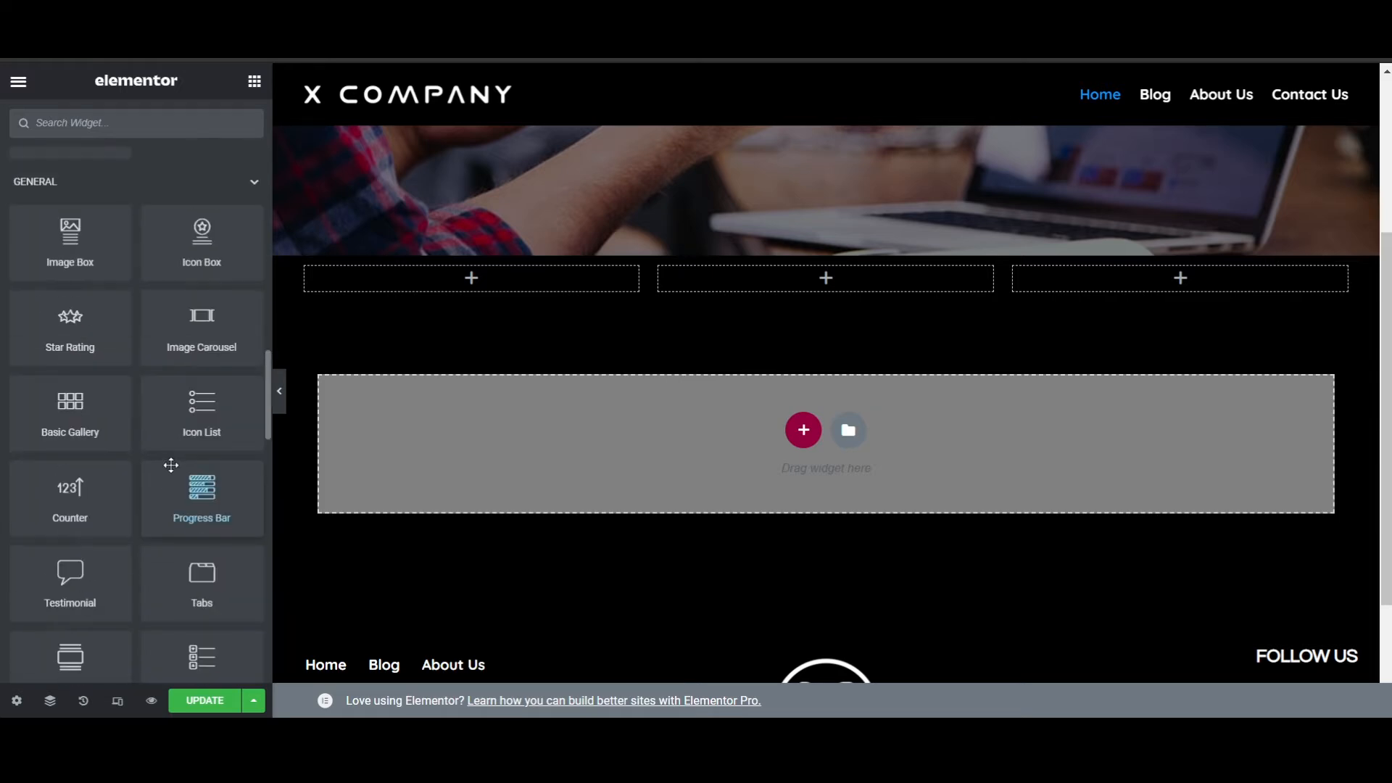
pyautogui.scroll(5, 184, 374)
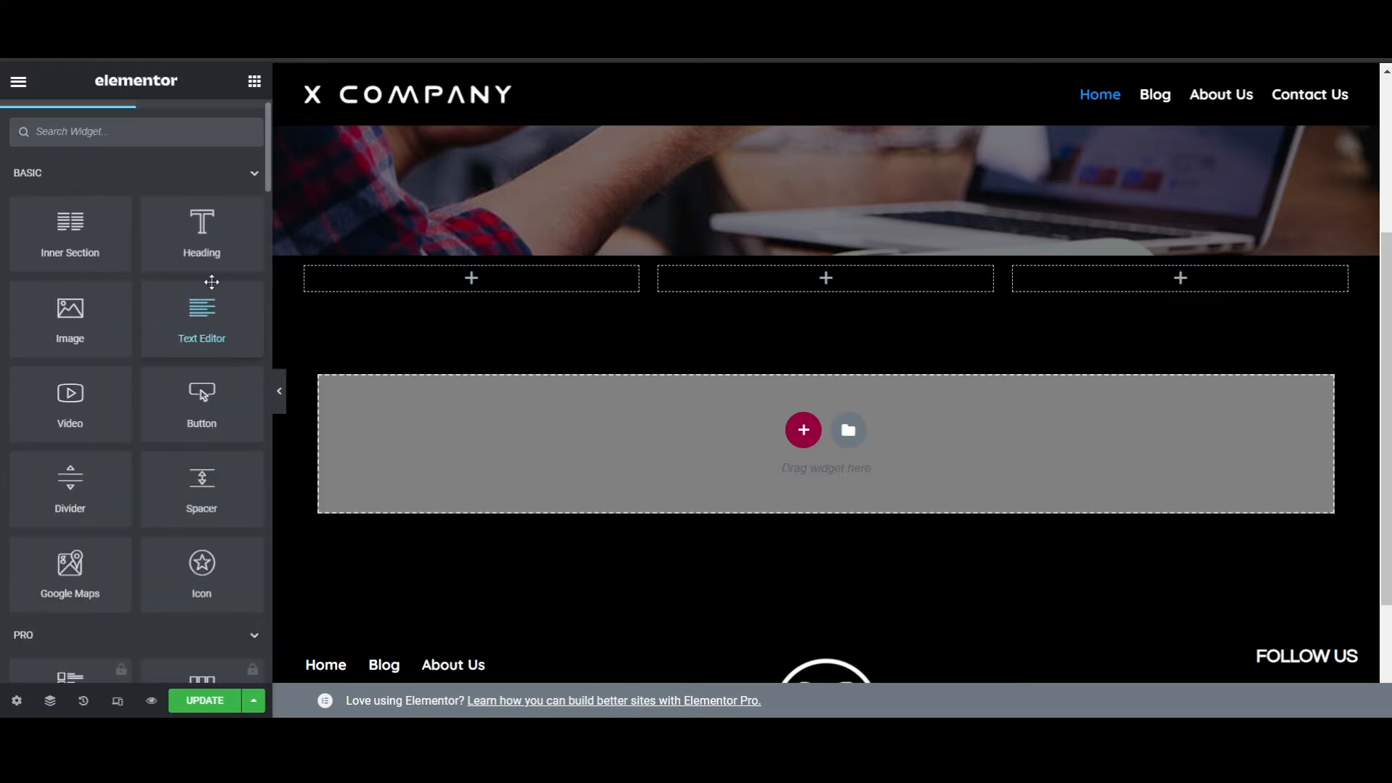
pyautogui.moveTo(210, 576); pyautogui.dragTo(463, 283)
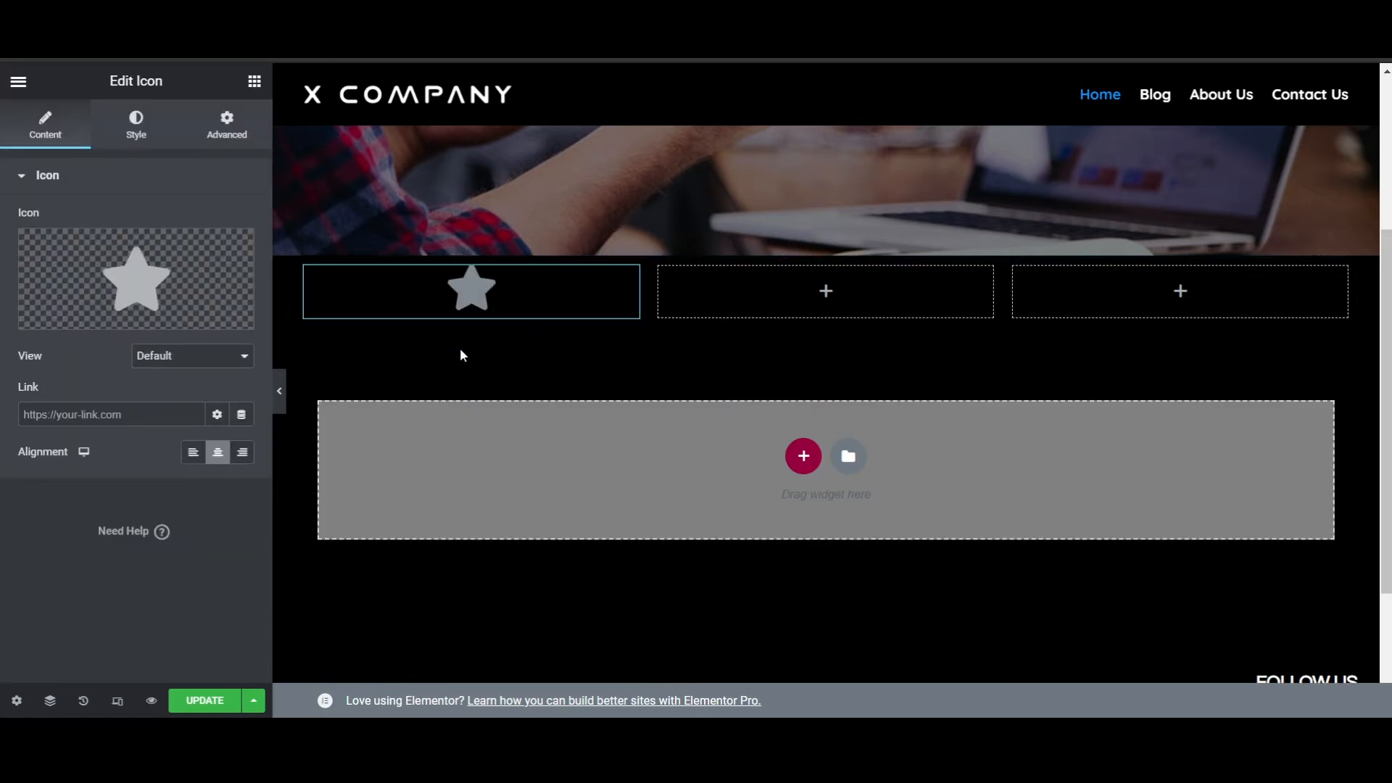
pyautogui.click(253, 81)
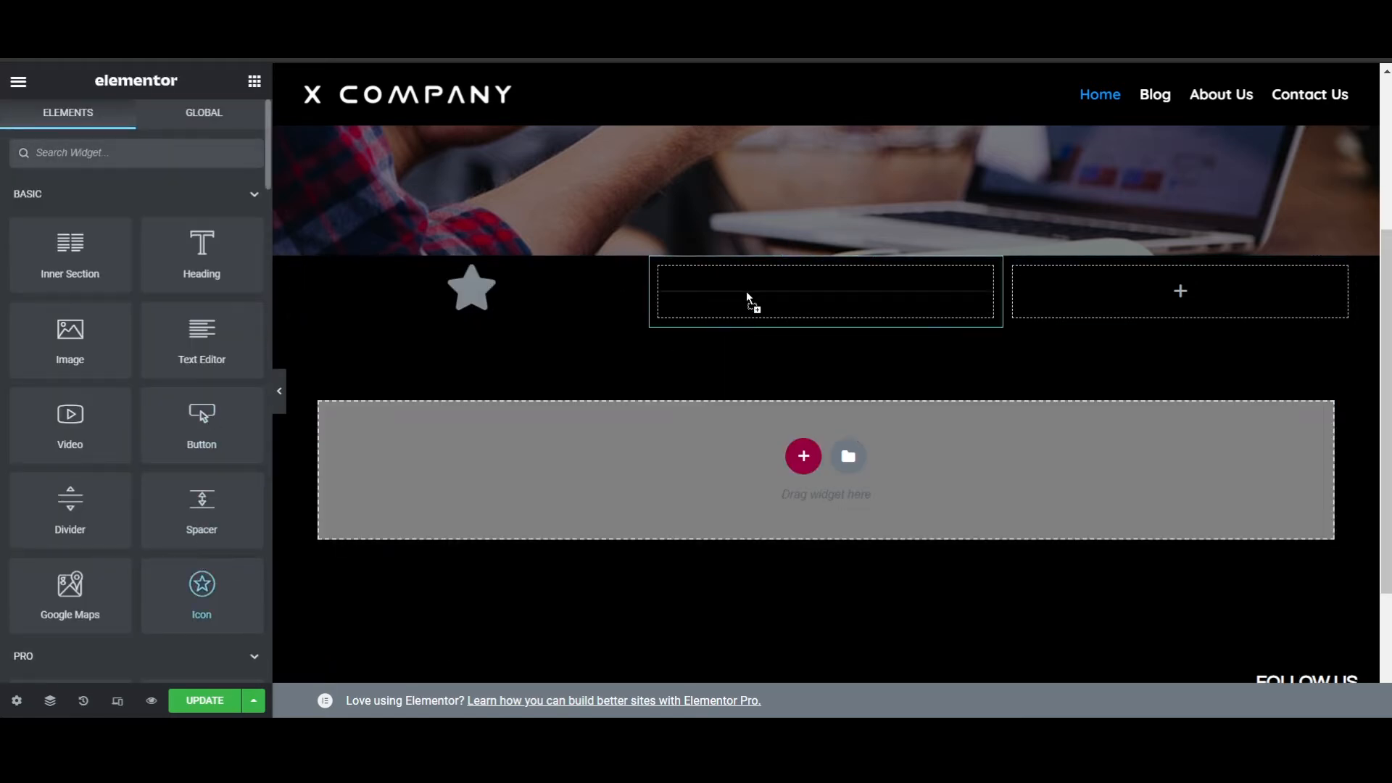
pyautogui.moveTo(201, 583); pyautogui.dragTo(935, 283)
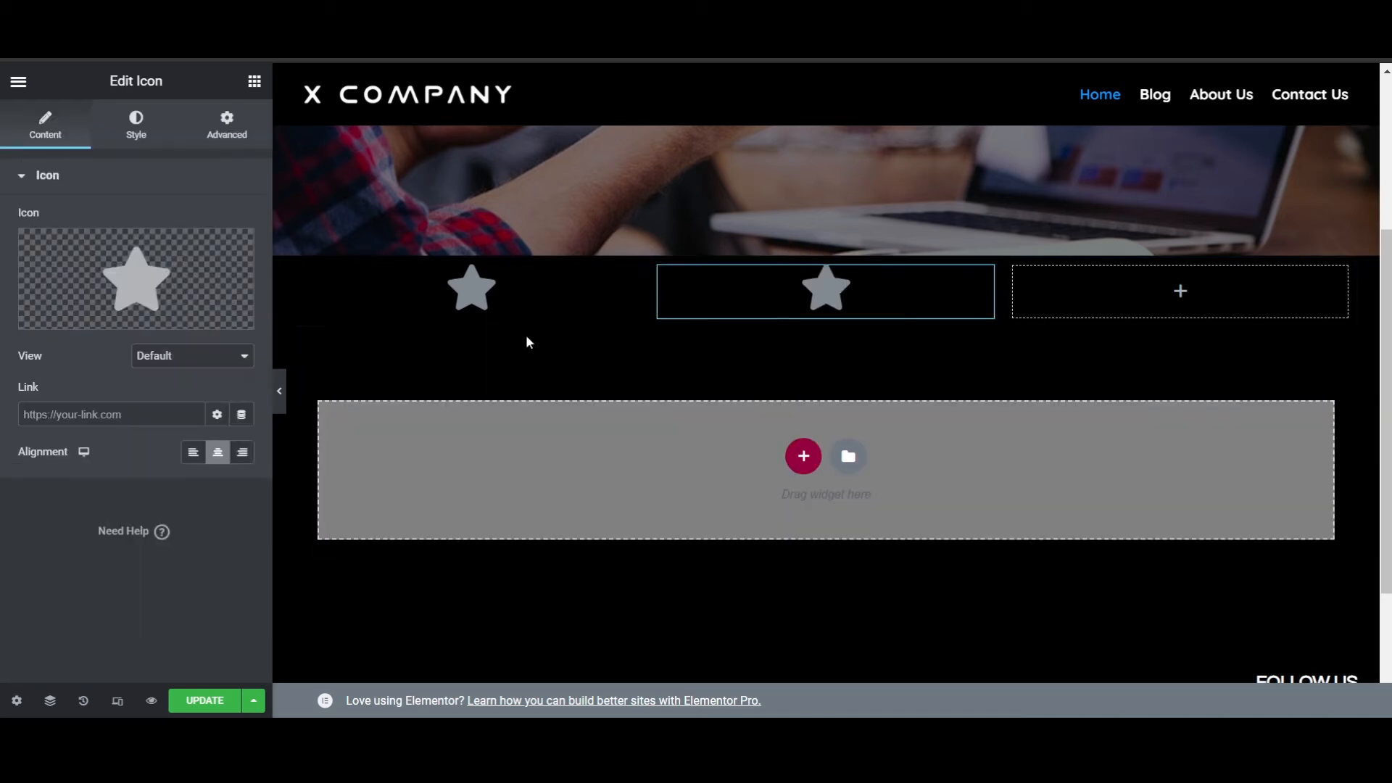
pyautogui.click(260, 85)
pyautogui.moveTo(201, 584); pyautogui.dragTo(1161, 287)
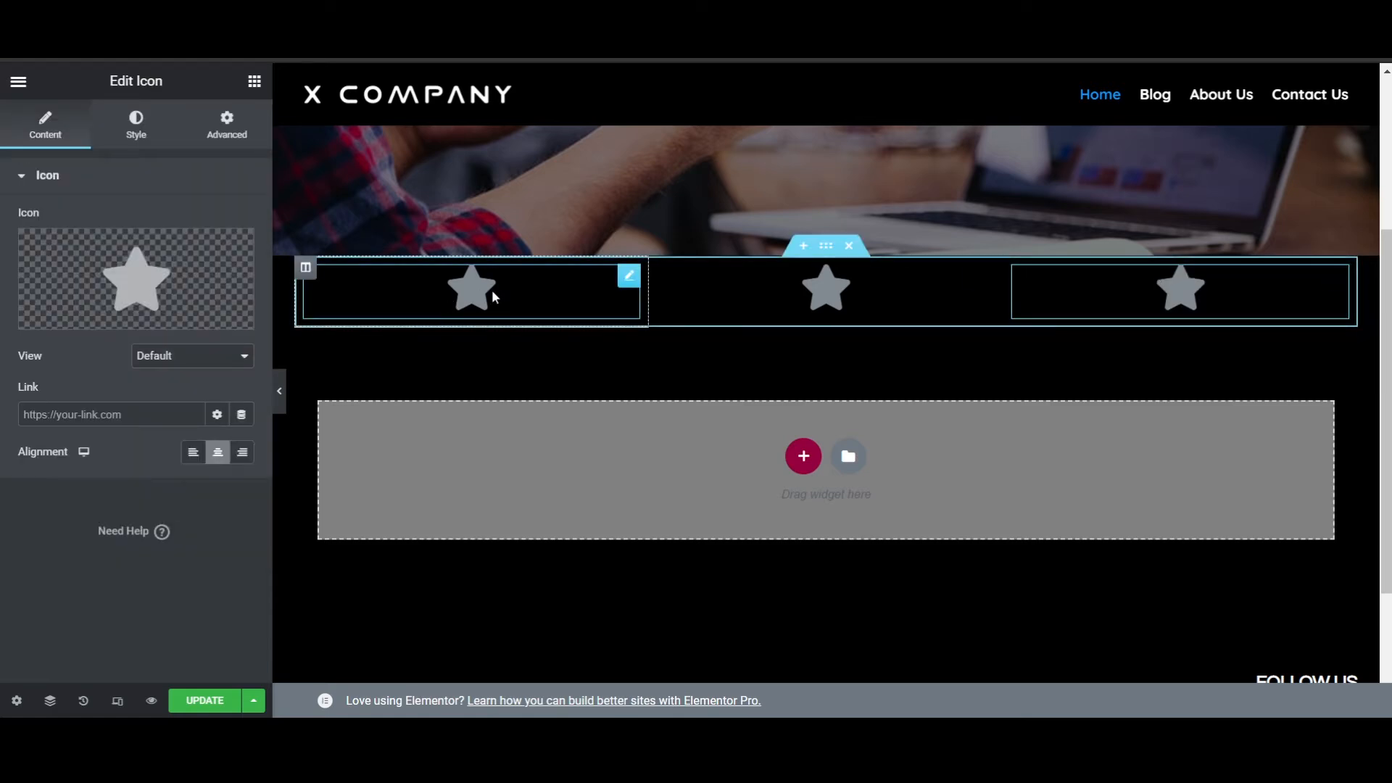
# - Replace the first column's star icon with the Store alt icon from the icon library
pyautogui.moveTo(193, 280)
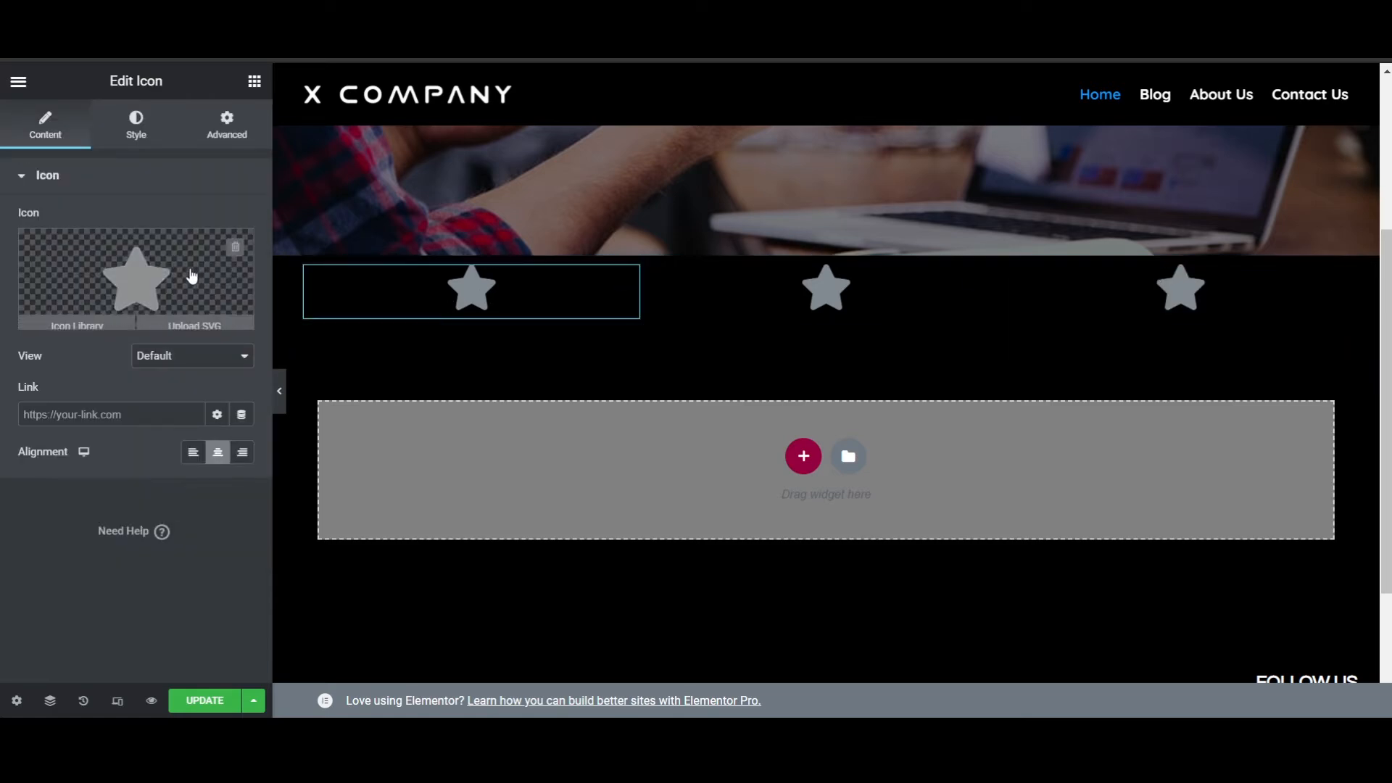
pyautogui.click(143, 275)
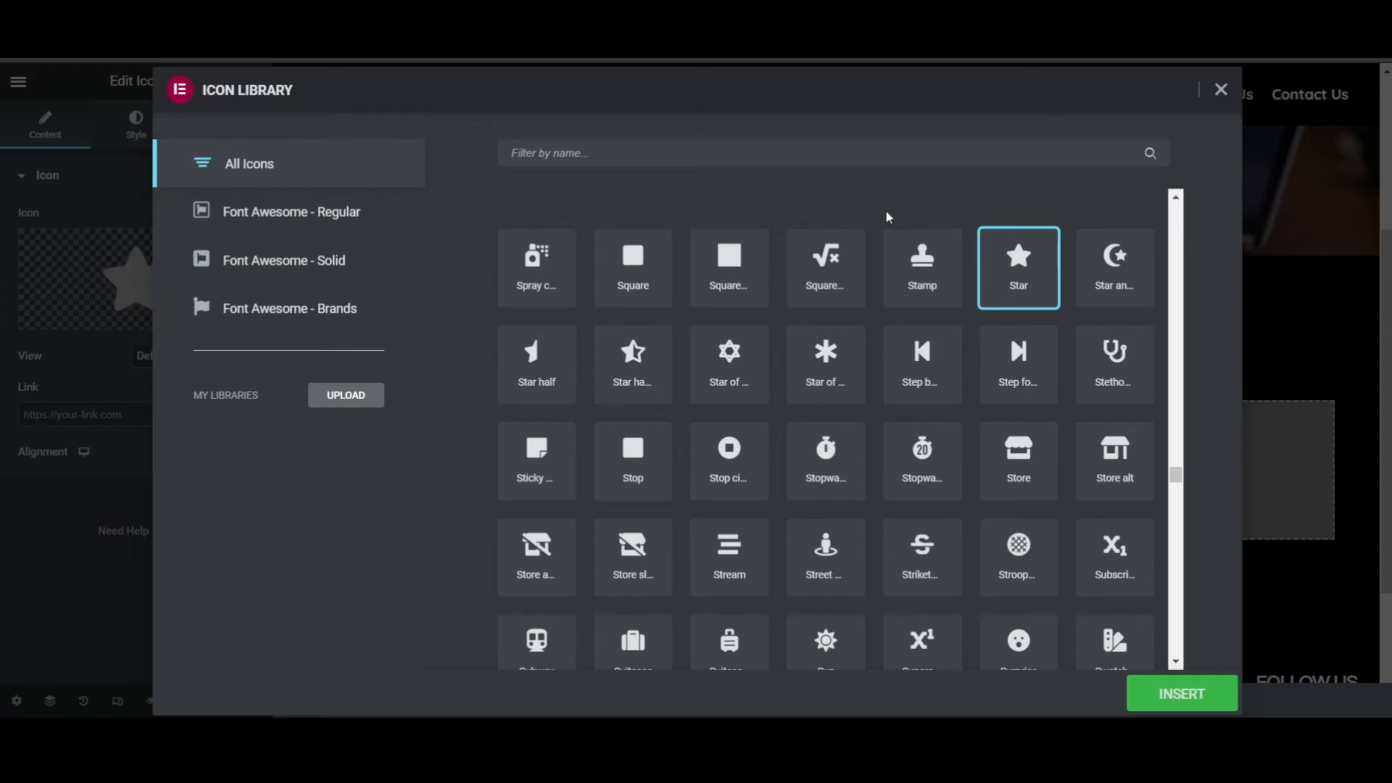
pyautogui.scroll(-1, 749, 437)
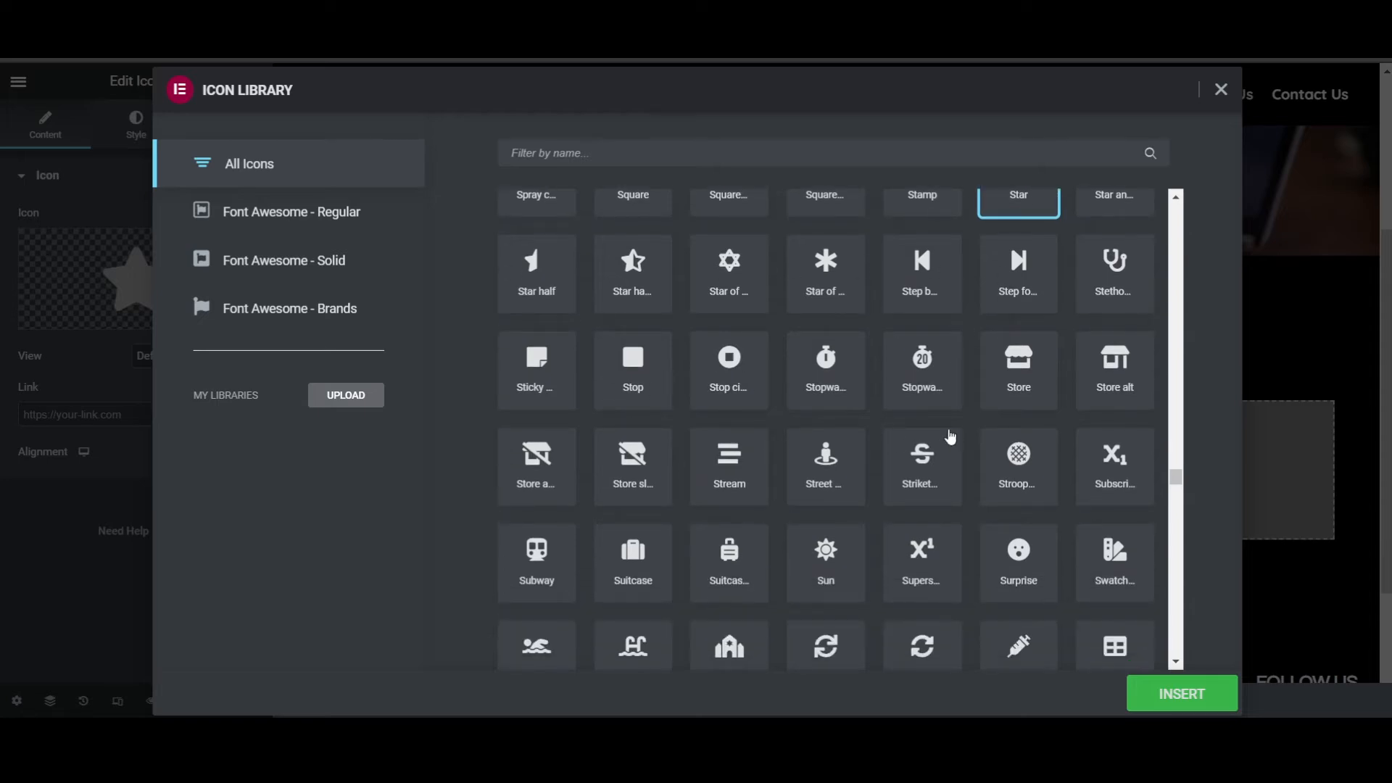
pyautogui.click(1121, 370)
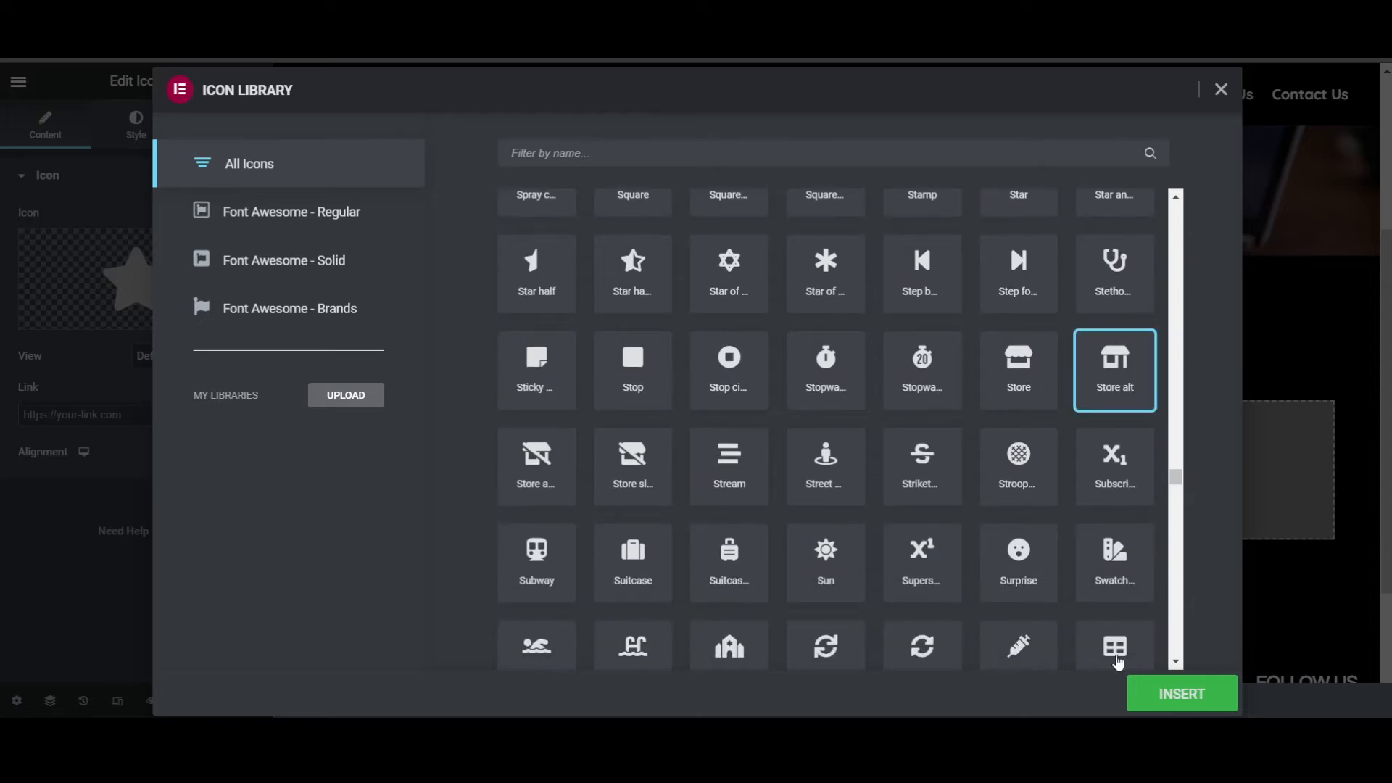
pyautogui.click(1160, 694)
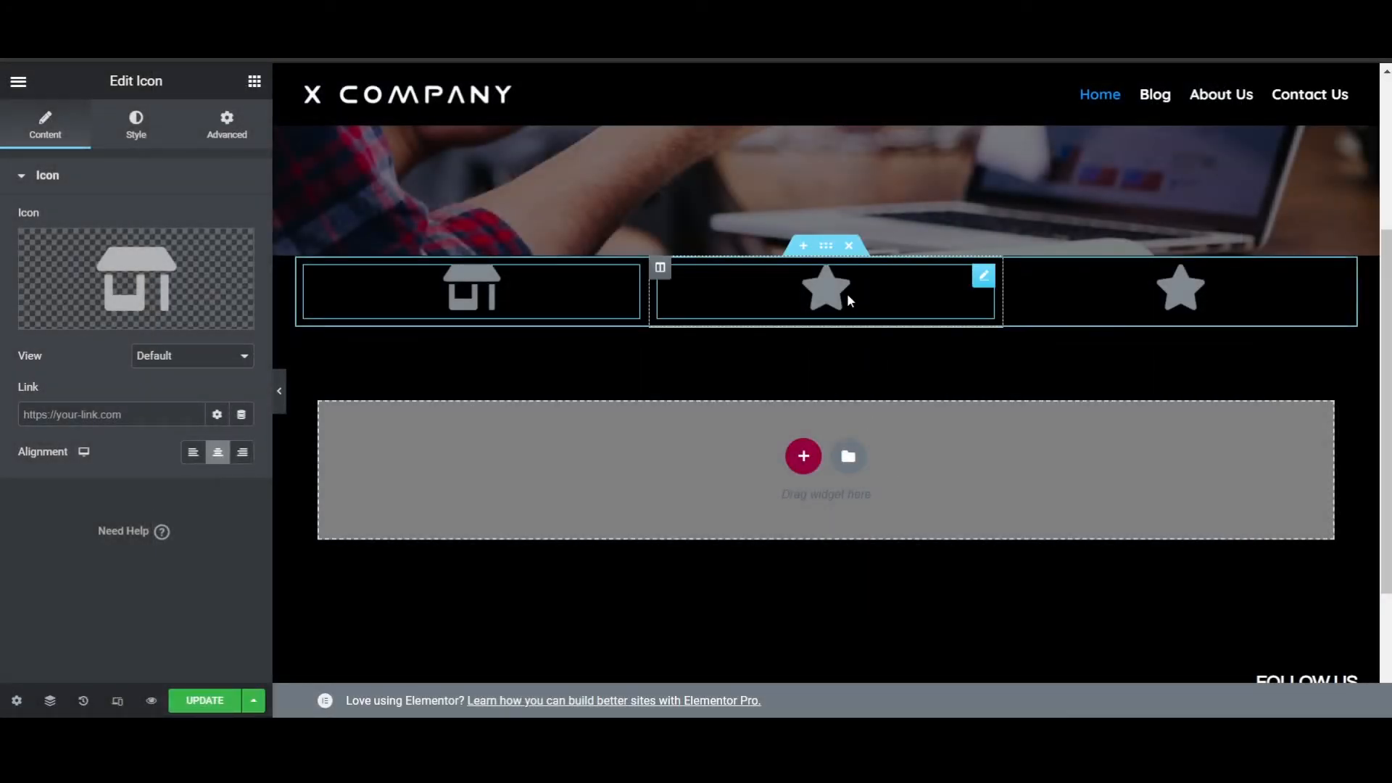
# - Replace the middle column's star icon with the half-filled star icon from the icon library
pyautogui.click(847, 293)
pyautogui.click(177, 286)
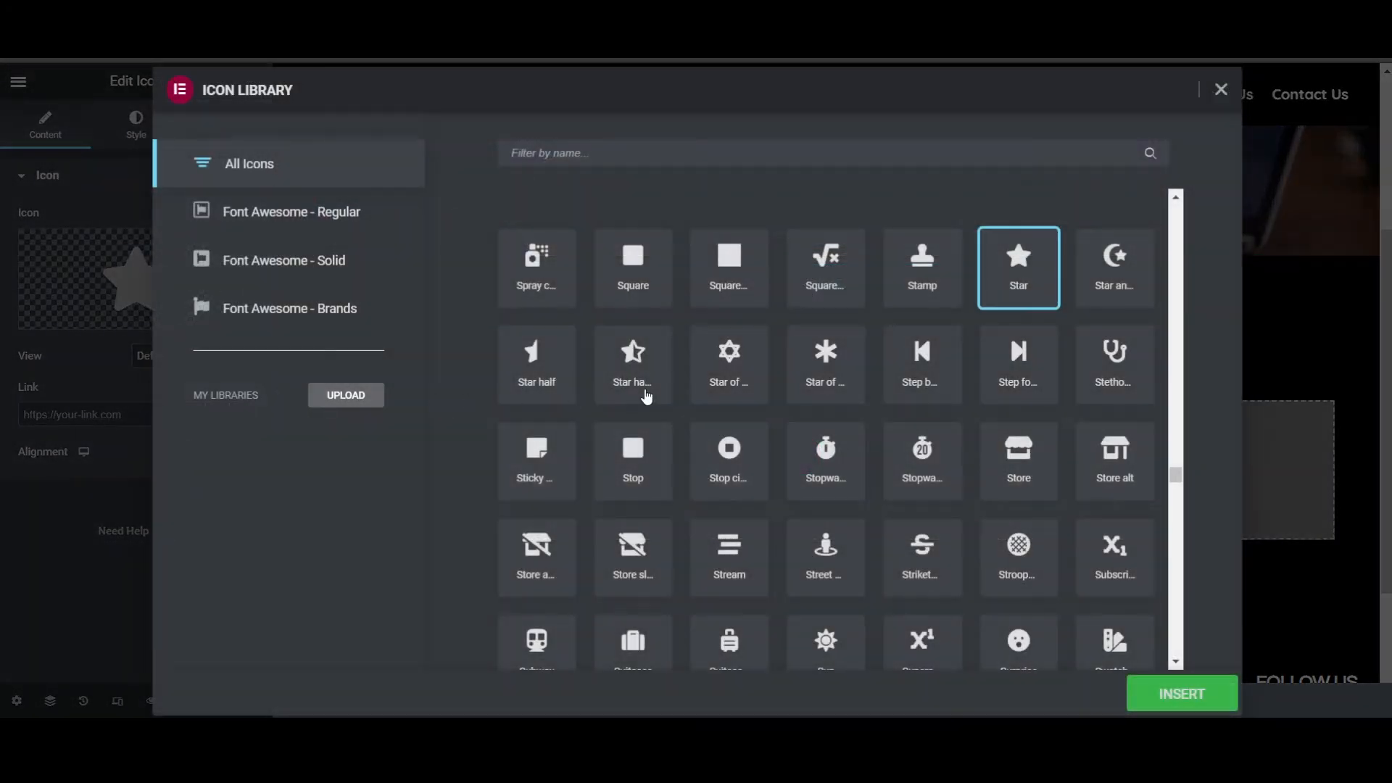
pyautogui.click(647, 396)
pyautogui.click(1163, 691)
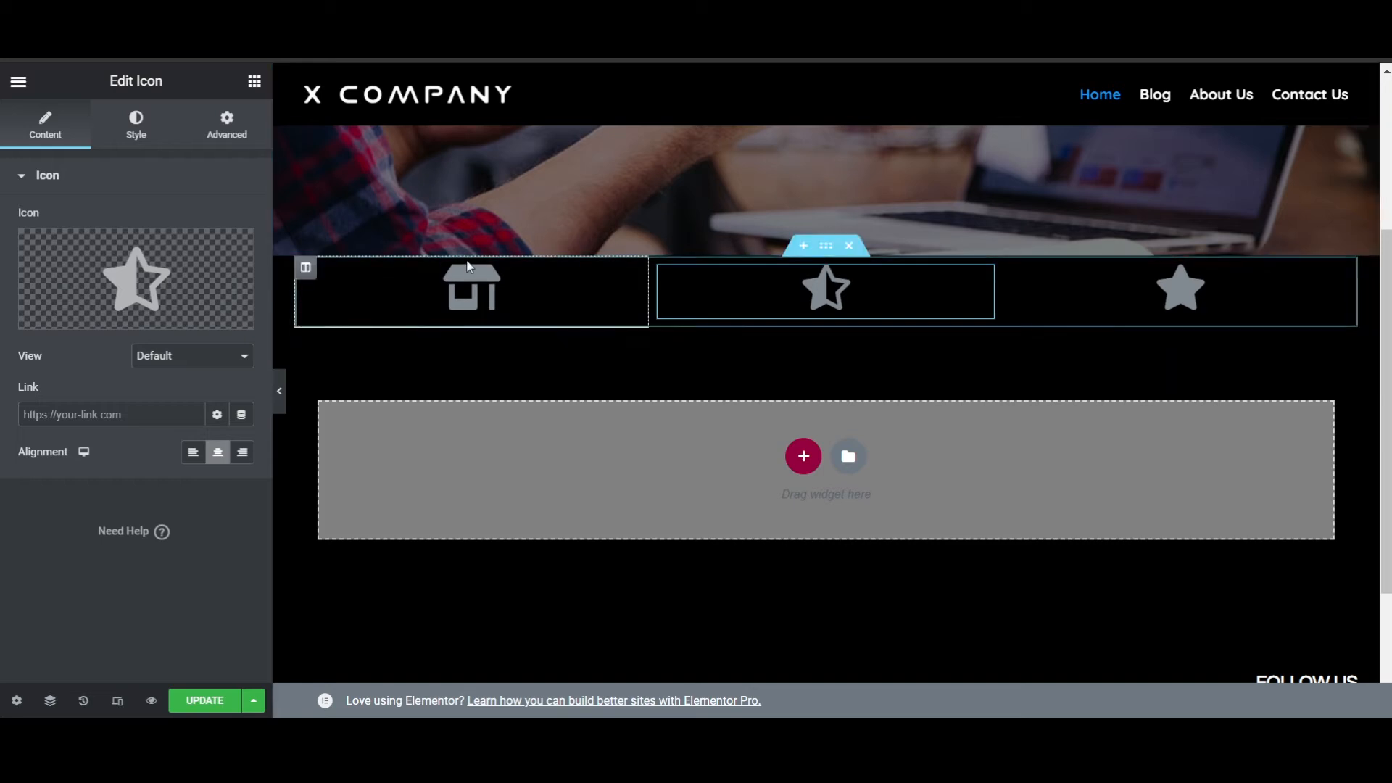
pyautogui.scroll(3, 1029, 388)
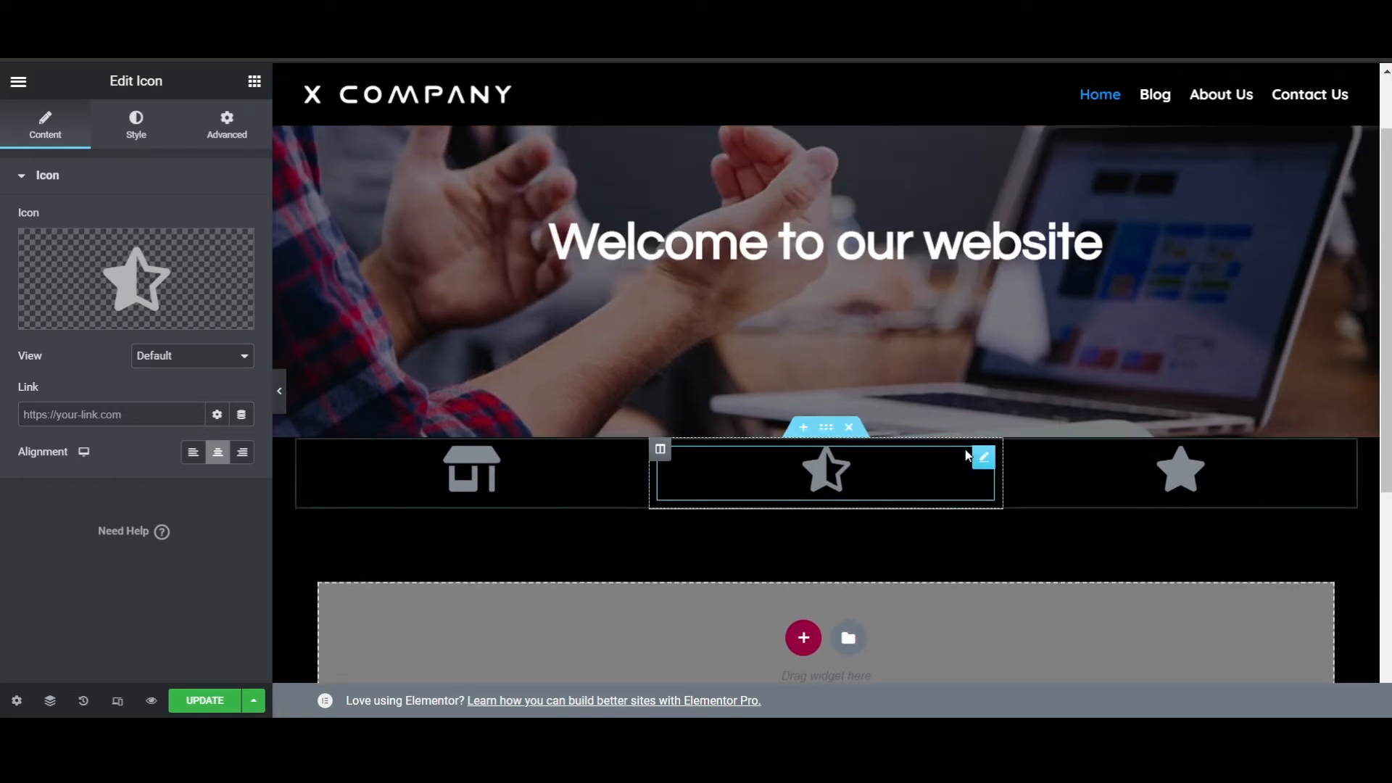
# - Set the three-column icon section's linked top and bottom margins to 20 px
pyautogui.scroll(1, 824, 431)
pyautogui.scroll(-3, 738, 223)
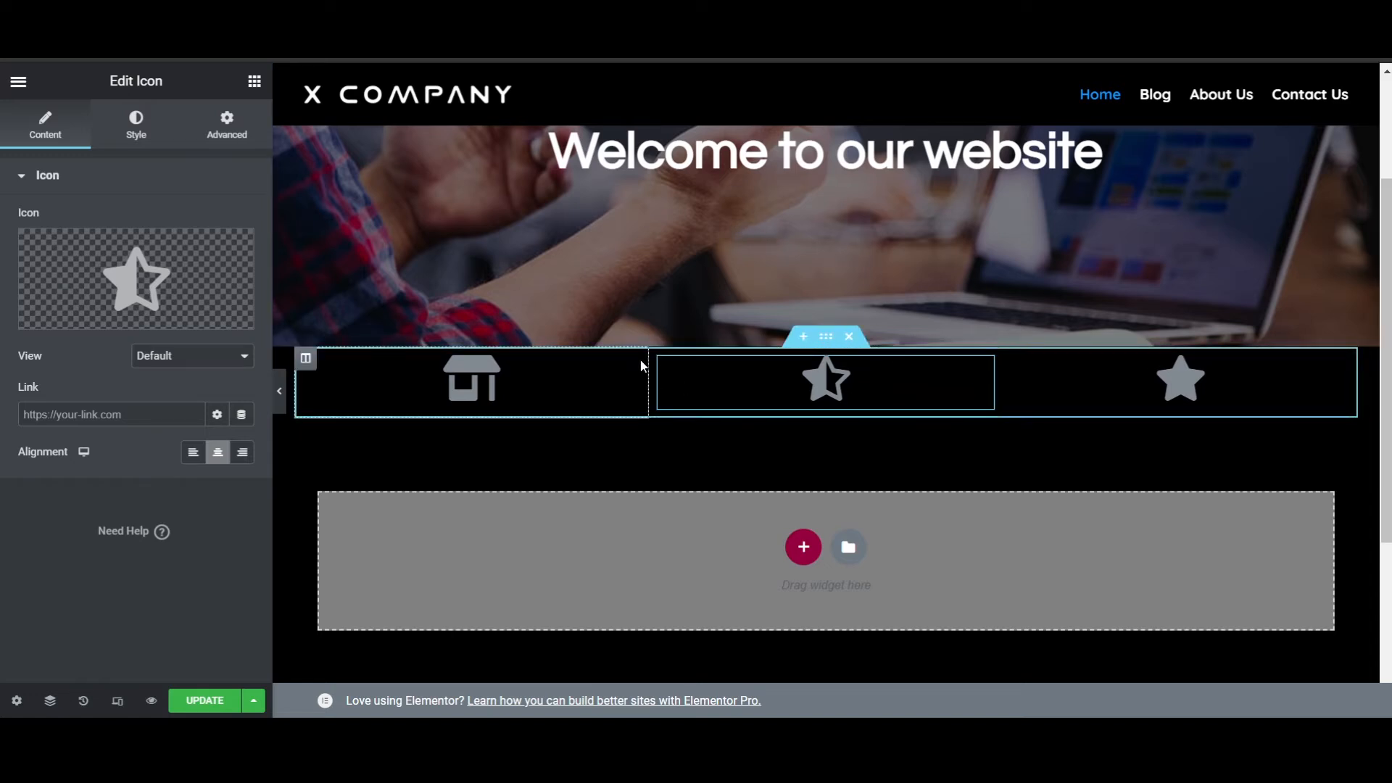
pyautogui.click(826, 336)
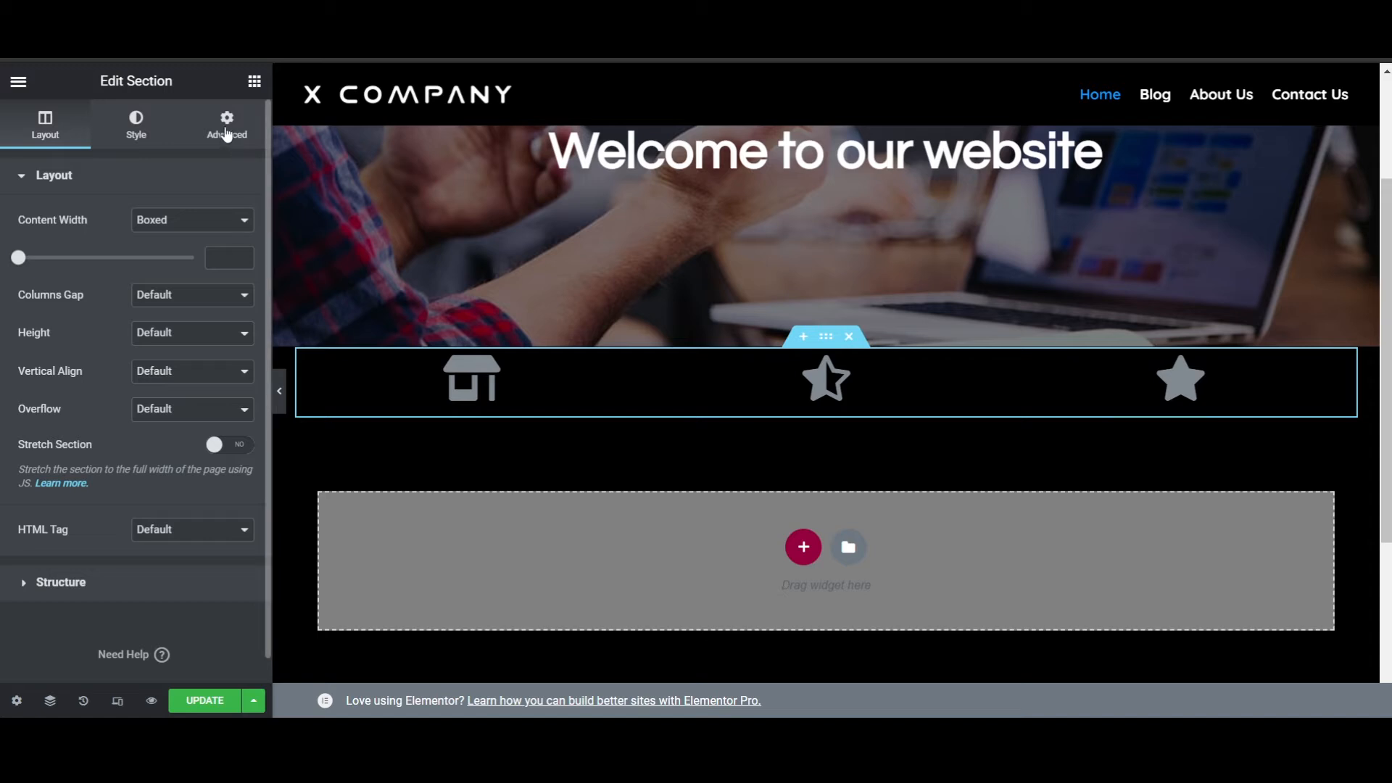
pyautogui.click(243, 143)
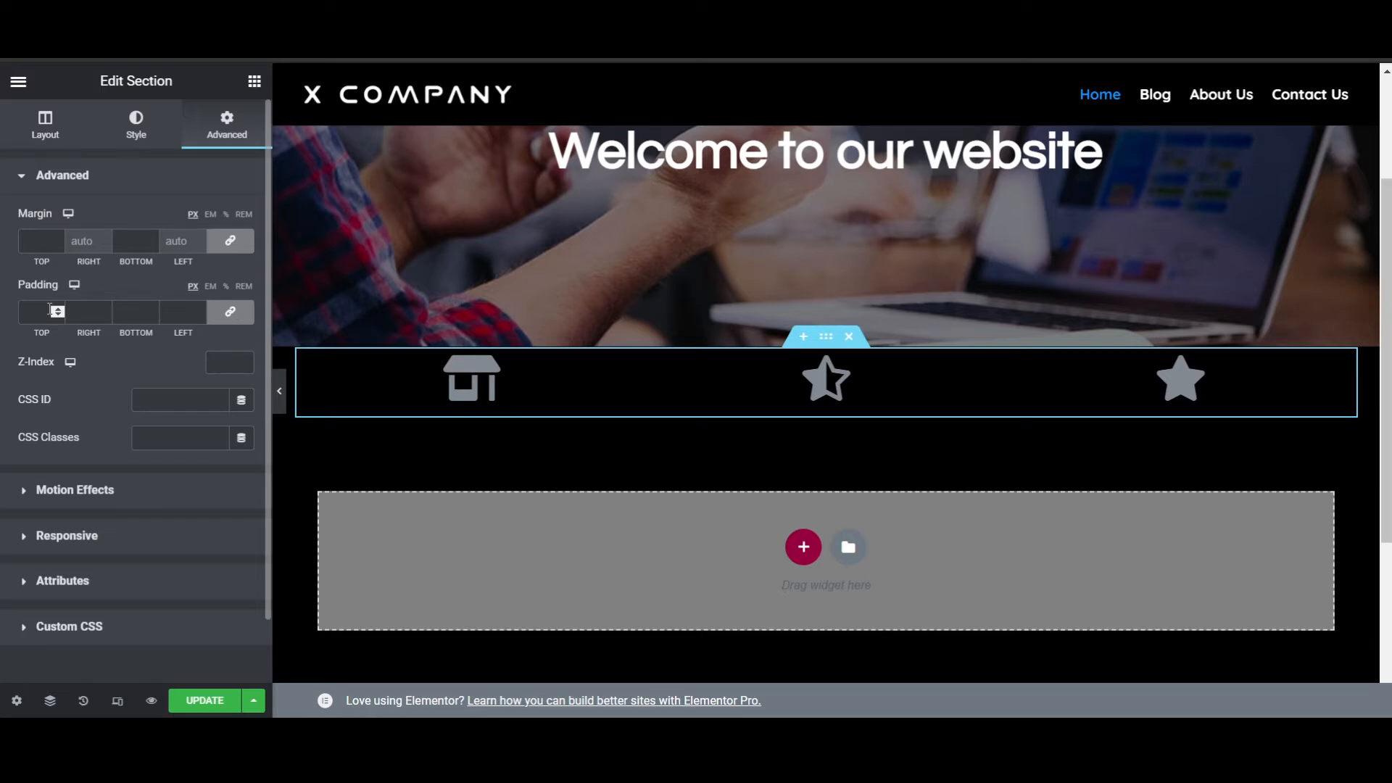
pyautogui.click(56, 242)
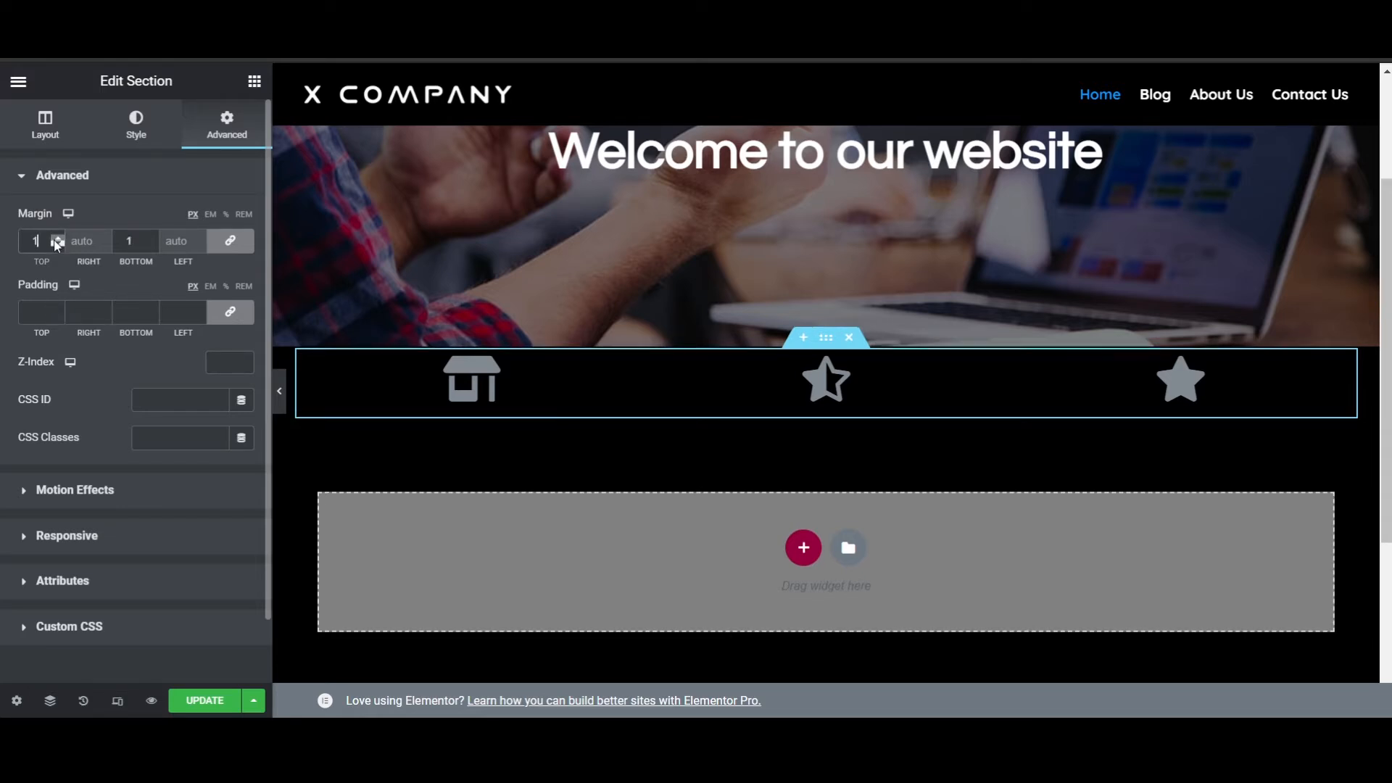
pyautogui.click(56, 242)
pyautogui.click(56, 242)
pyautogui.click(56, 242)
pyautogui.click(56, 242)
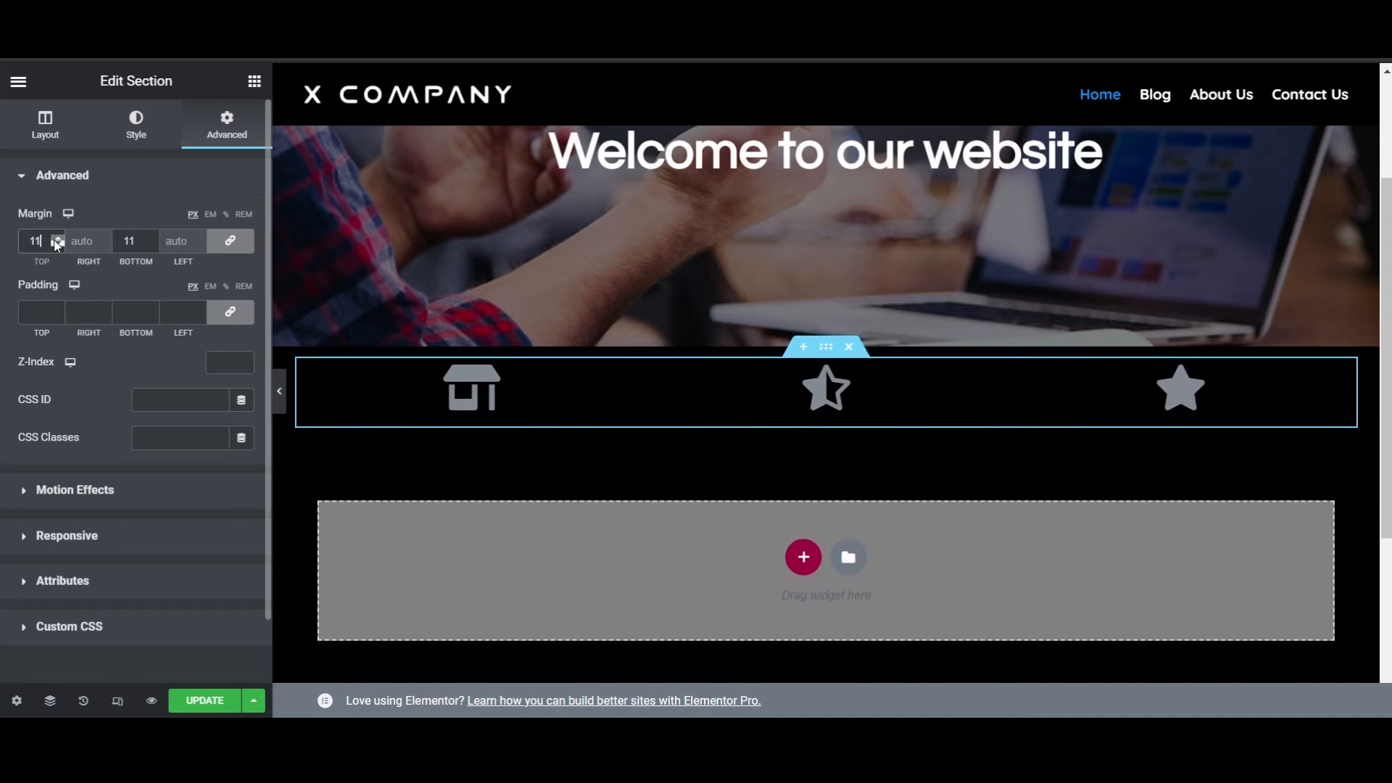
pyautogui.click(56, 242)
pyautogui.click(56, 242)
pyautogui.click(56, 242)
pyautogui.click(56, 243)
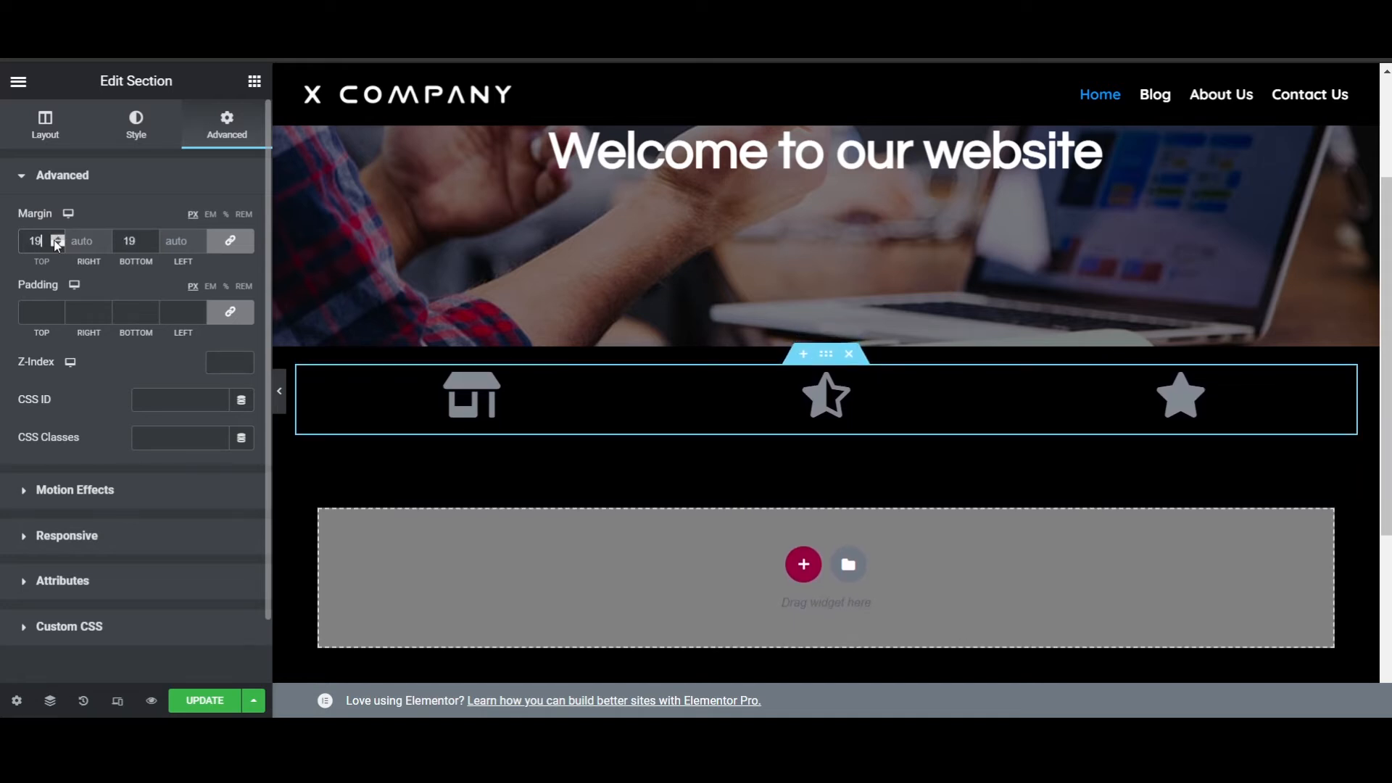
pyautogui.click(56, 242)
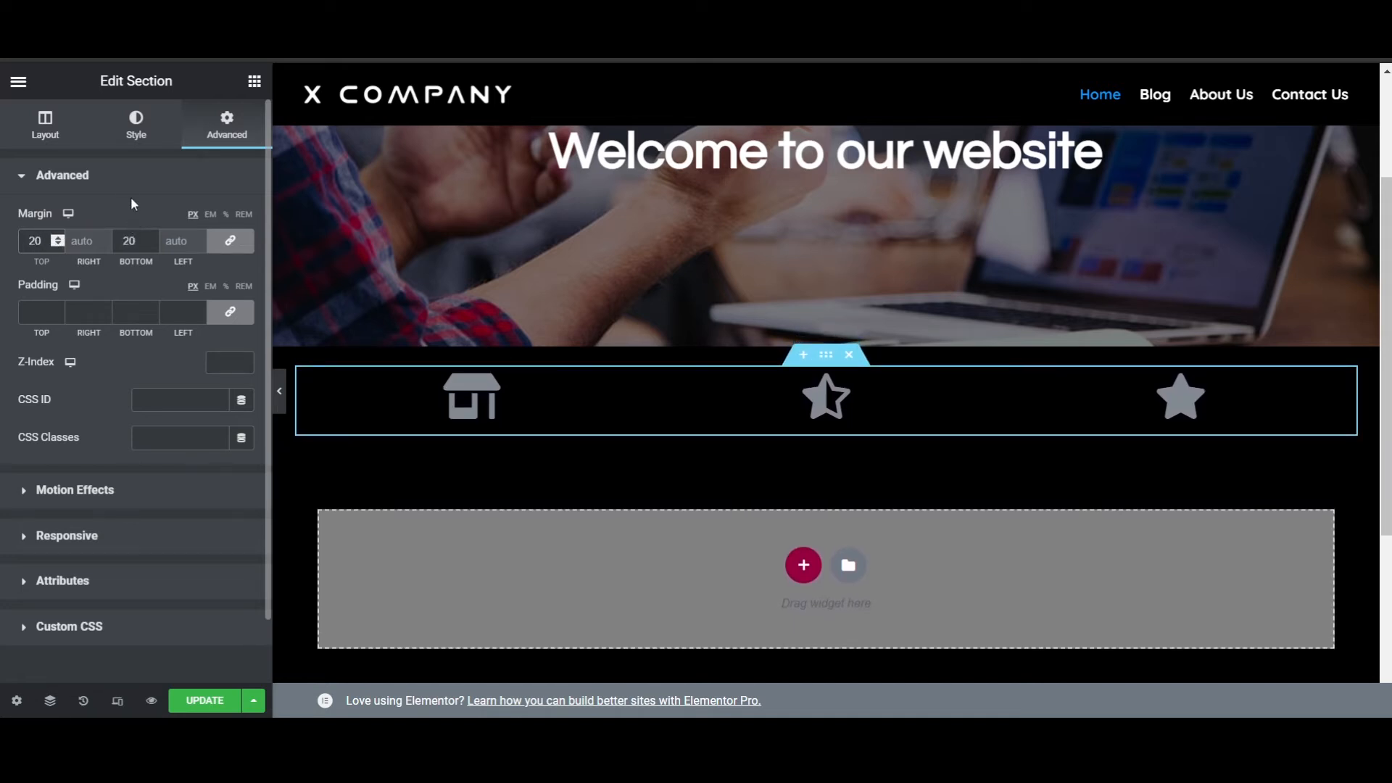
pyautogui.click(215, 184)
pyautogui.scroll(1, 1091, 354)
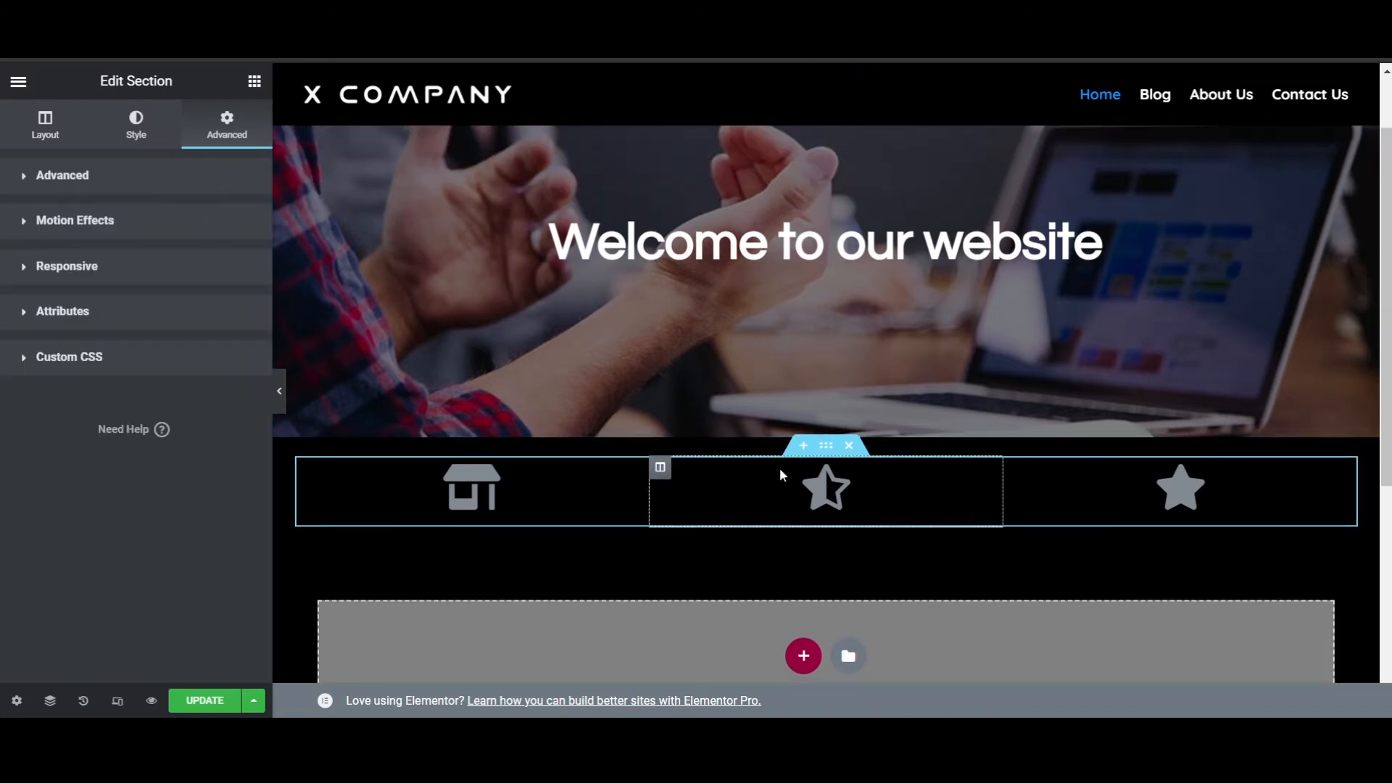
# - Add a Heading widget beneath the icon in each of the three columns
pyautogui.scroll(-2, 1212, 459)
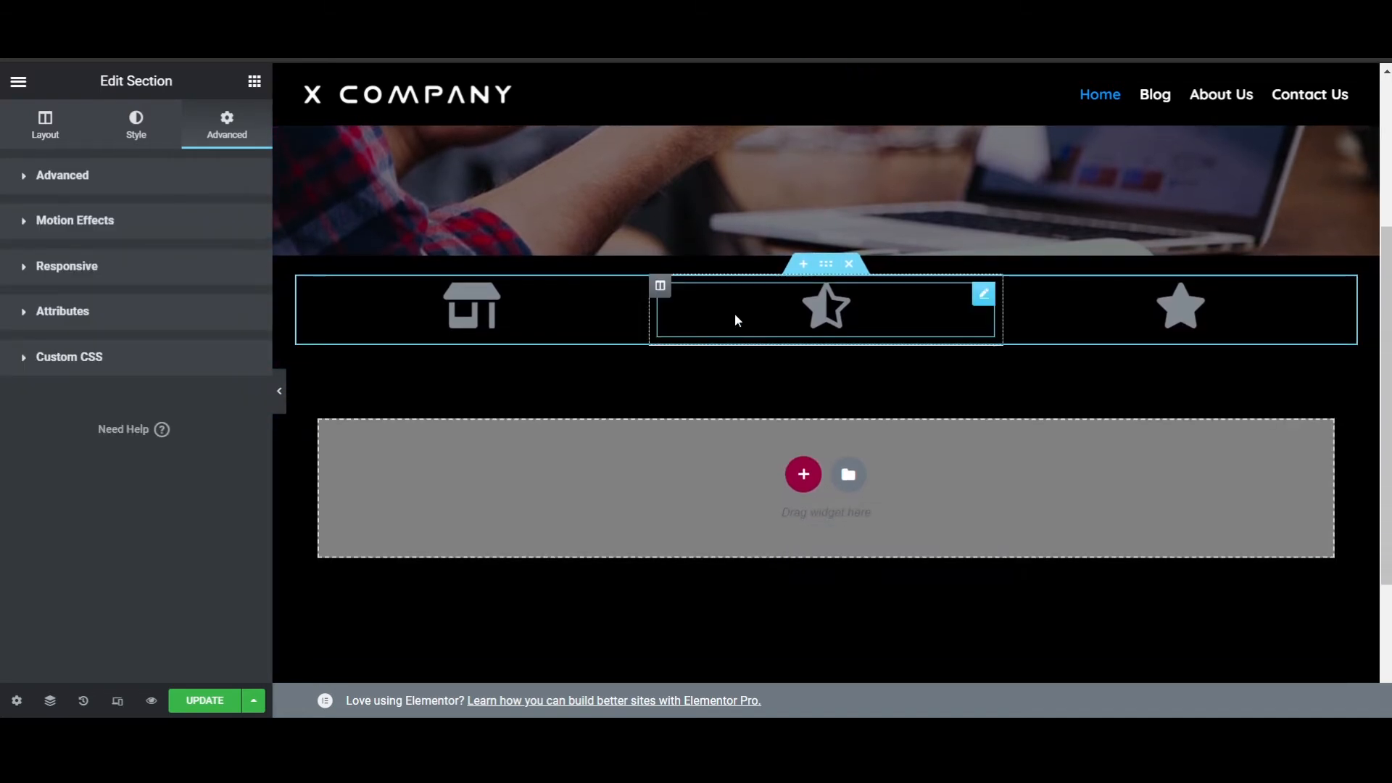
pyautogui.click(254, 81)
pyautogui.moveTo(208, 273); pyautogui.dragTo(510, 350)
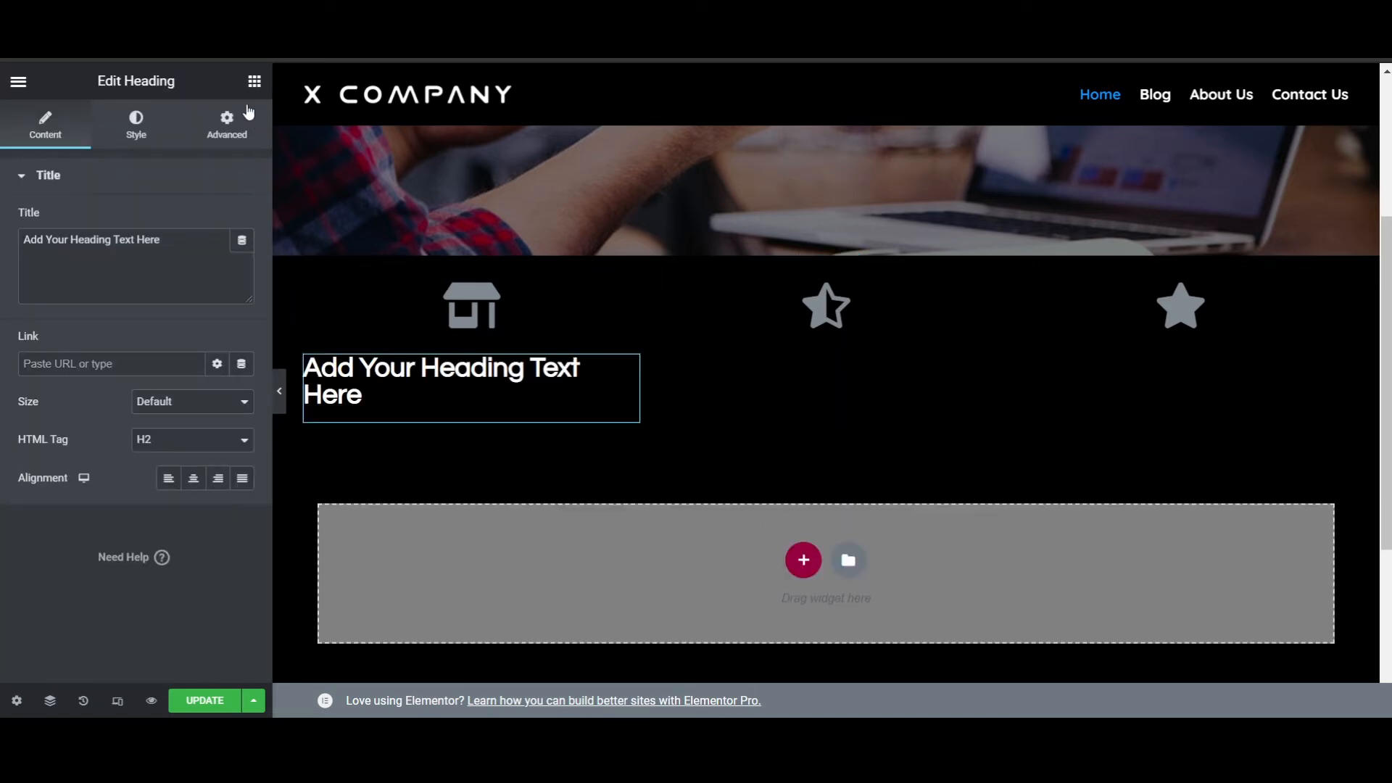
pyautogui.click(253, 80)
pyautogui.moveTo(217, 274); pyautogui.dragTo(831, 333)
pyautogui.click(254, 80)
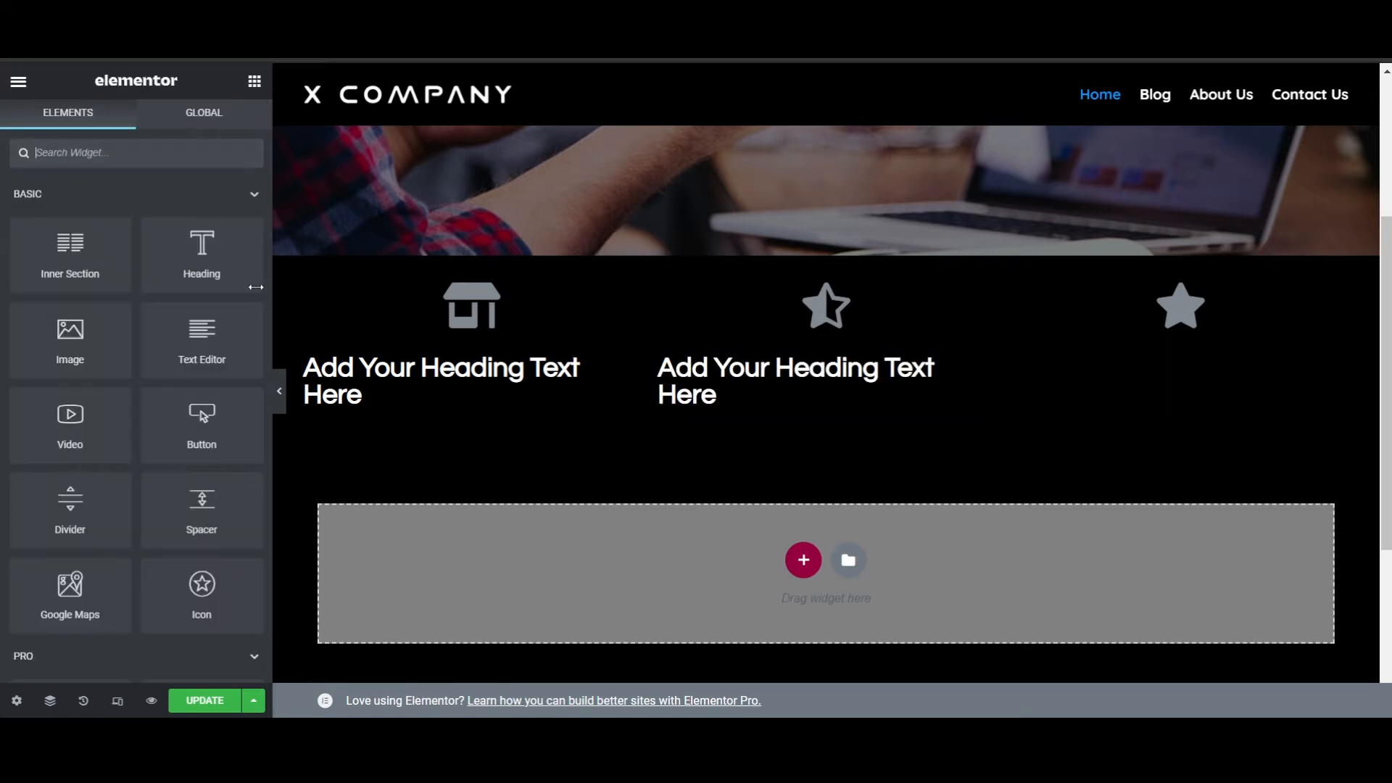
pyautogui.moveTo(216, 269); pyautogui.dragTo(1153, 343)
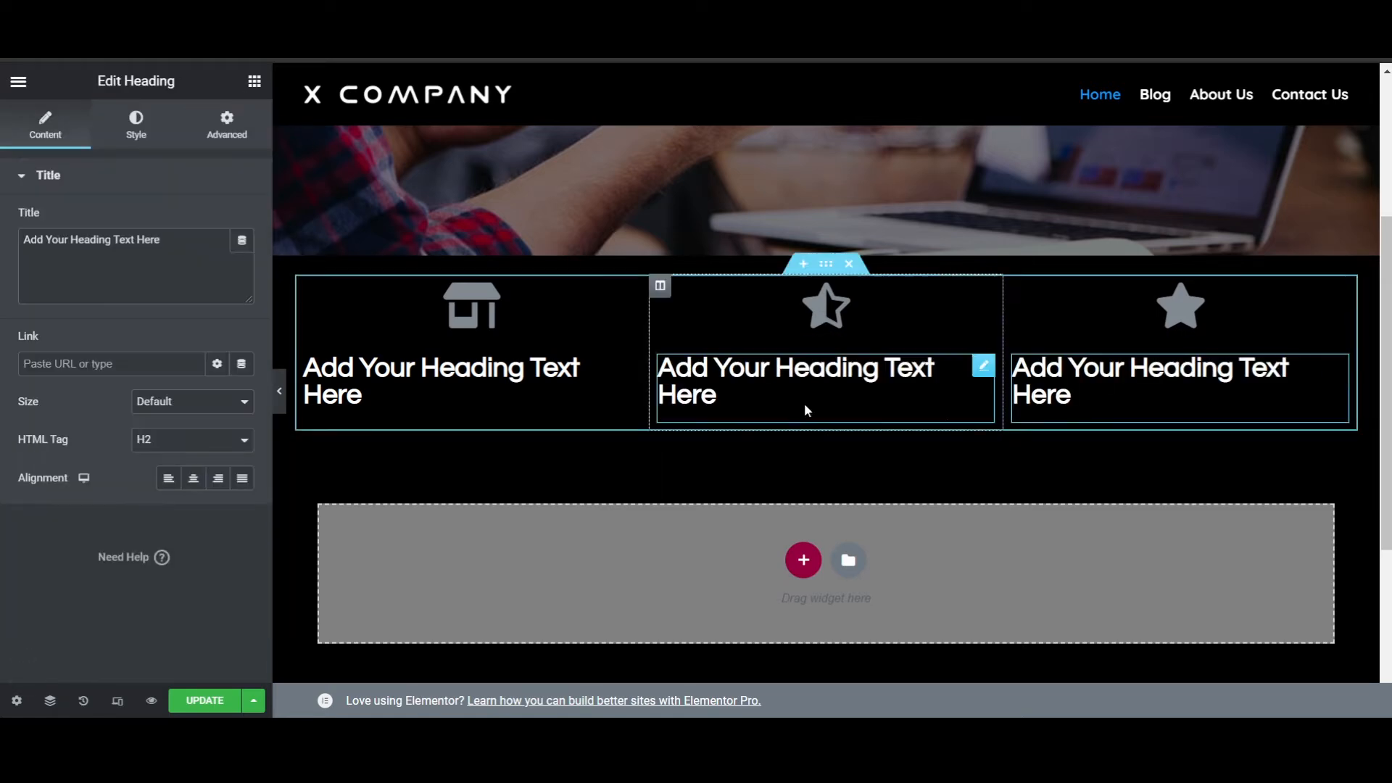
# - Center-align the headings in all three columns
pyautogui.click(444, 388)
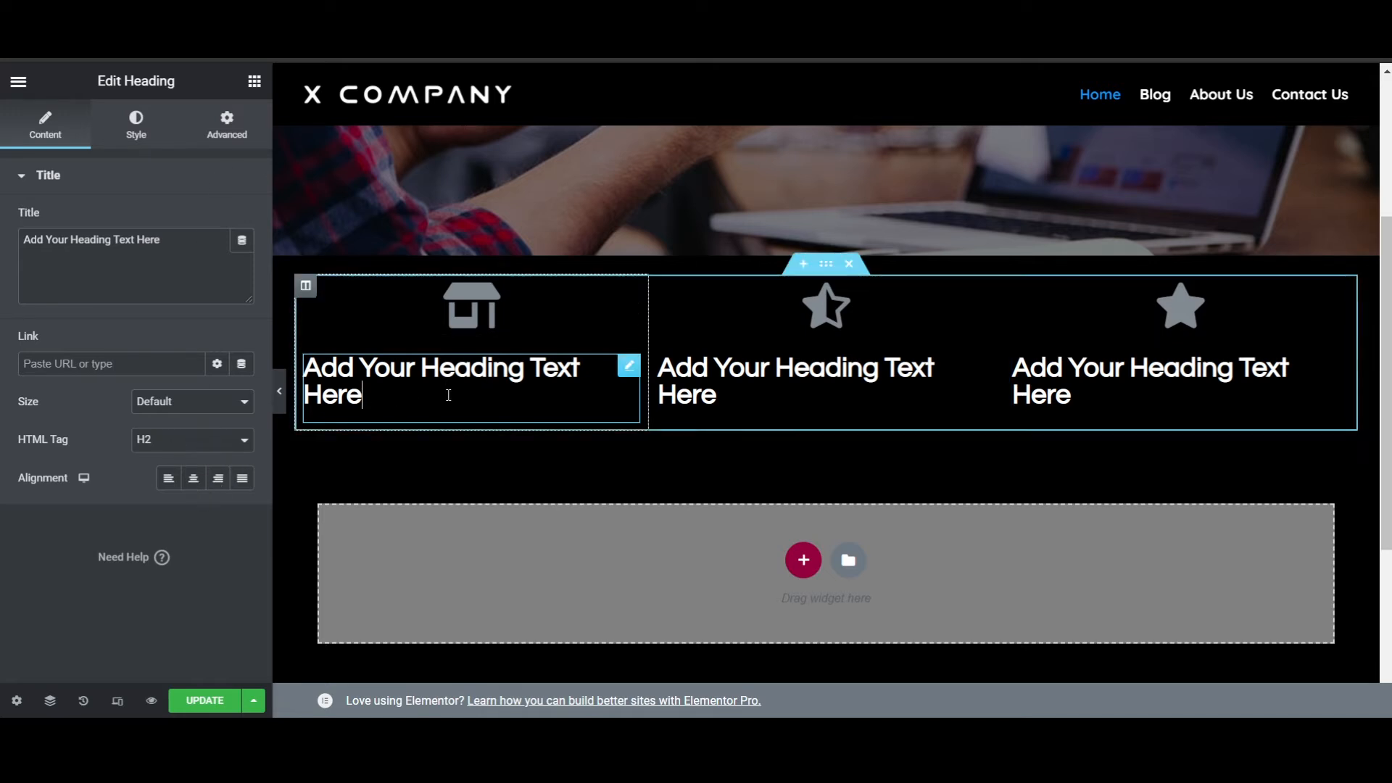
pyautogui.click(203, 484)
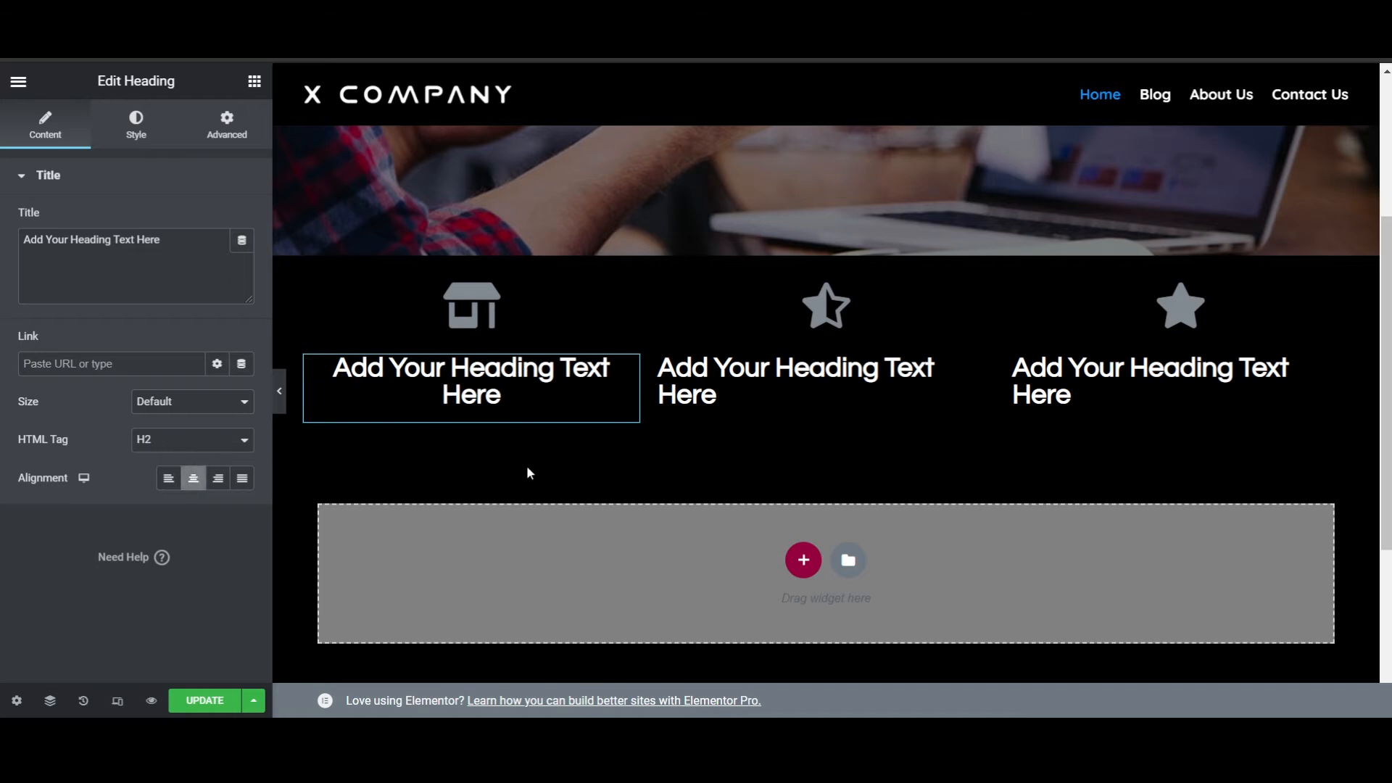
pyautogui.click(767, 394)
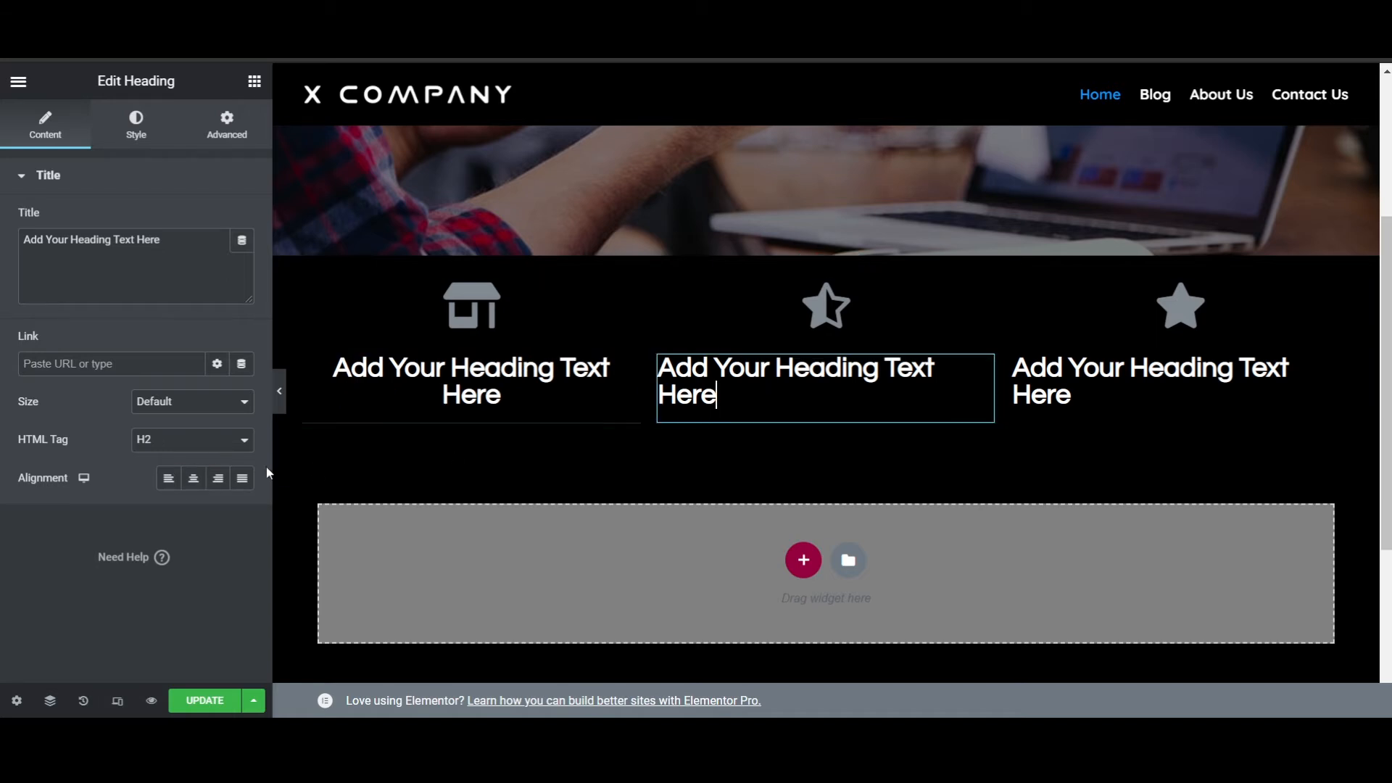
pyautogui.click(193, 478)
pyautogui.click(1066, 395)
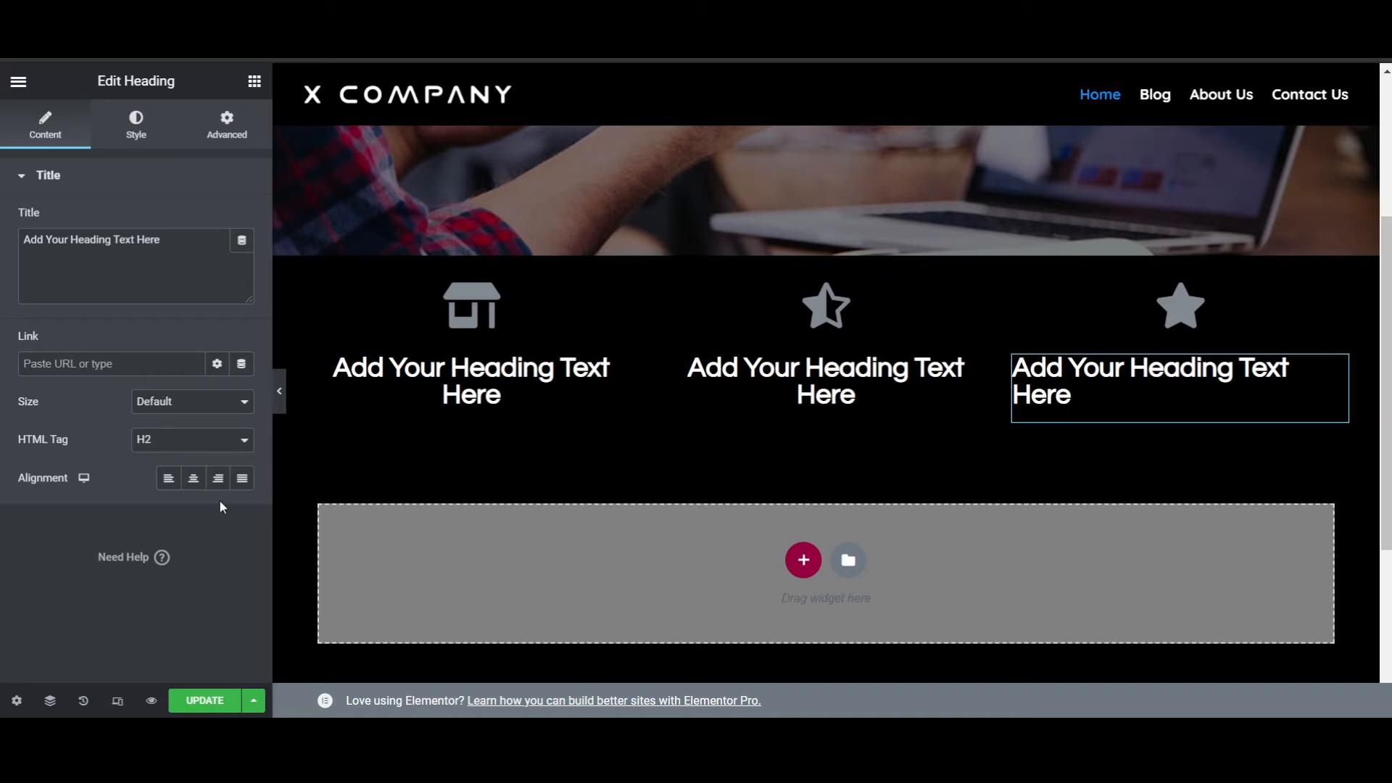
pyautogui.click(193, 478)
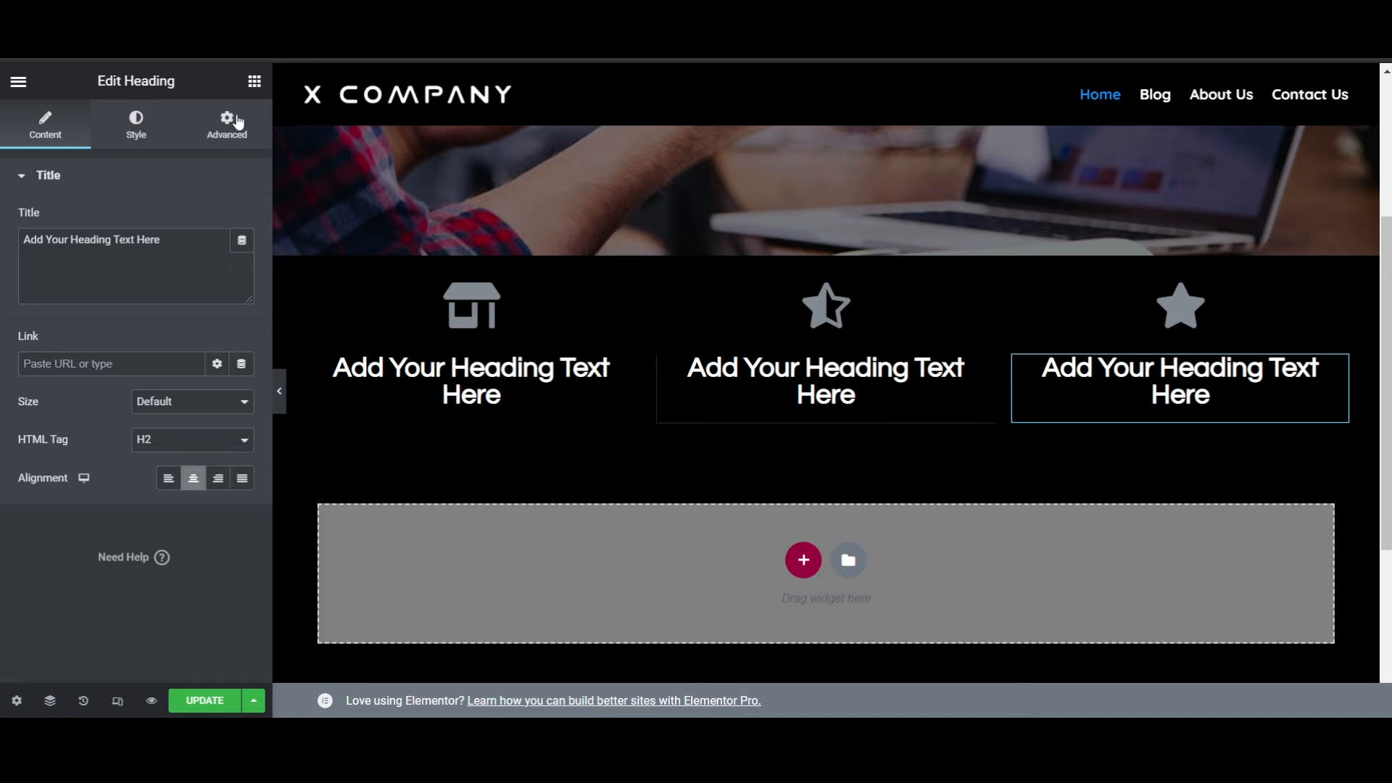
# - Add a Text Editor widget beneath the first column's heading and center-align its text
pyautogui.click(254, 82)
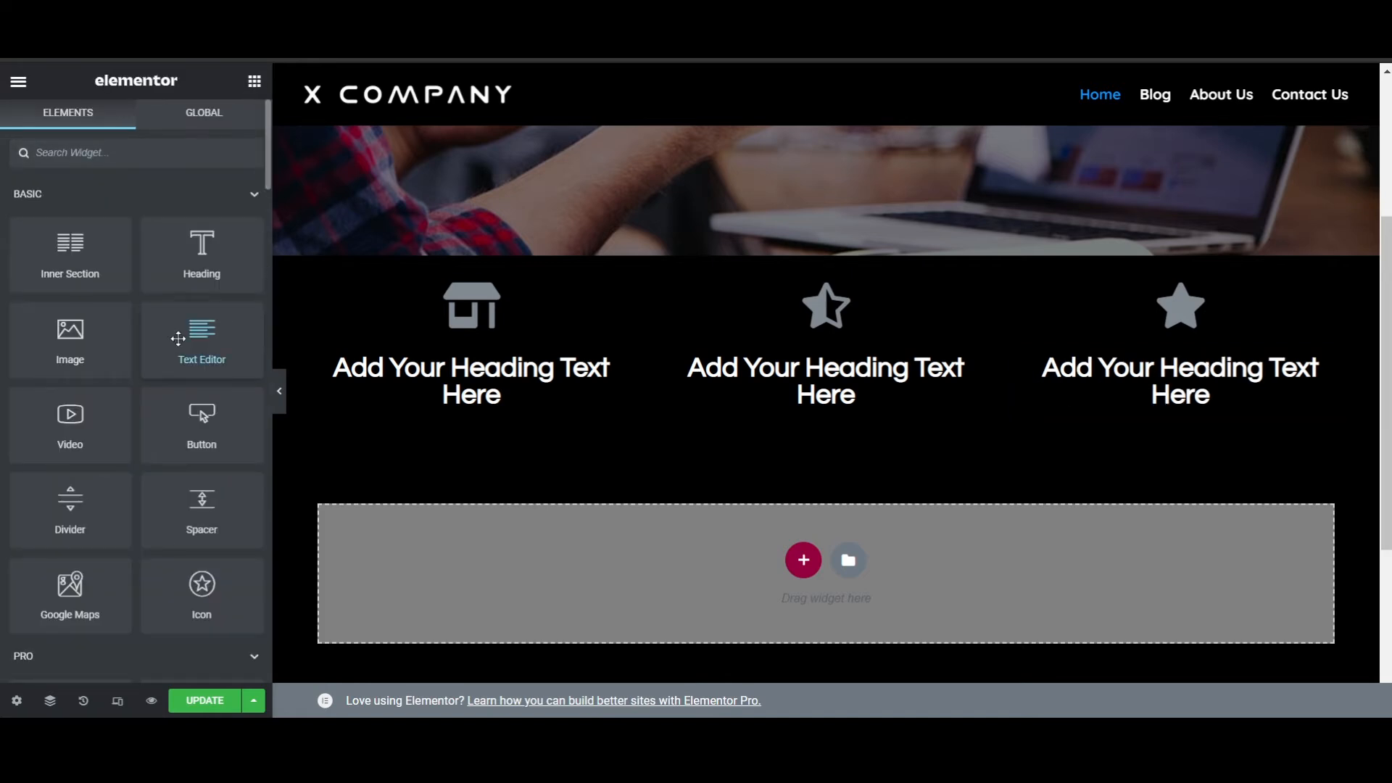
pyautogui.moveTo(178, 339); pyautogui.dragTo(427, 402)
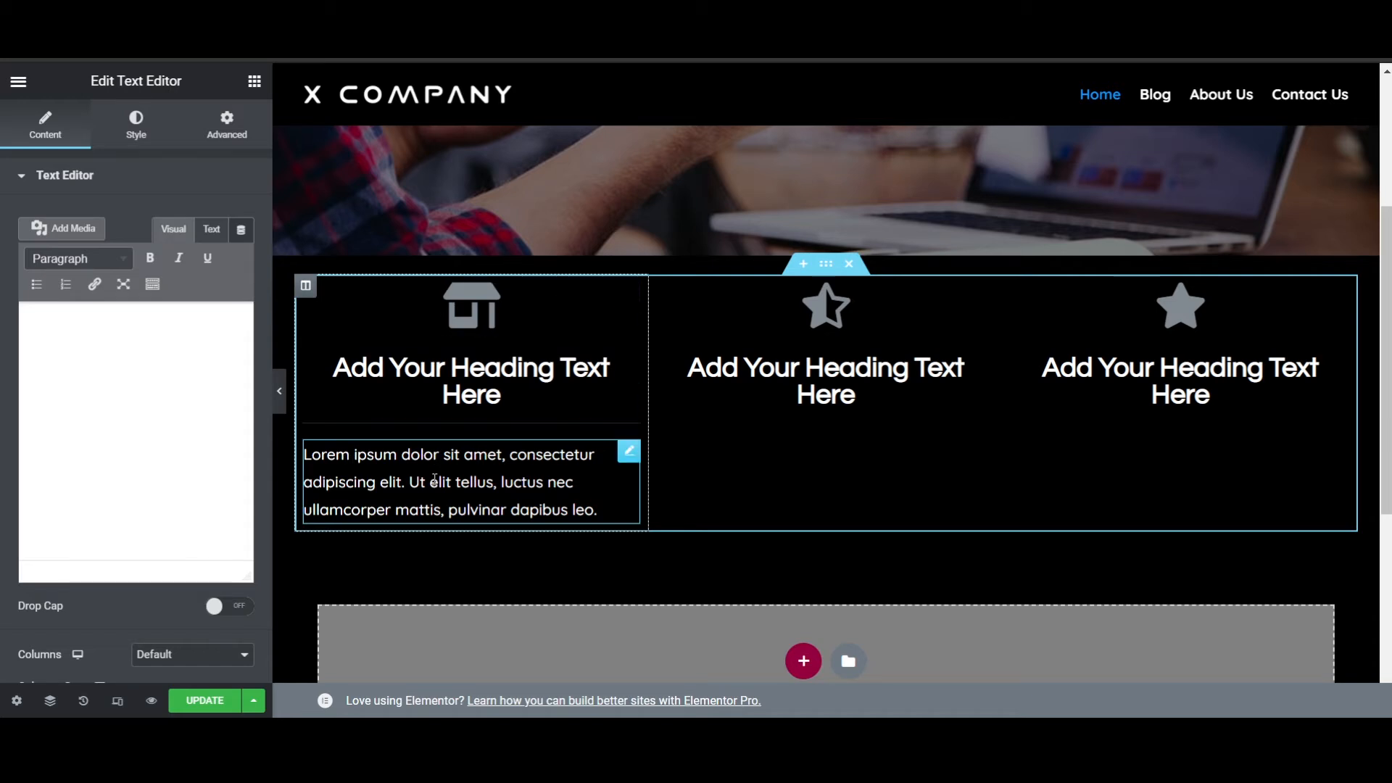
pyautogui.scroll(-2, 181, 210)
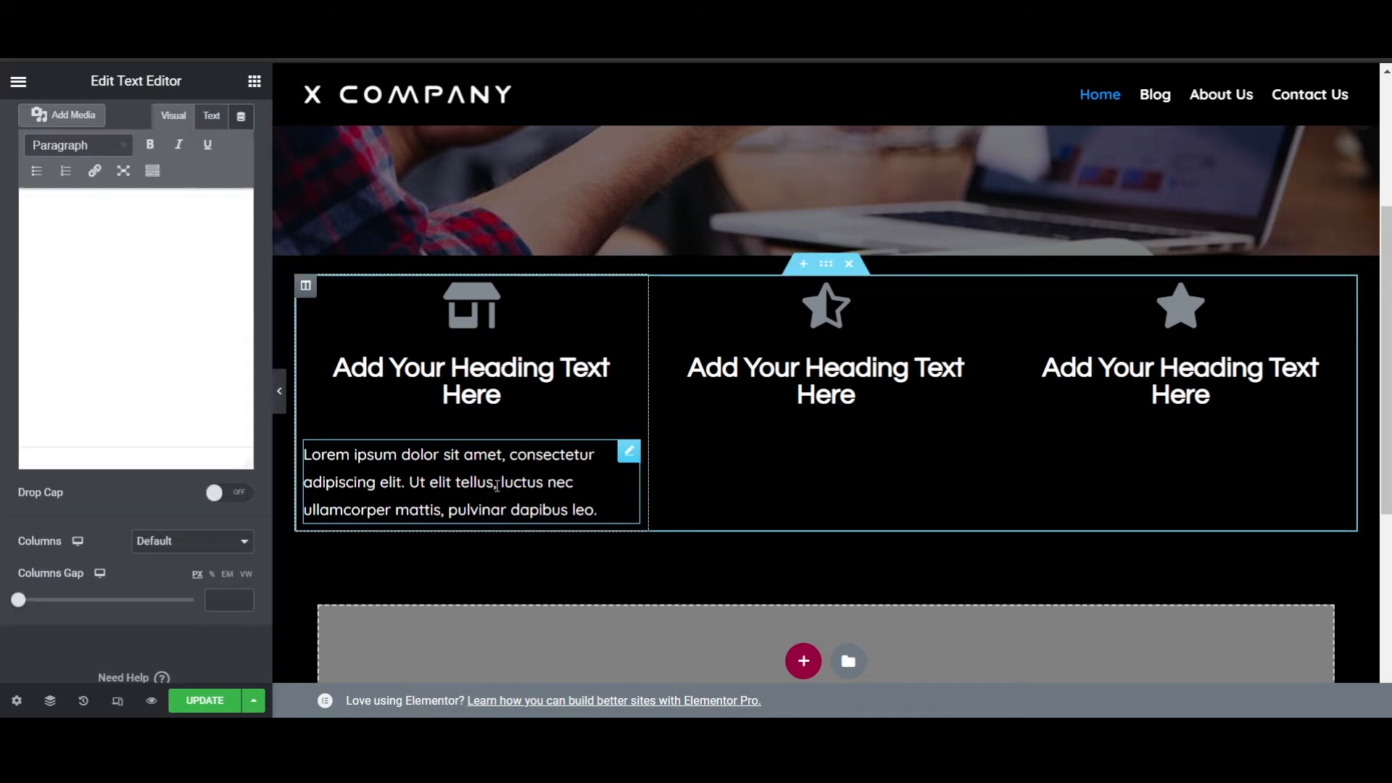
pyautogui.scroll(3, 373, 529)
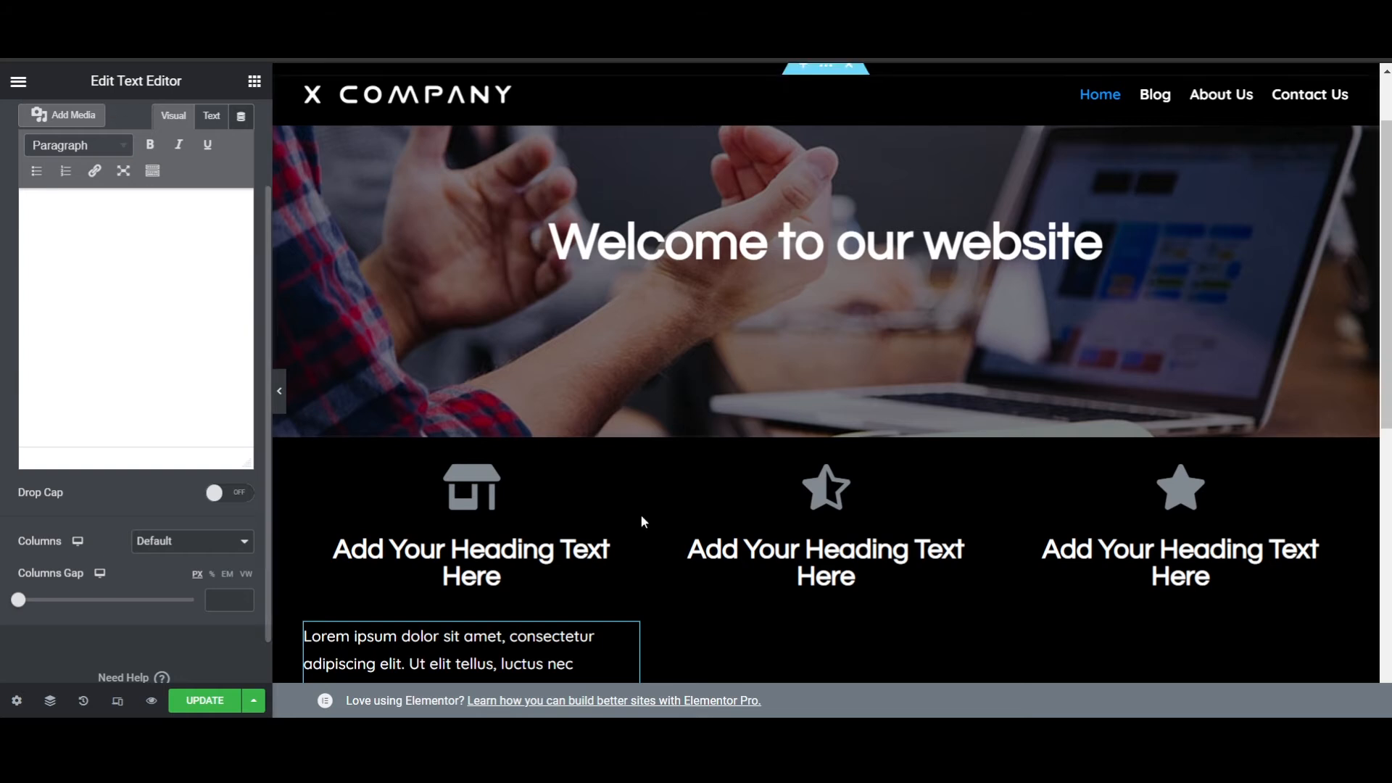
pyautogui.scroll(-3, 641, 520)
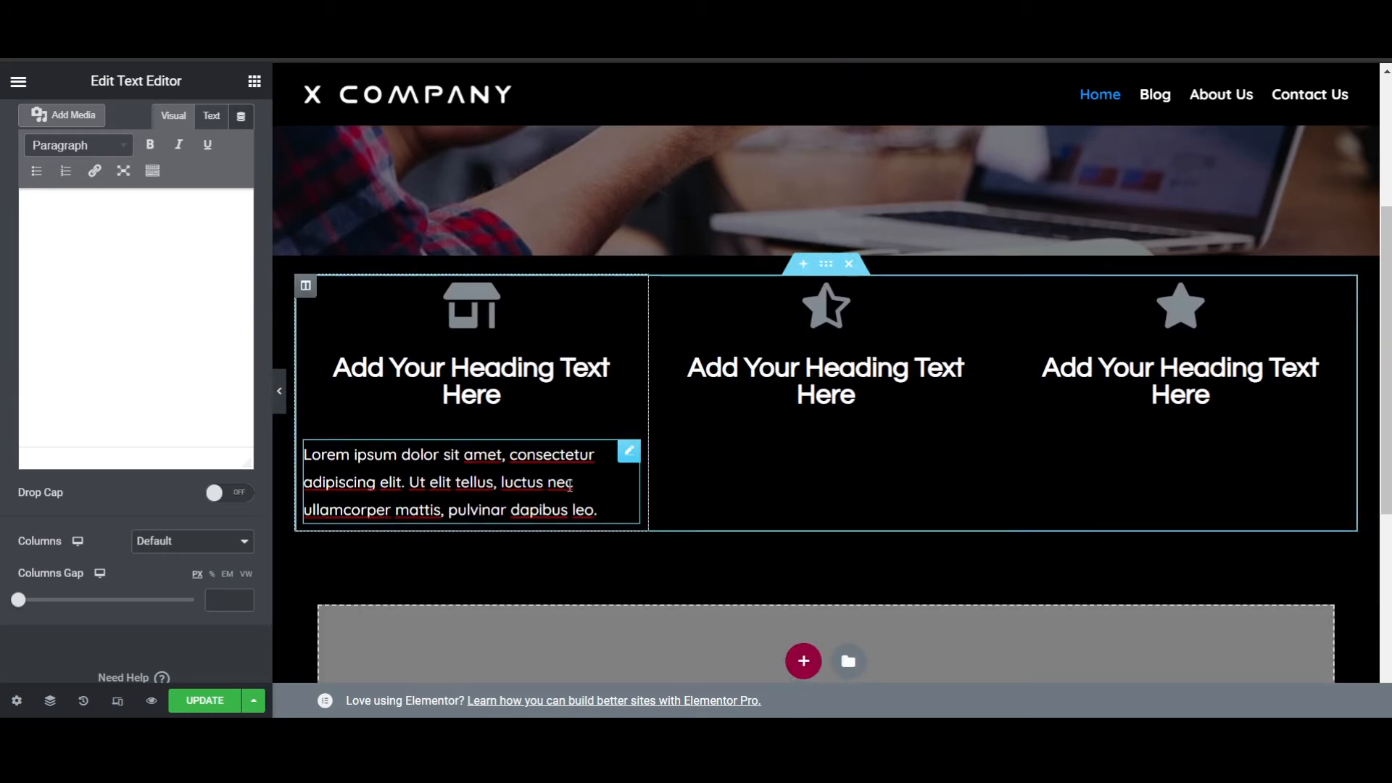
pyautogui.scroll(2, 133, 383)
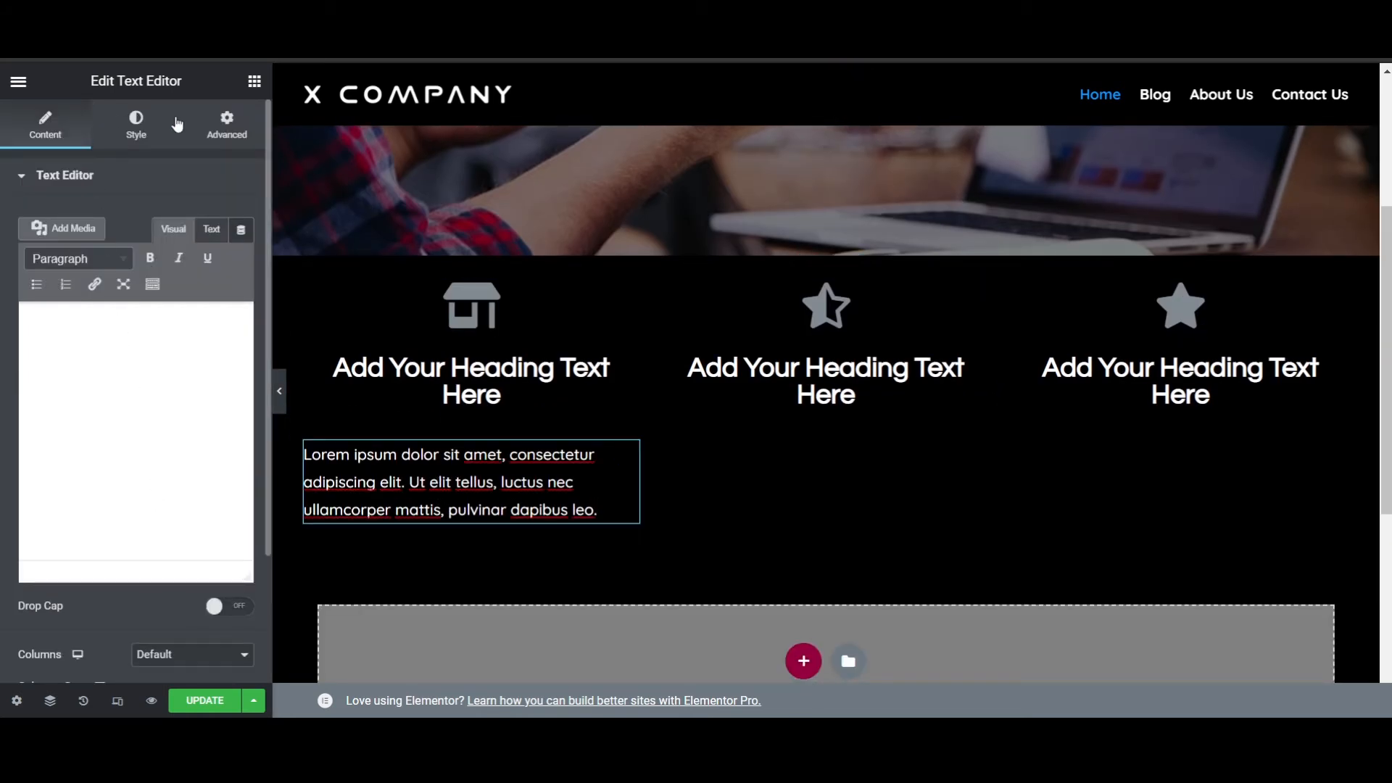
pyautogui.scroll(-2, 100, 606)
pyautogui.scroll(2, 108, 566)
pyautogui.click(137, 124)
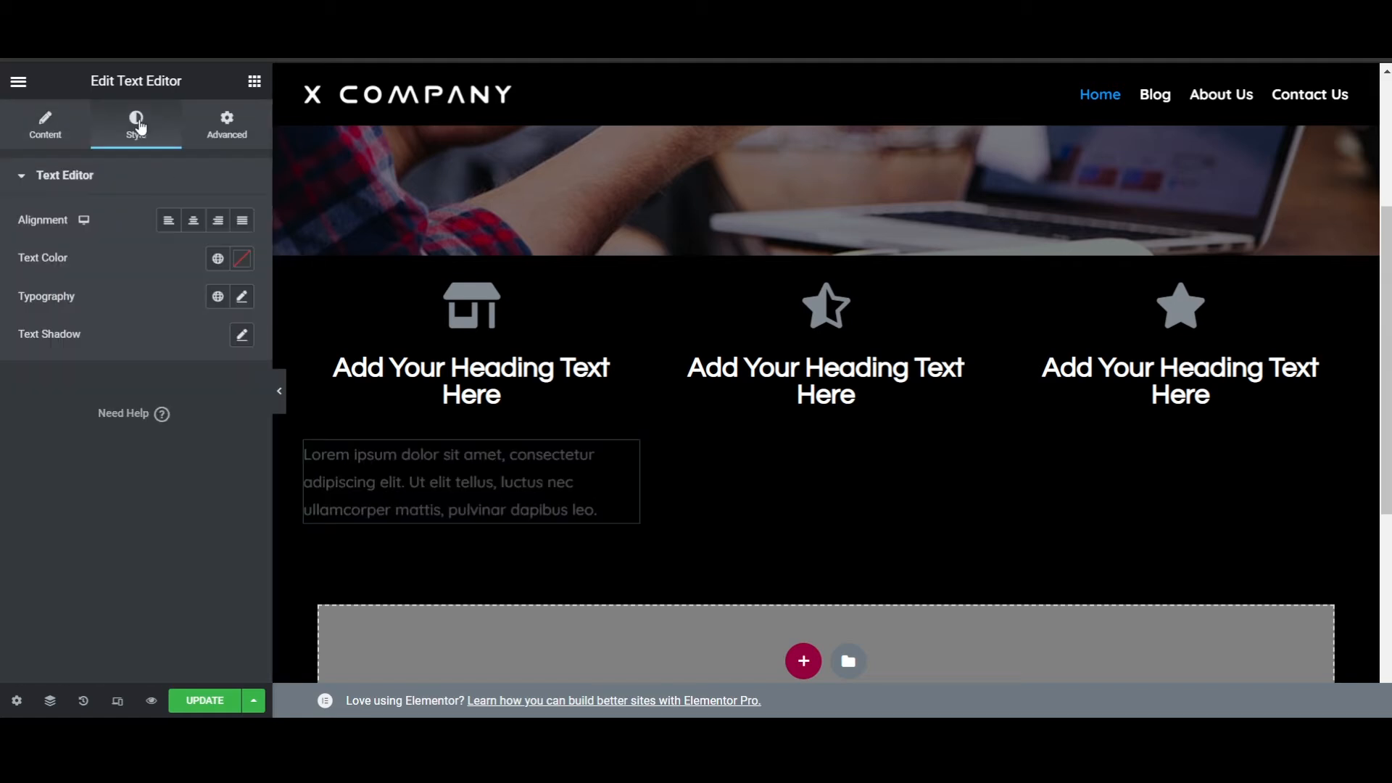
pyautogui.click(193, 220)
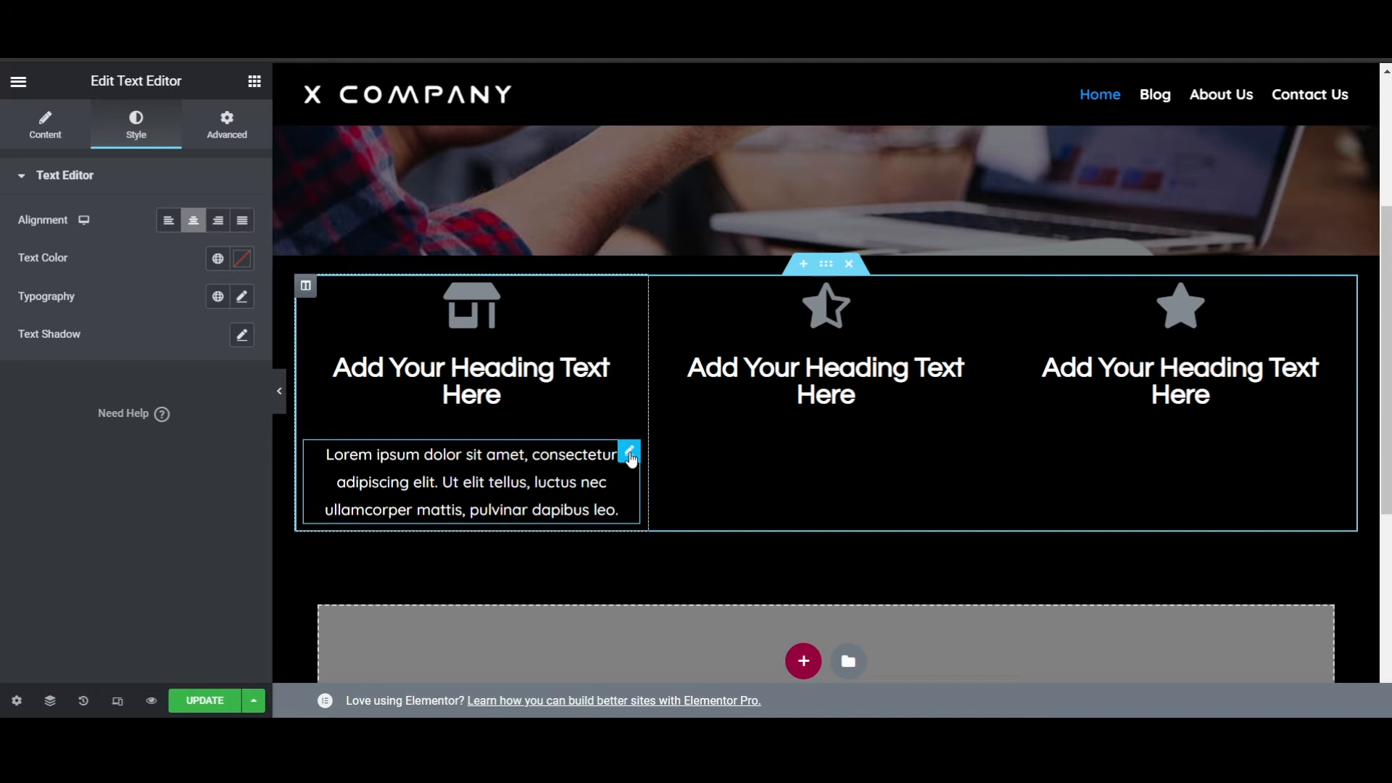
# - Duplicate the centered text block into the middle and third columns, placing each copy beneath its heading
pyautogui.rightClick(630, 459)
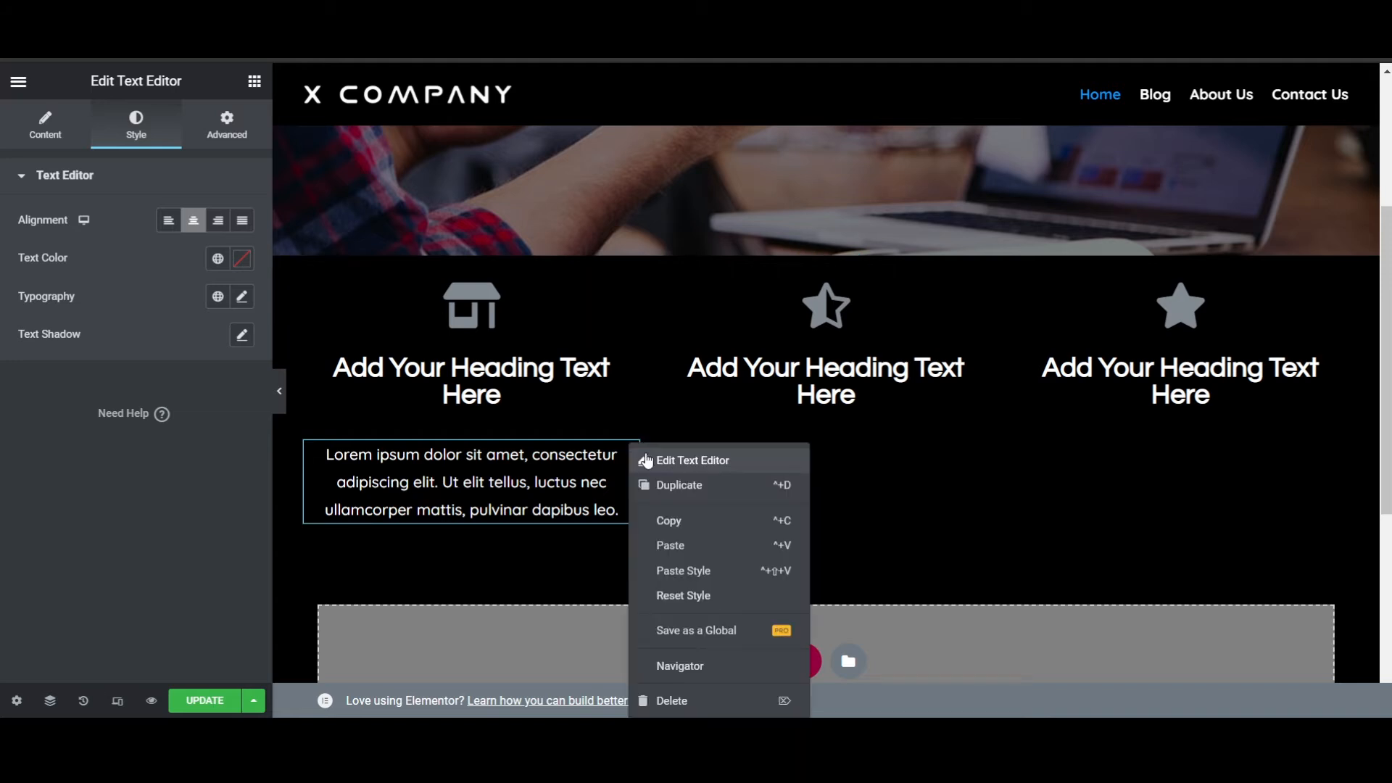
pyautogui.click(678, 487)
pyautogui.moveTo(628, 551); pyautogui.dragTo(955, 462)
pyautogui.rightClick(996, 461)
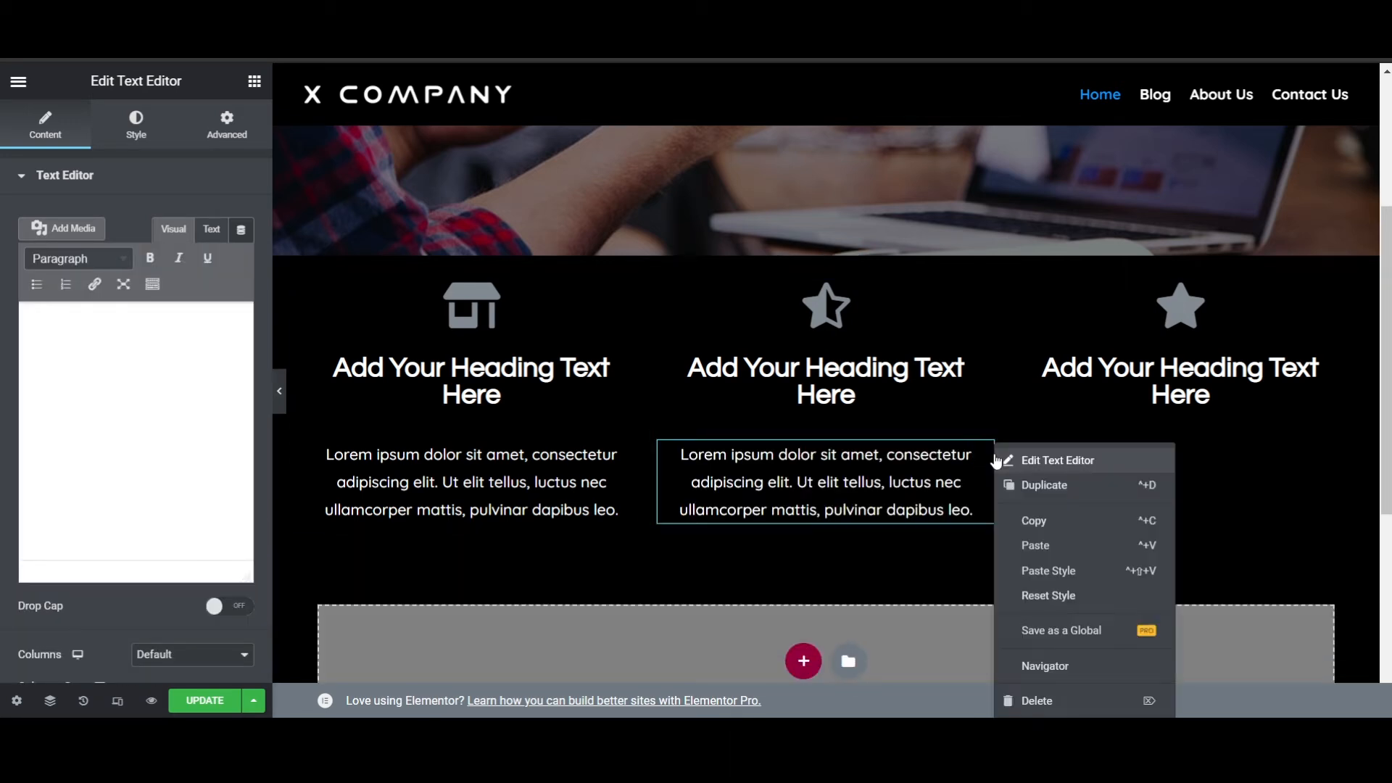
pyautogui.click(1072, 493)
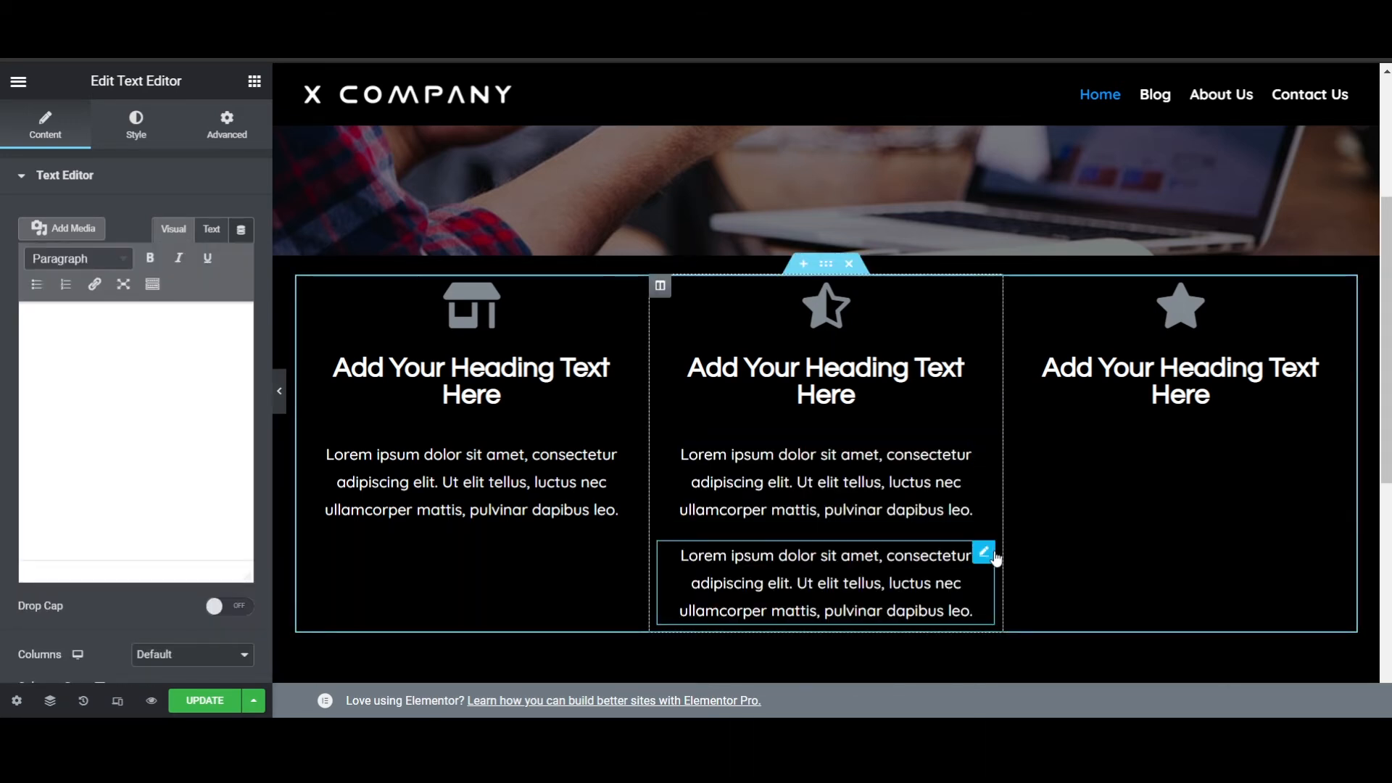
pyautogui.moveTo(986, 554); pyautogui.dragTo(1182, 453)
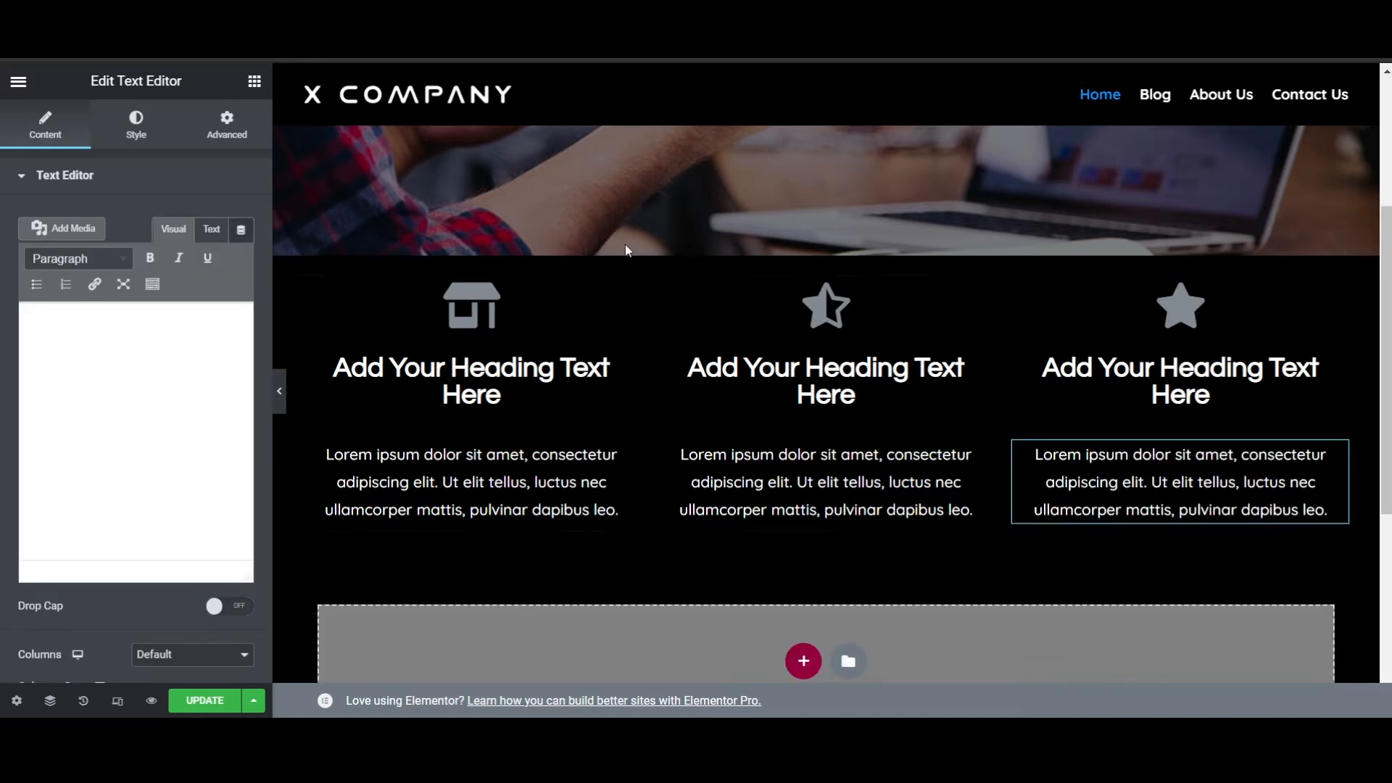
# - Add a new single-column section below the three-column section
pyautogui.scroll(4, 969, 375)
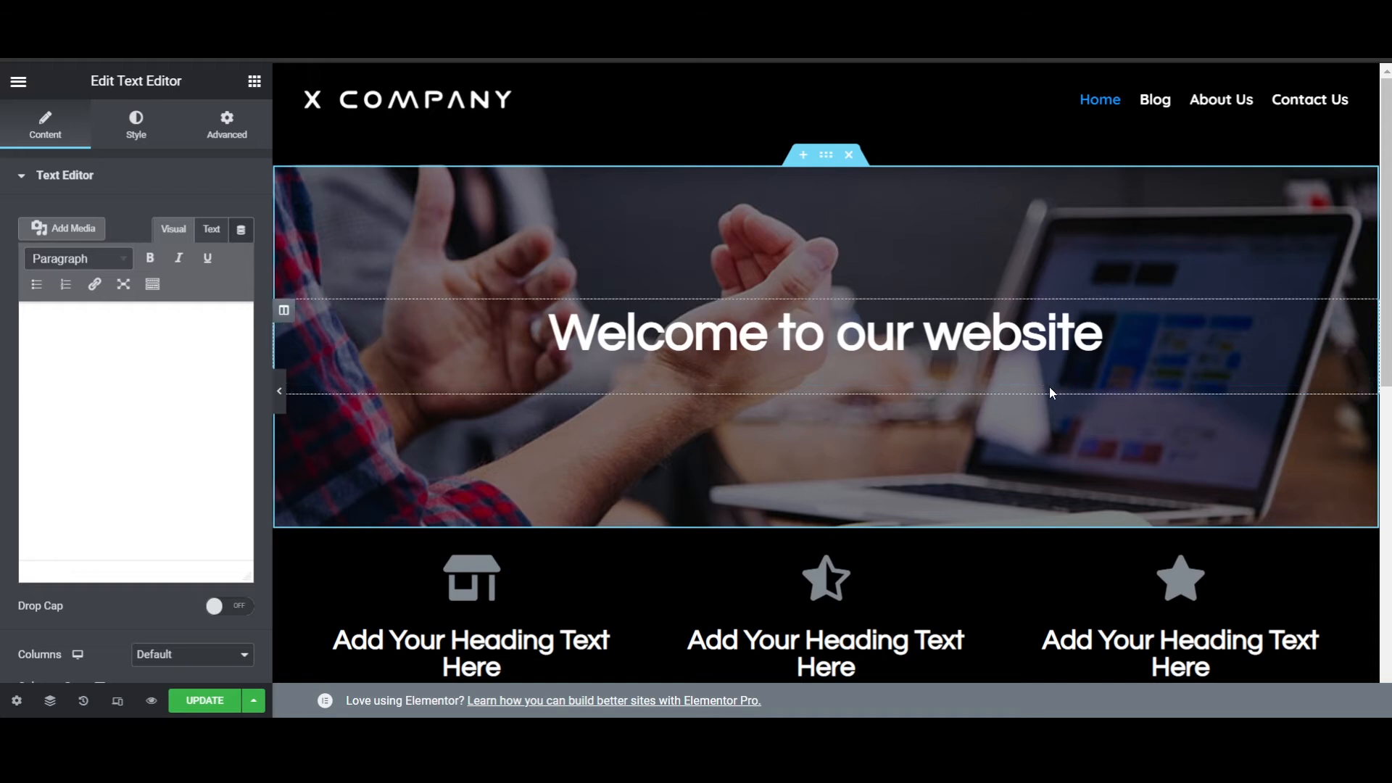
pyautogui.scroll(-4, 954, 394)
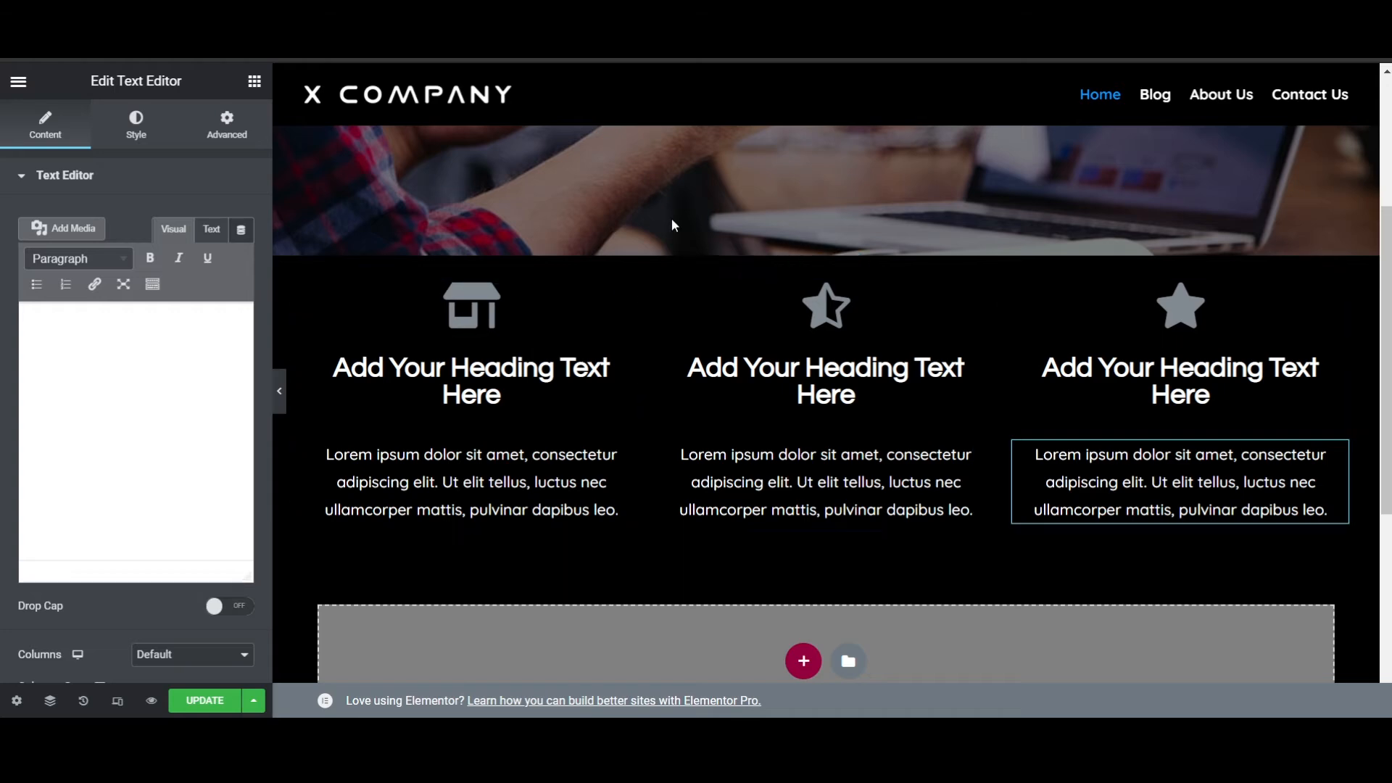
pyautogui.scroll(4, 653, 435)
pyautogui.scroll(-6, 823, 303)
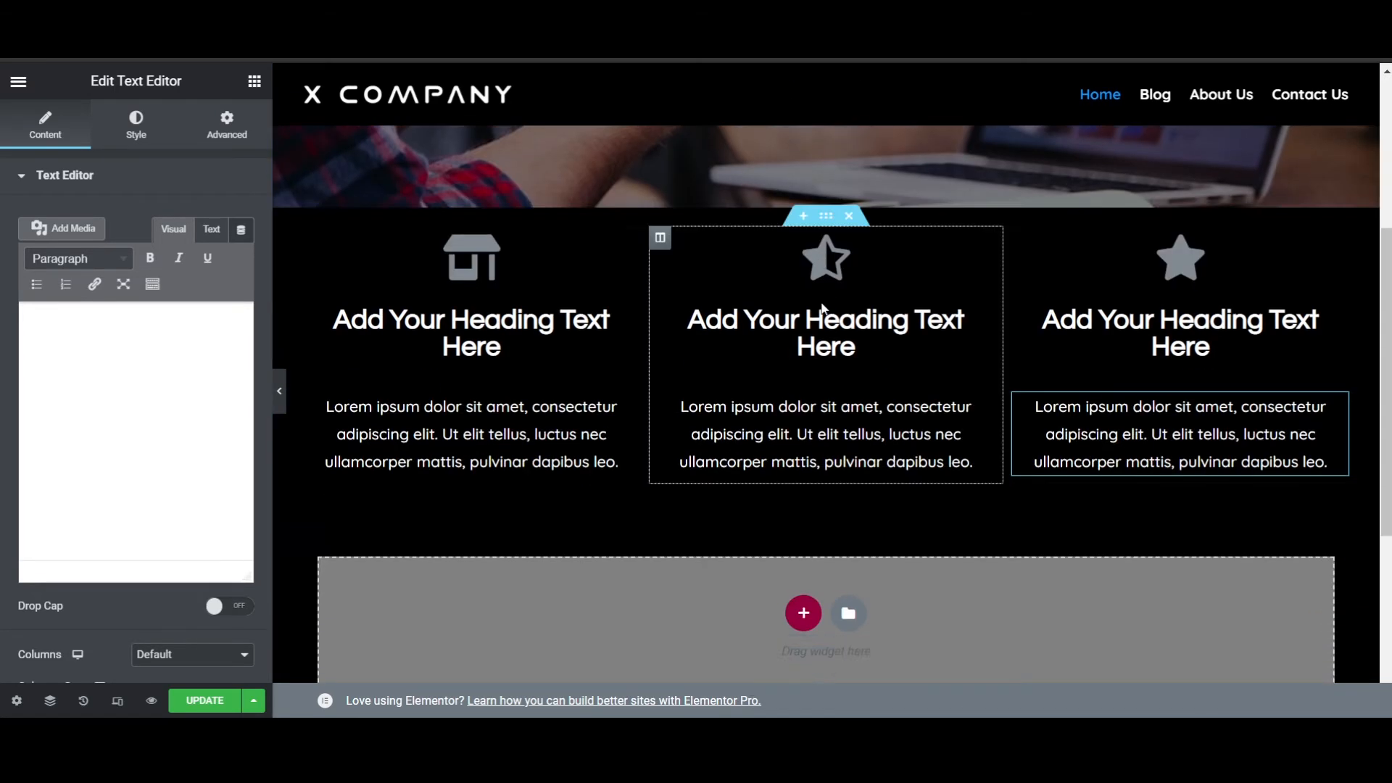
pyautogui.scroll(3, 798, 316)
pyautogui.scroll(-4, 897, 516)
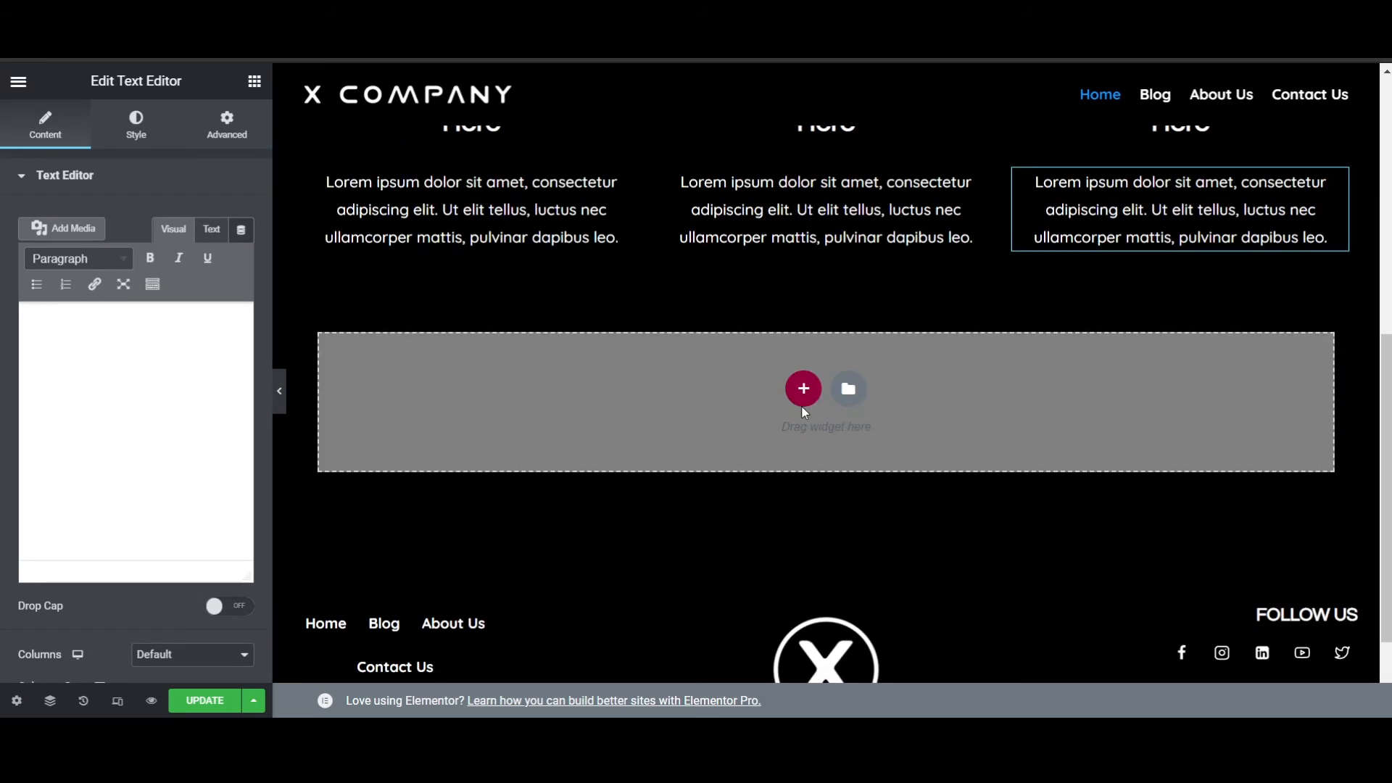
pyautogui.click(802, 390)
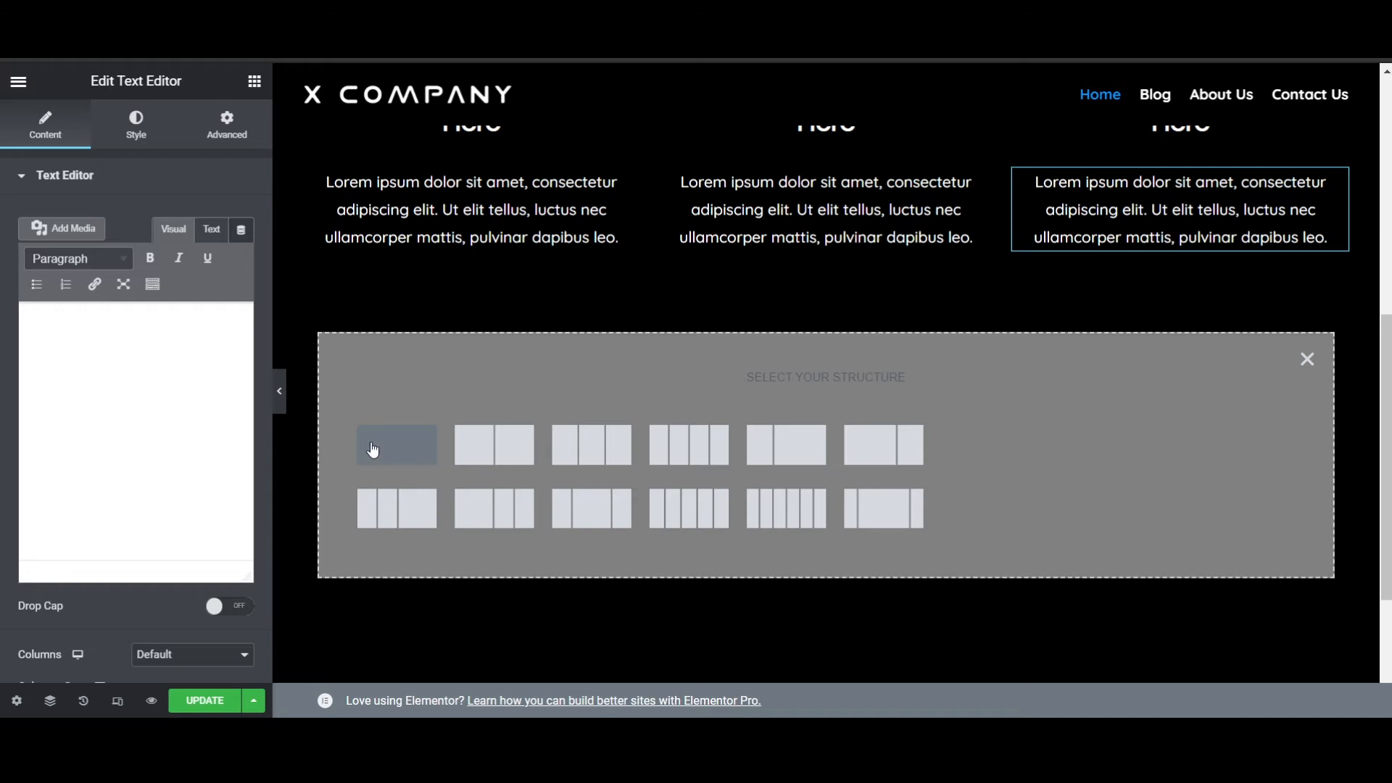
pyautogui.click(396, 453)
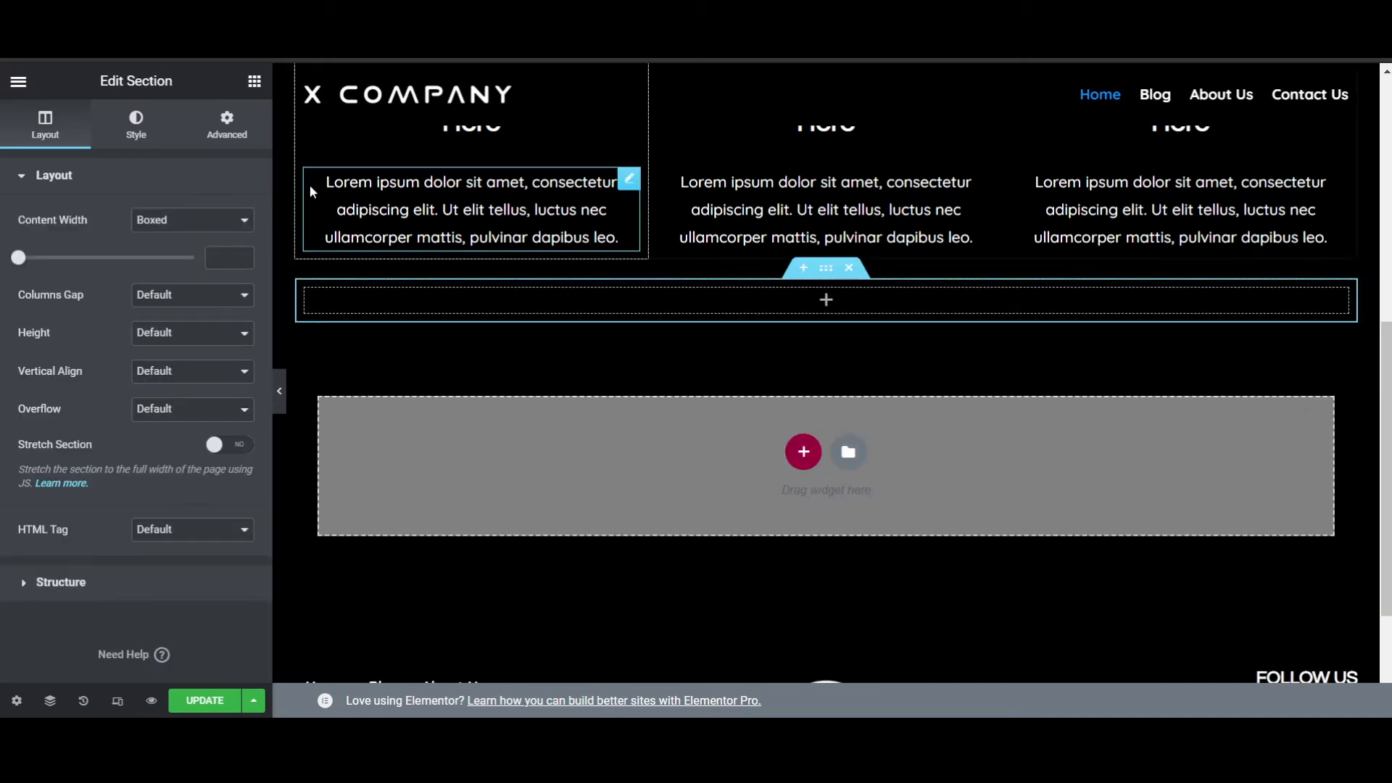
# - Add an Inner Section inside the empty single-column section and expand it to four columns
pyautogui.click(254, 80)
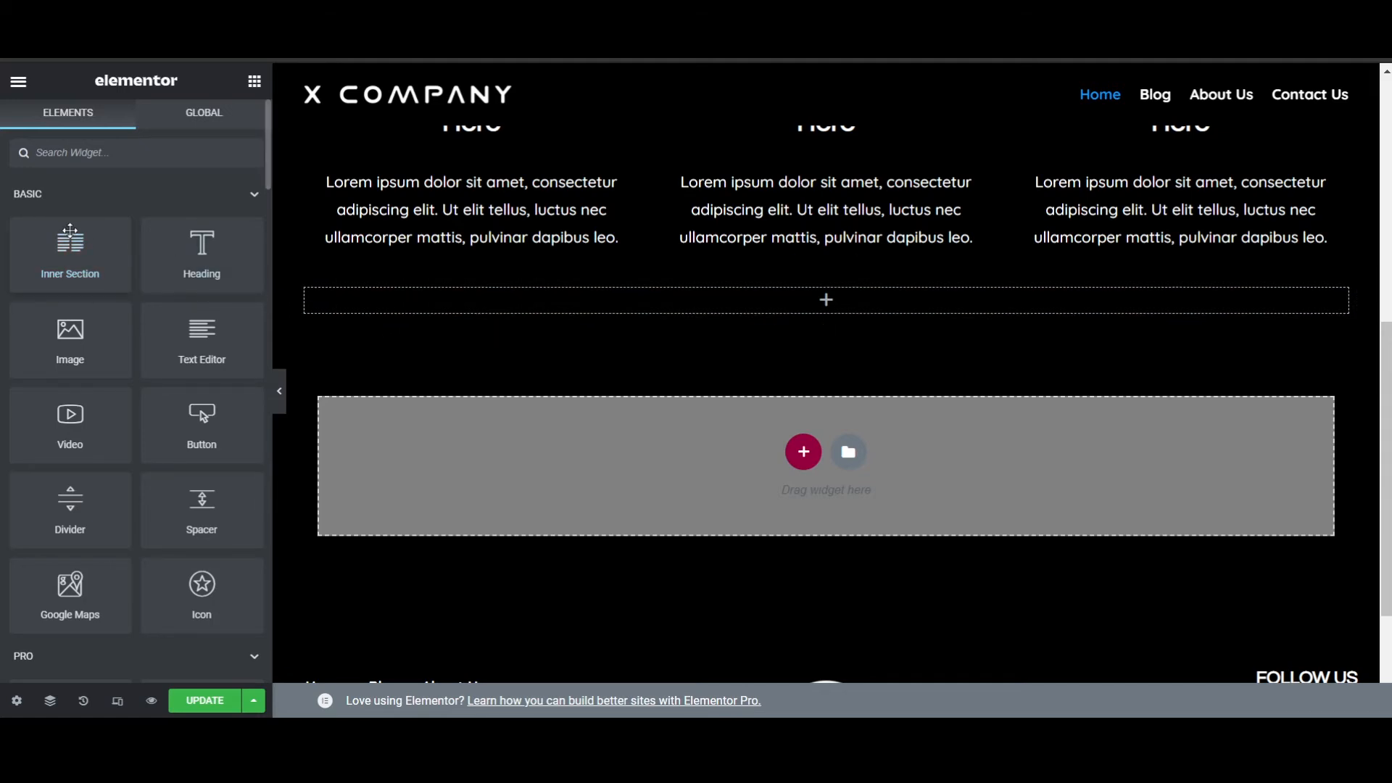
pyautogui.moveTo(61, 239); pyautogui.dragTo(403, 306)
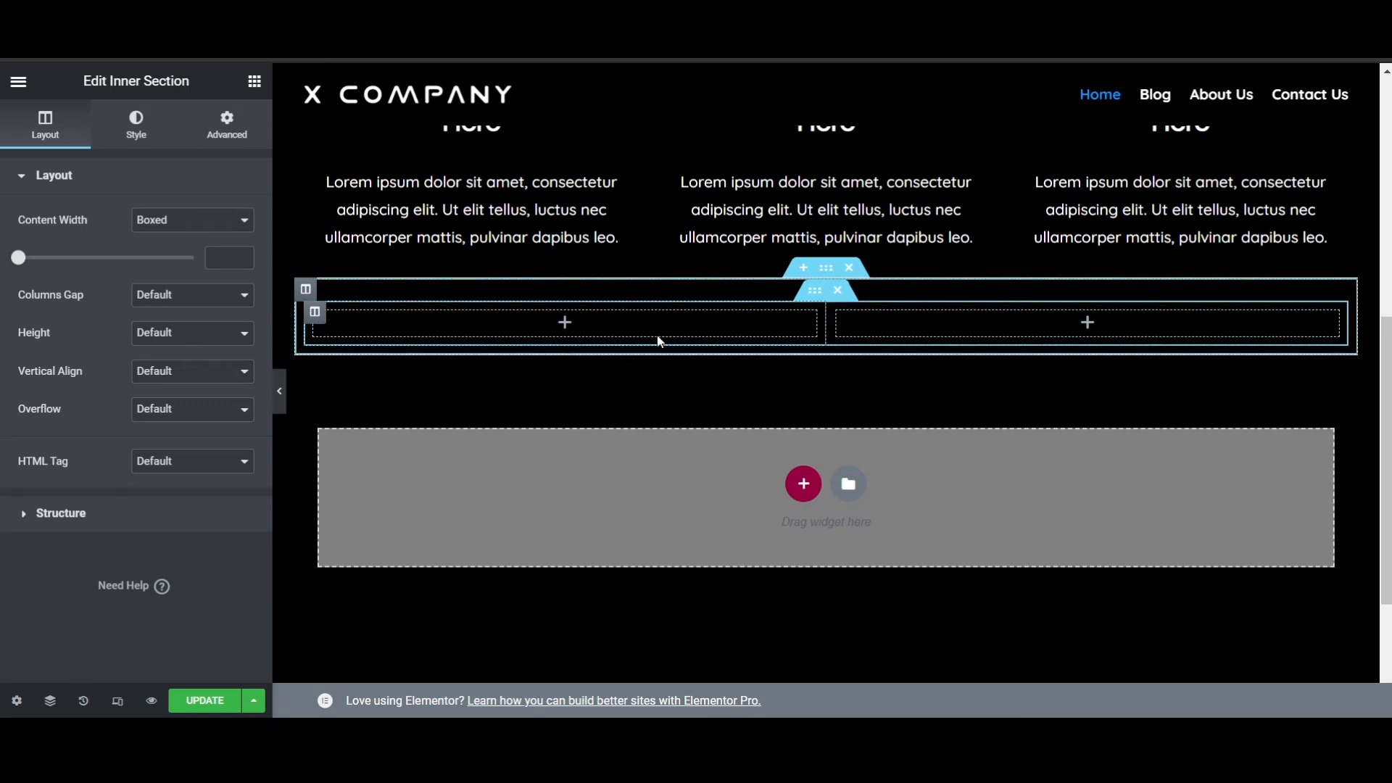
pyautogui.rightClick(317, 320)
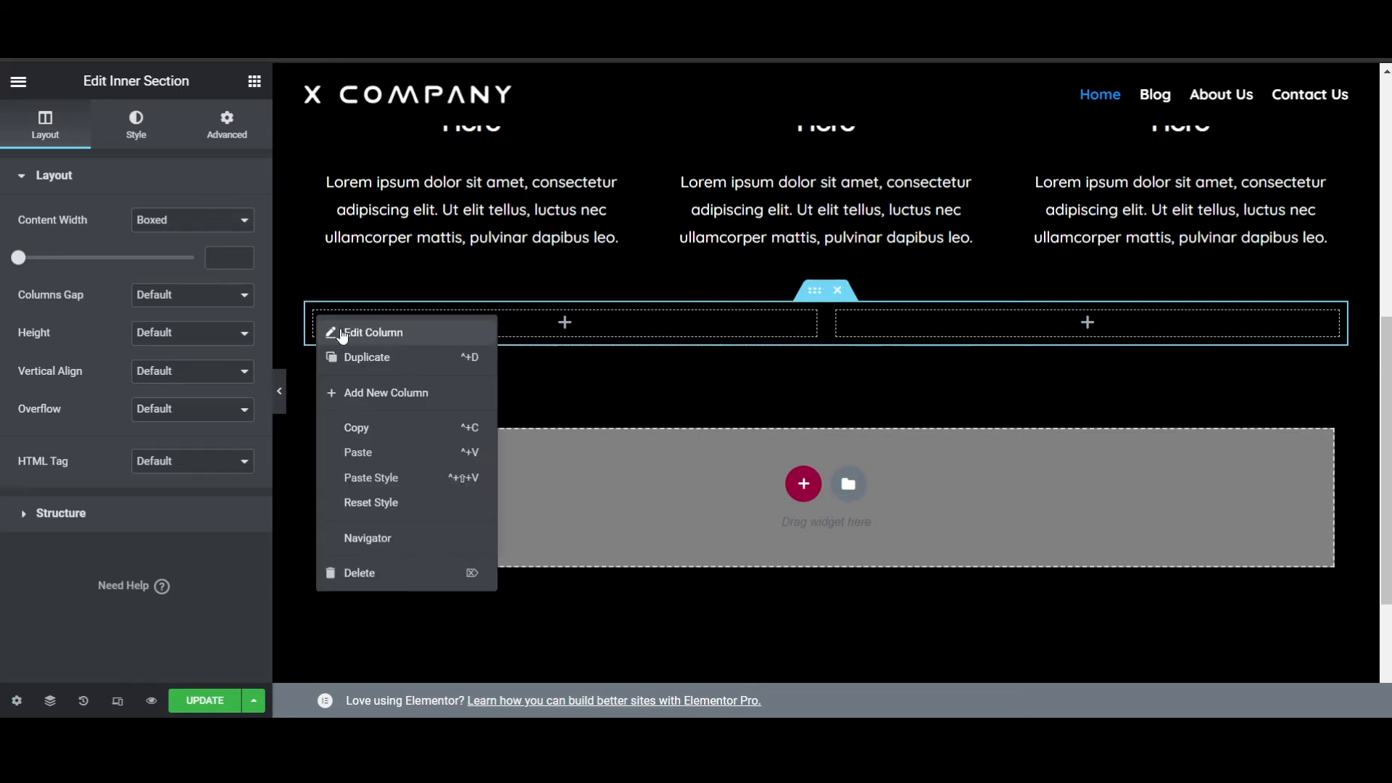
pyautogui.click(403, 393)
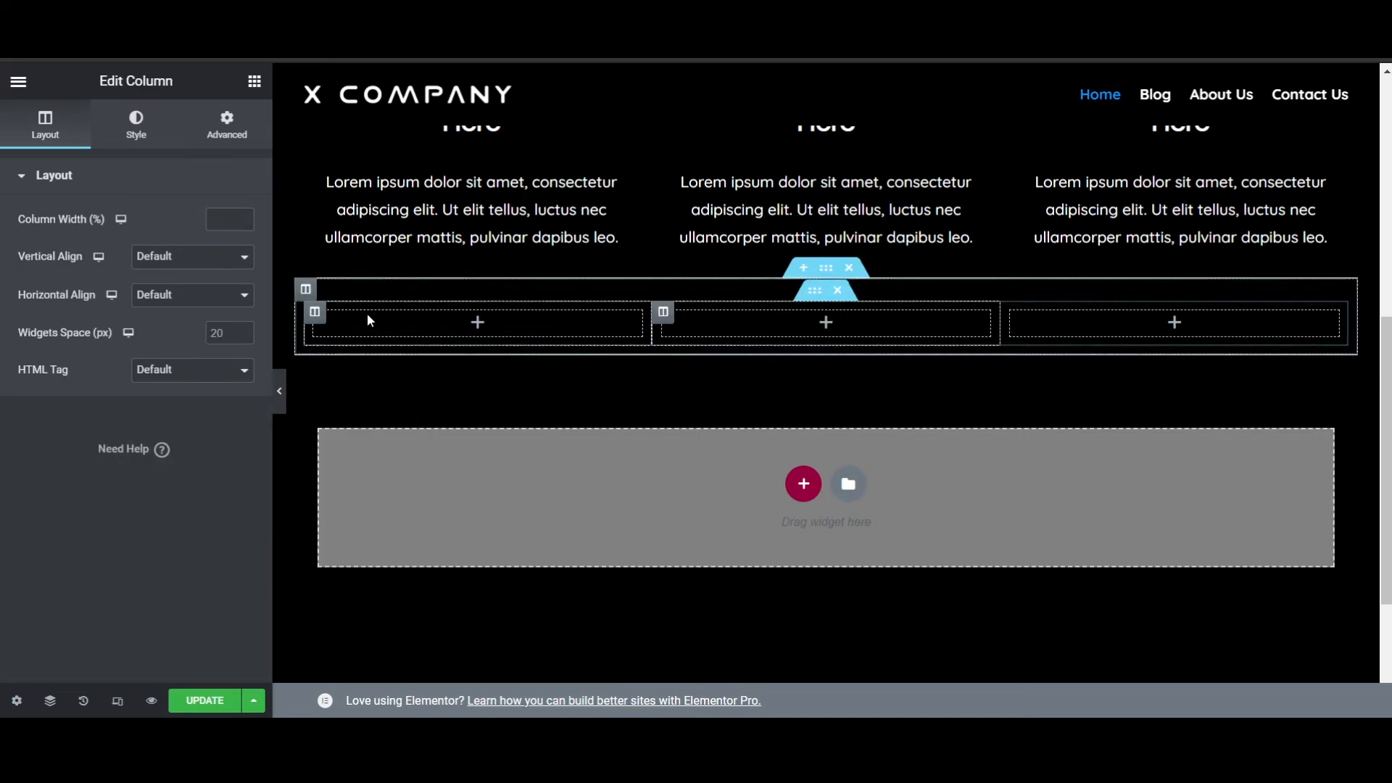
pyautogui.rightClick(326, 322)
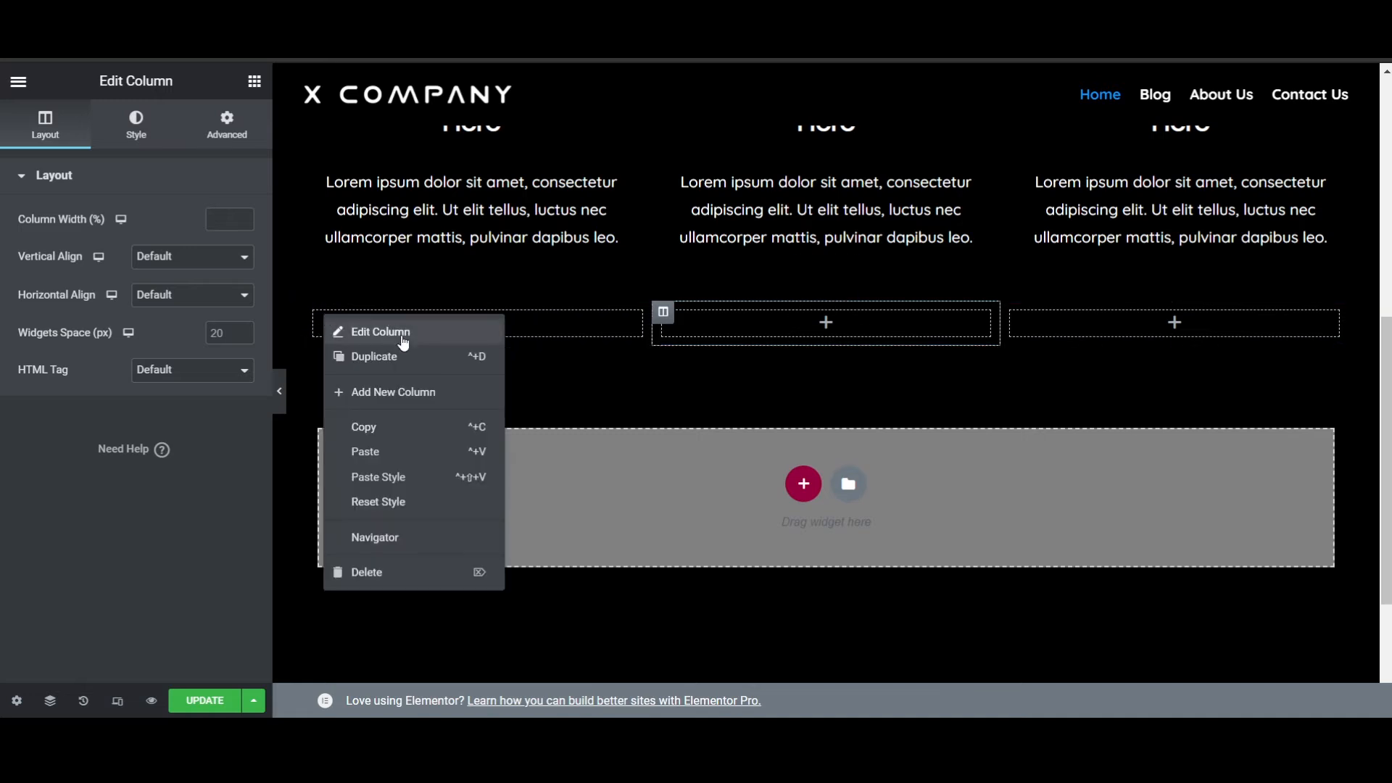
pyautogui.click(421, 394)
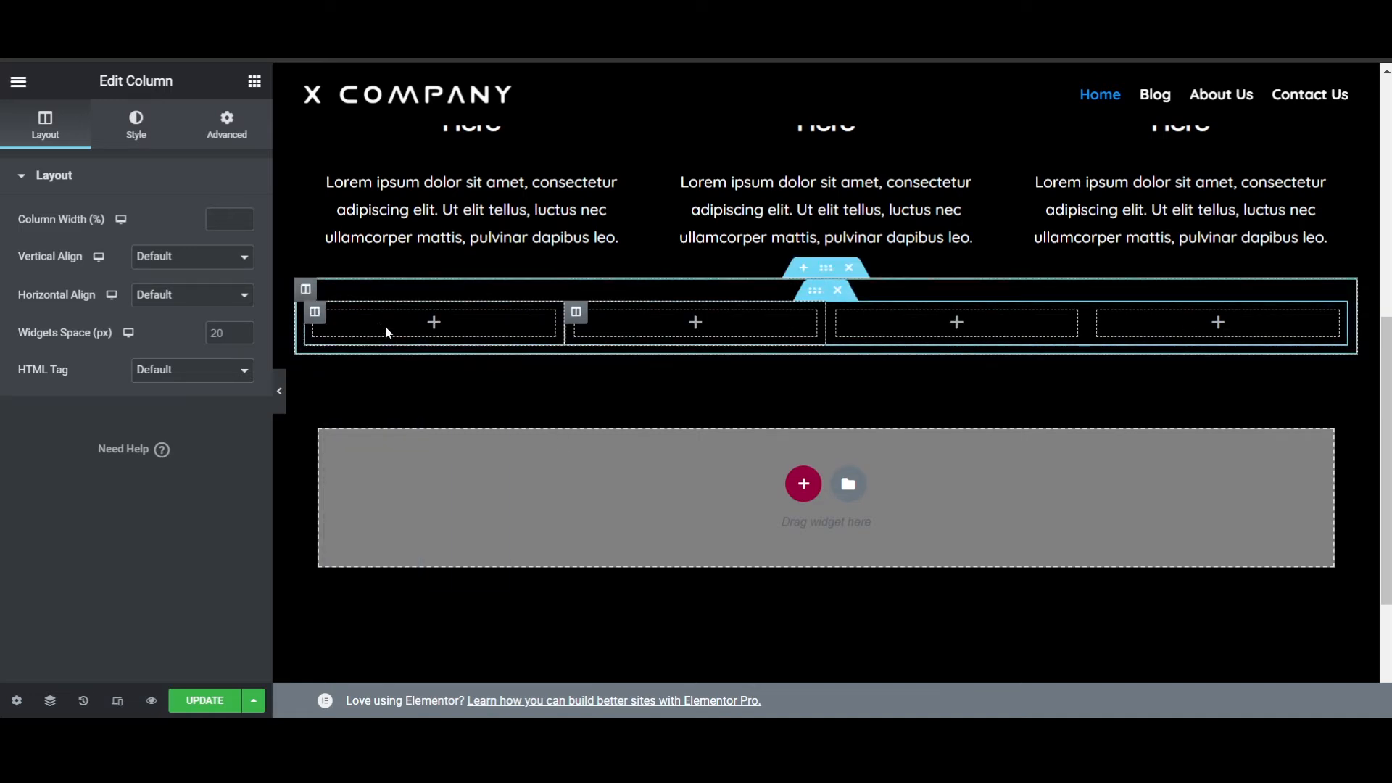
# - Delete the section holding the four inner columns and add a fresh single-column section below the three-column section
pyautogui.moveTo(844, 298); pyautogui.dragTo(843, 297)
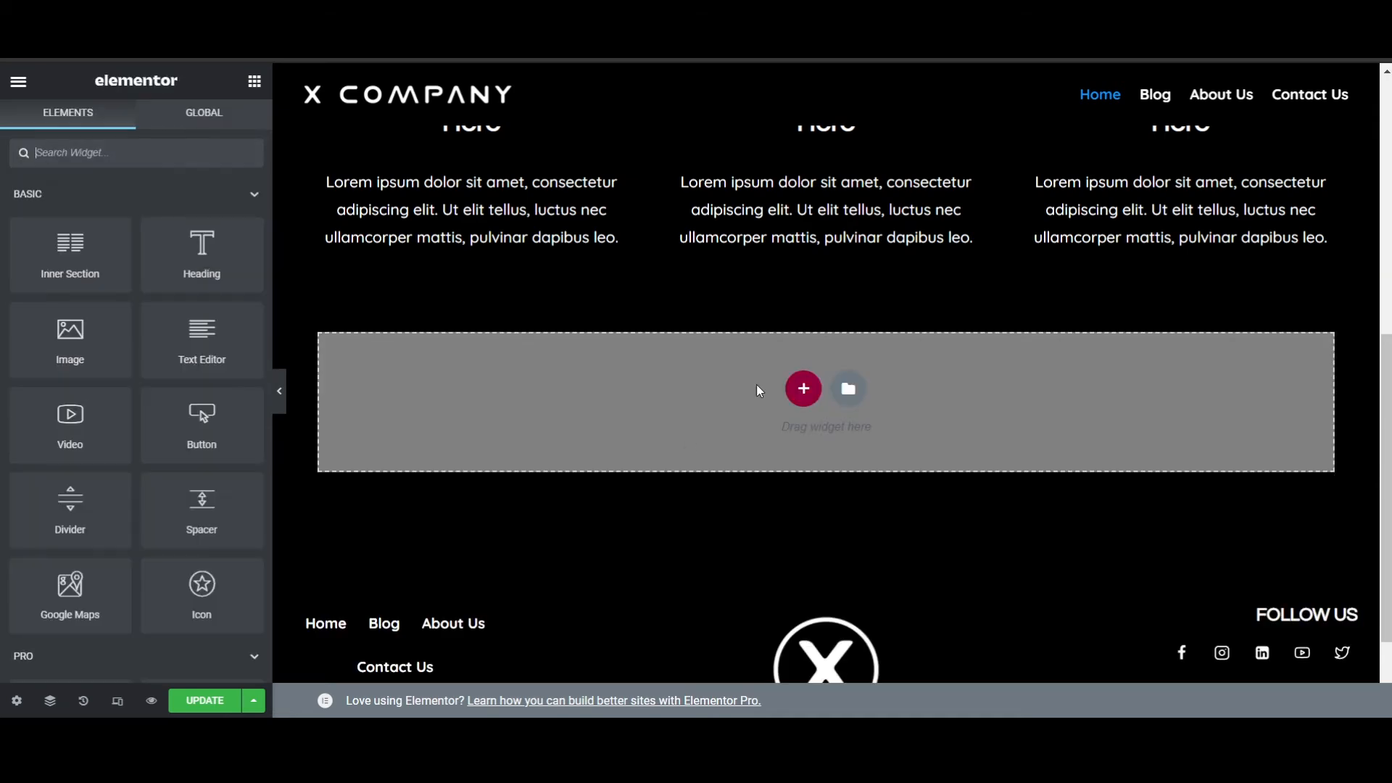
pyautogui.scroll(2, 943, 424)
pyautogui.scroll(-3, 875, 388)
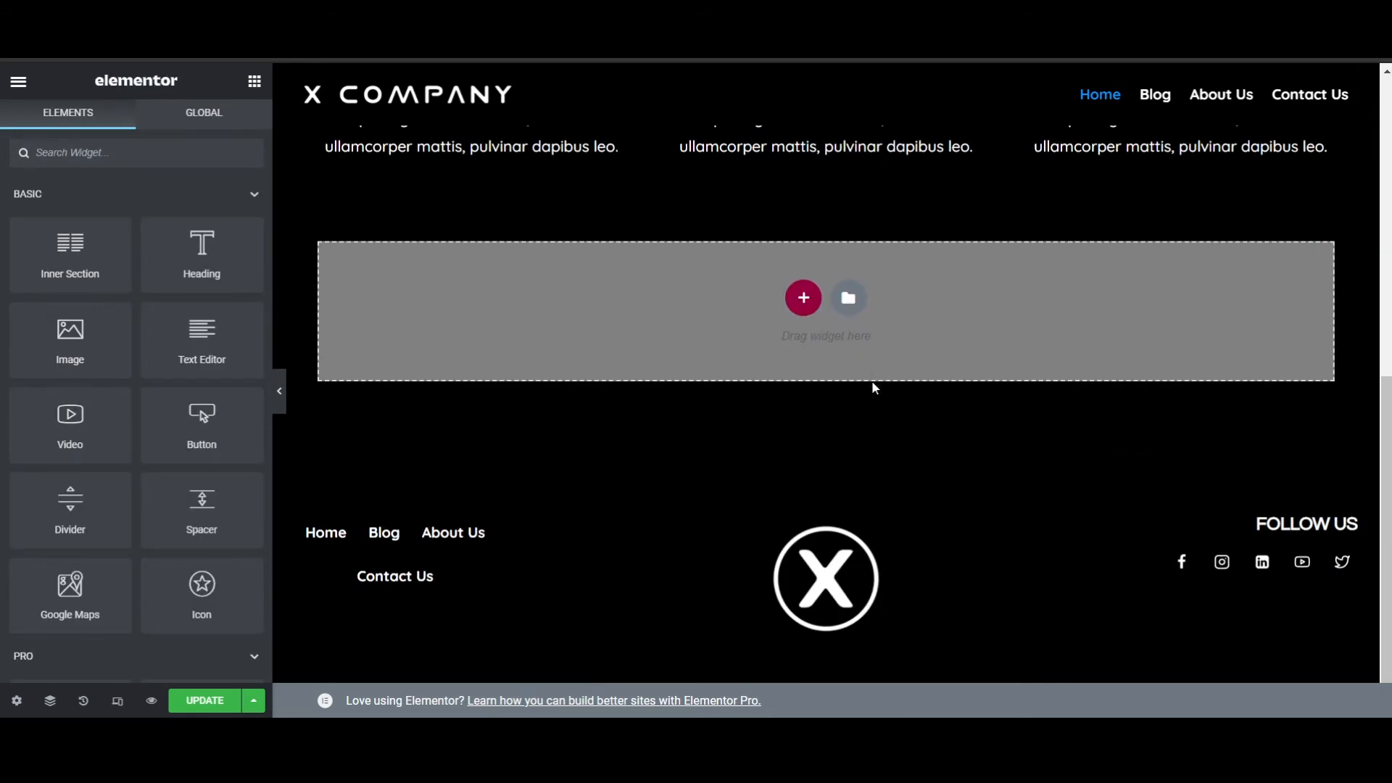
pyautogui.click(802, 299)
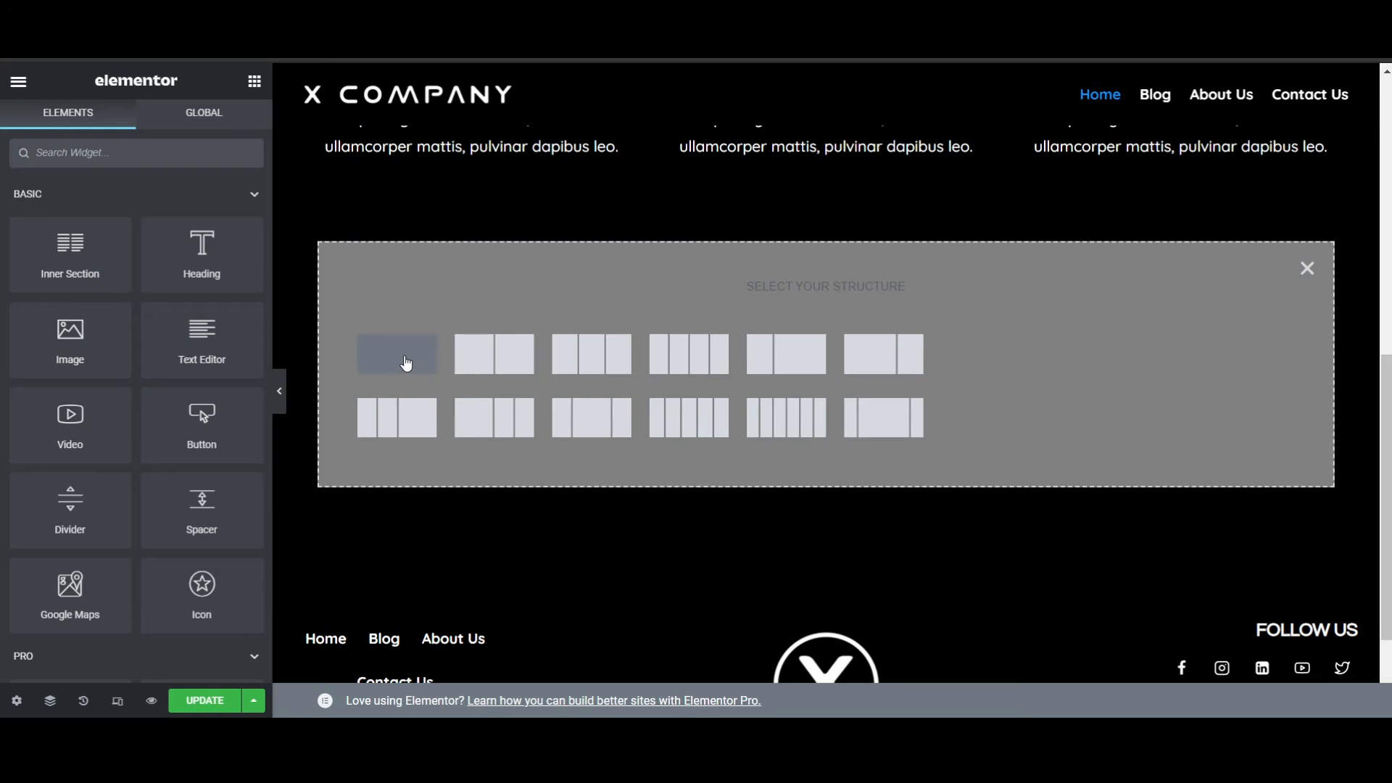
pyautogui.click(406, 363)
pyautogui.scroll(5, 711, 319)
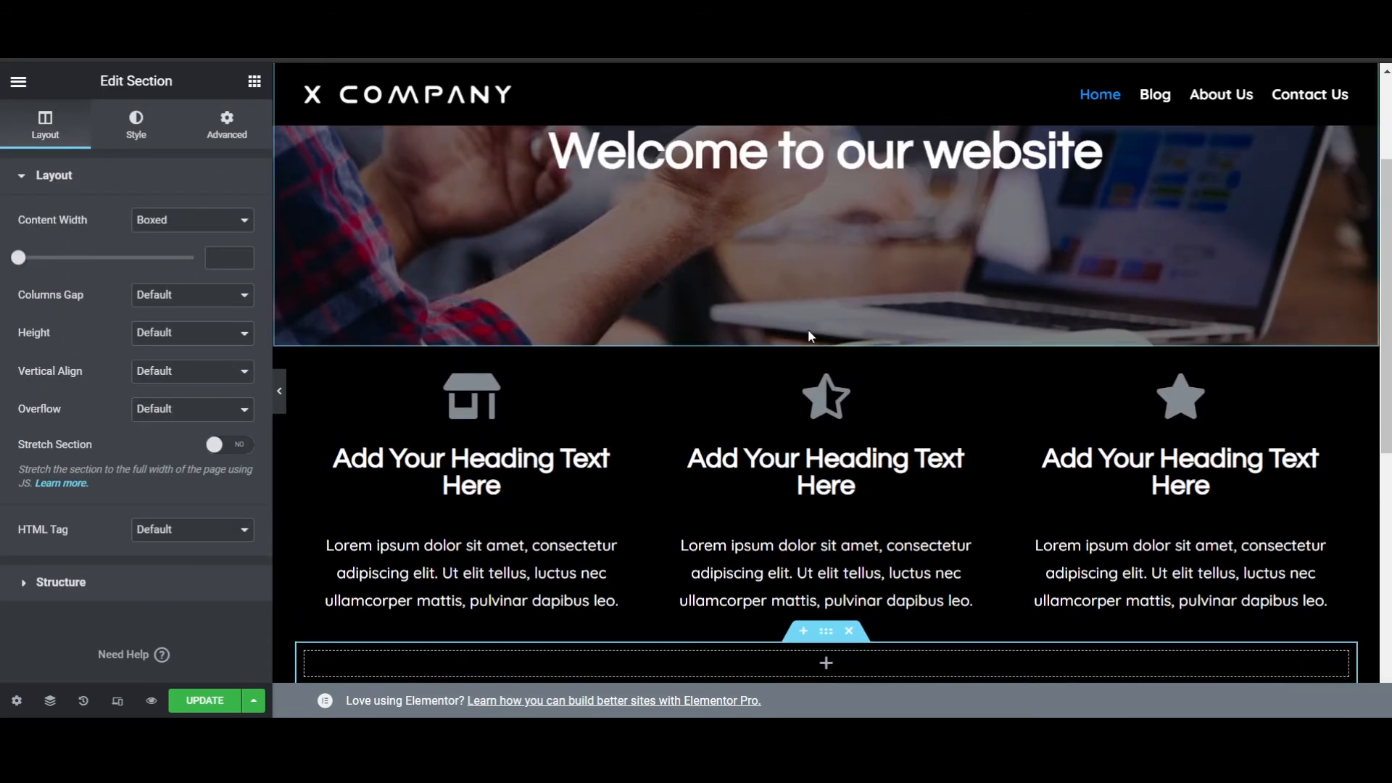
pyautogui.scroll(-3, 809, 333)
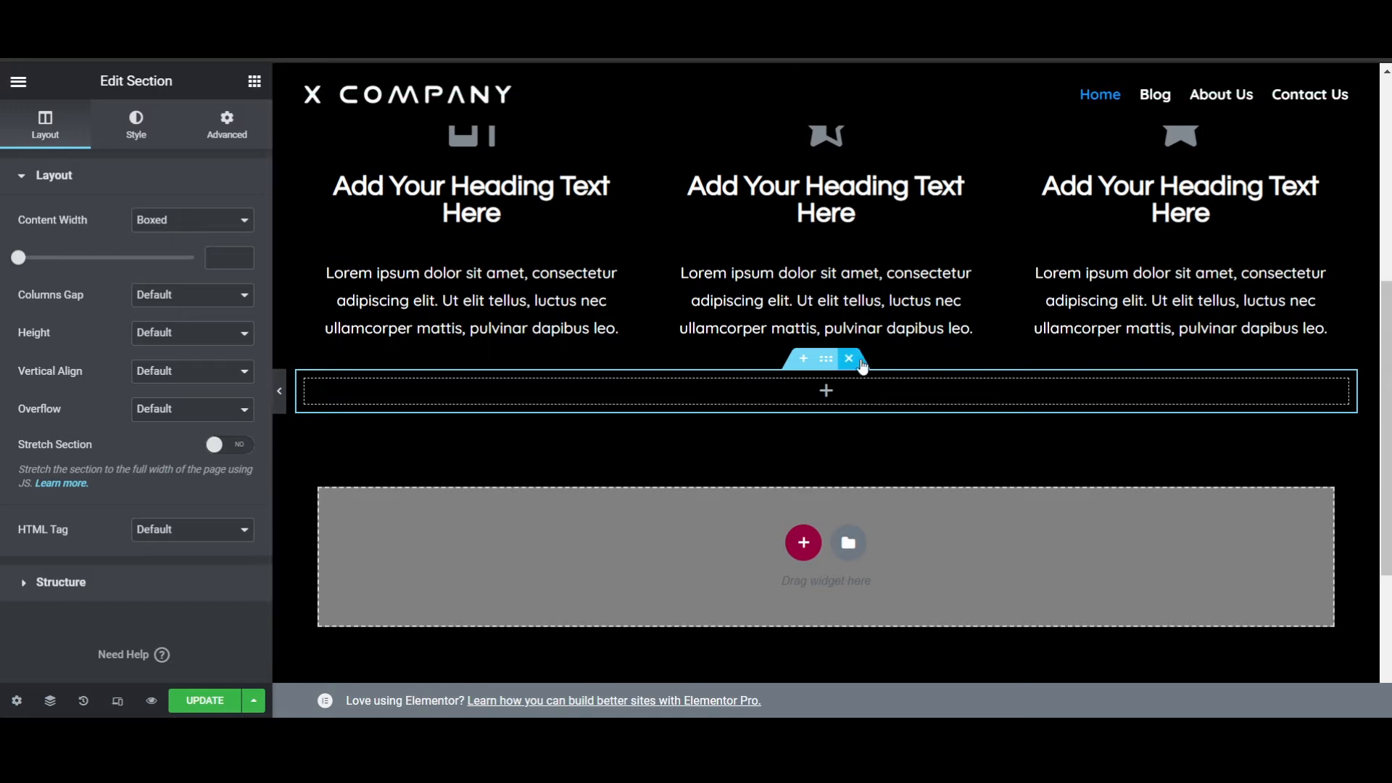
# - Set the new section's content width to Full Width and enable Stretch Section
pyautogui.click(200, 254)
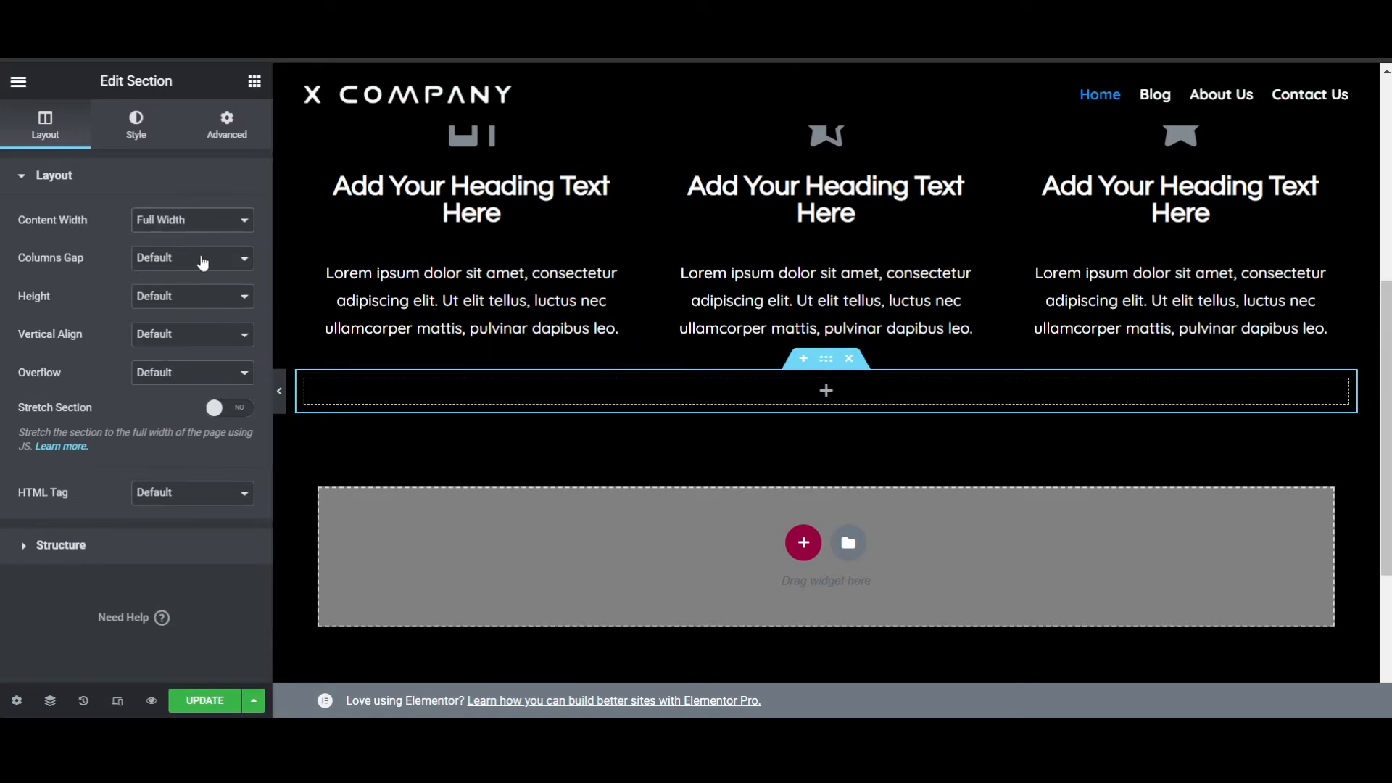
pyautogui.click(229, 410)
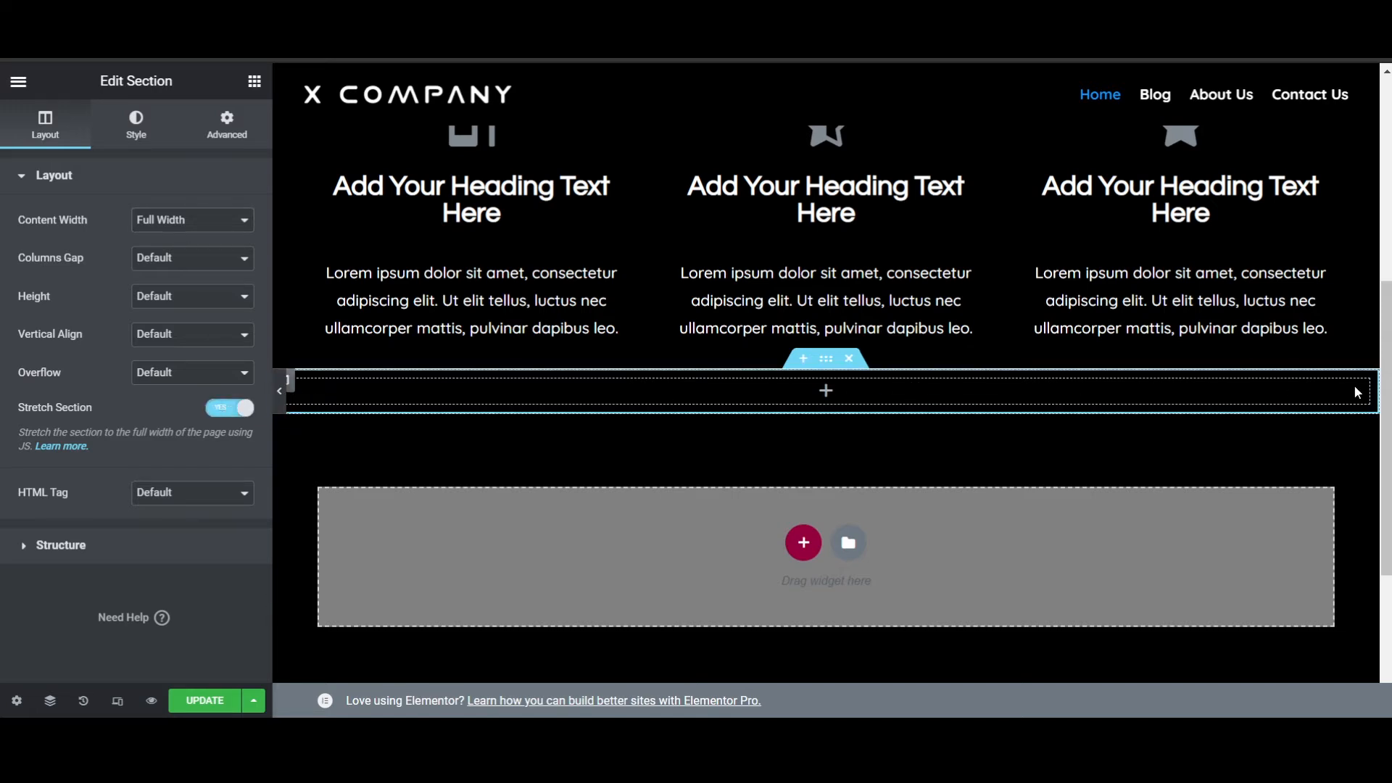
pyautogui.scroll(3, 948, 426)
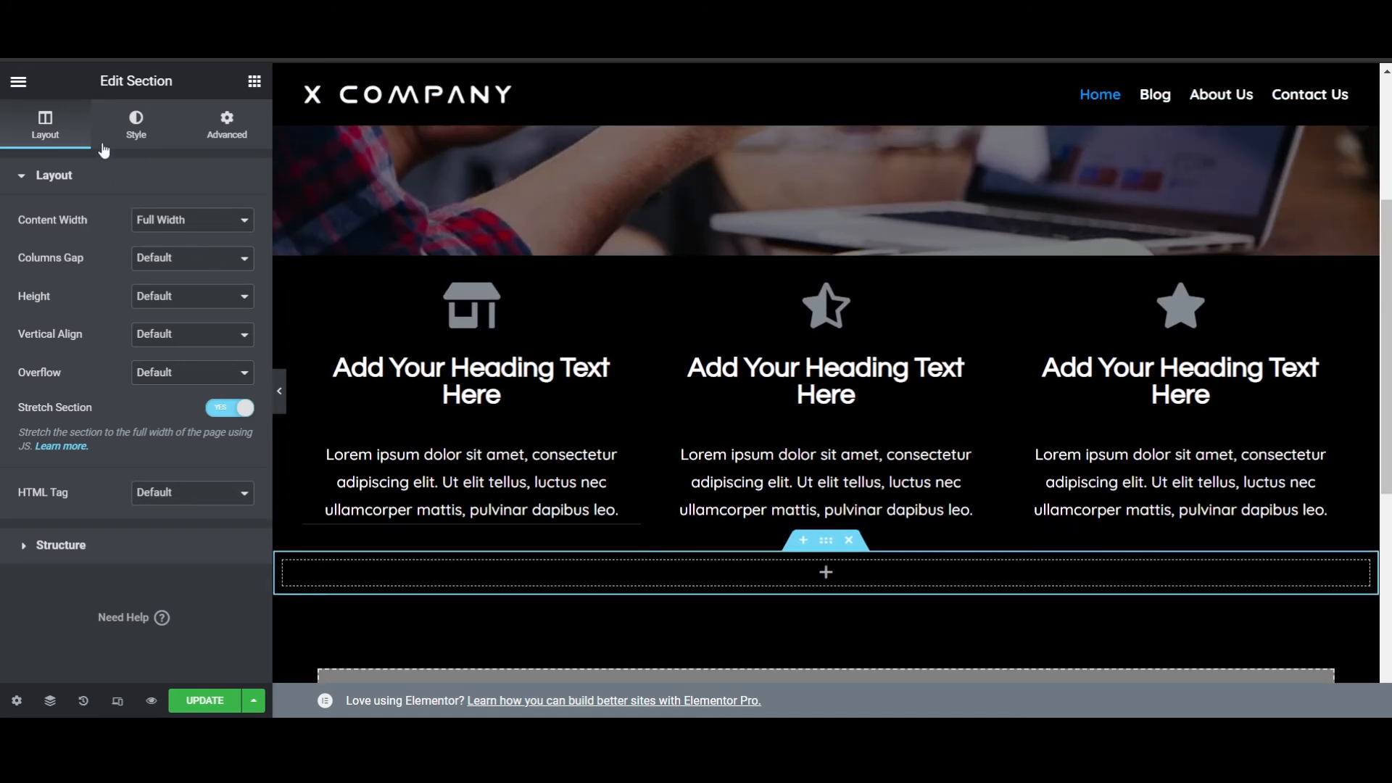
# - Give the section a gradient background with a bright, fully saturated blue as the first color
pyautogui.click(134, 129)
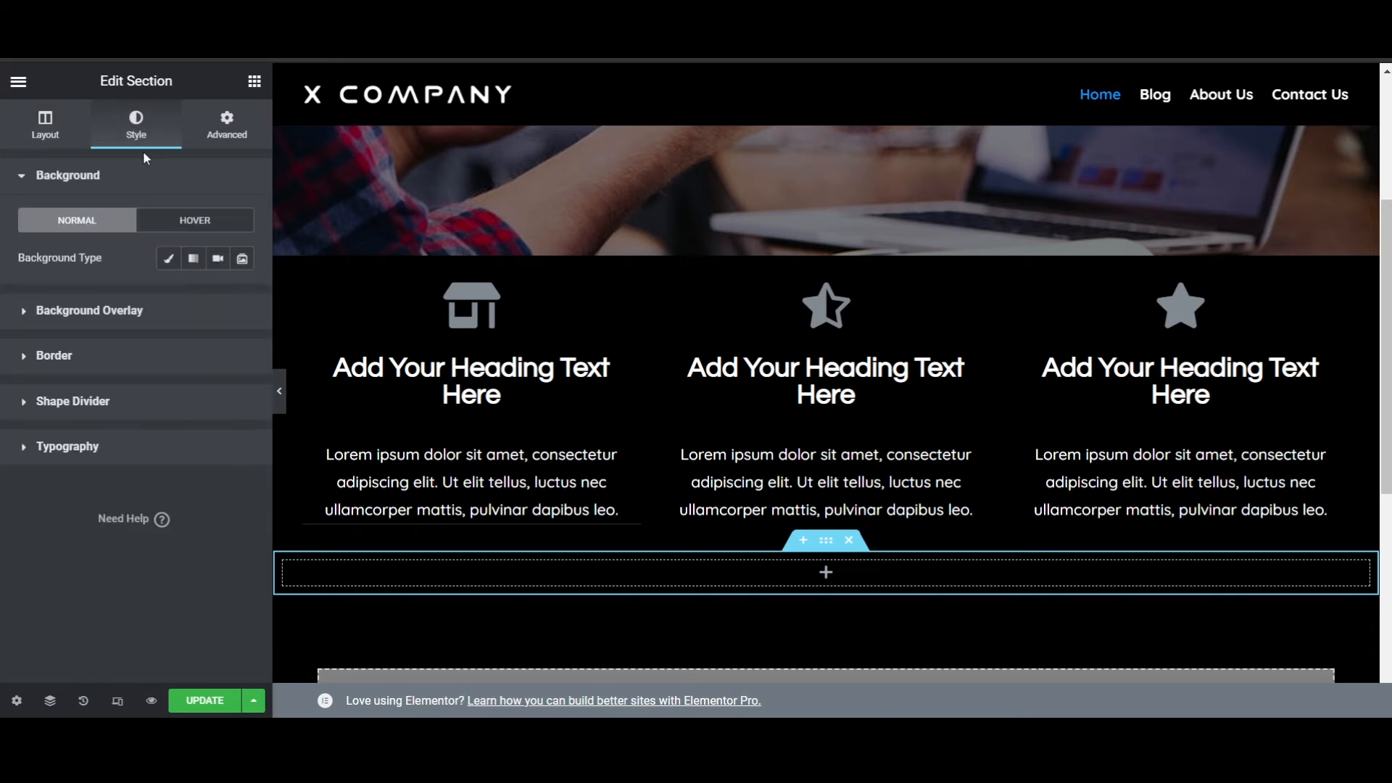
pyautogui.click(191, 271)
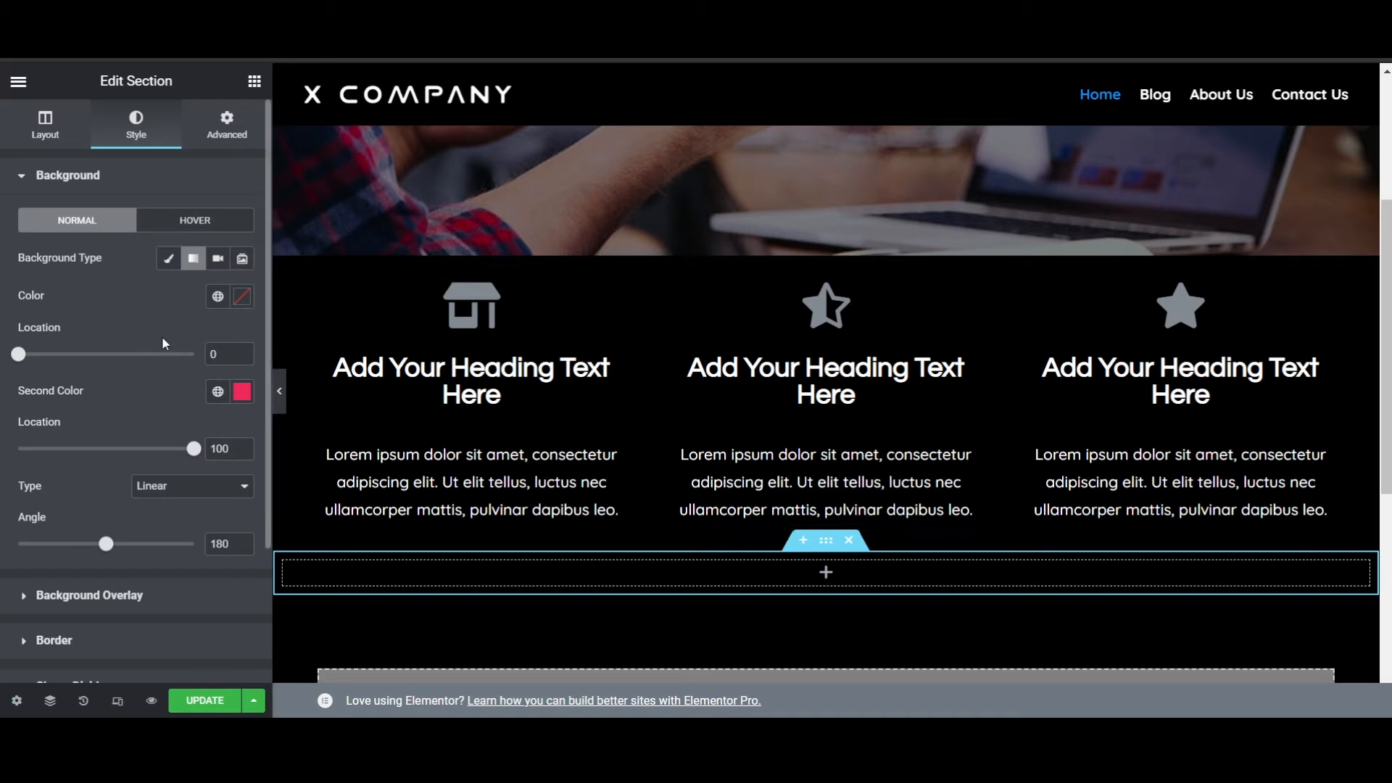
pyautogui.click(240, 299)
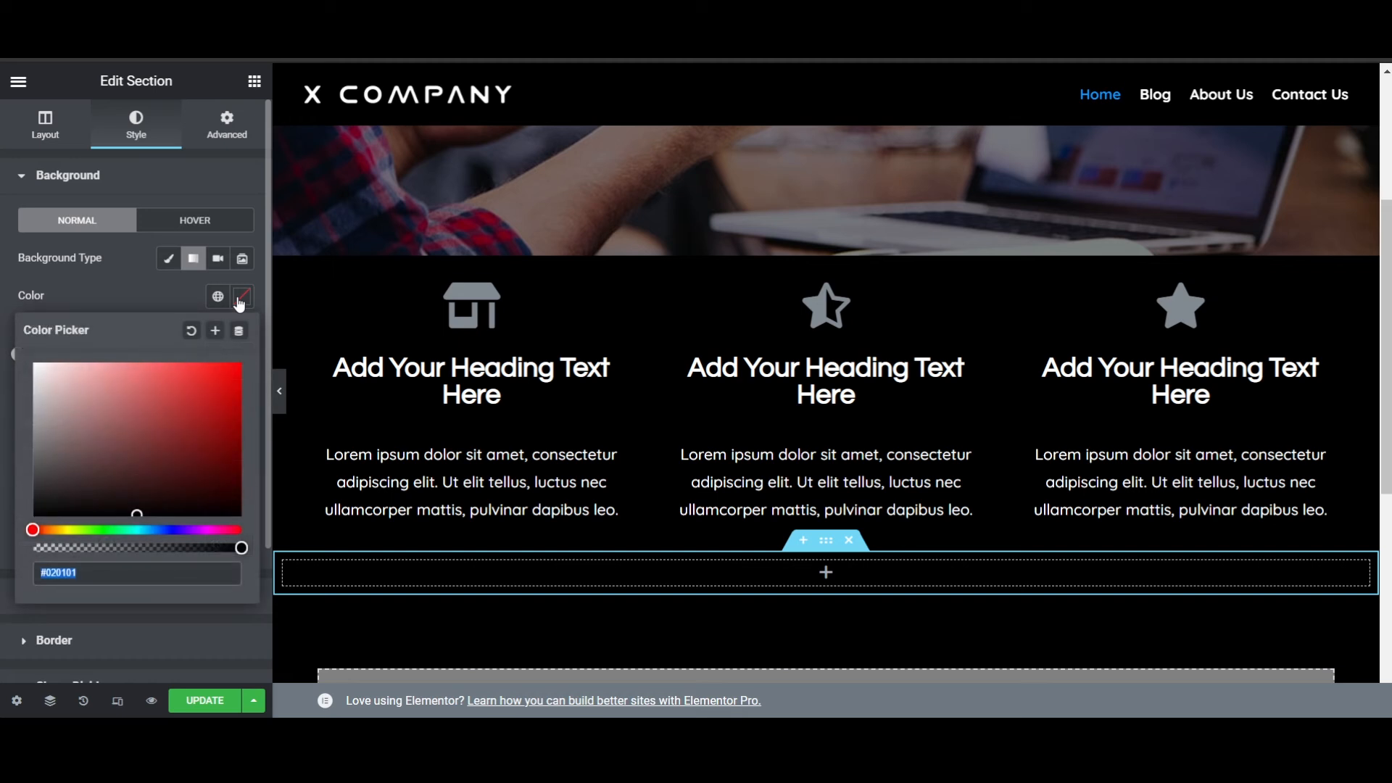
pyautogui.click(176, 531)
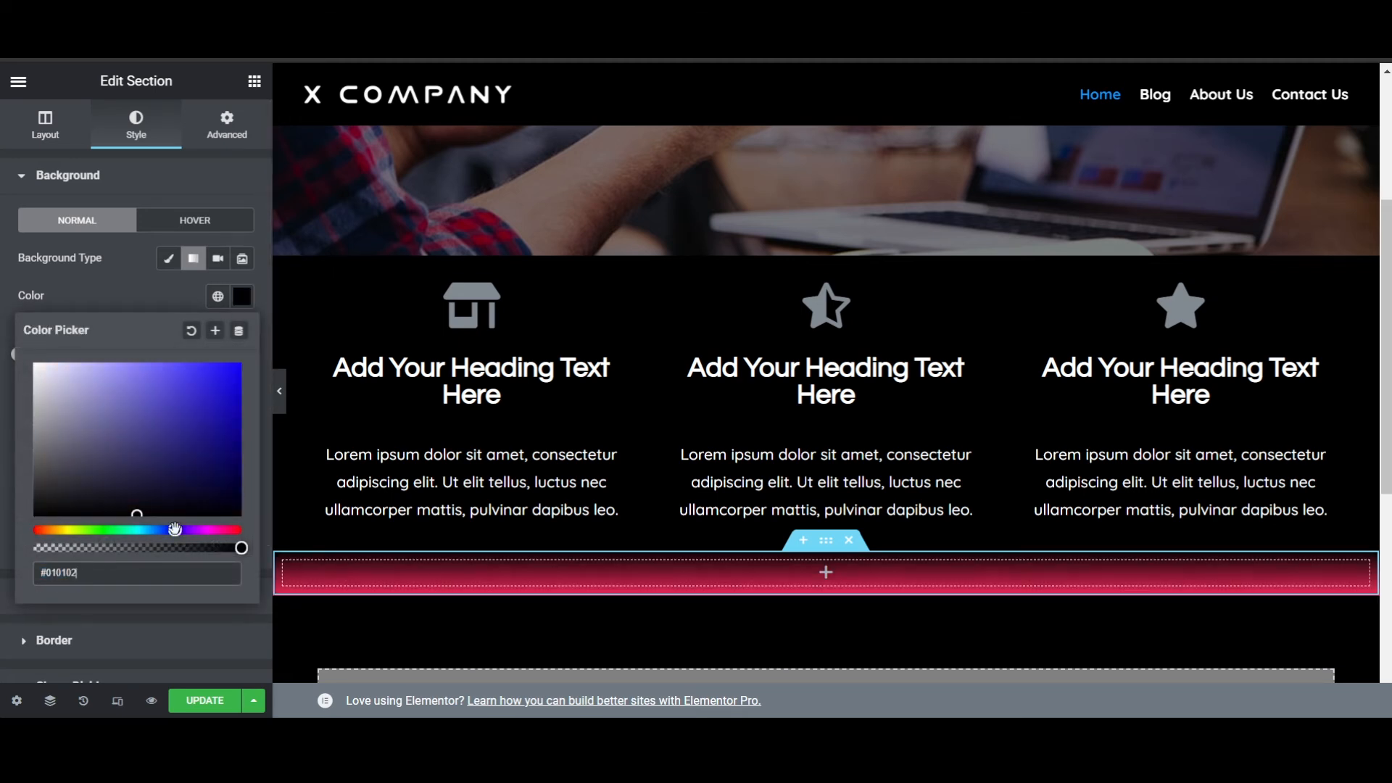
pyautogui.click(138, 303)
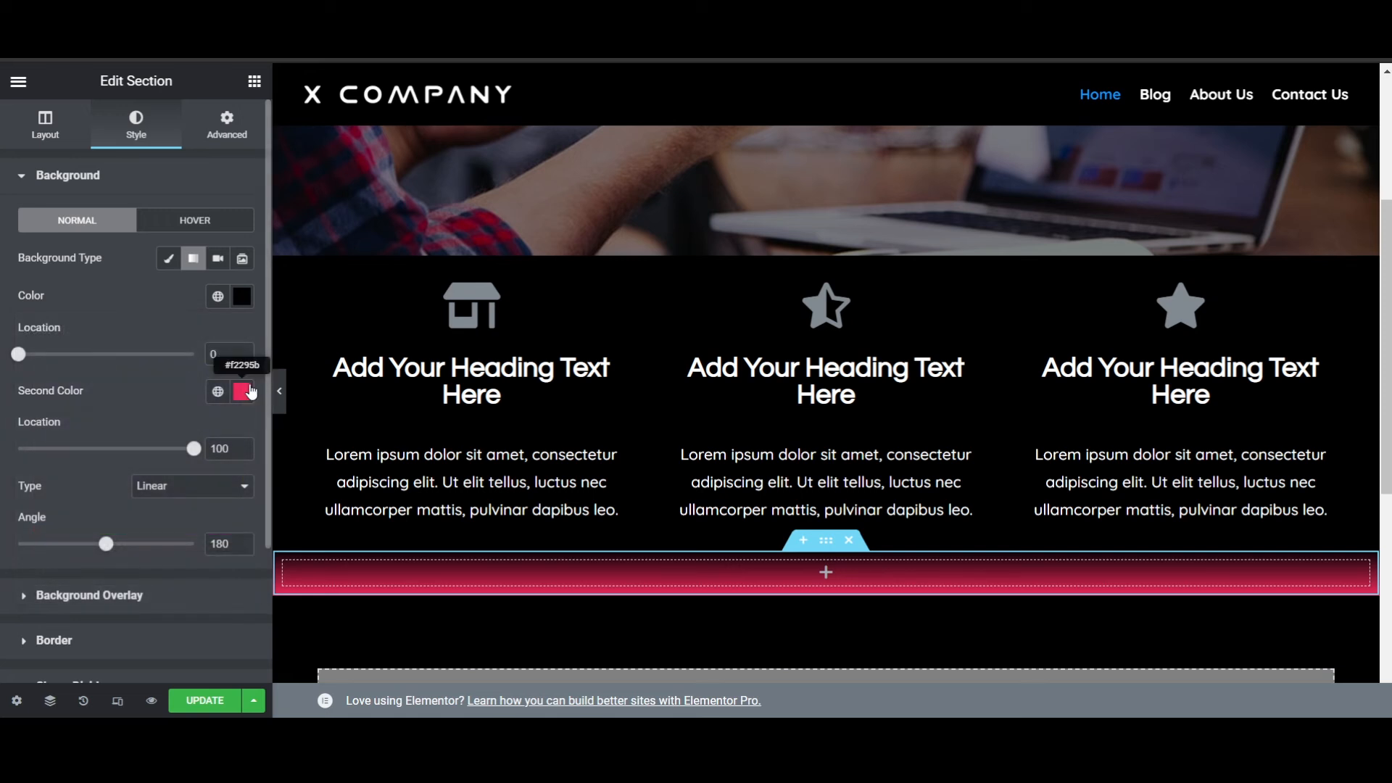
pyautogui.click(241, 296)
pyautogui.moveTo(193, 510); pyautogui.dragTo(238, 364)
pyautogui.click(163, 283)
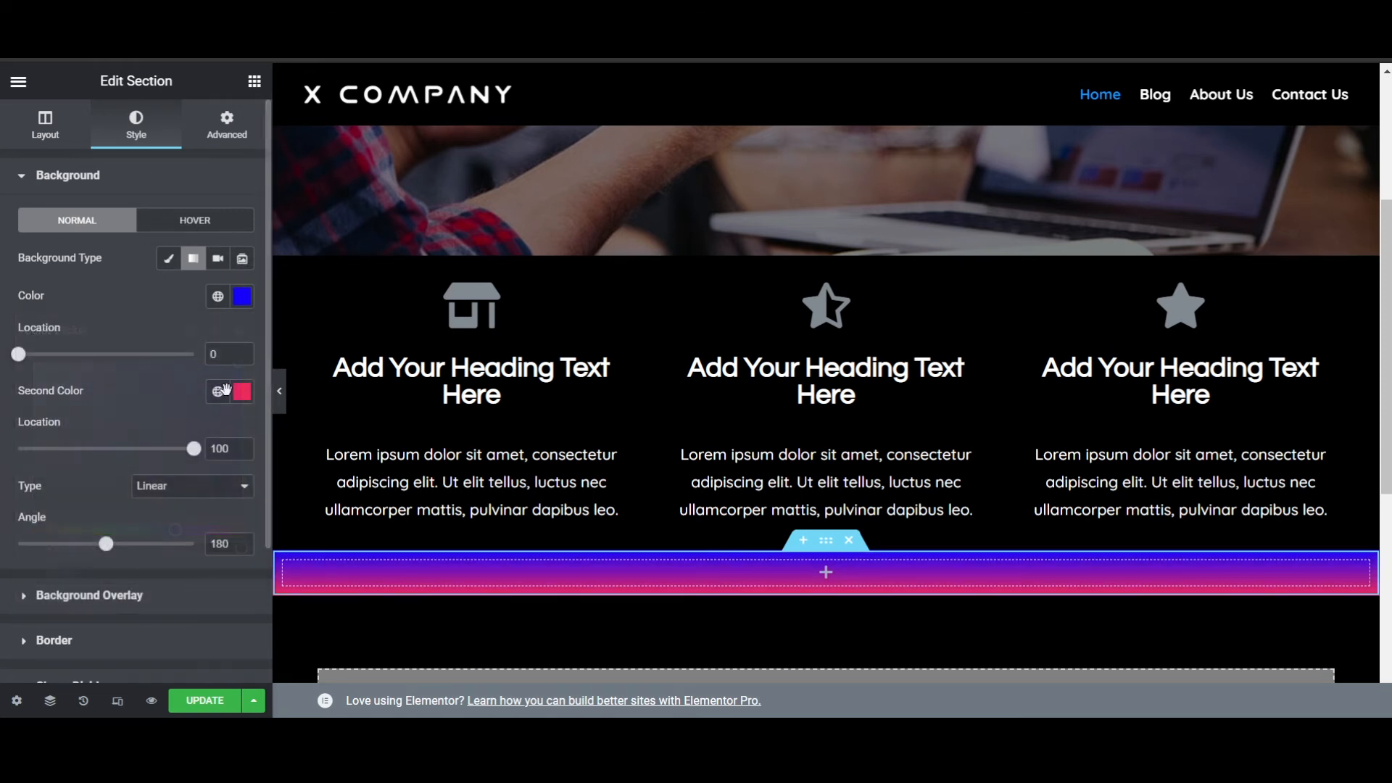
# - Set the gradient's second color to black (#000000) and its angle to 135
pyautogui.click(243, 391)
pyautogui.moveTo(183, 473); pyautogui.dragTo(6, 678)
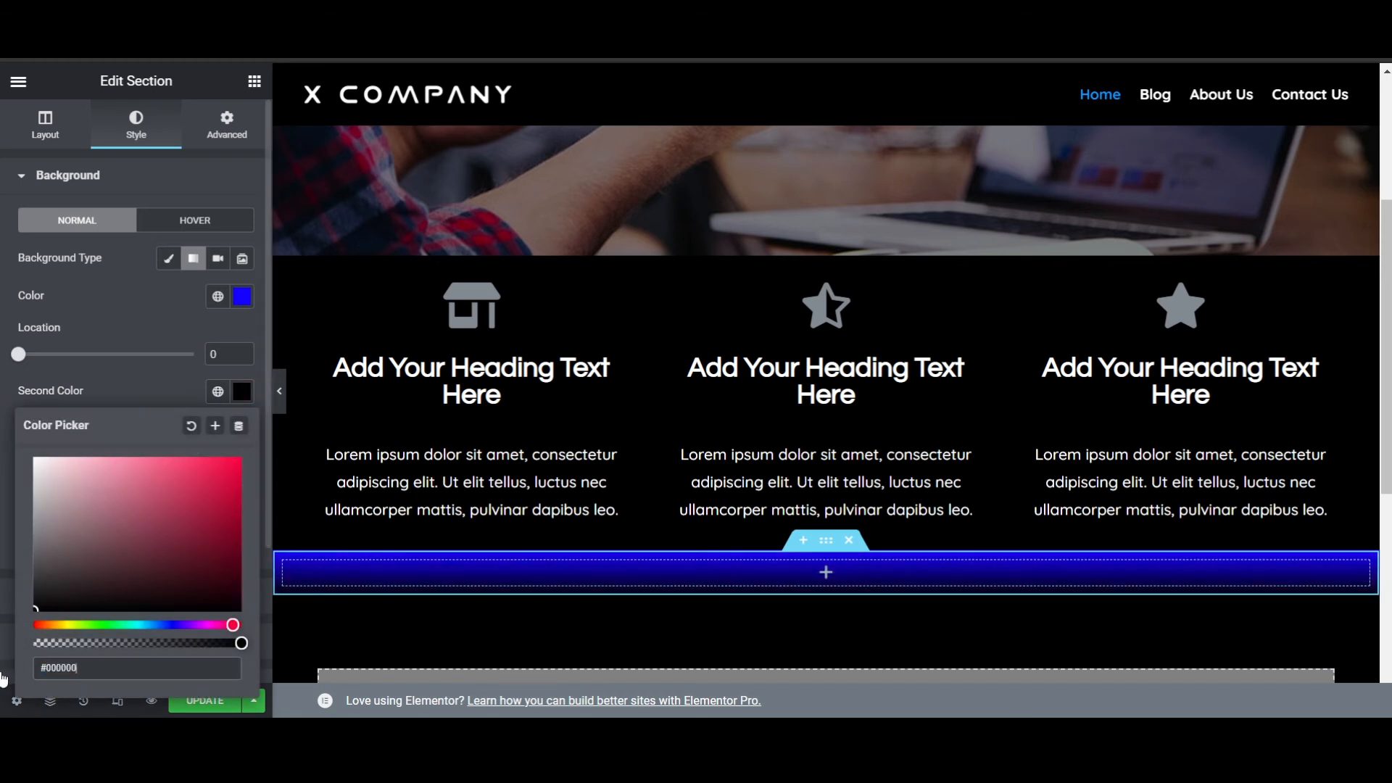
pyautogui.click(133, 308)
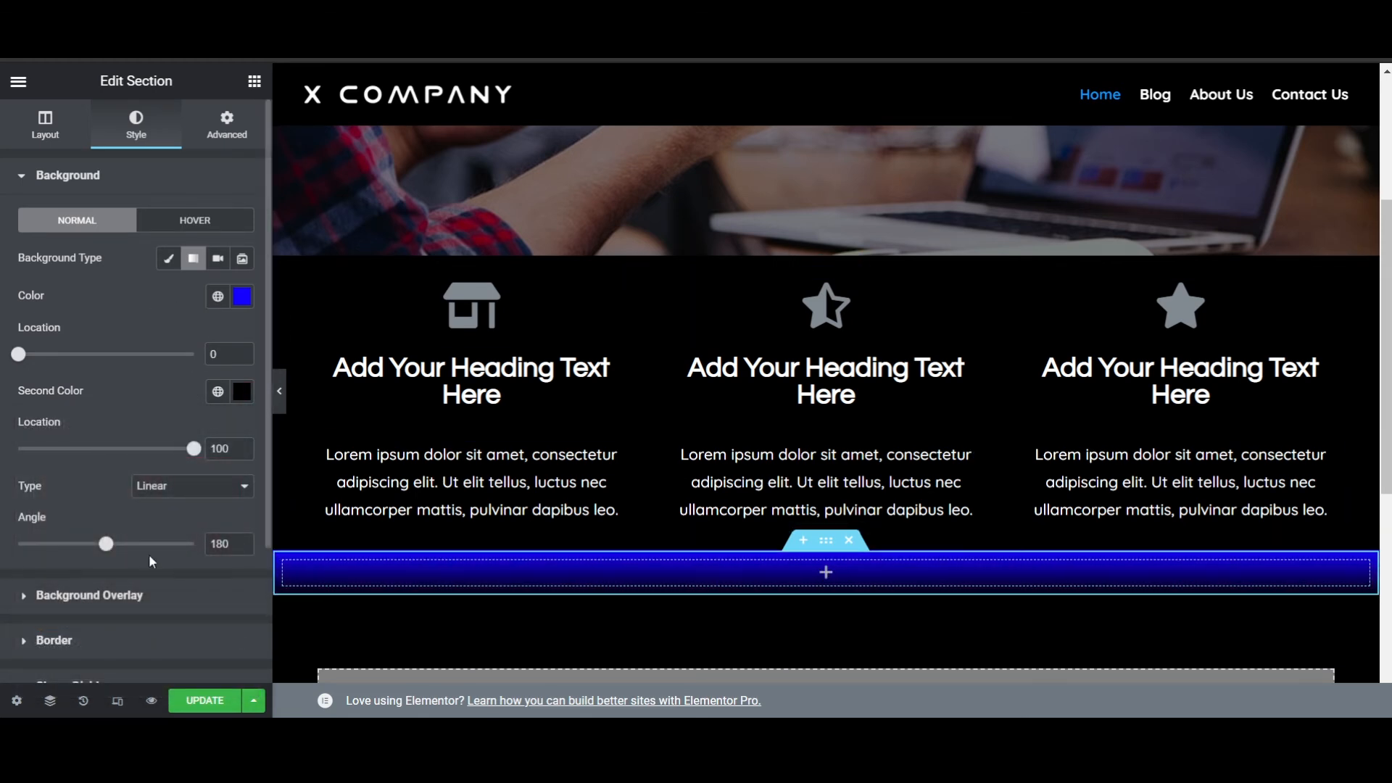
pyautogui.doubleClick(219, 544)
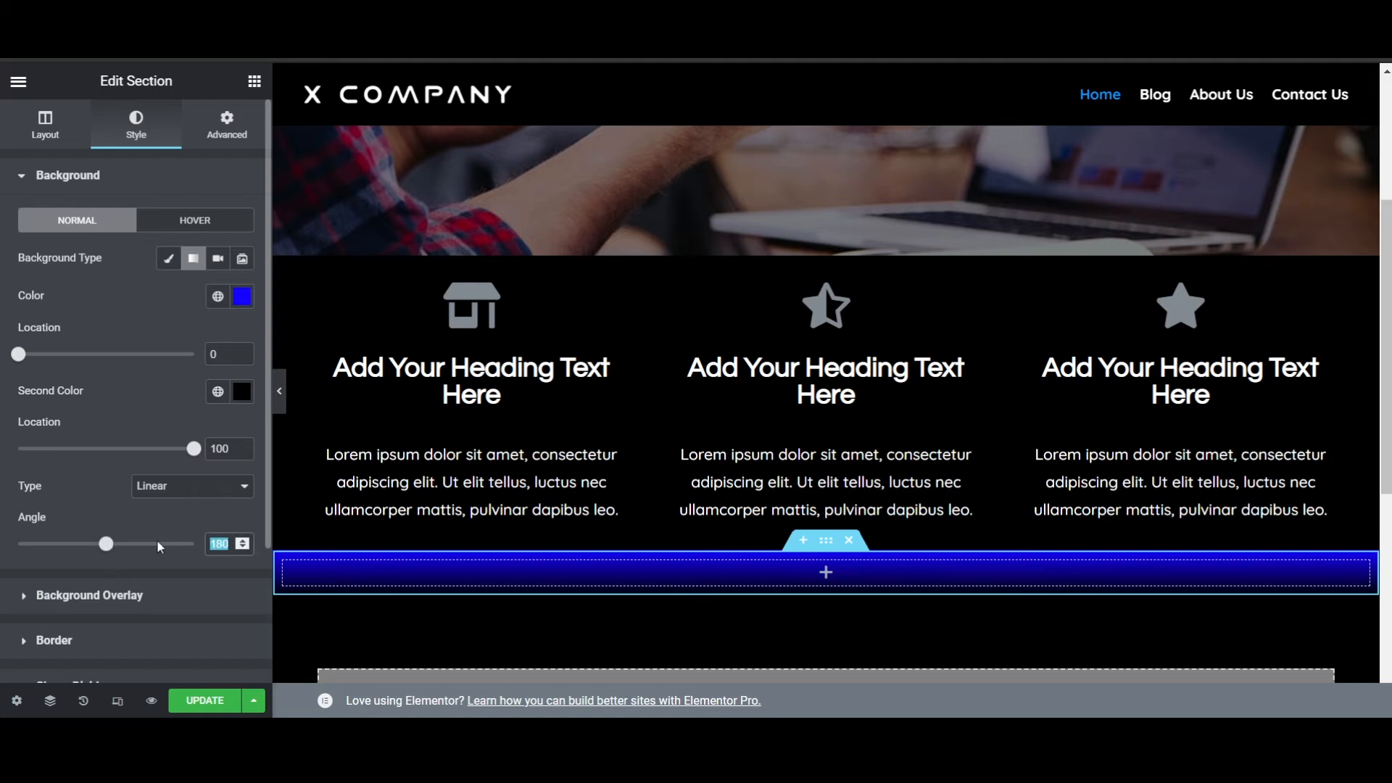
pyautogui.write('135')
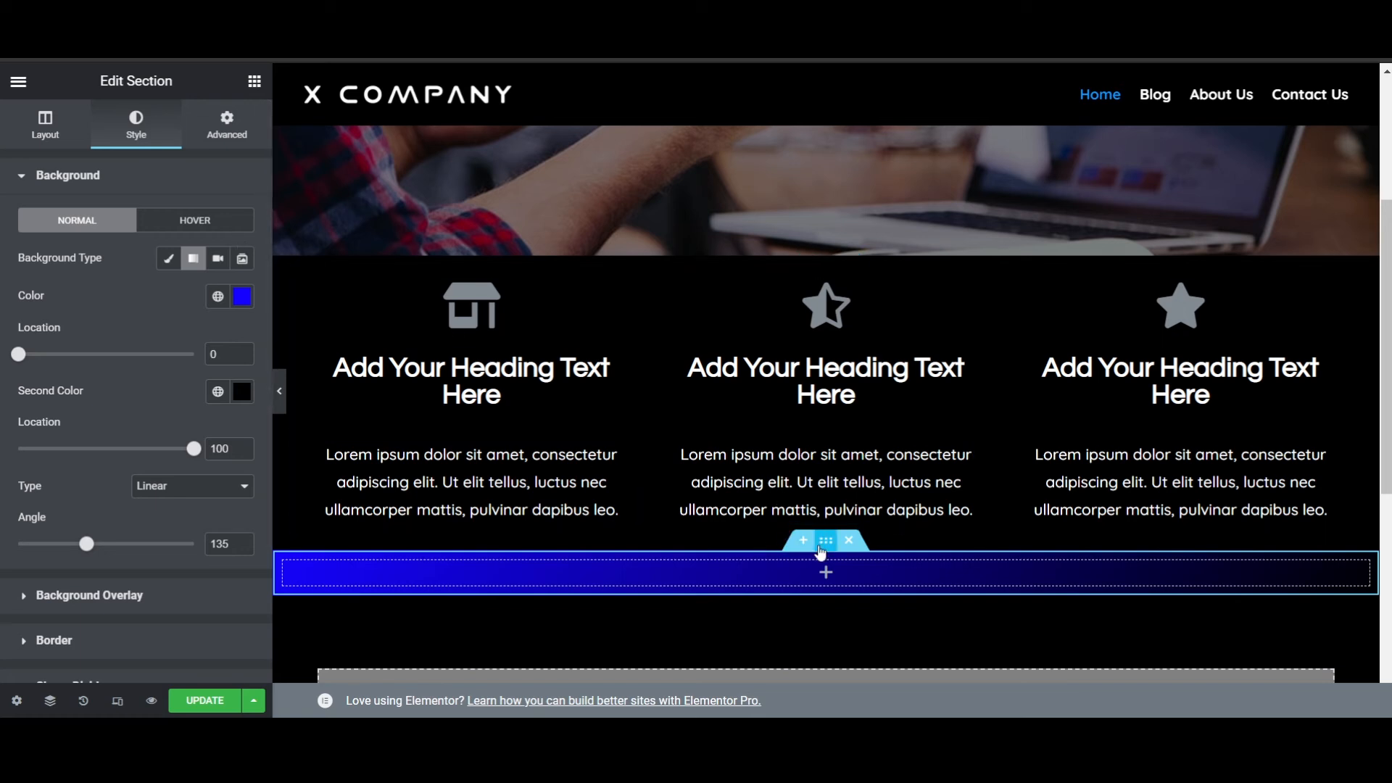
# - Set the gradient section's height to Min Height with a minimum of 200 px
pyautogui.click(47, 118)
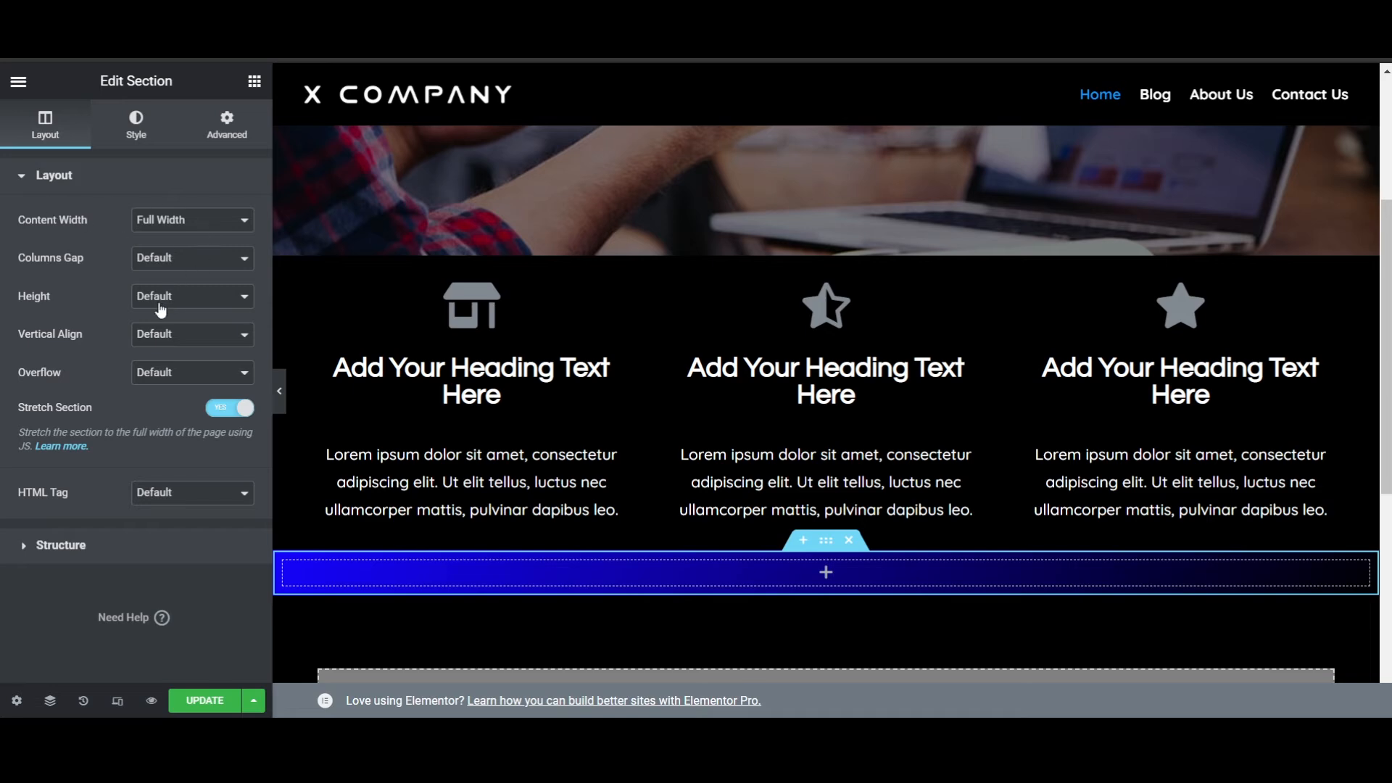
pyautogui.click(193, 339)
pyautogui.scroll(-4, 838, 429)
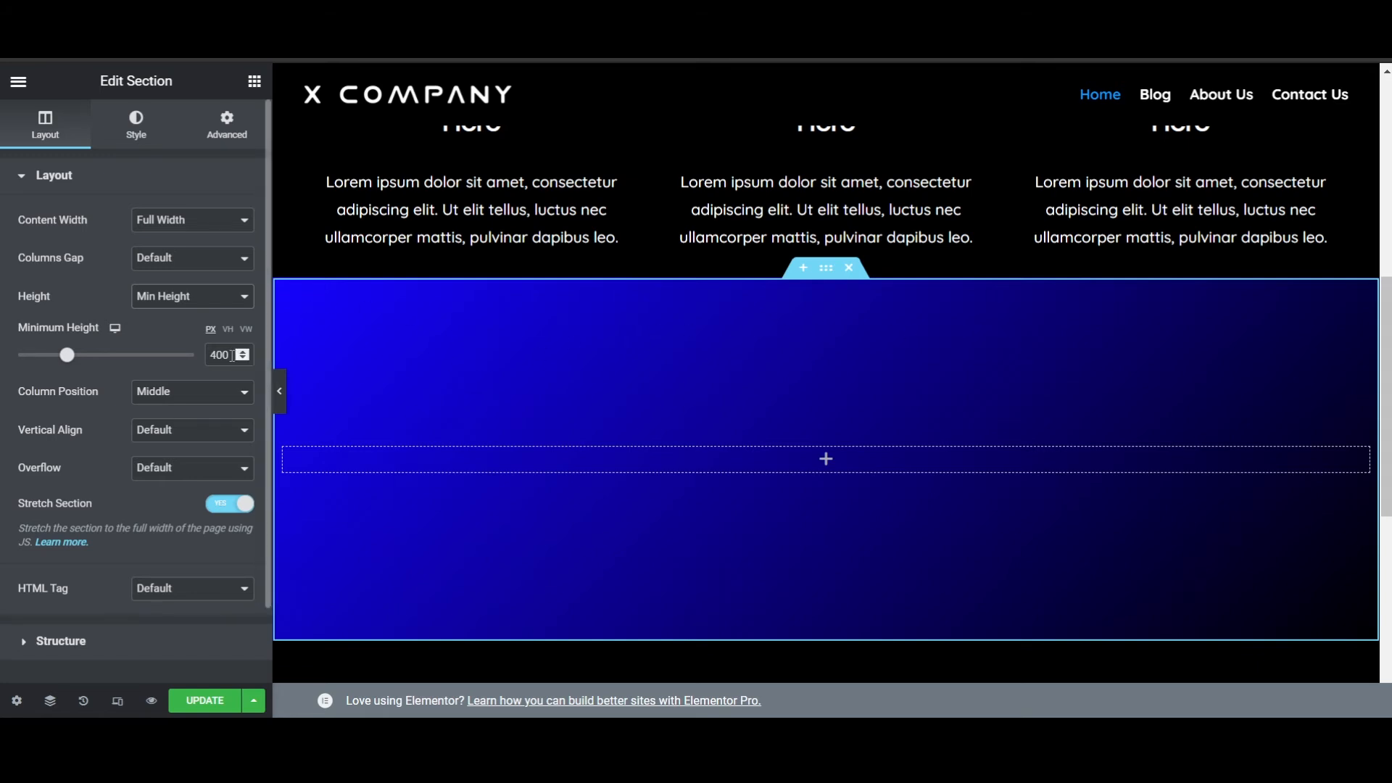
pyautogui.write('200')
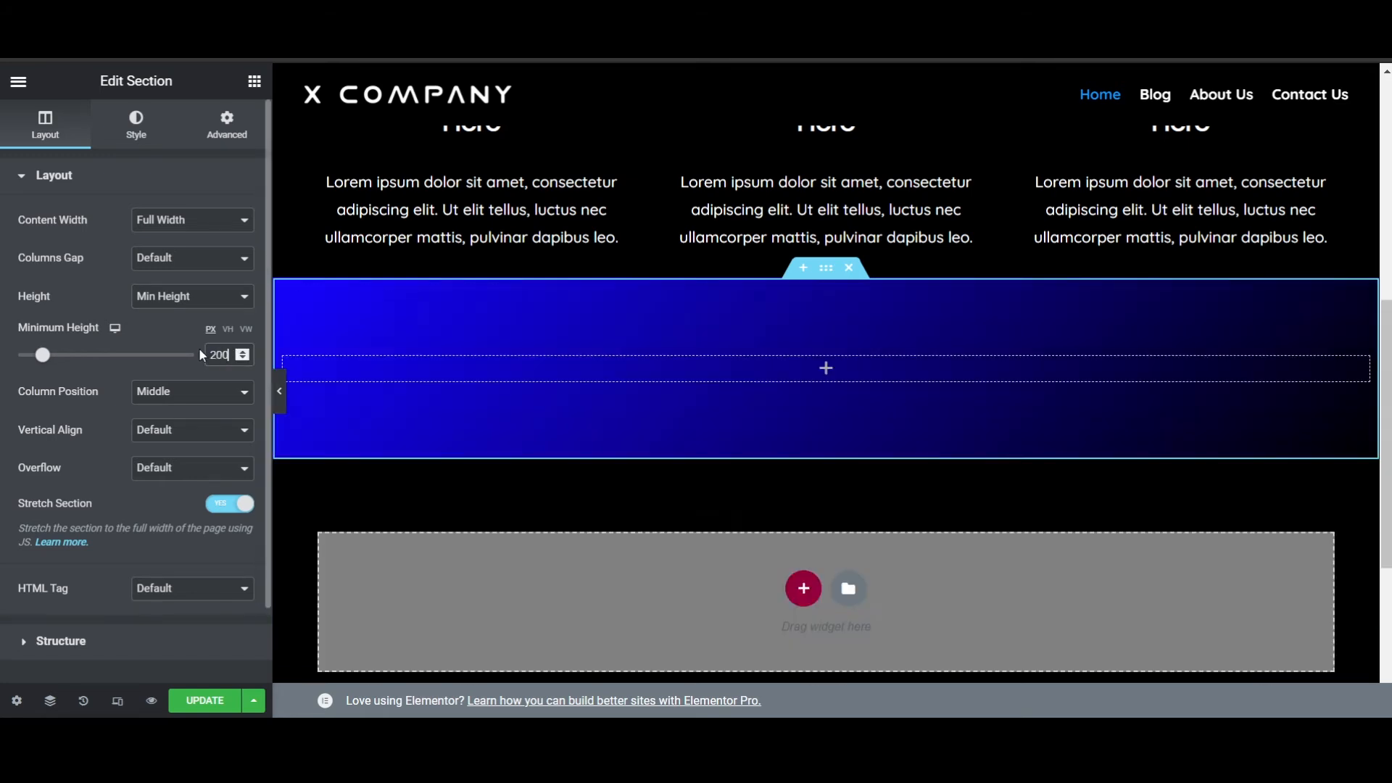
pyautogui.scroll(5, 1111, 424)
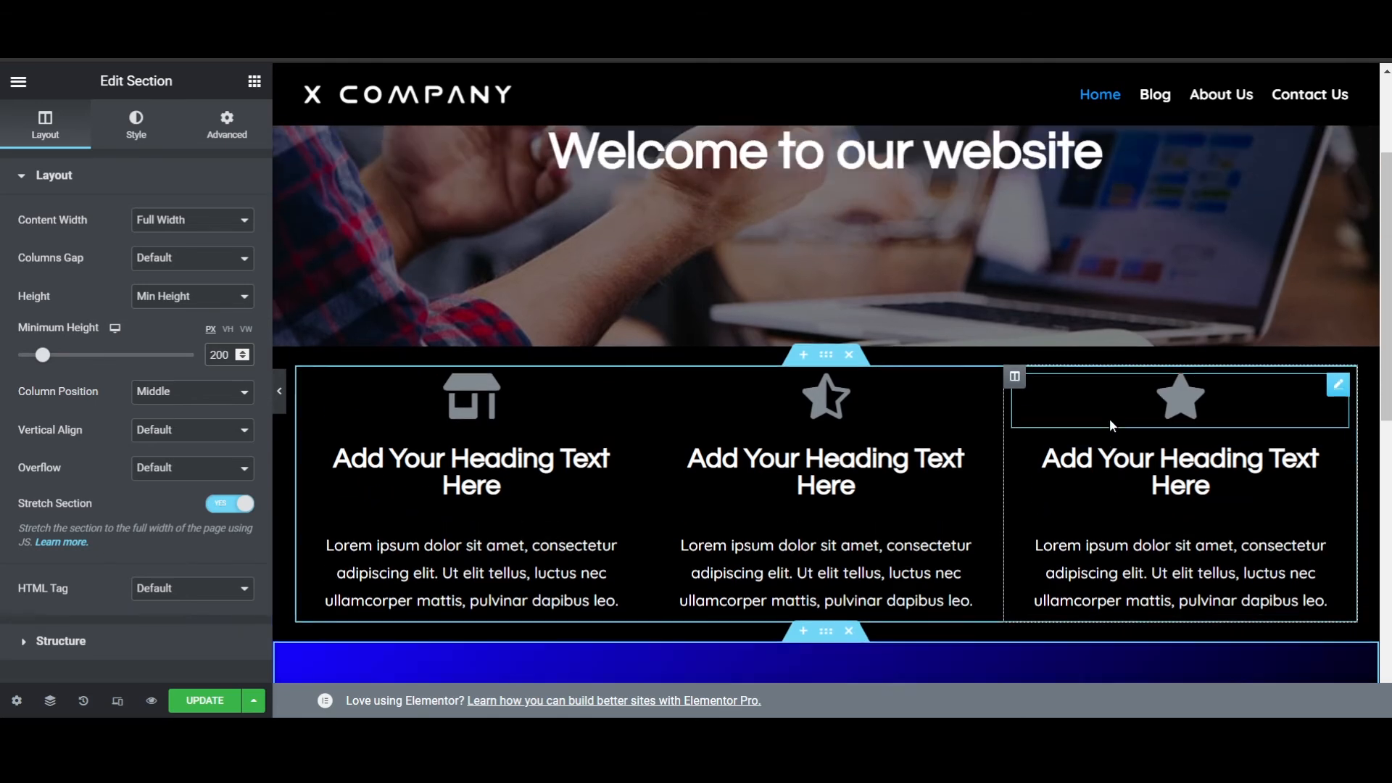
pyautogui.scroll(-1, 871, 360)
pyautogui.scroll(-5, 881, 421)
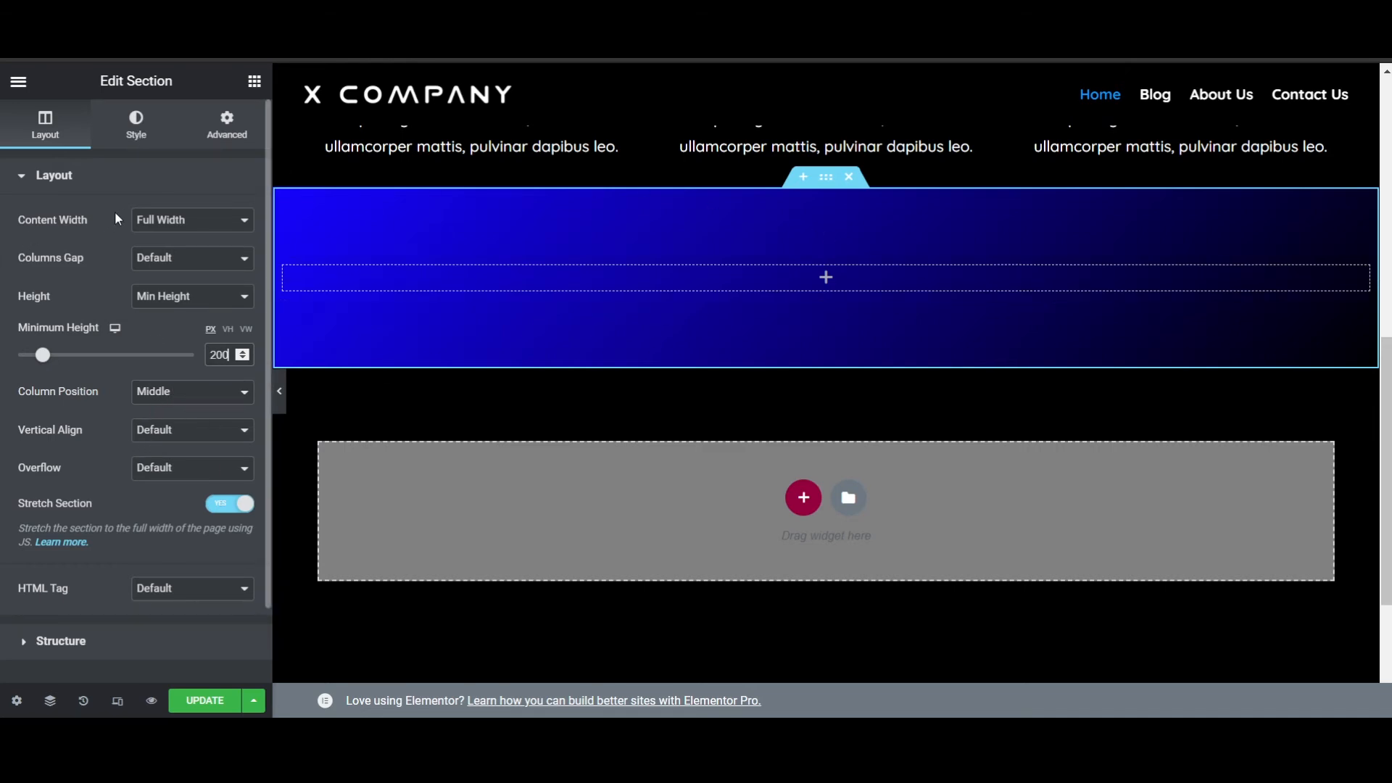
# - Insert a two-column Inner Section into the gradient section and set its second column's width to 35%
pyautogui.click(255, 82)
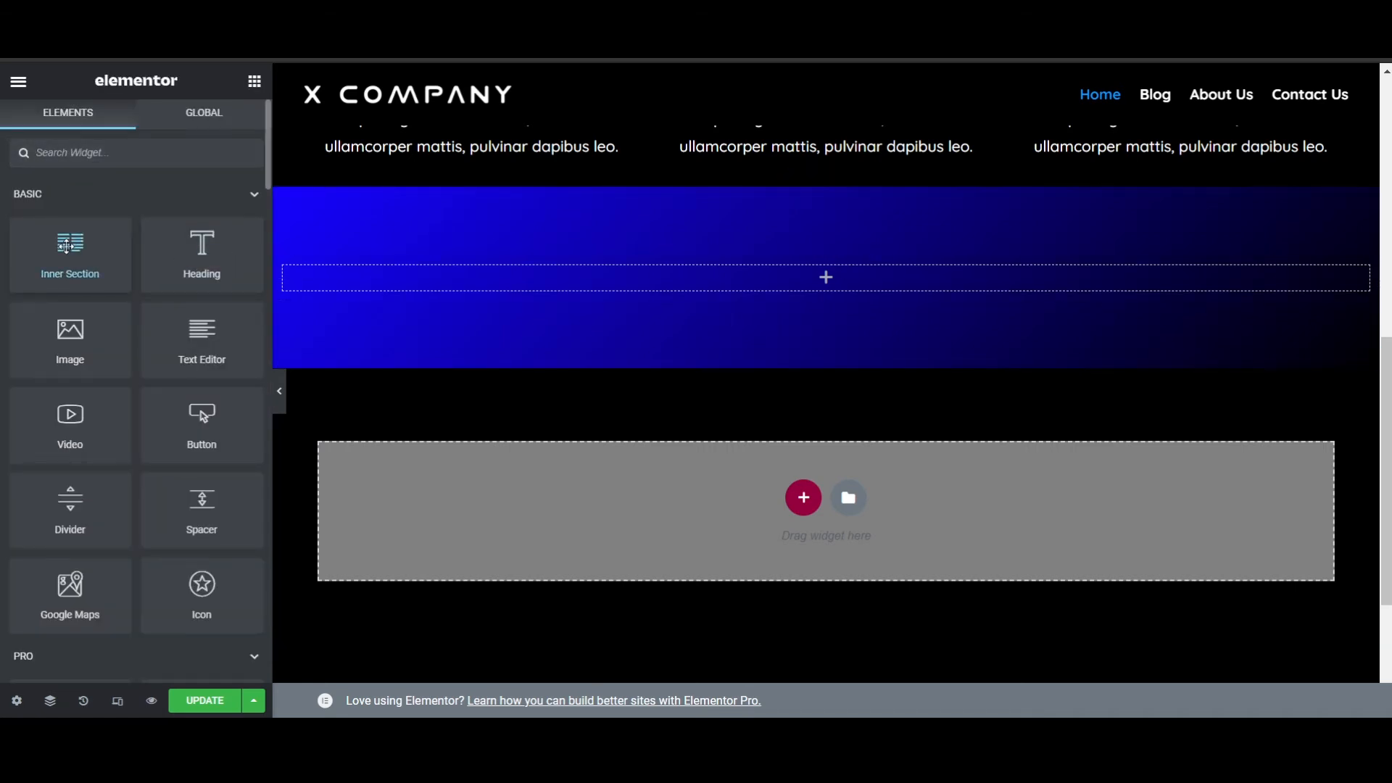
pyautogui.moveTo(66, 248); pyautogui.dragTo(678, 287)
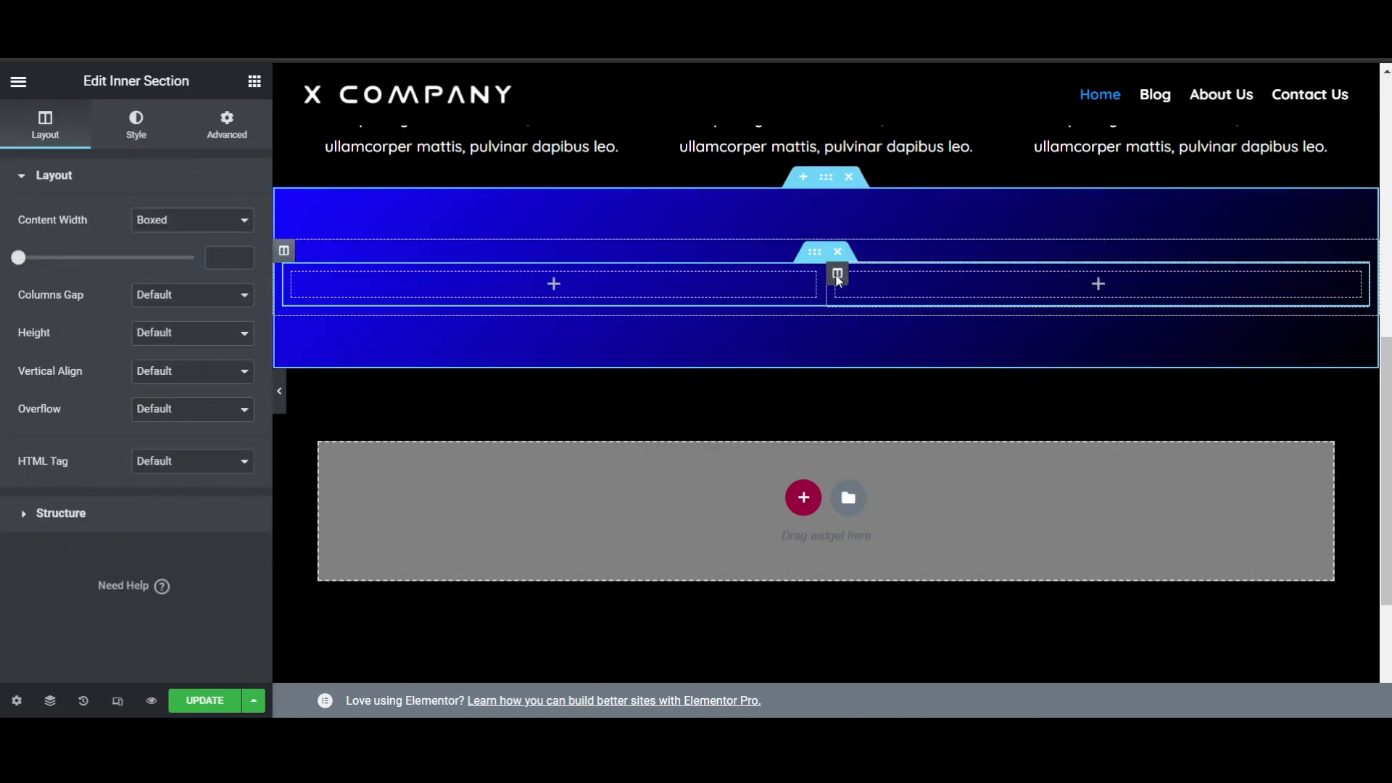
pyautogui.rightClick(838, 280)
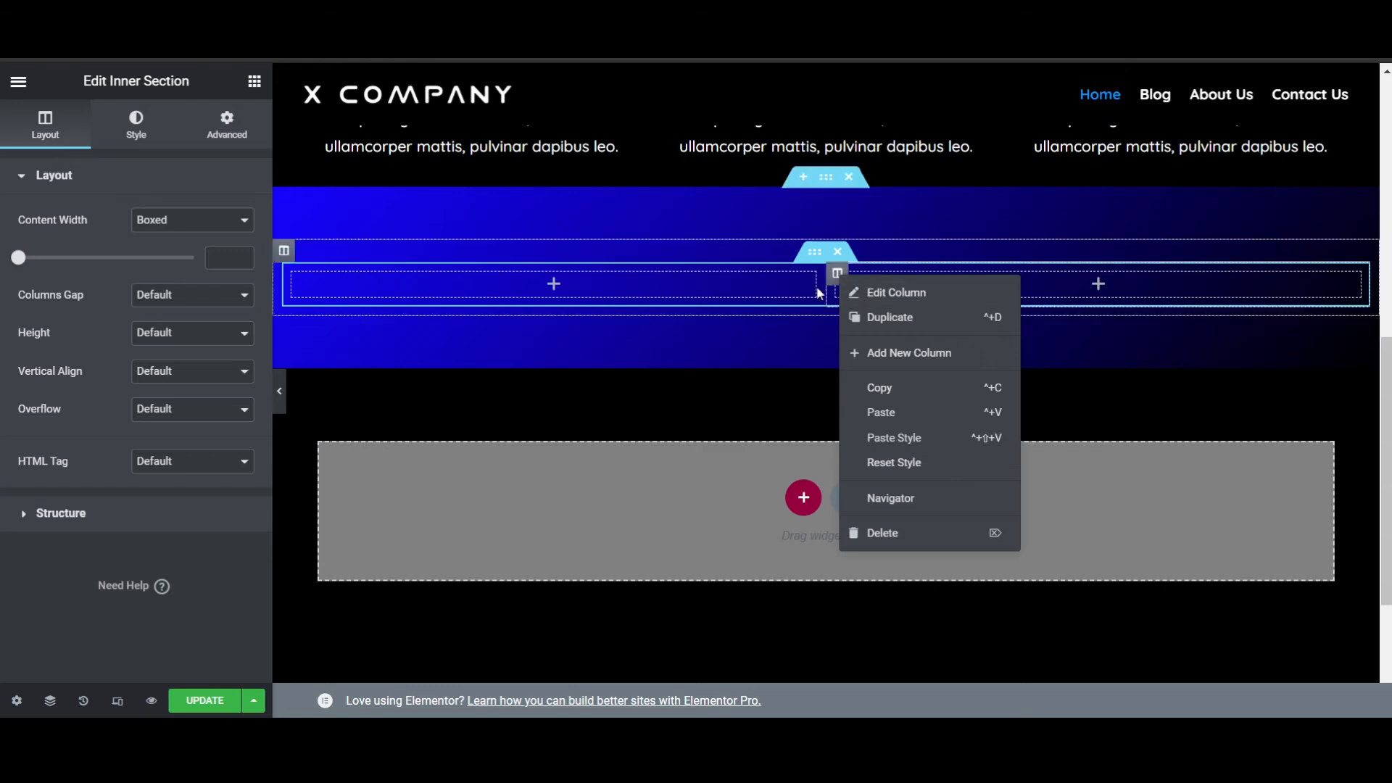
pyautogui.click(836, 279)
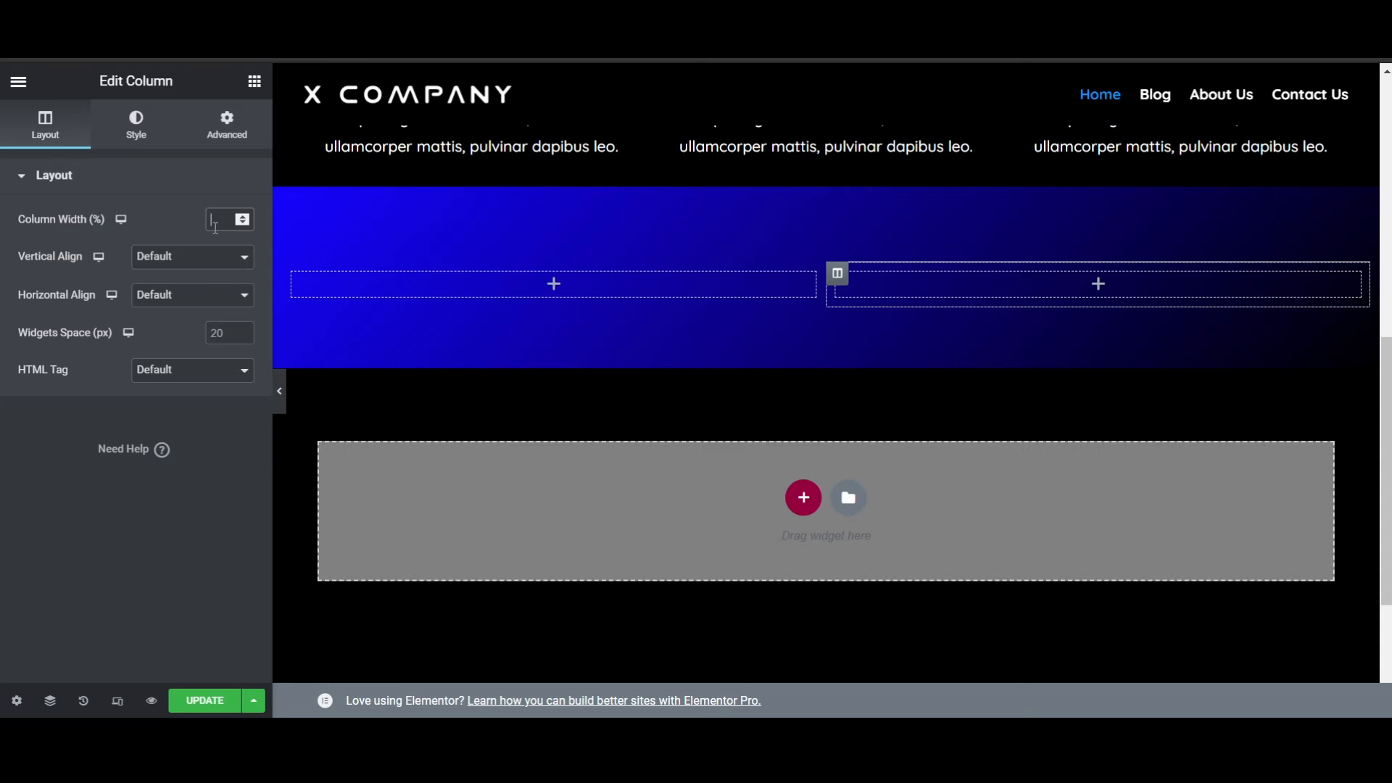
pyautogui.write('25')
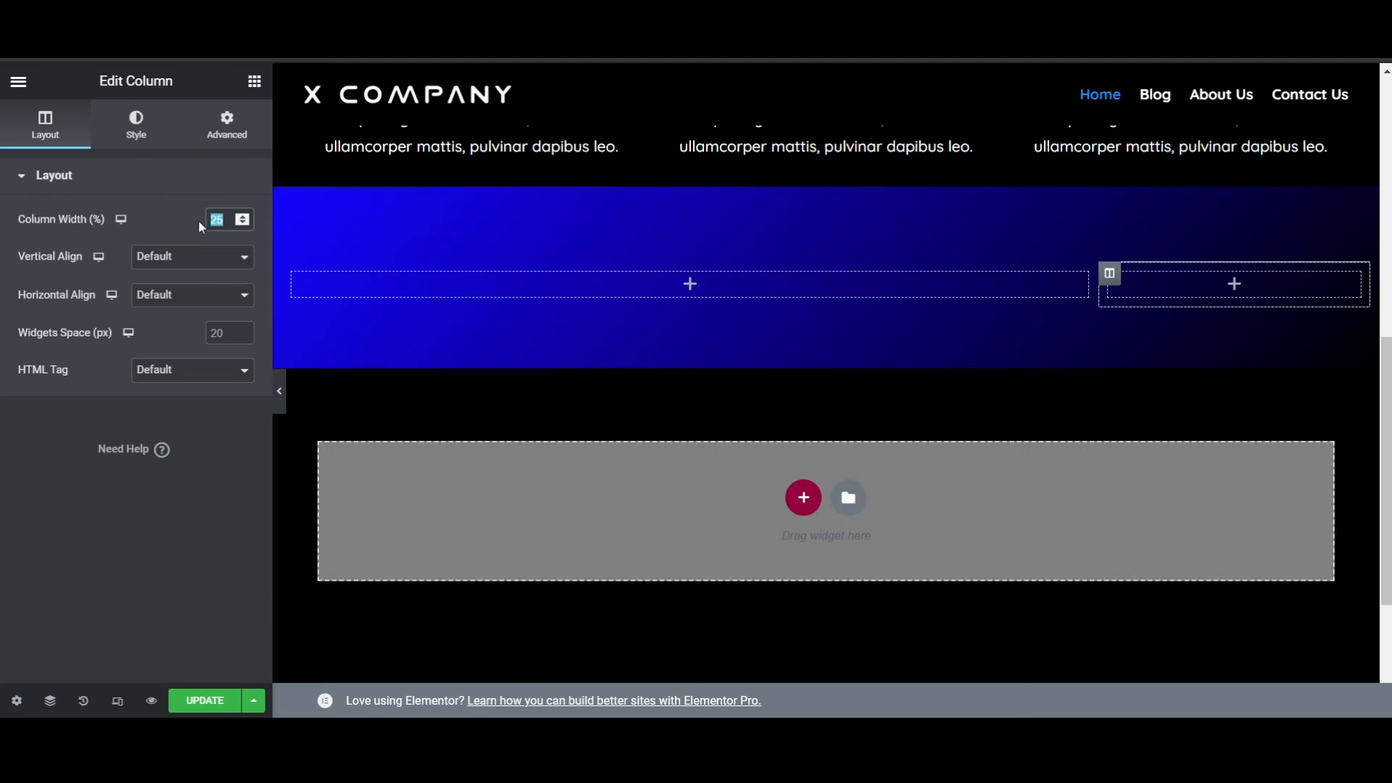
pyautogui.write('35')
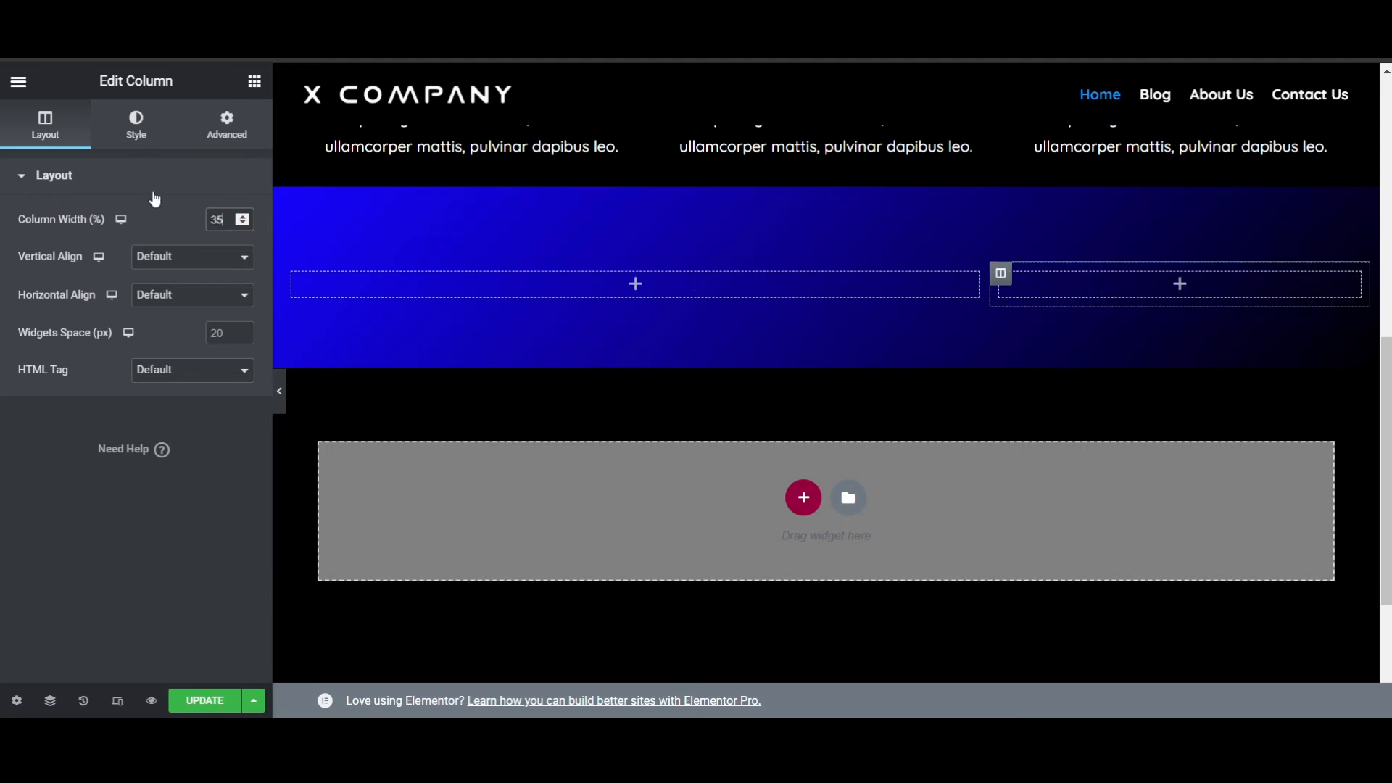
# - Add a Button widget to the second column of the gradient section's inner section
pyautogui.click(155, 192)
pyautogui.click(254, 81)
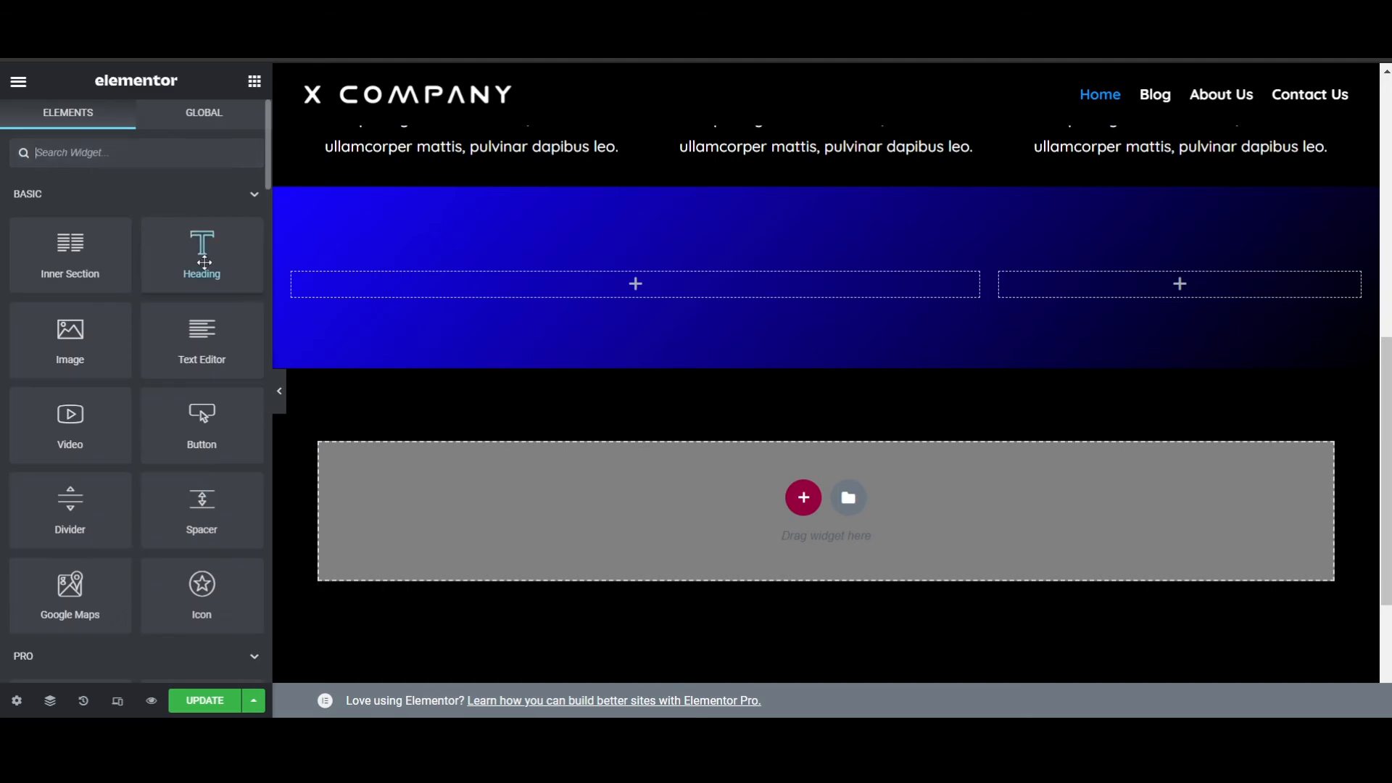
pyautogui.moveTo(200, 423); pyautogui.dragTo(1078, 279)
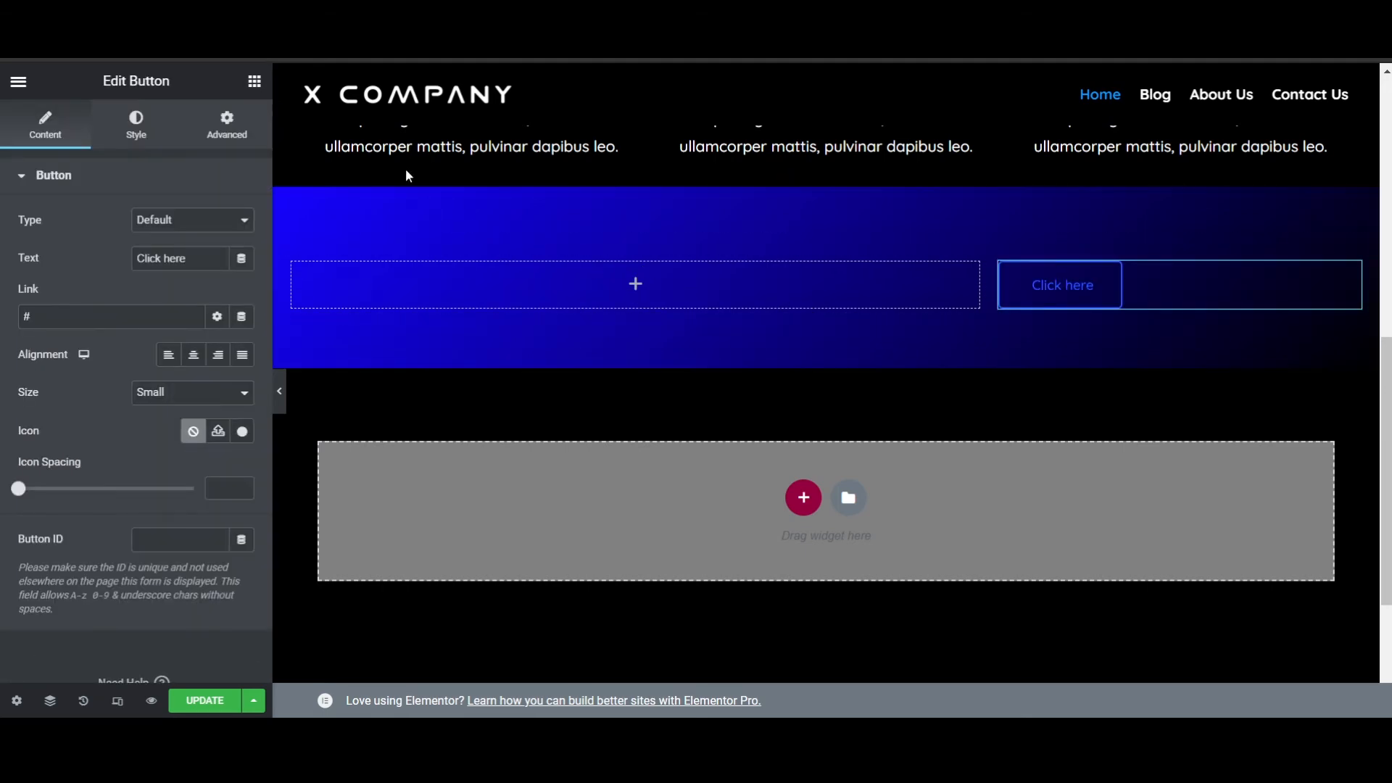
# - Add a Heading widget reading "Start Now!" to the first inner column and align it right
pyautogui.click(254, 81)
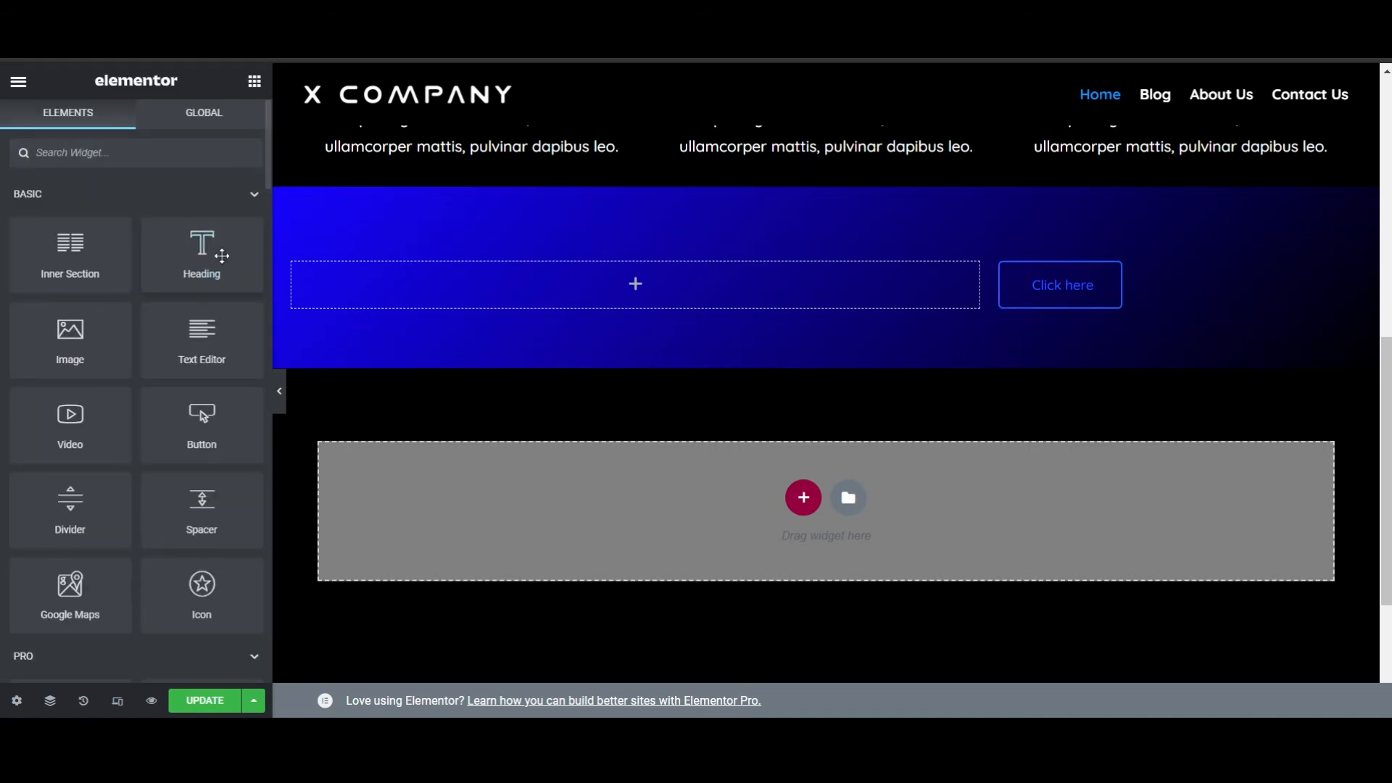
pyautogui.moveTo(222, 255); pyautogui.dragTo(578, 279)
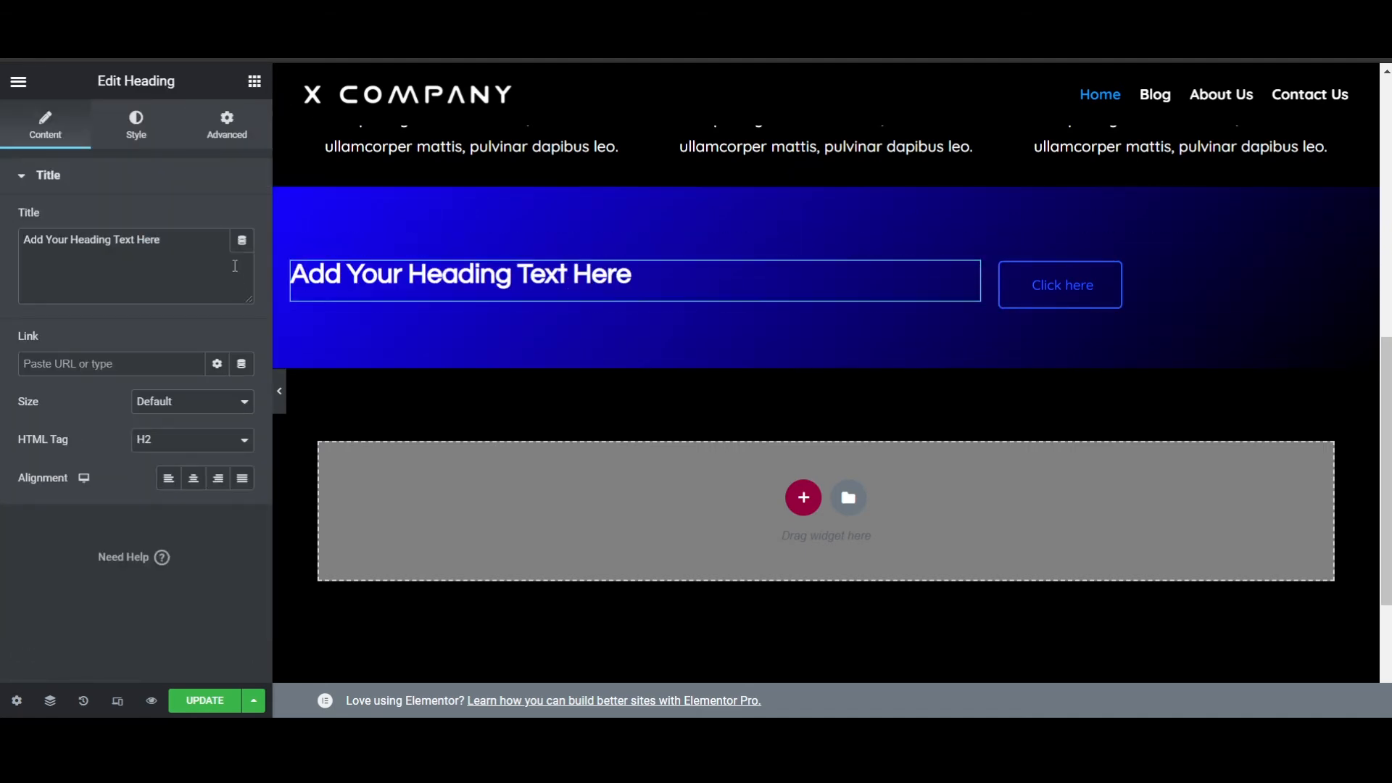
pyautogui.moveTo(234, 266); pyautogui.dragTo(2, 244)
pyautogui.write('S')
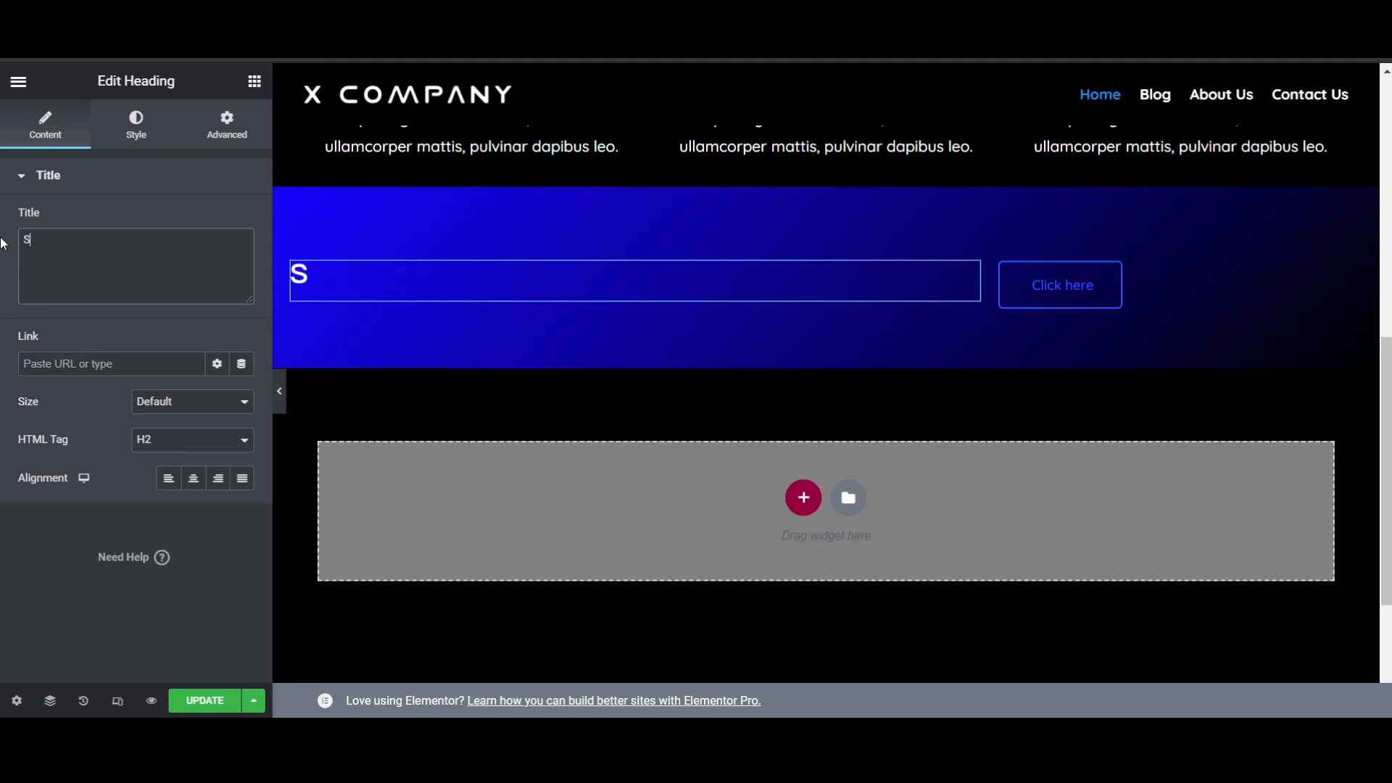
pyautogui.write('tart Now!')
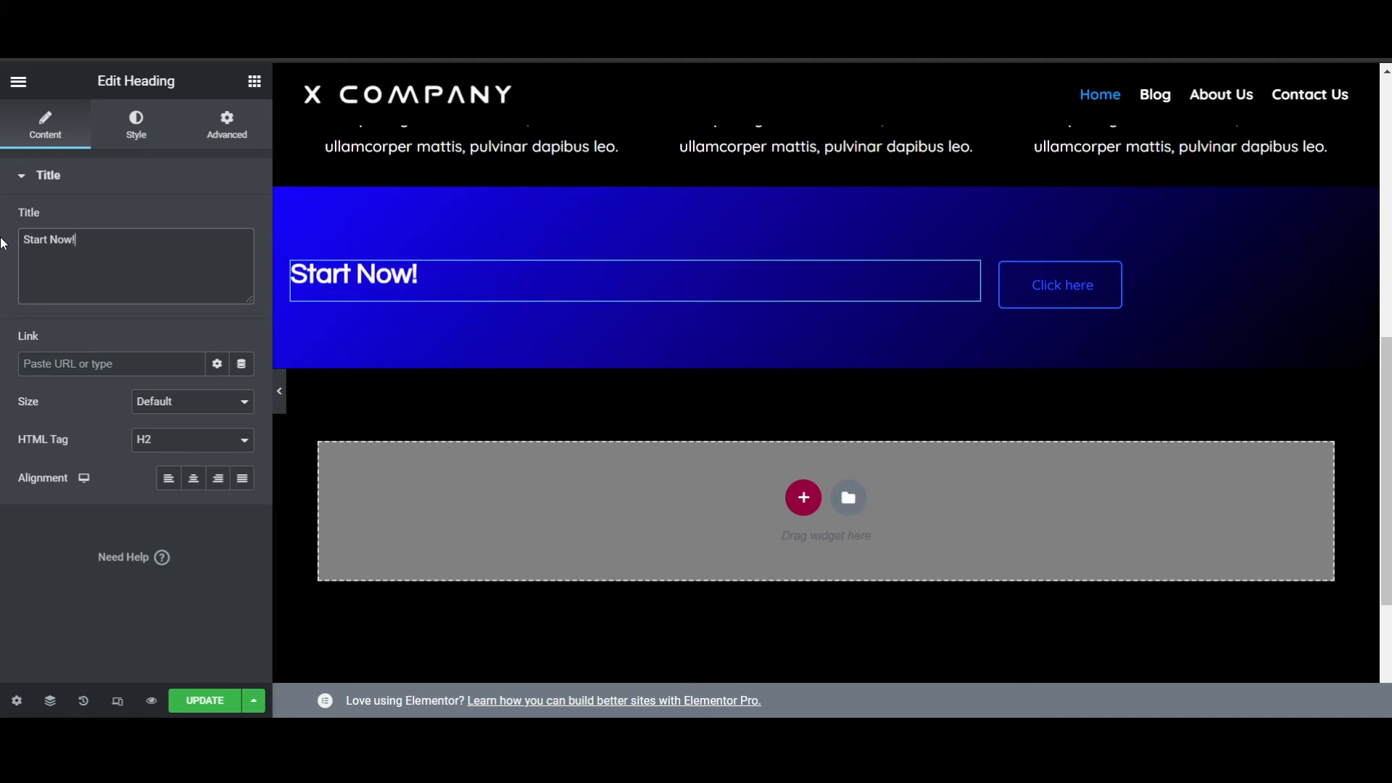
pyautogui.click(219, 480)
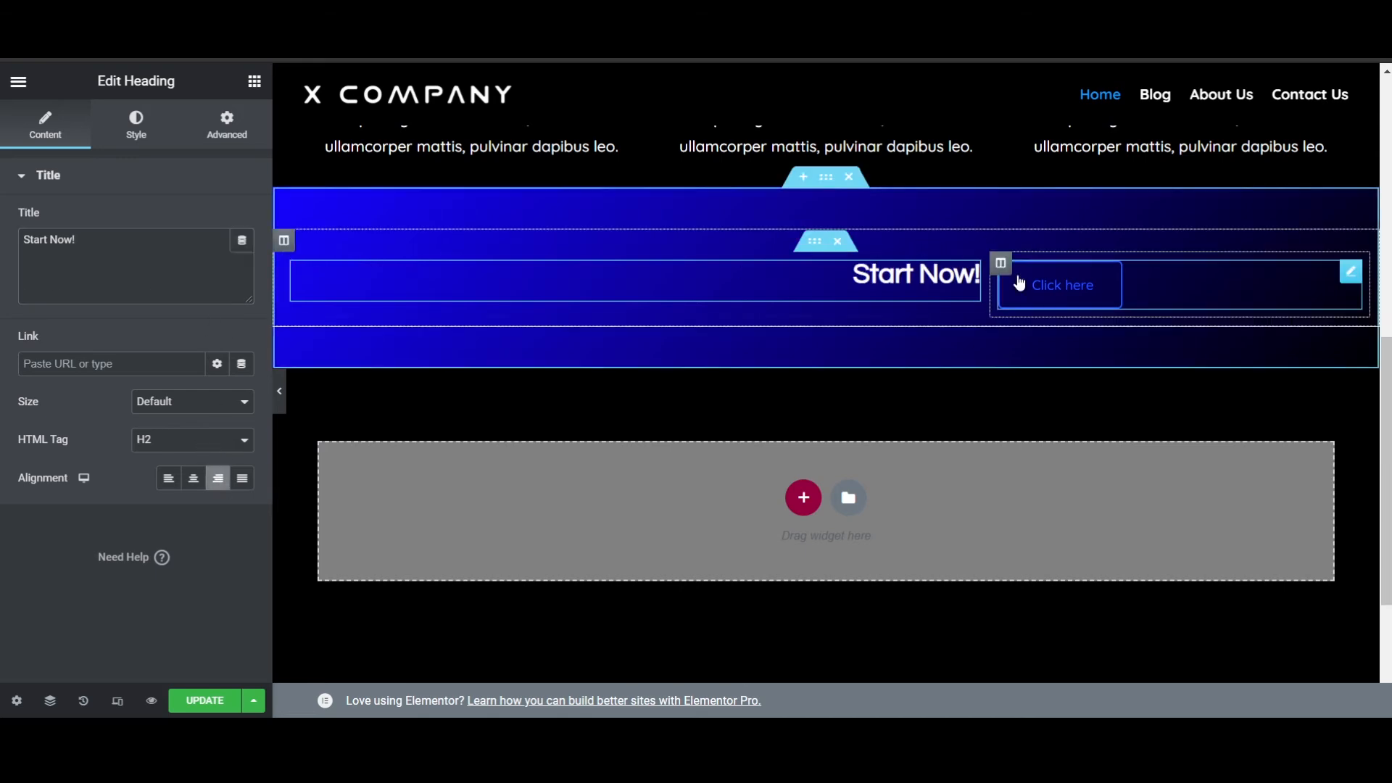
# - Unlink the "Start Now!" heading's margin values and set its top margin to 10 px
pyautogui.click(1064, 294)
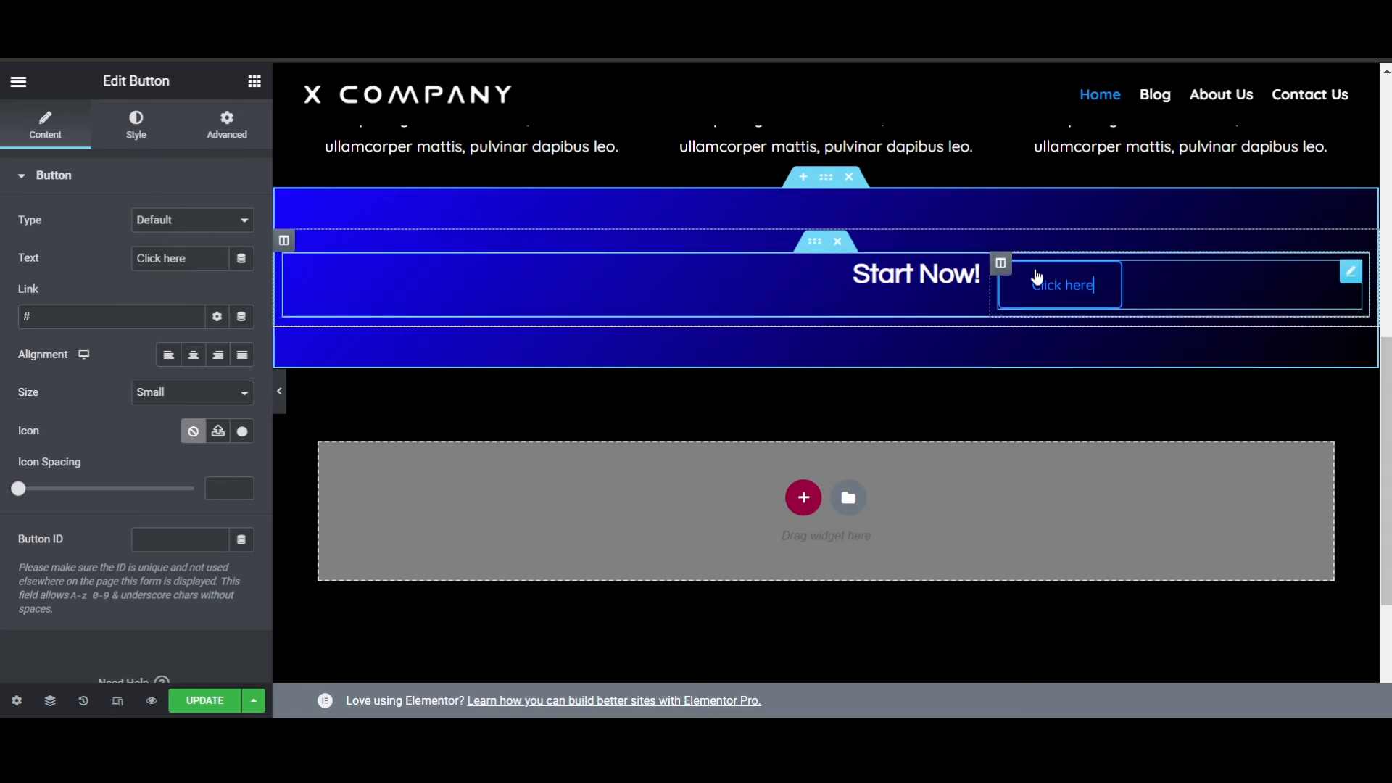
pyautogui.click(138, 125)
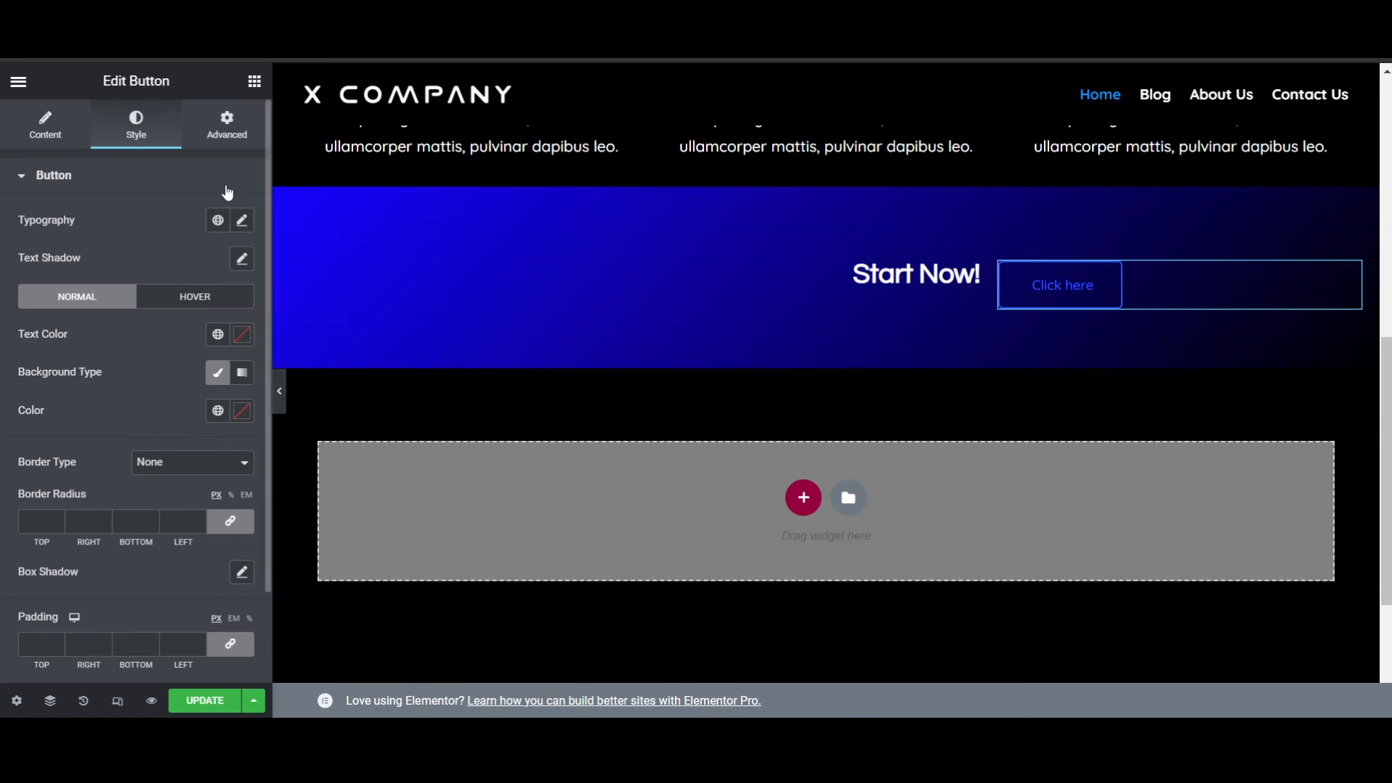
pyautogui.click(941, 301)
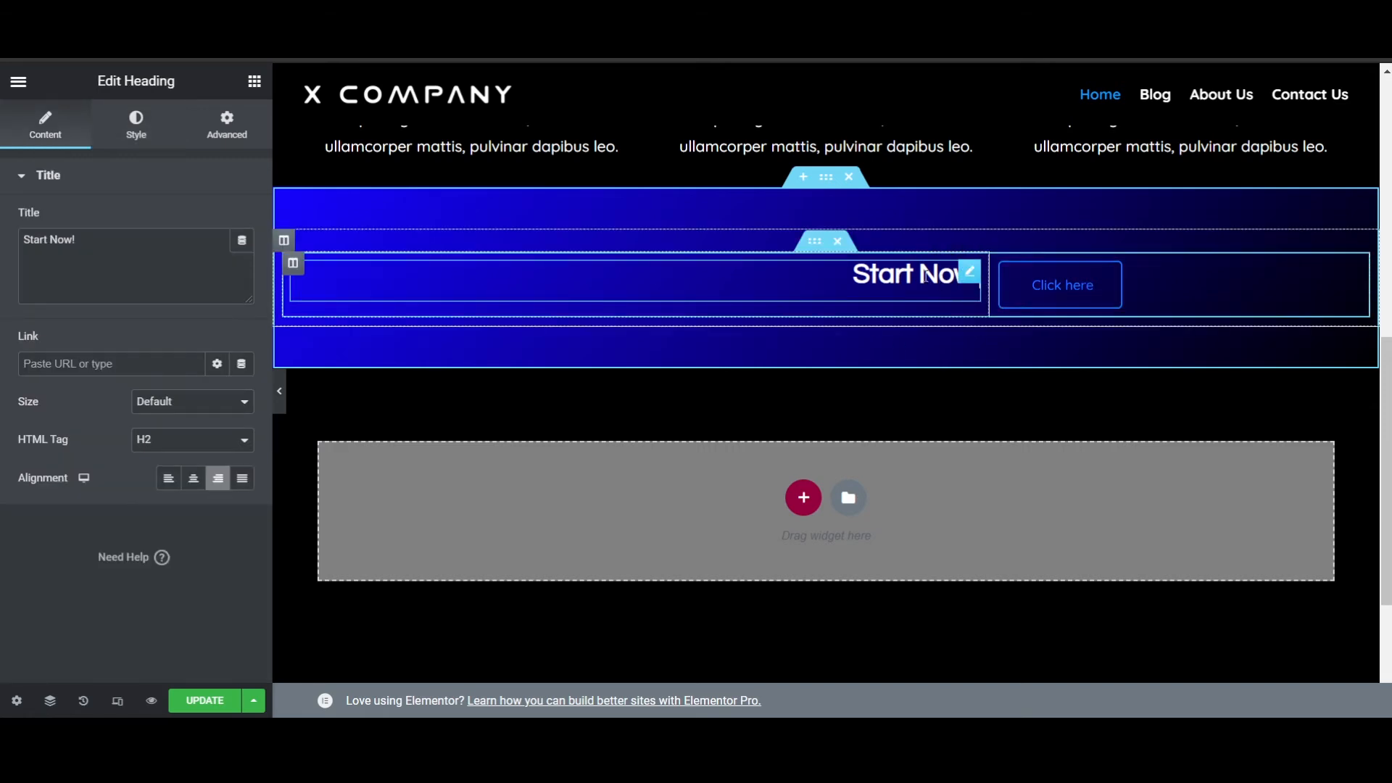
pyautogui.click(245, 130)
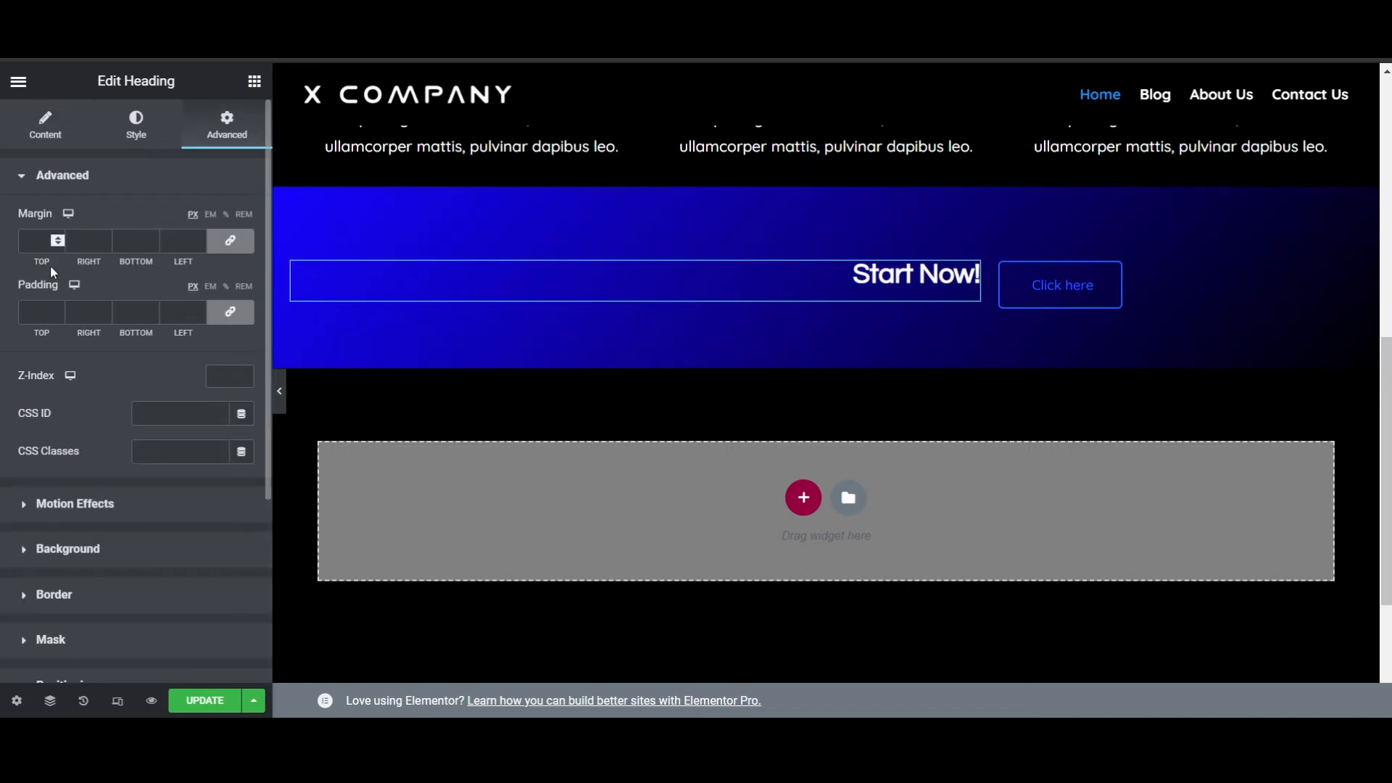
pyautogui.click(231, 242)
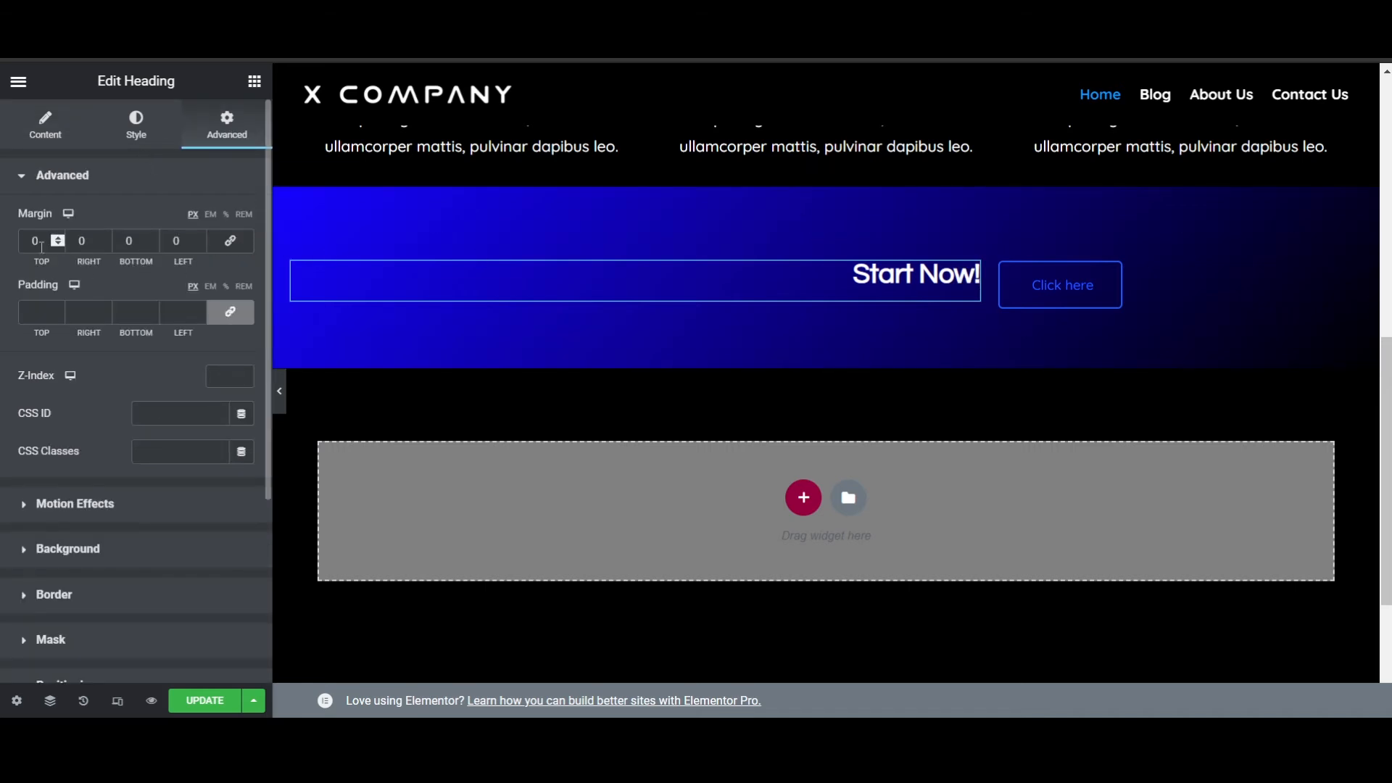
pyautogui.click(58, 238)
pyautogui.click(57, 240)
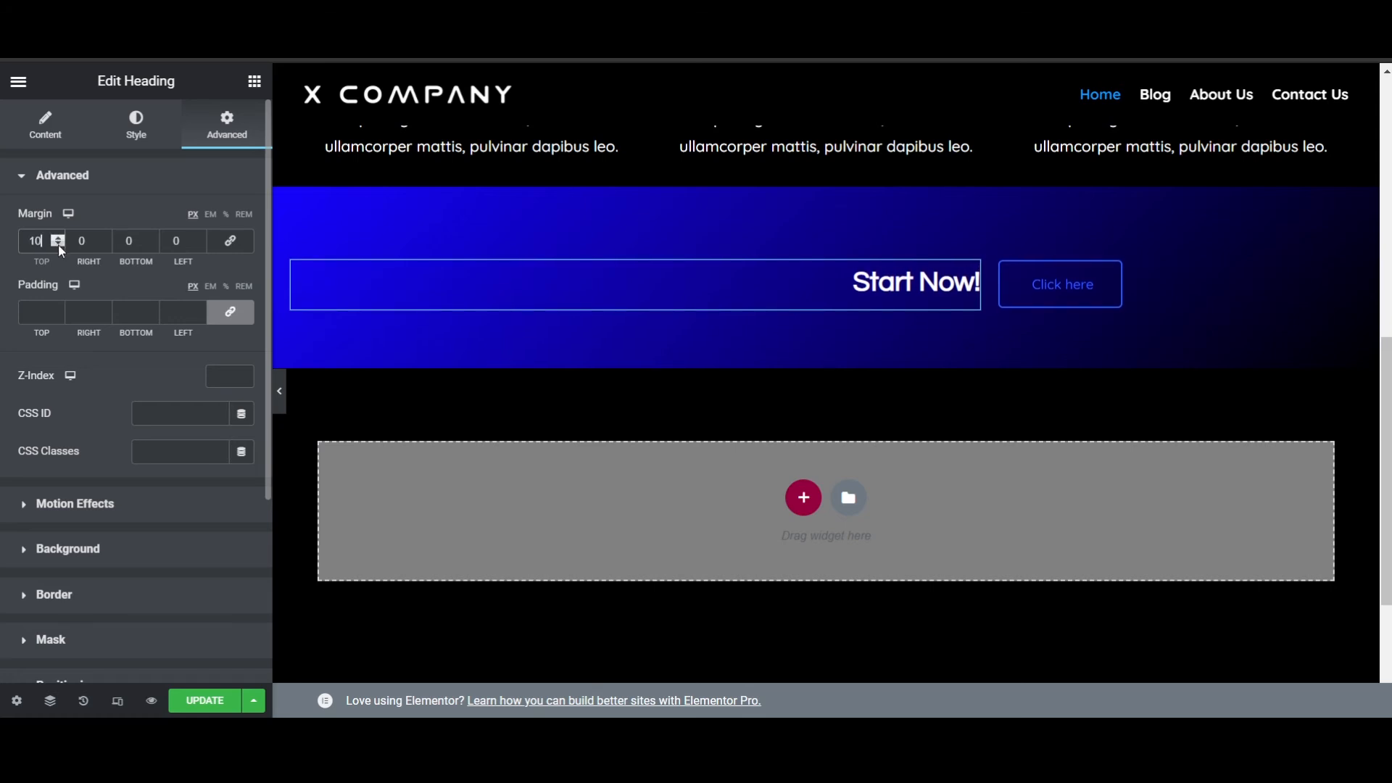
pyautogui.click(209, 192)
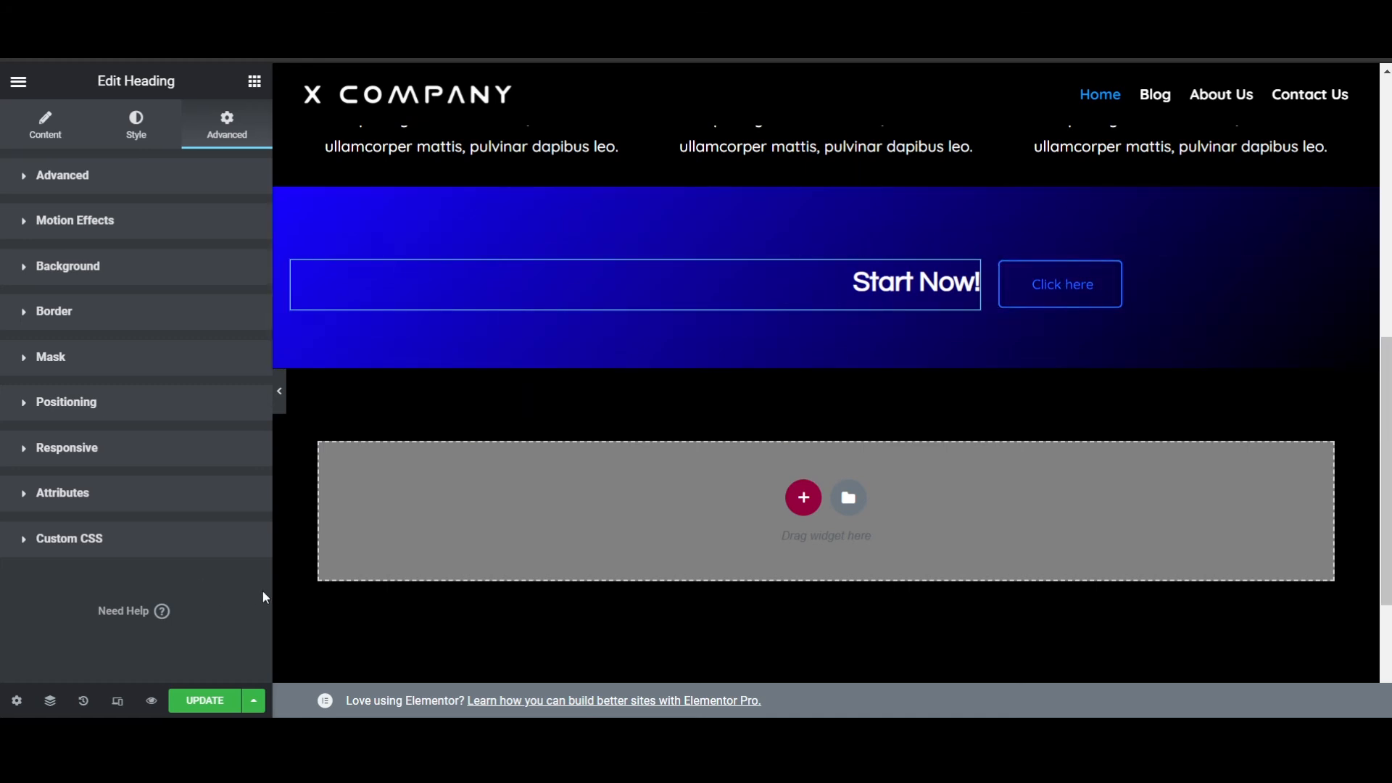
# - Switch to the mobile responsive preview and examine the page layout from the welcome banner to the gradient section
pyautogui.click(118, 702)
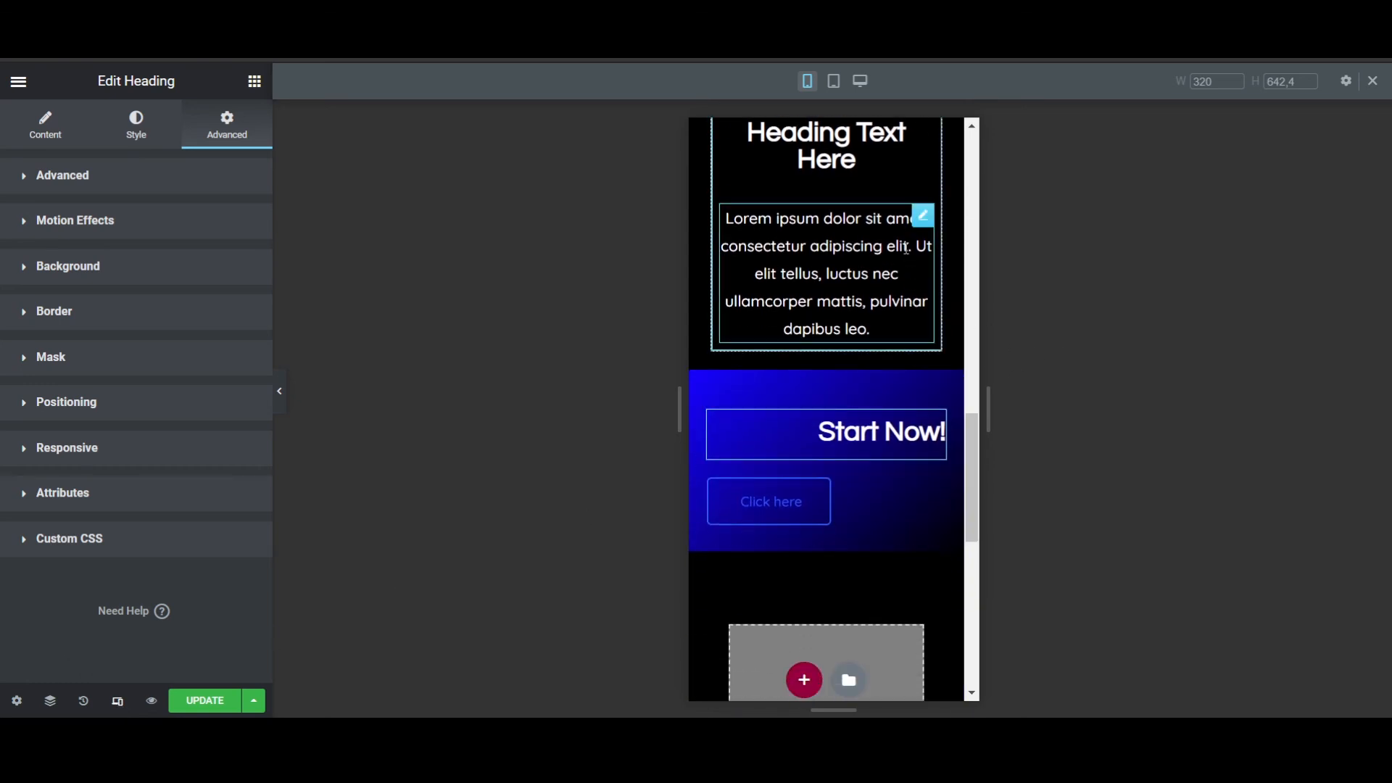
pyautogui.scroll(-5, 899, 337)
pyautogui.scroll(12, 899, 341)
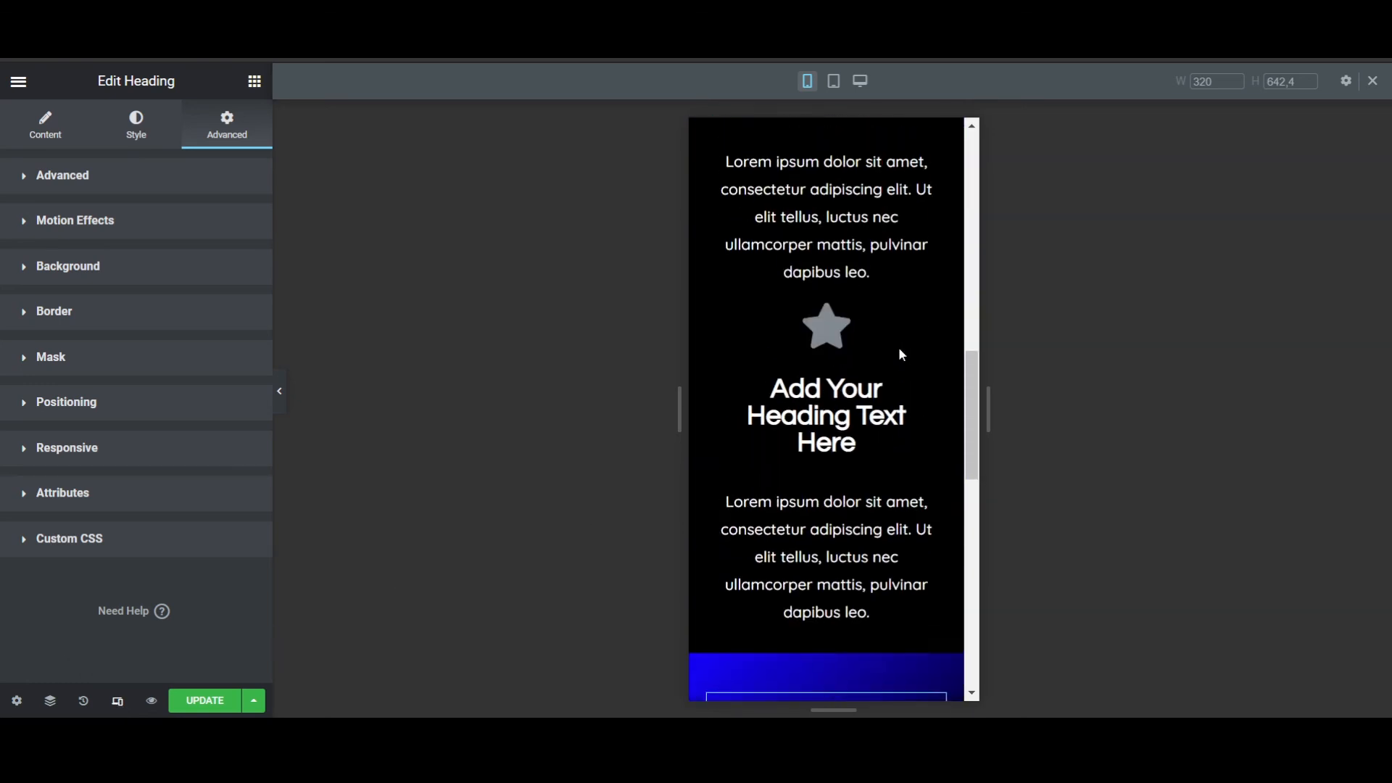
pyautogui.scroll(4, 899, 354)
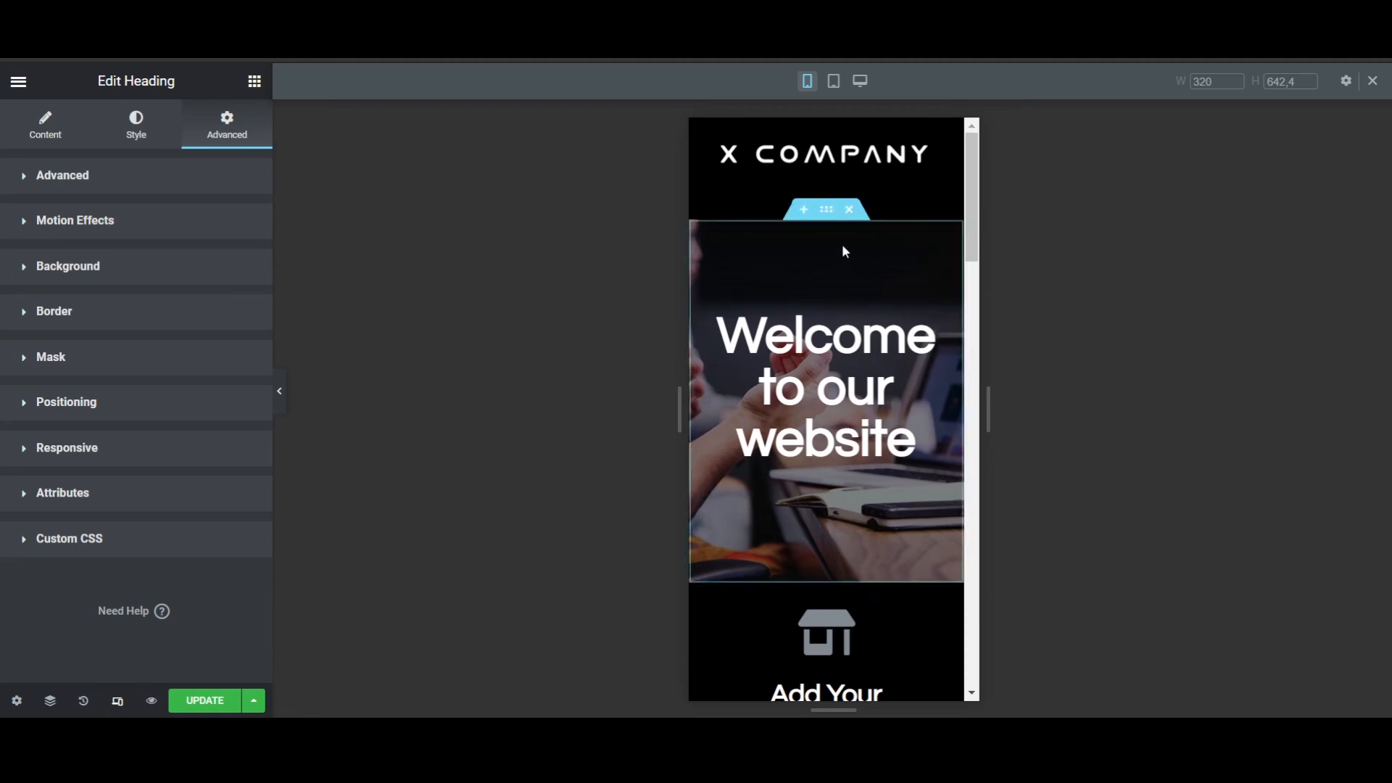
pyautogui.scroll(-8, 847, 338)
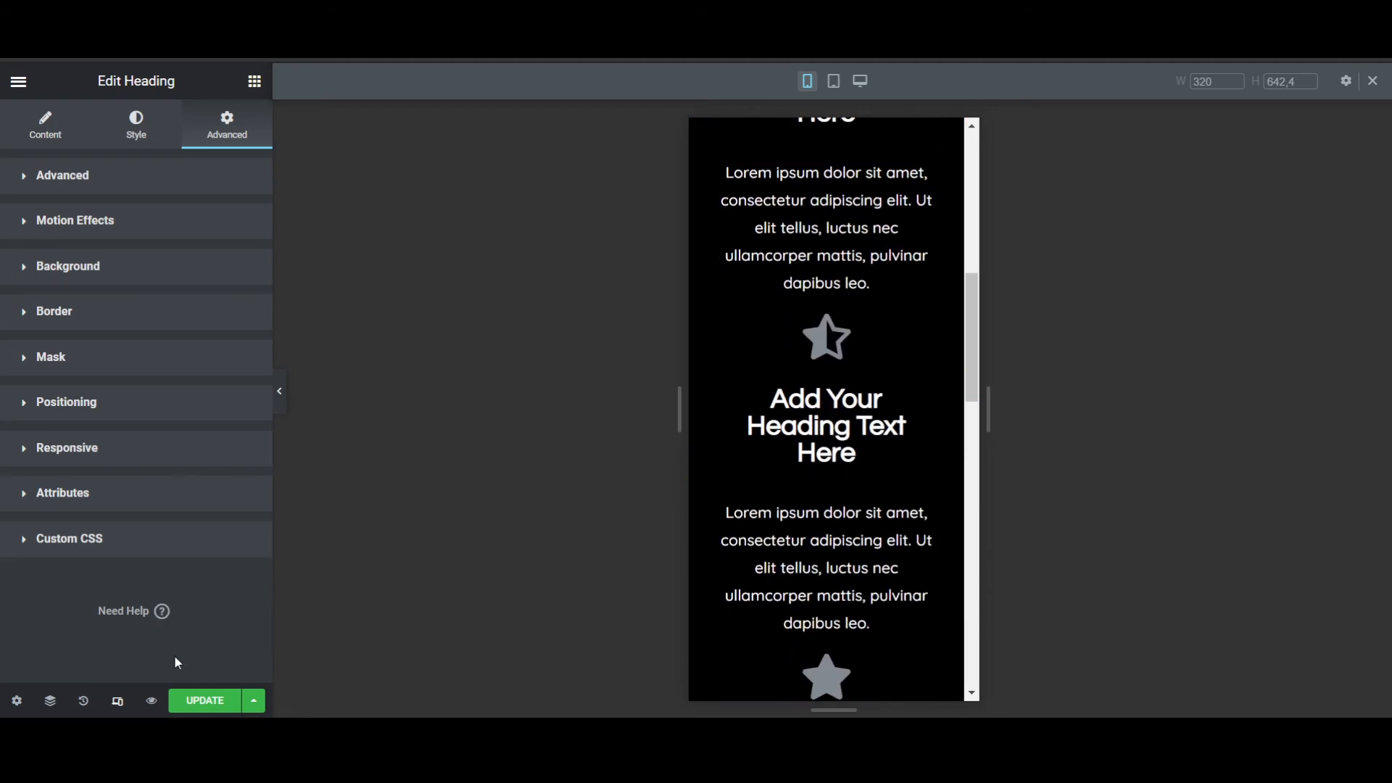
pyautogui.scroll(-10, 928, 475)
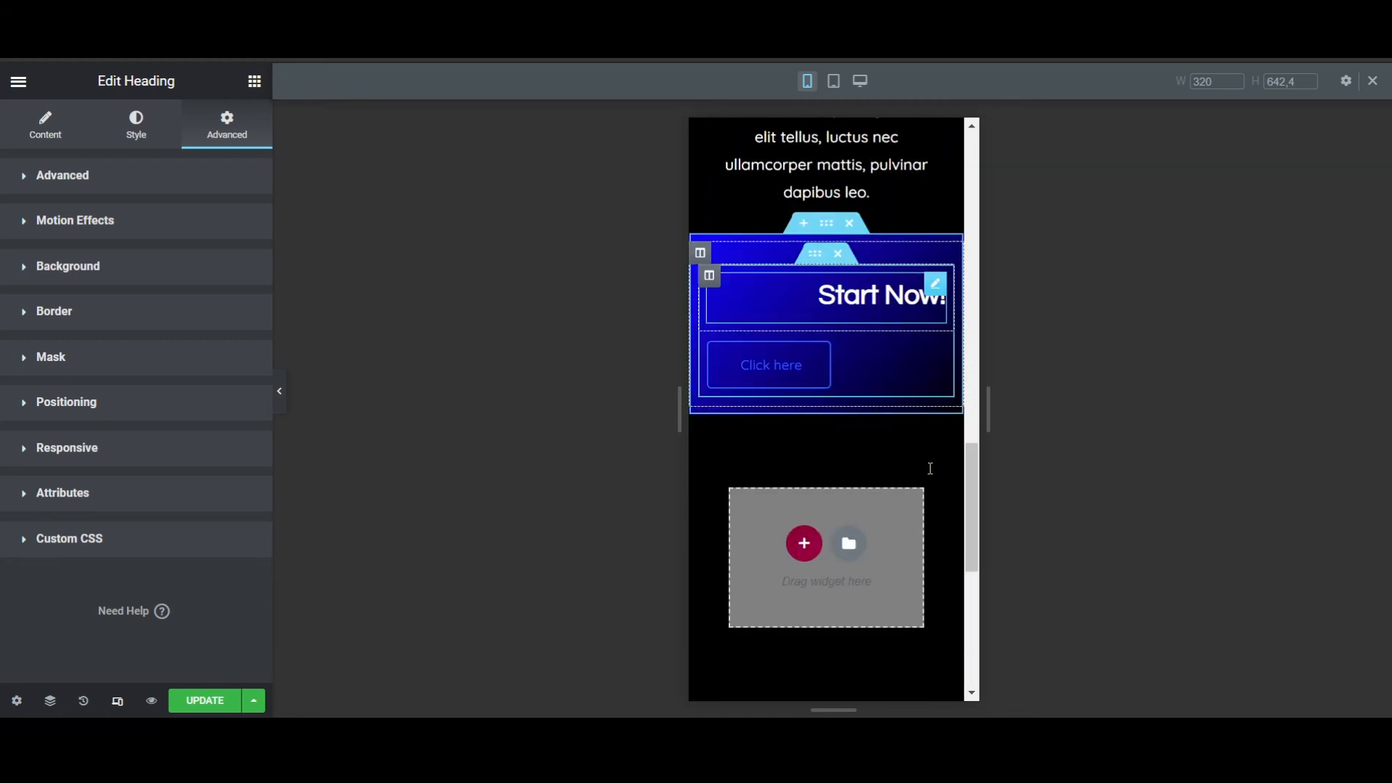
pyautogui.scroll(3, 859, 375)
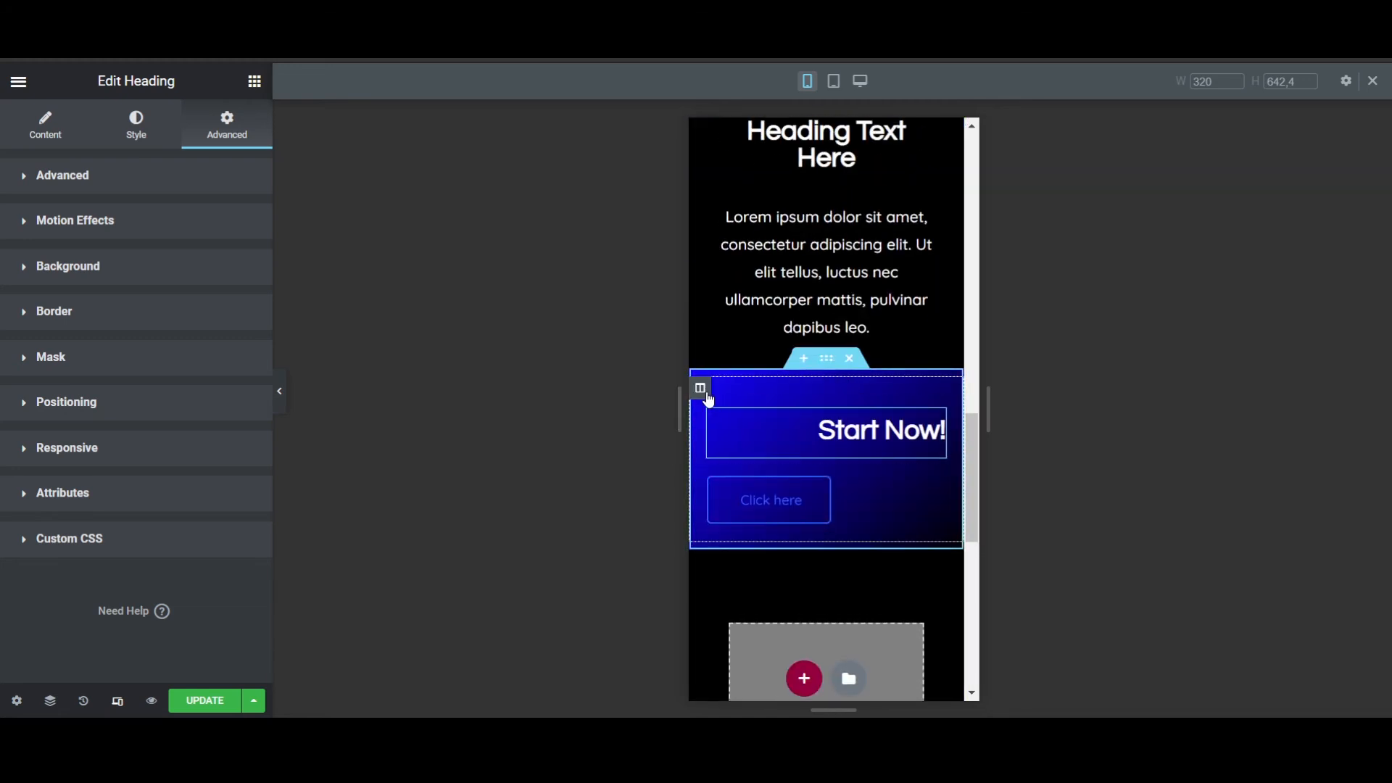
# - Center-align both the "Start Now!" heading and the "Click here" button for the mobile view
pyautogui.click(701, 390)
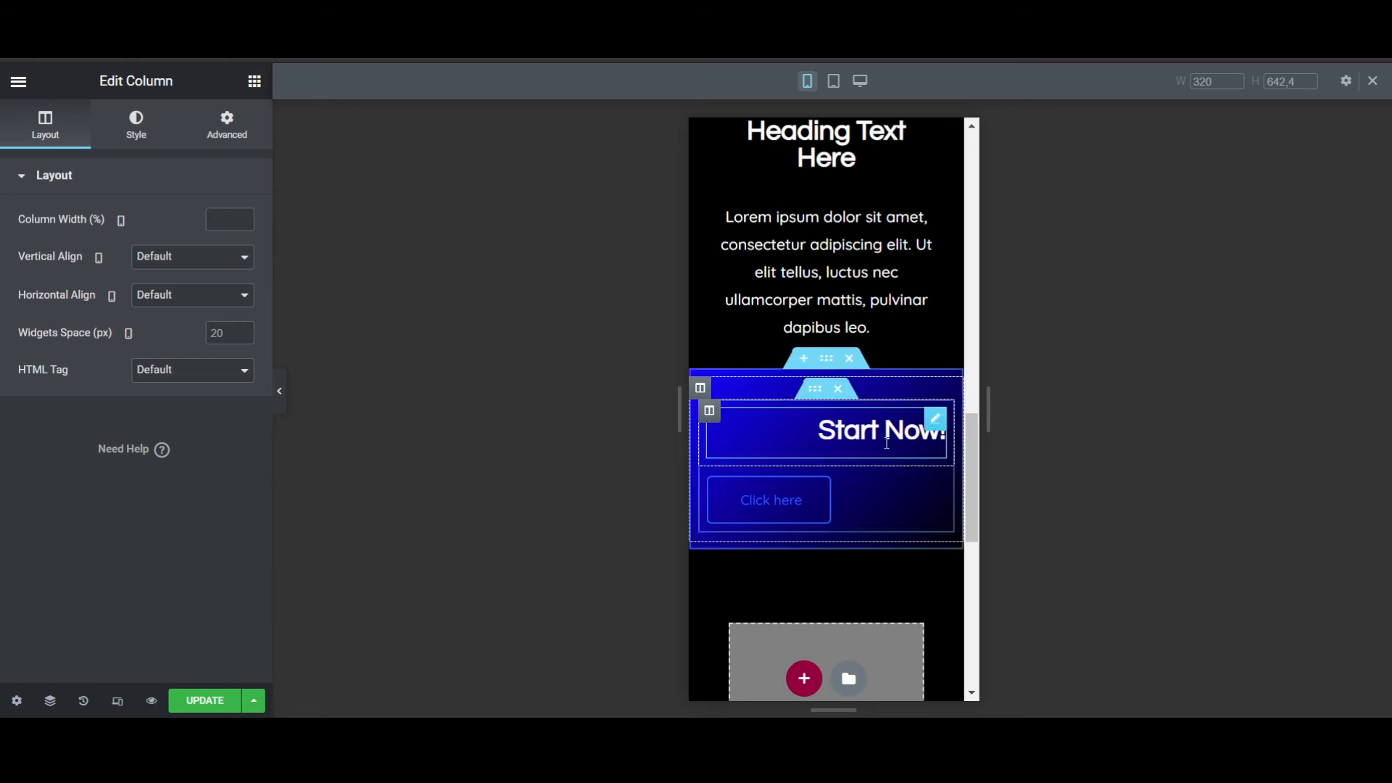
pyautogui.click(869, 424)
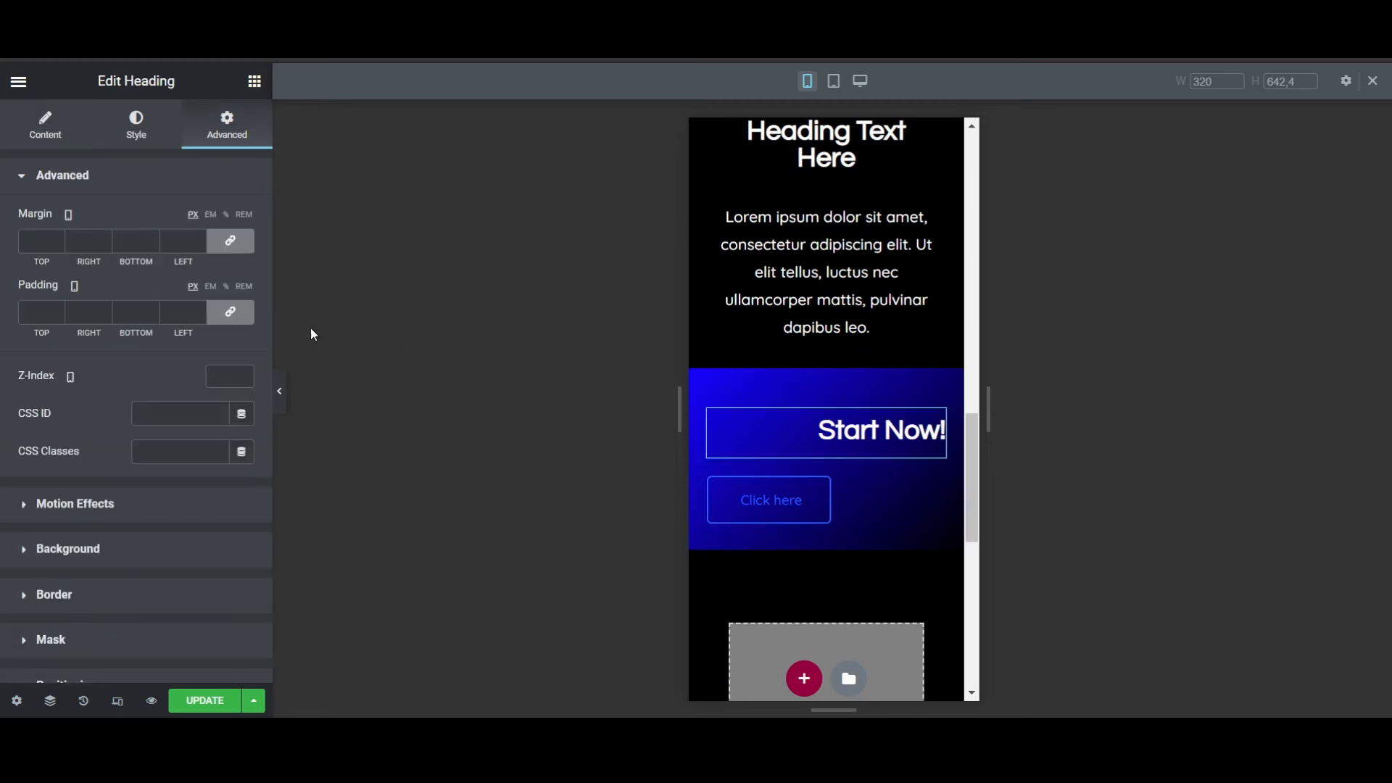
pyautogui.click(140, 131)
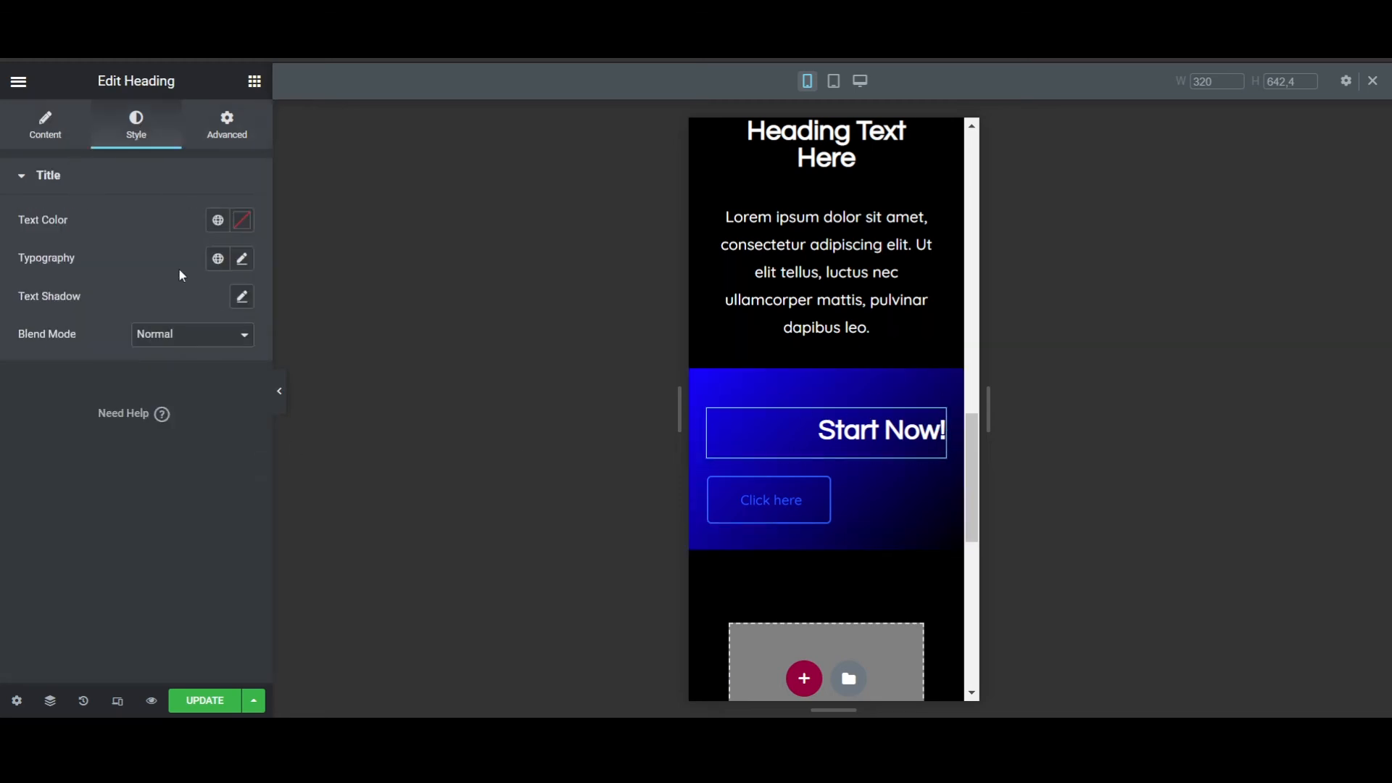
pyautogui.click(32, 127)
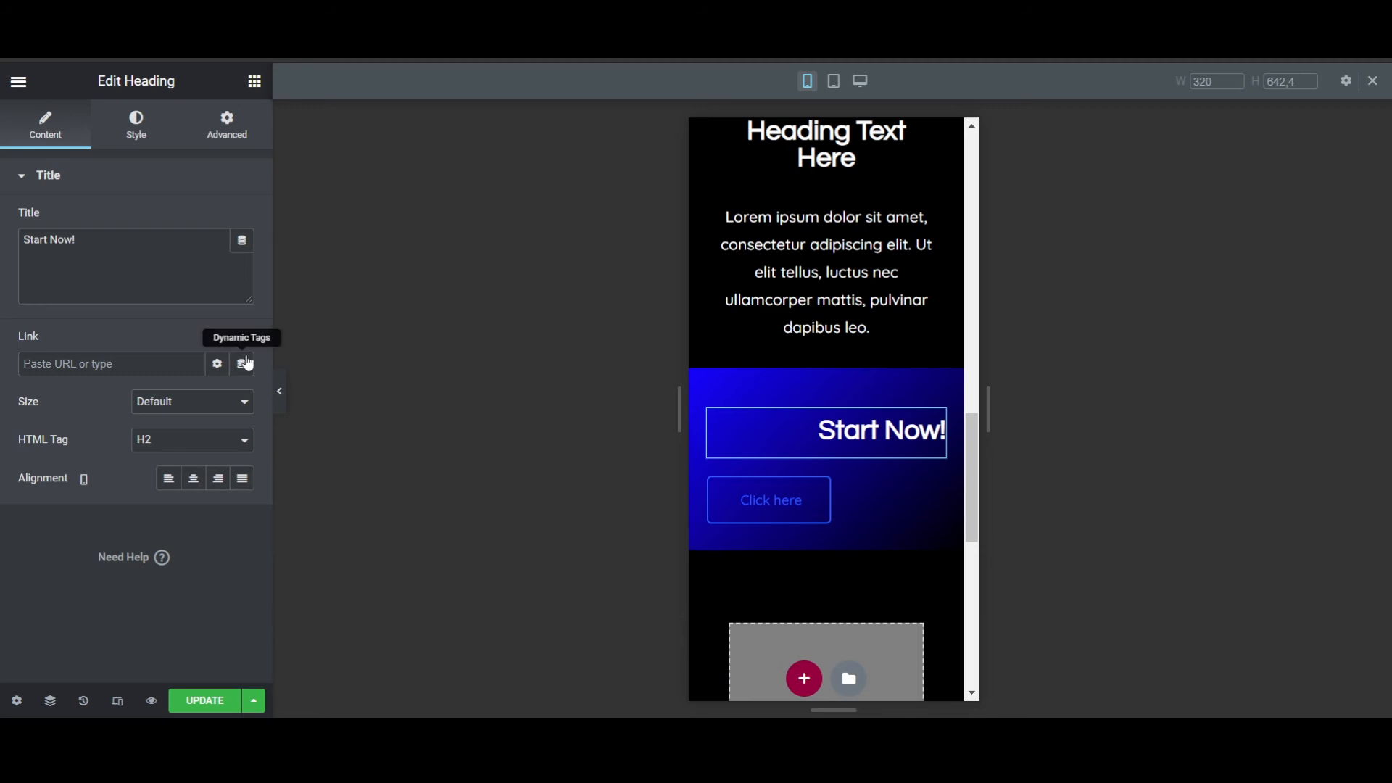
pyautogui.click(194, 479)
pyautogui.click(858, 504)
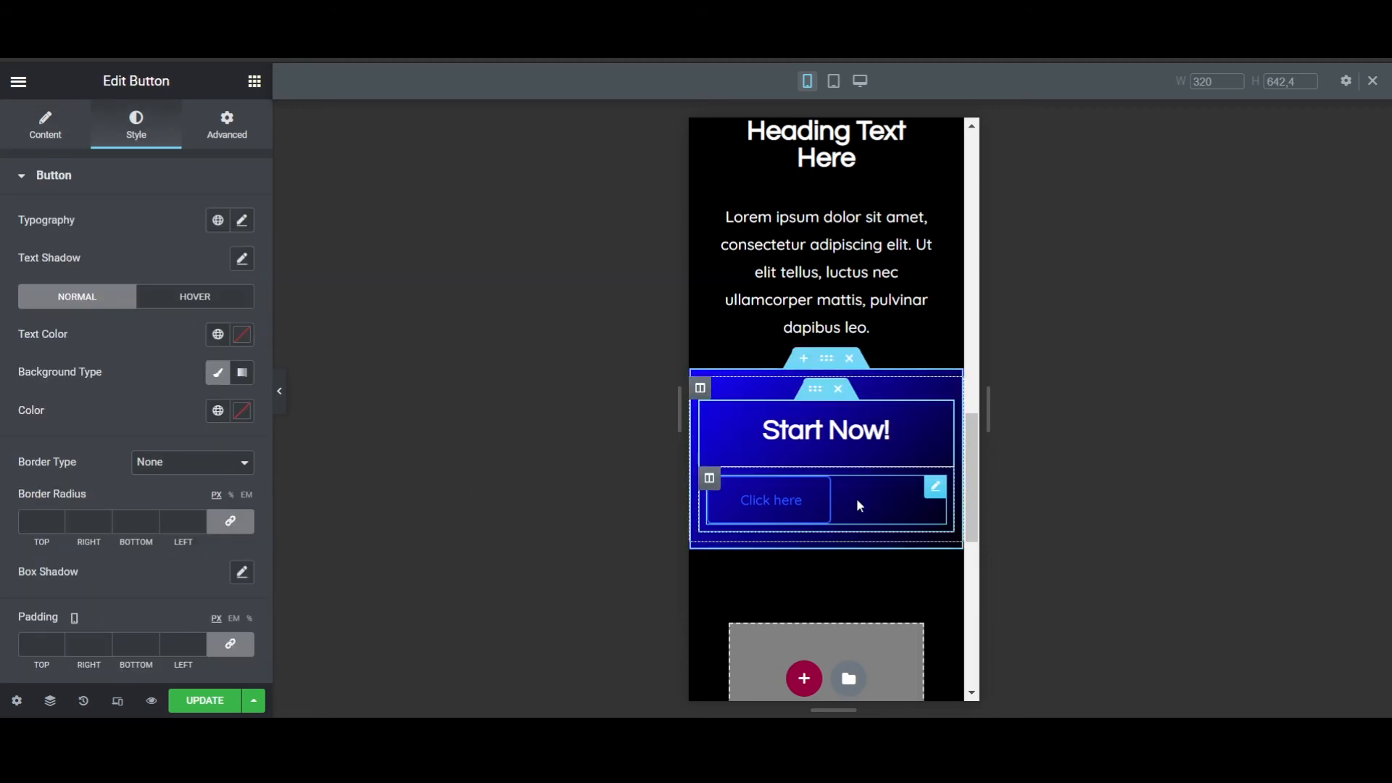
pyautogui.click(51, 137)
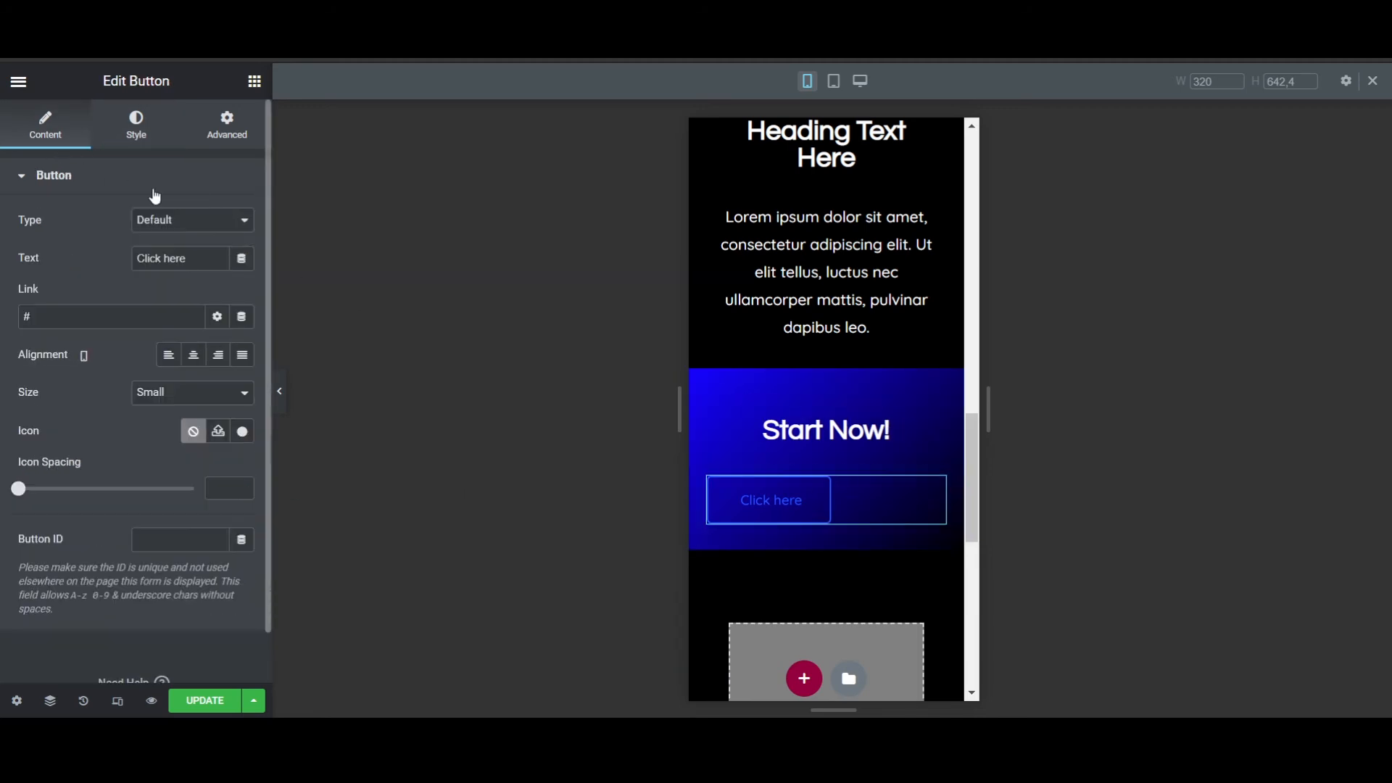
pyautogui.click(200, 362)
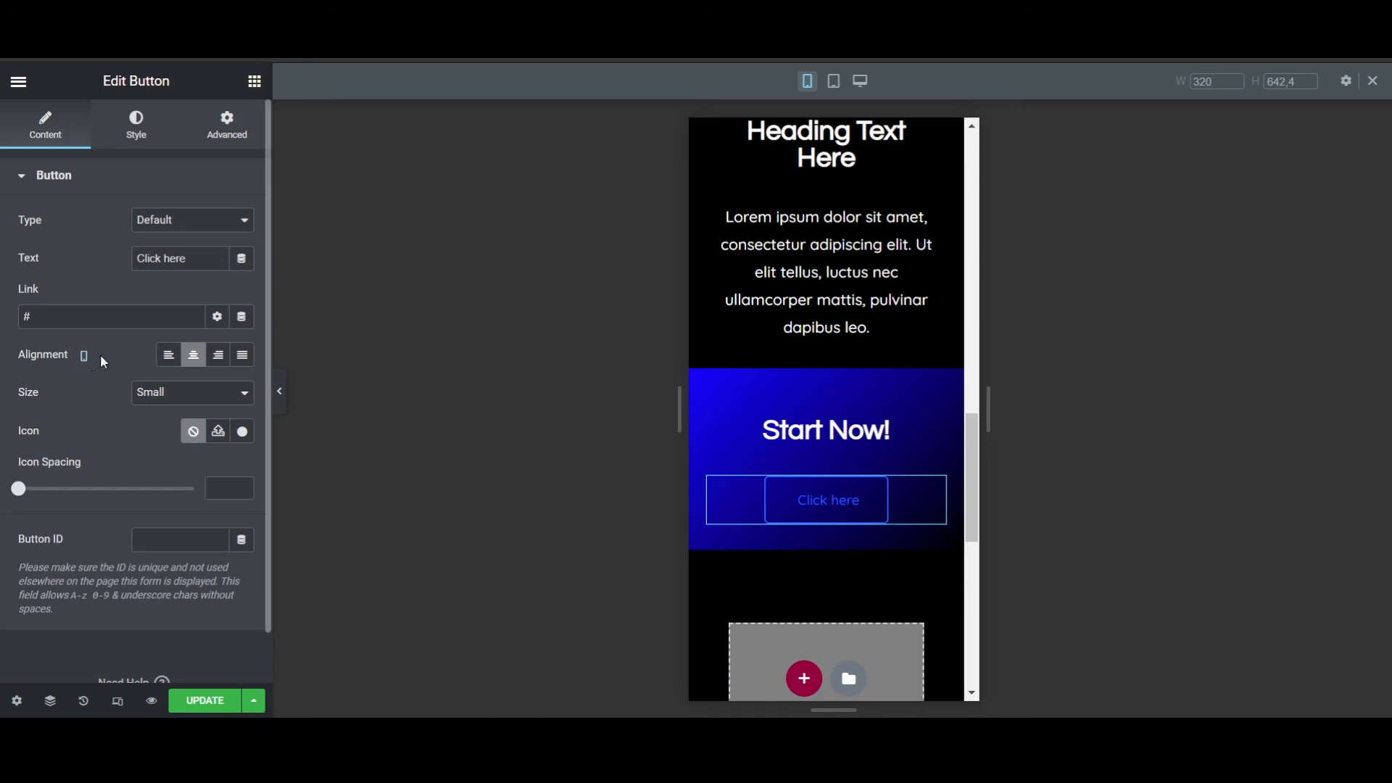
# - Return to the desktop view and set the width of the inner column holding the button to 50%
pyautogui.click(121, 703)
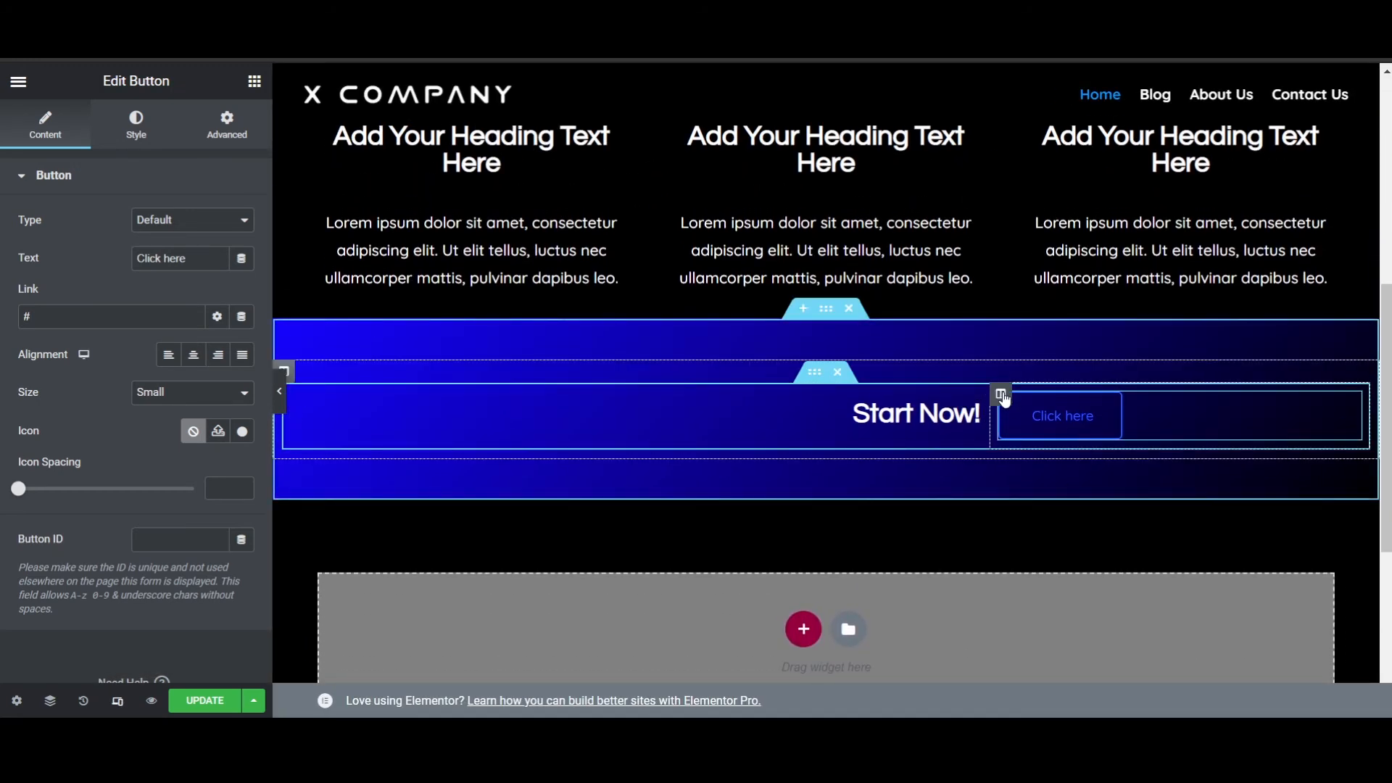
pyautogui.click(1001, 395)
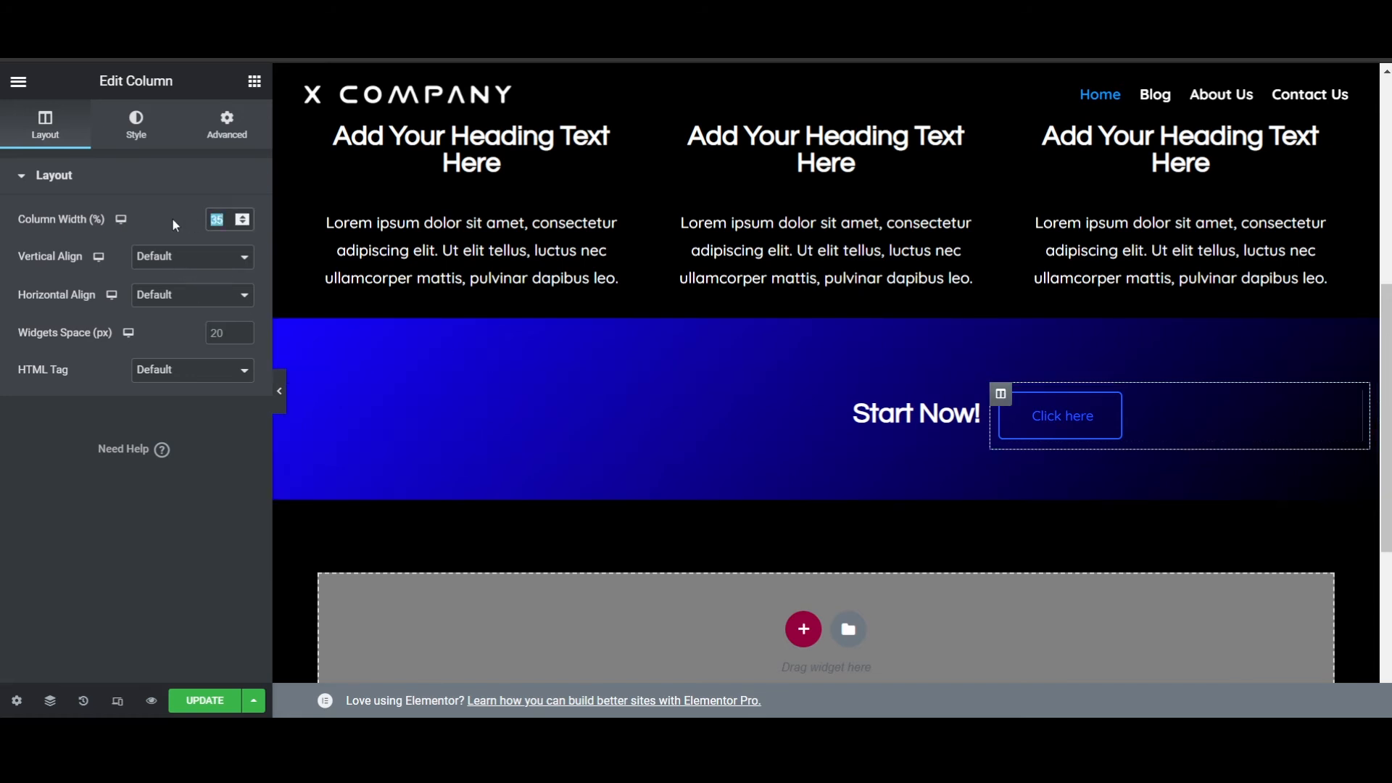
pyautogui.write('50')
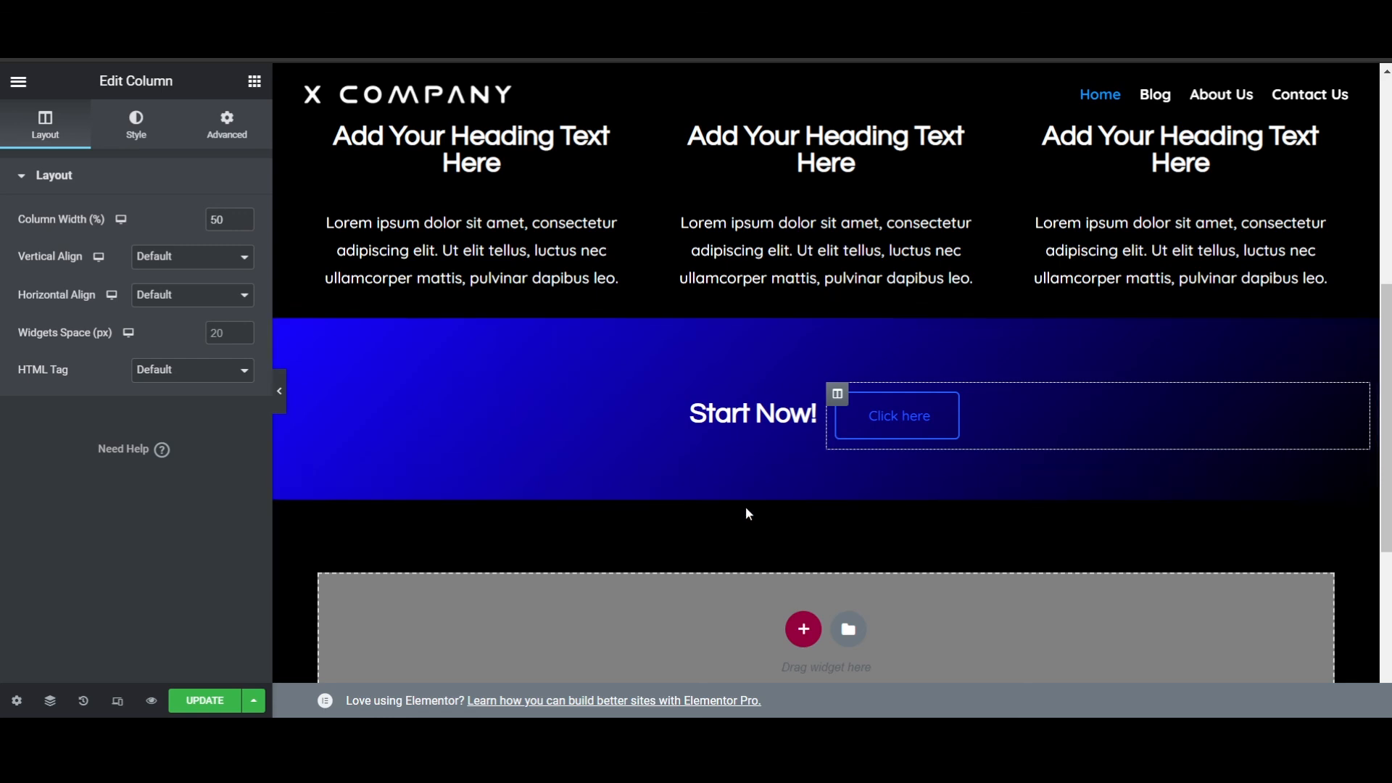
# - Add a new single-column section below the gradient "Start Now!" section
pyautogui.scroll(3, 976, 334)
pyautogui.scroll(4, 976, 329)
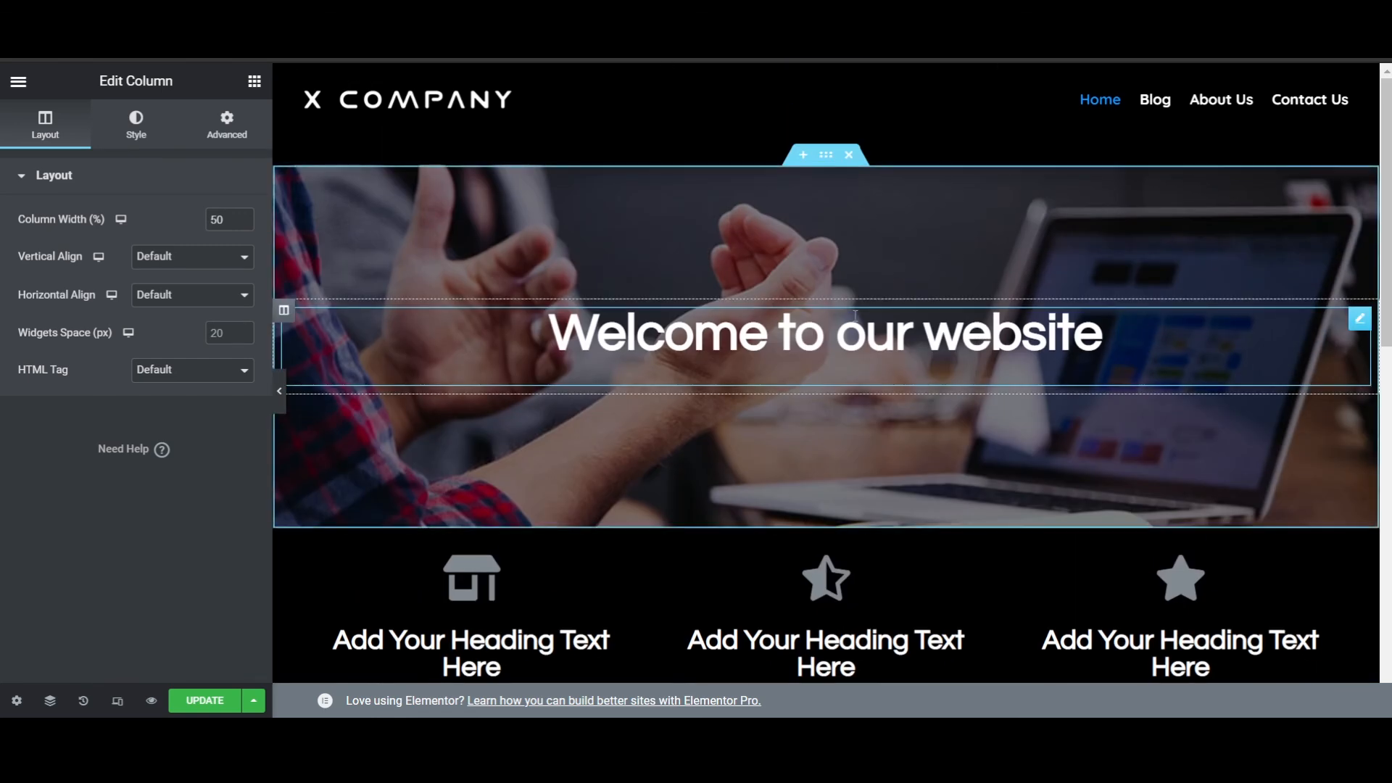
pyautogui.scroll(-10, 834, 330)
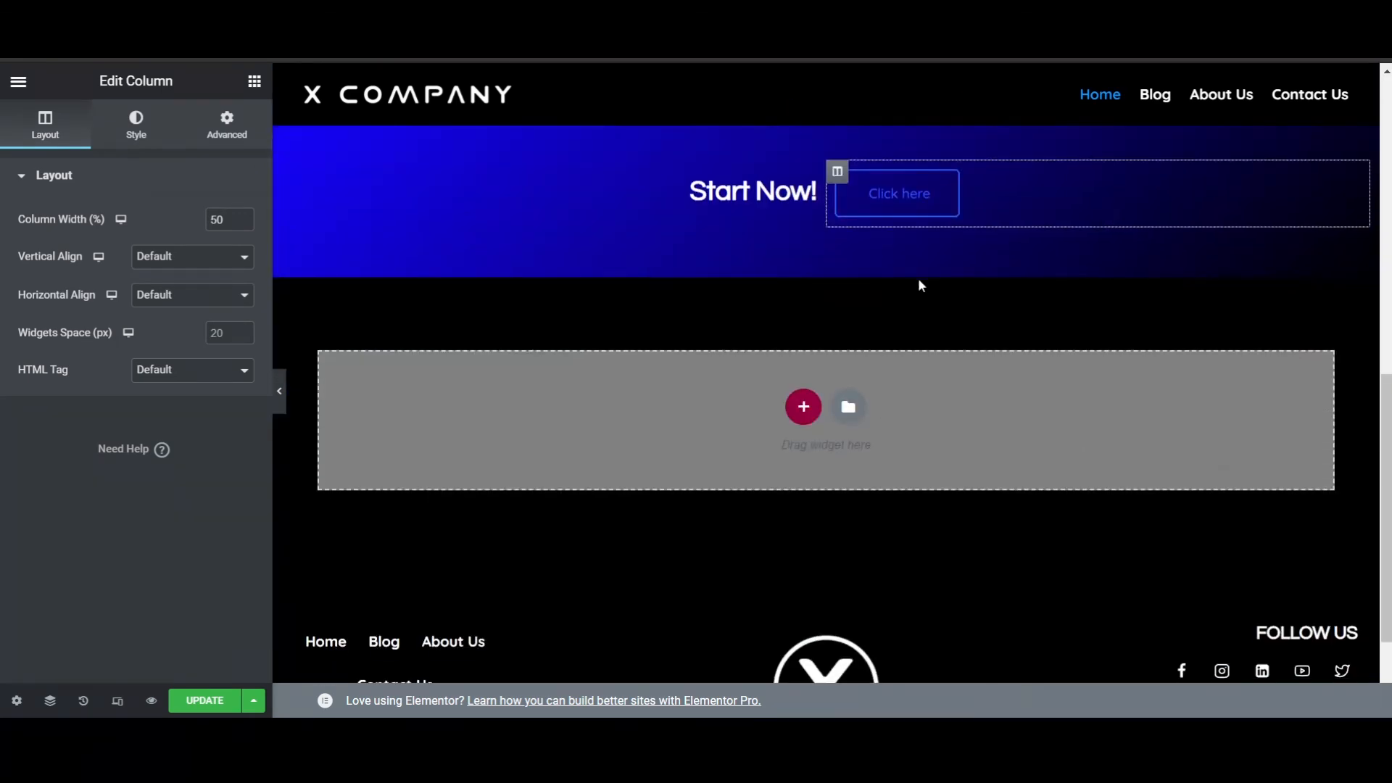
pyautogui.scroll(5, 936, 317)
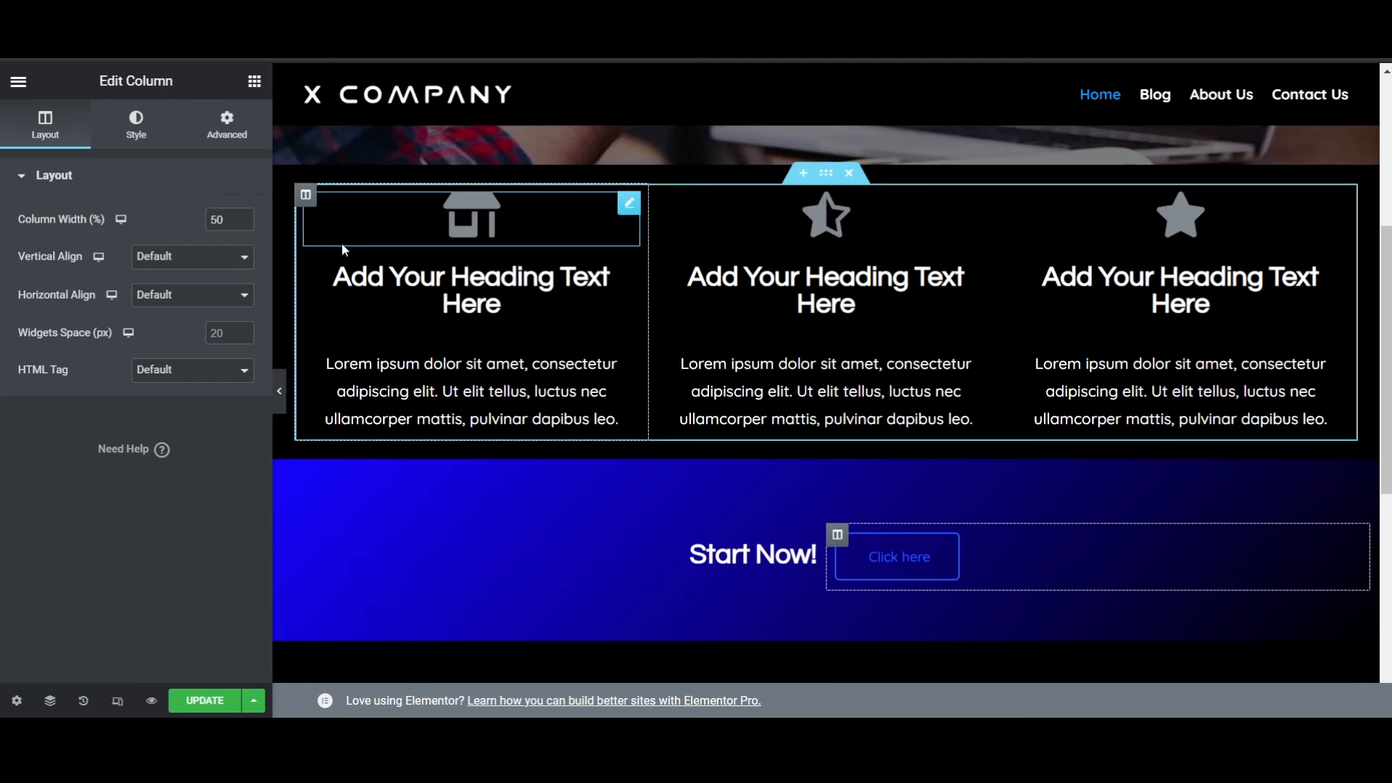
pyautogui.scroll(-4, 730, 498)
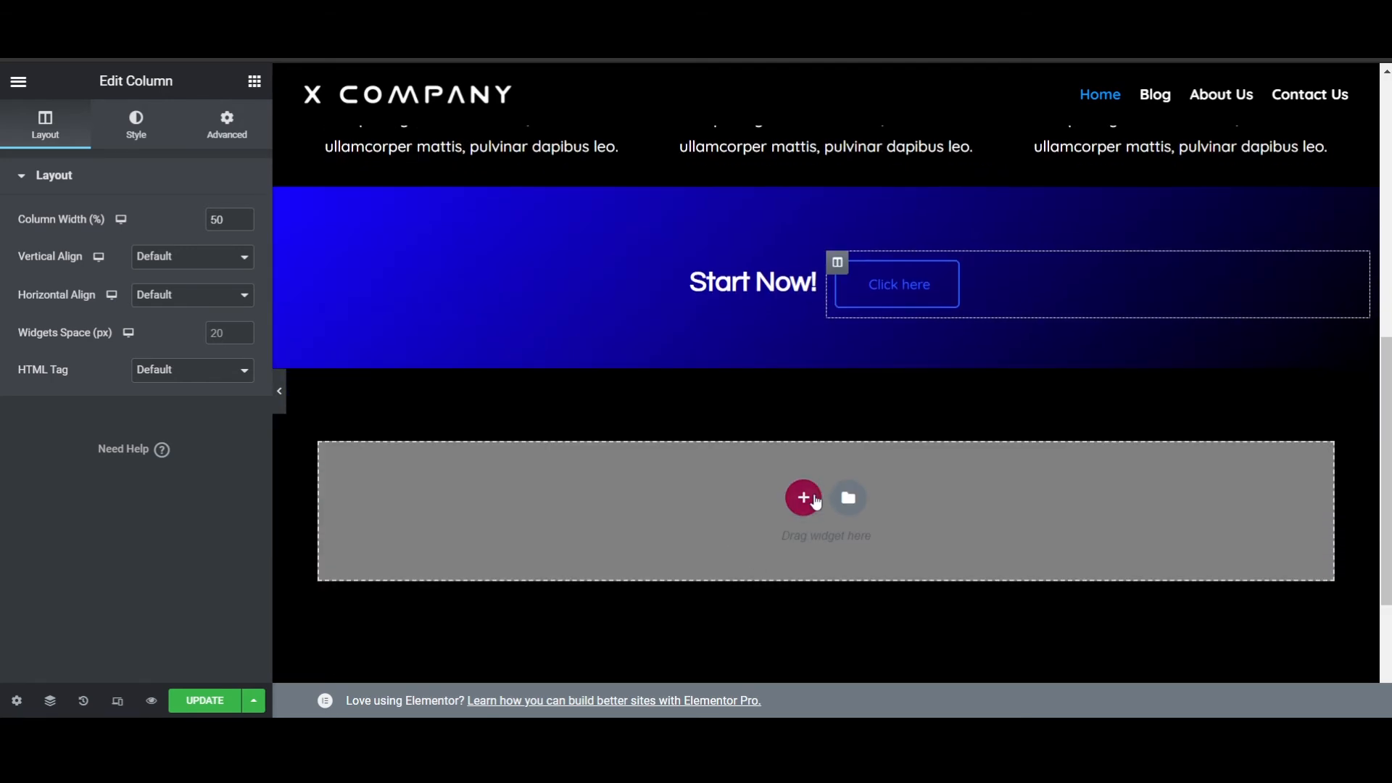
pyautogui.click(804, 498)
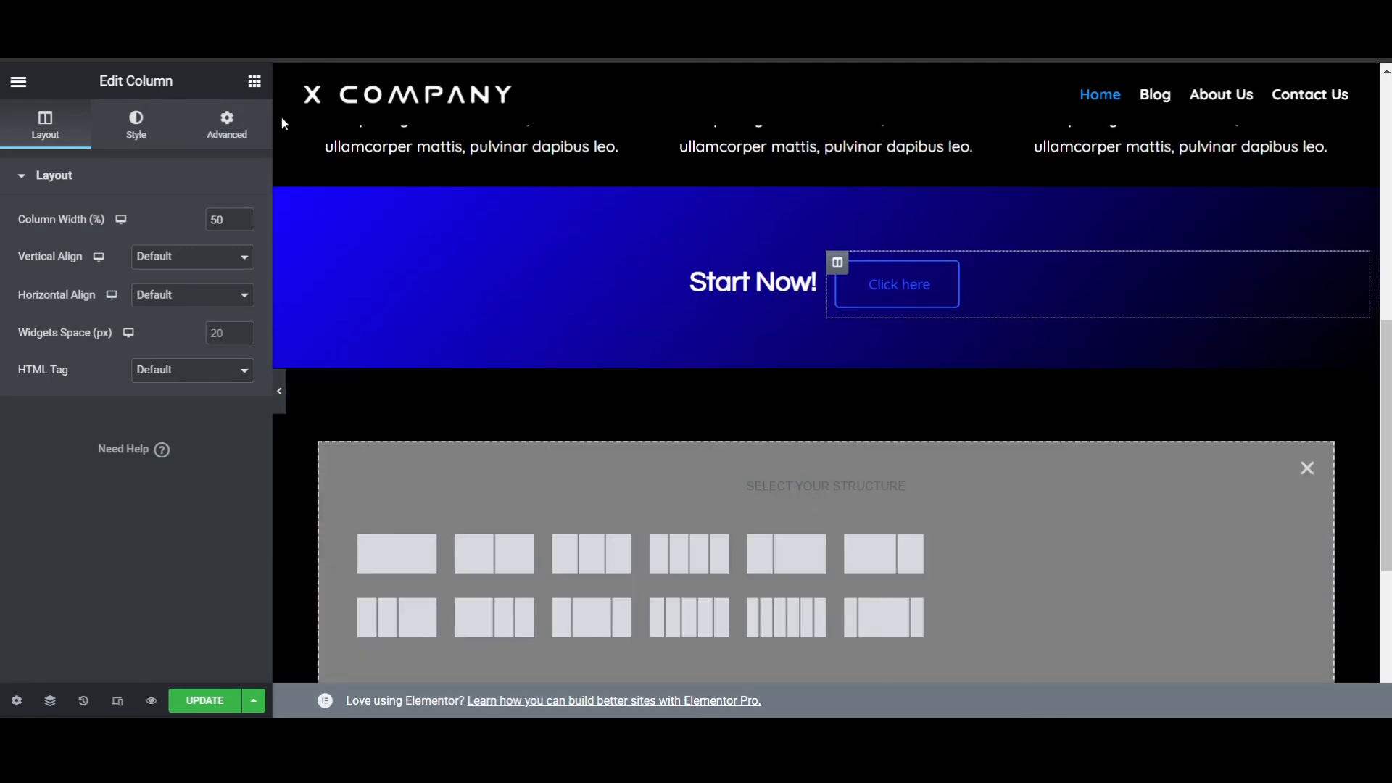
pyautogui.click(255, 82)
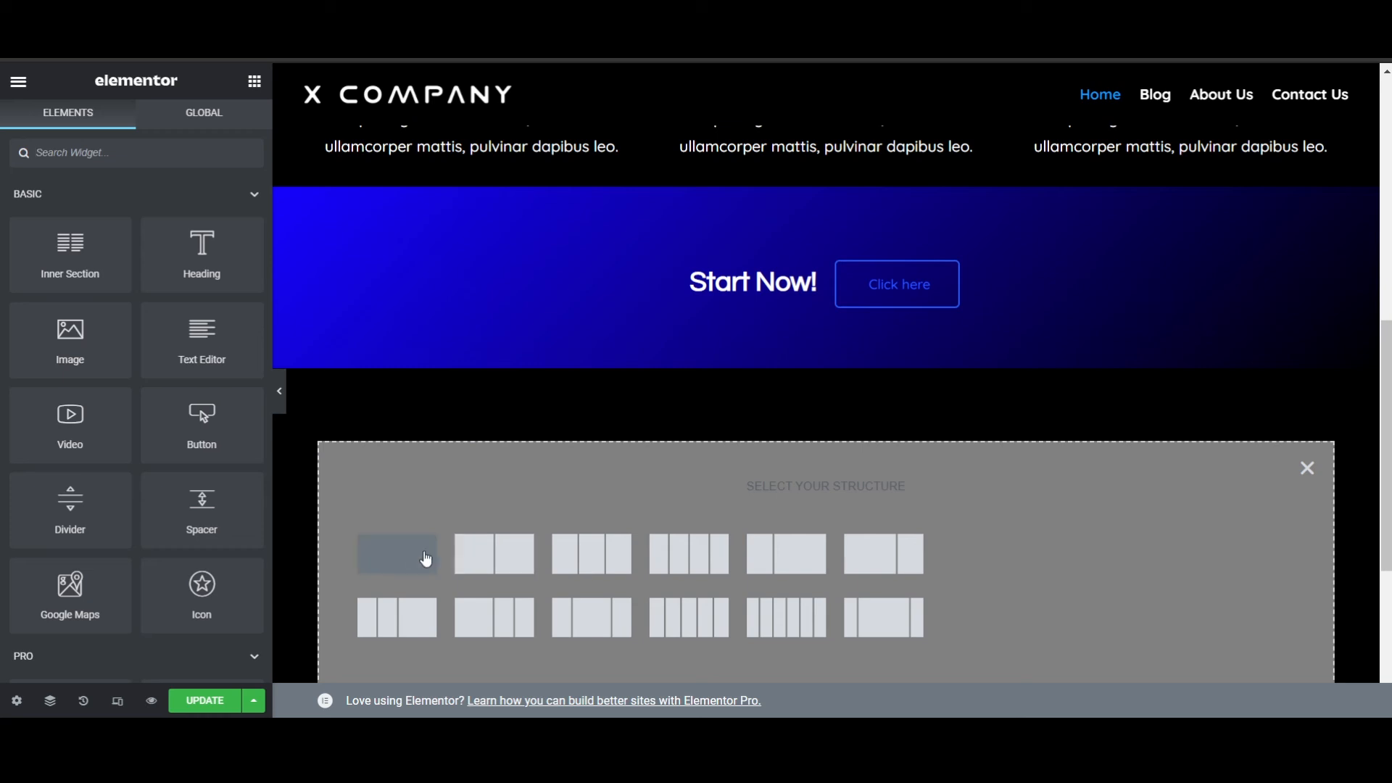
pyautogui.click(414, 558)
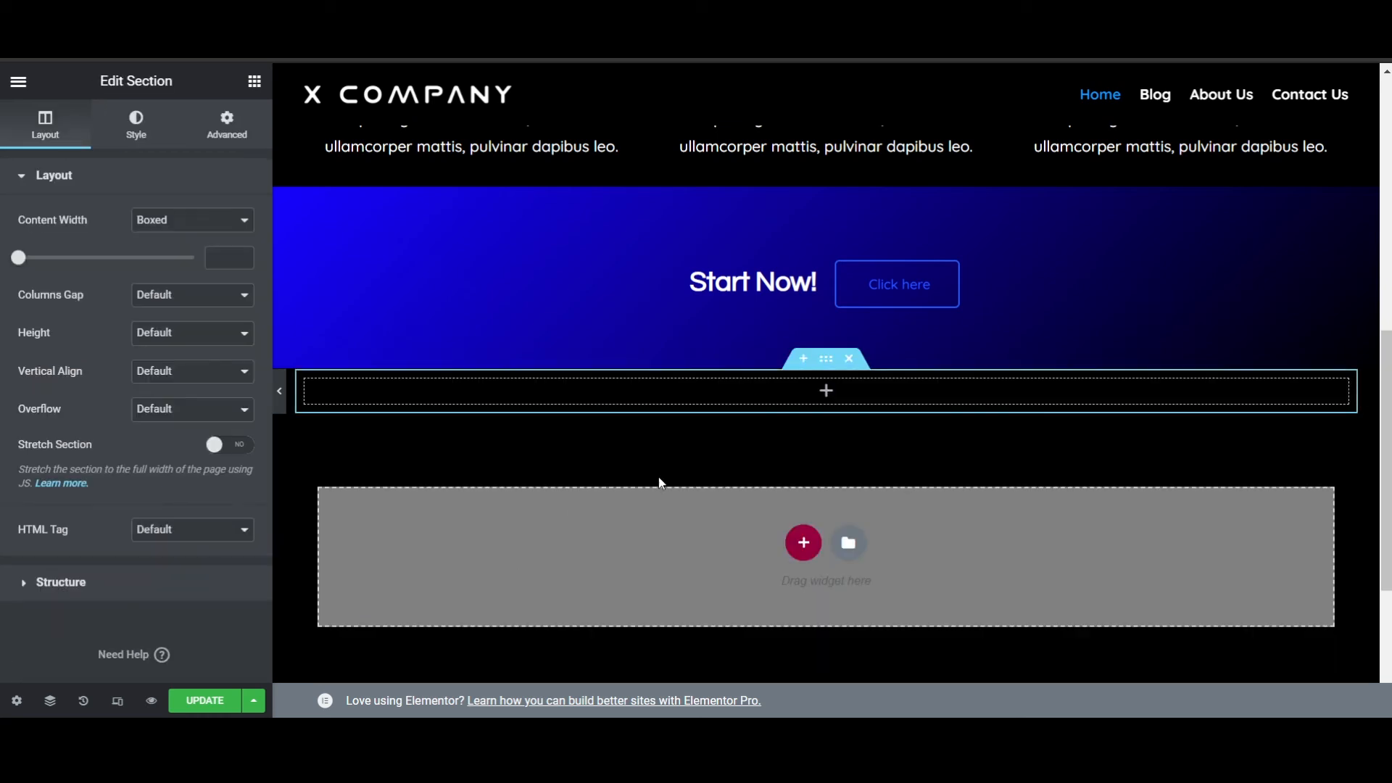
# - Place a Video widget in the new single-column section
pyautogui.click(253, 82)
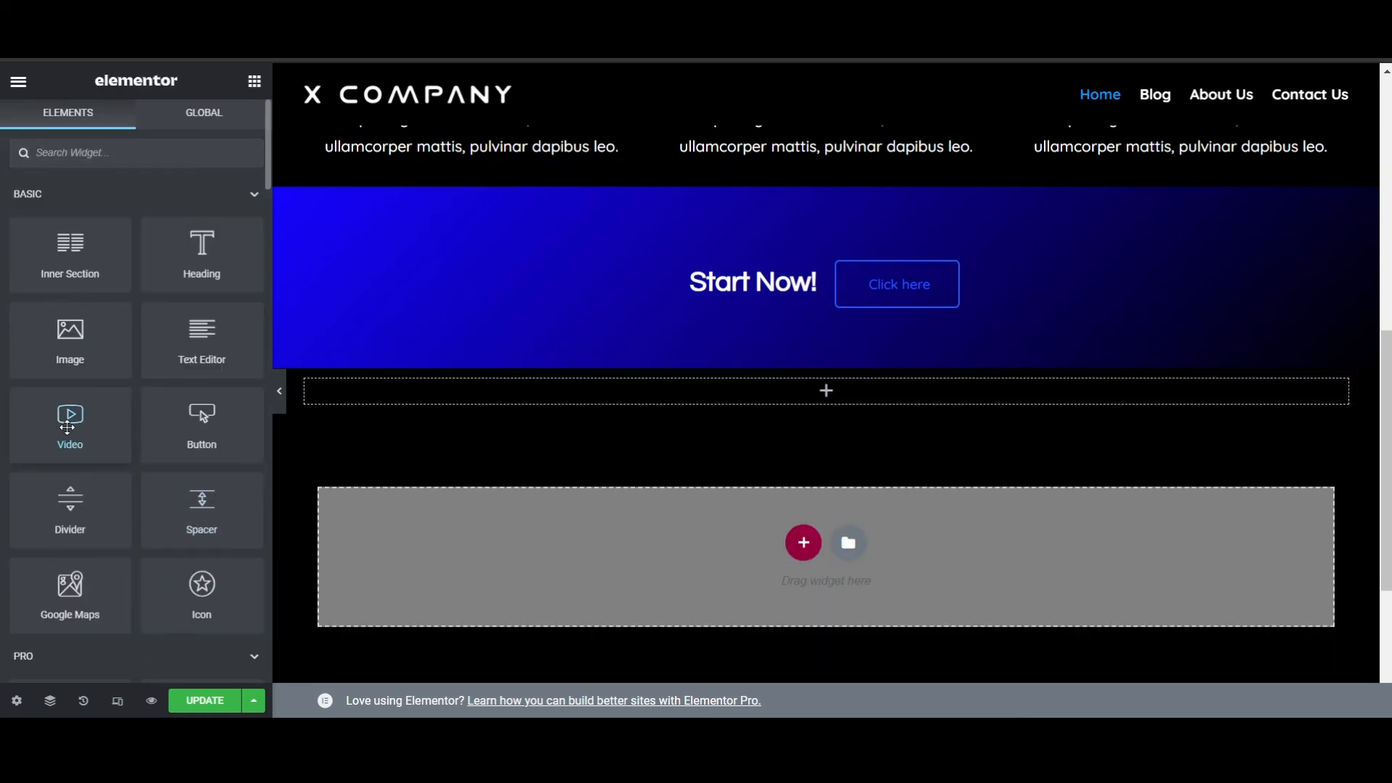
pyautogui.moveTo(66, 428); pyautogui.dragTo(550, 466)
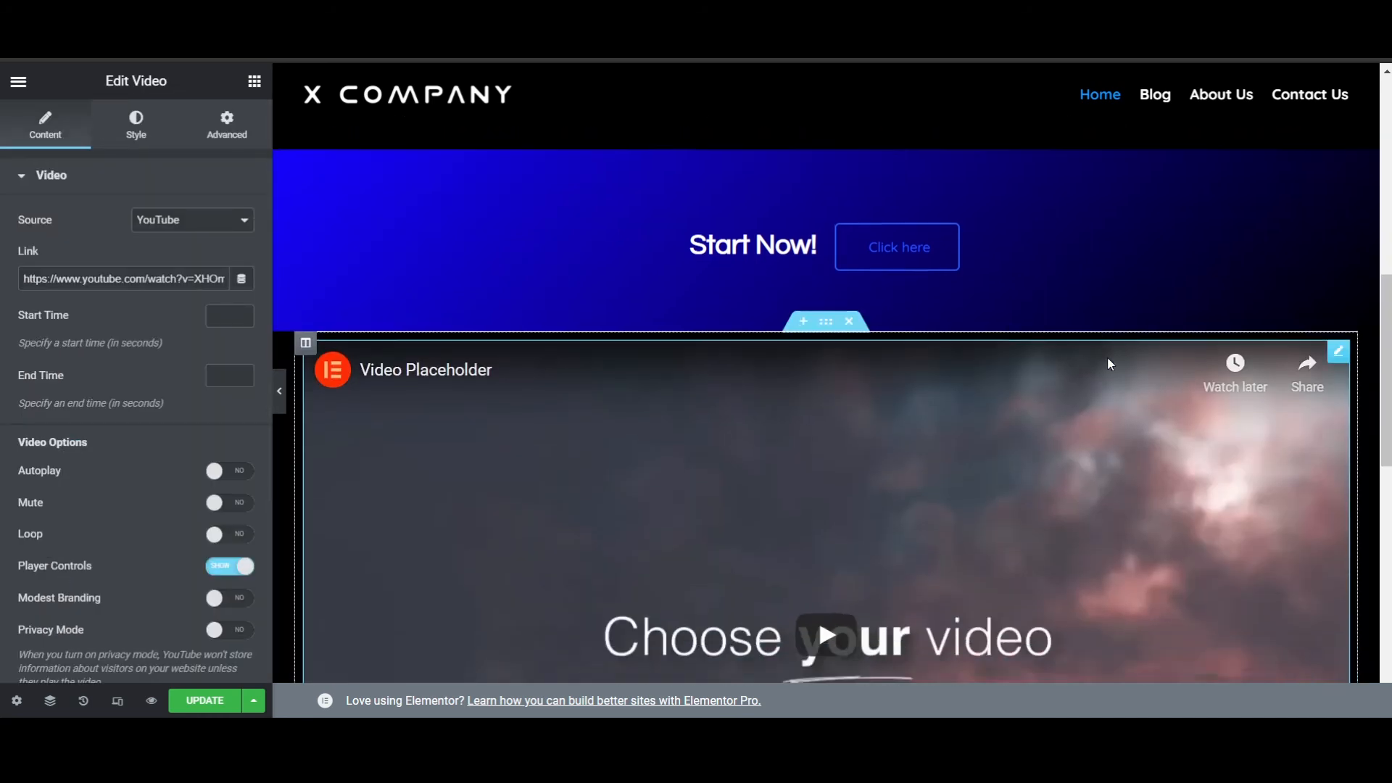
pyautogui.scroll(-4, 1105, 377)
pyautogui.scroll(2, 622, 384)
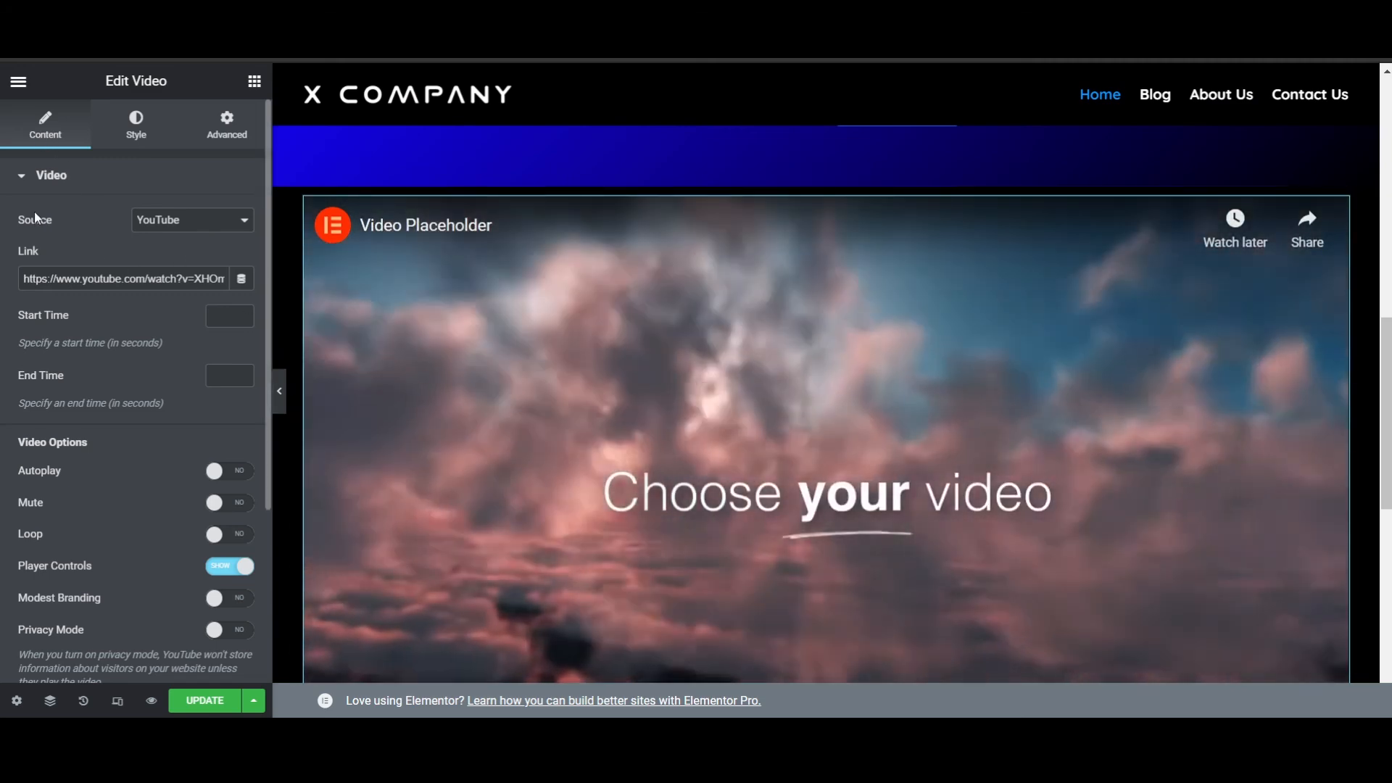
# - Review the video widget's YouTube link, playback options, aspect ratio and advanced spacing settings
pyautogui.moveTo(26, 279); pyautogui.dragTo(269, 288)
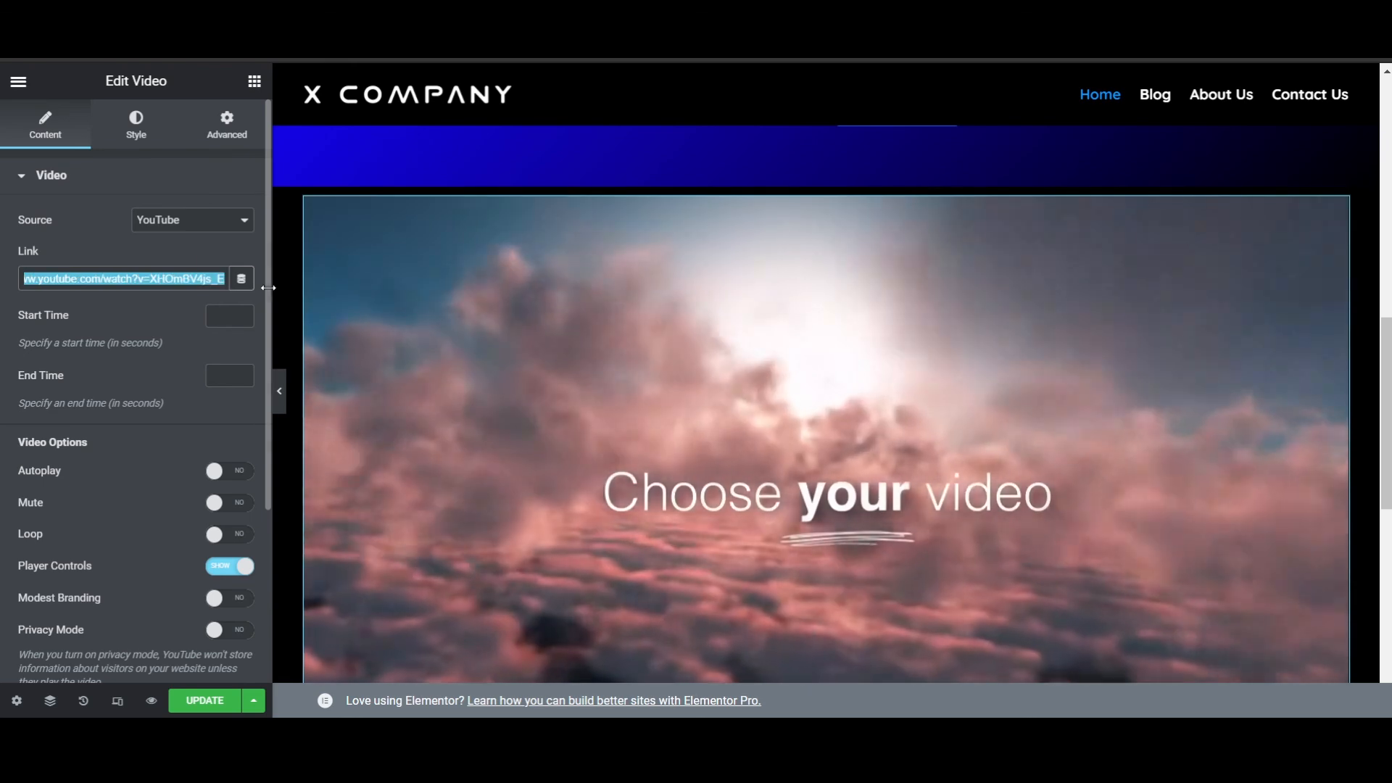
pyautogui.scroll(-3, 115, 372)
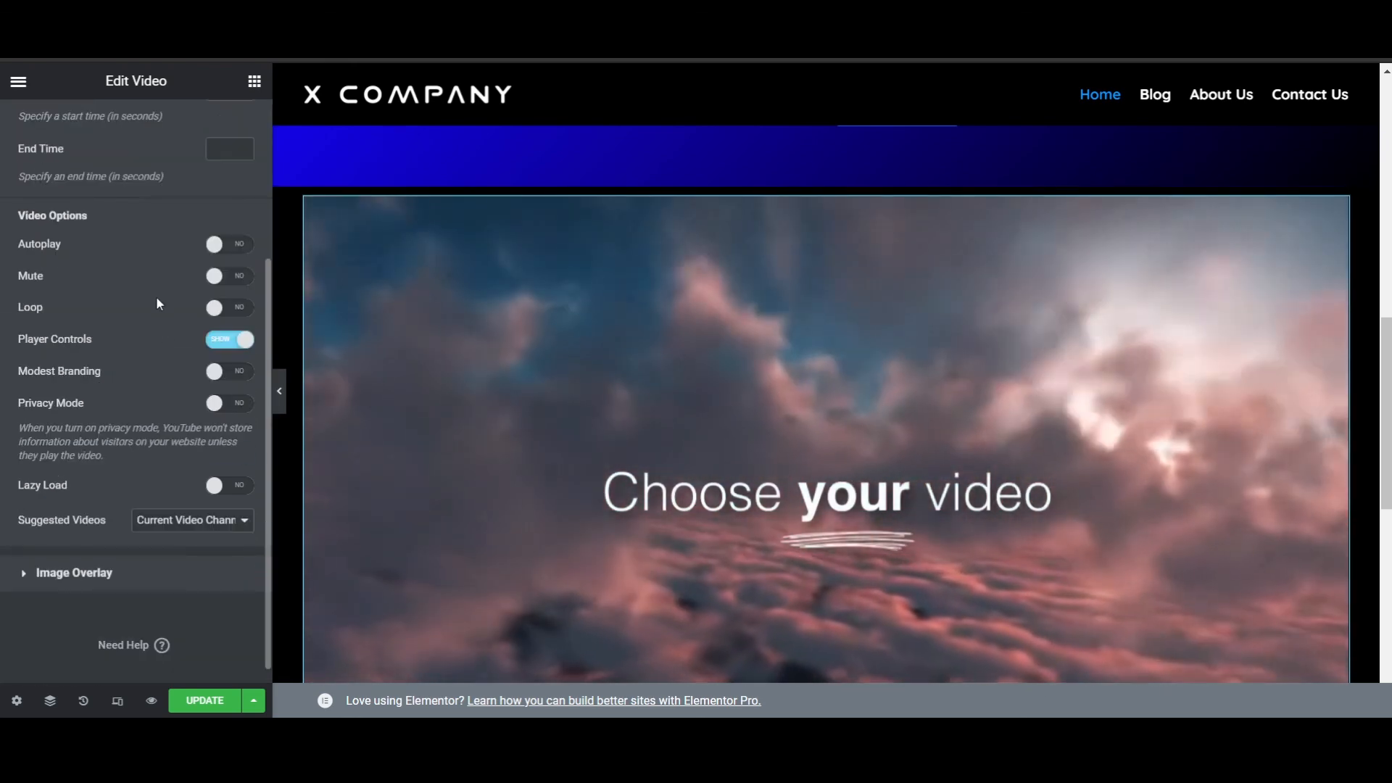
pyautogui.scroll(3, 153, 380)
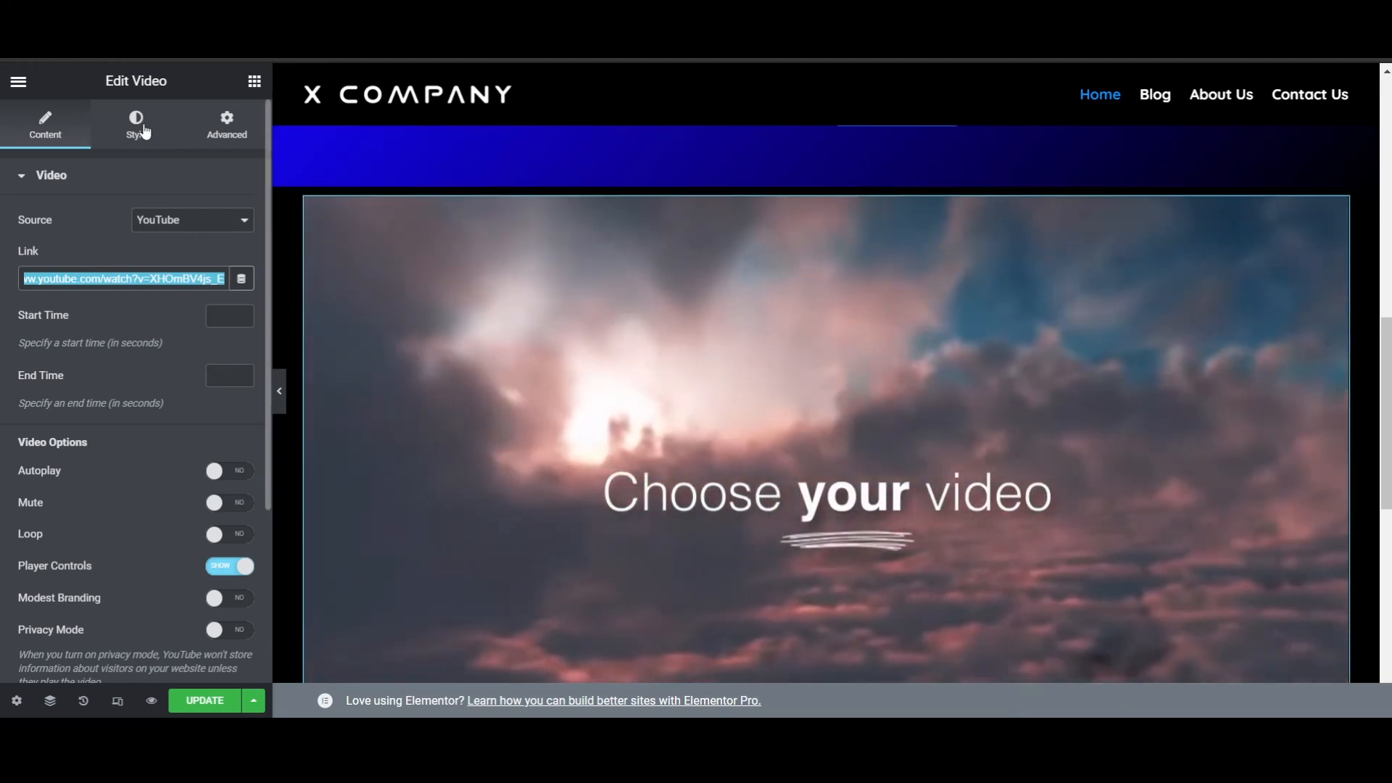
pyautogui.click(139, 135)
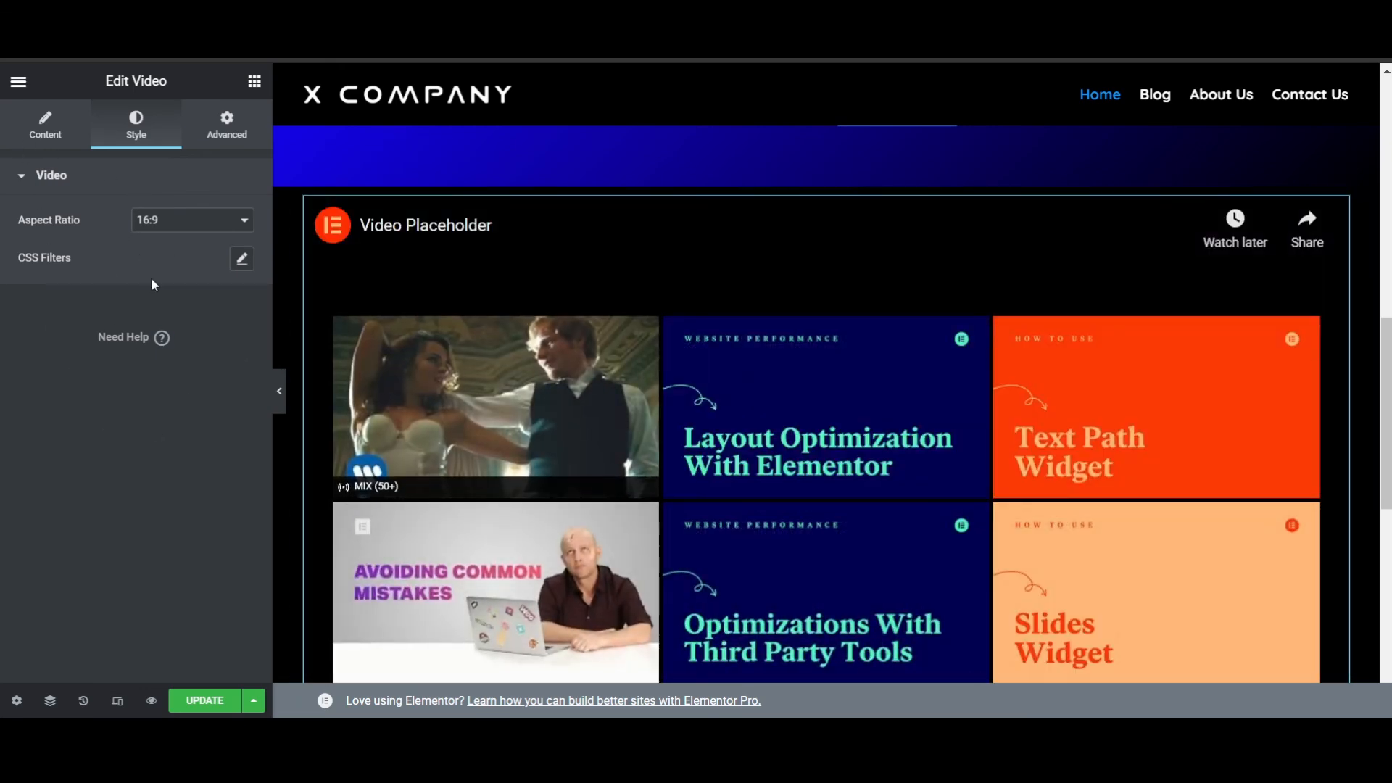
pyautogui.click(244, 149)
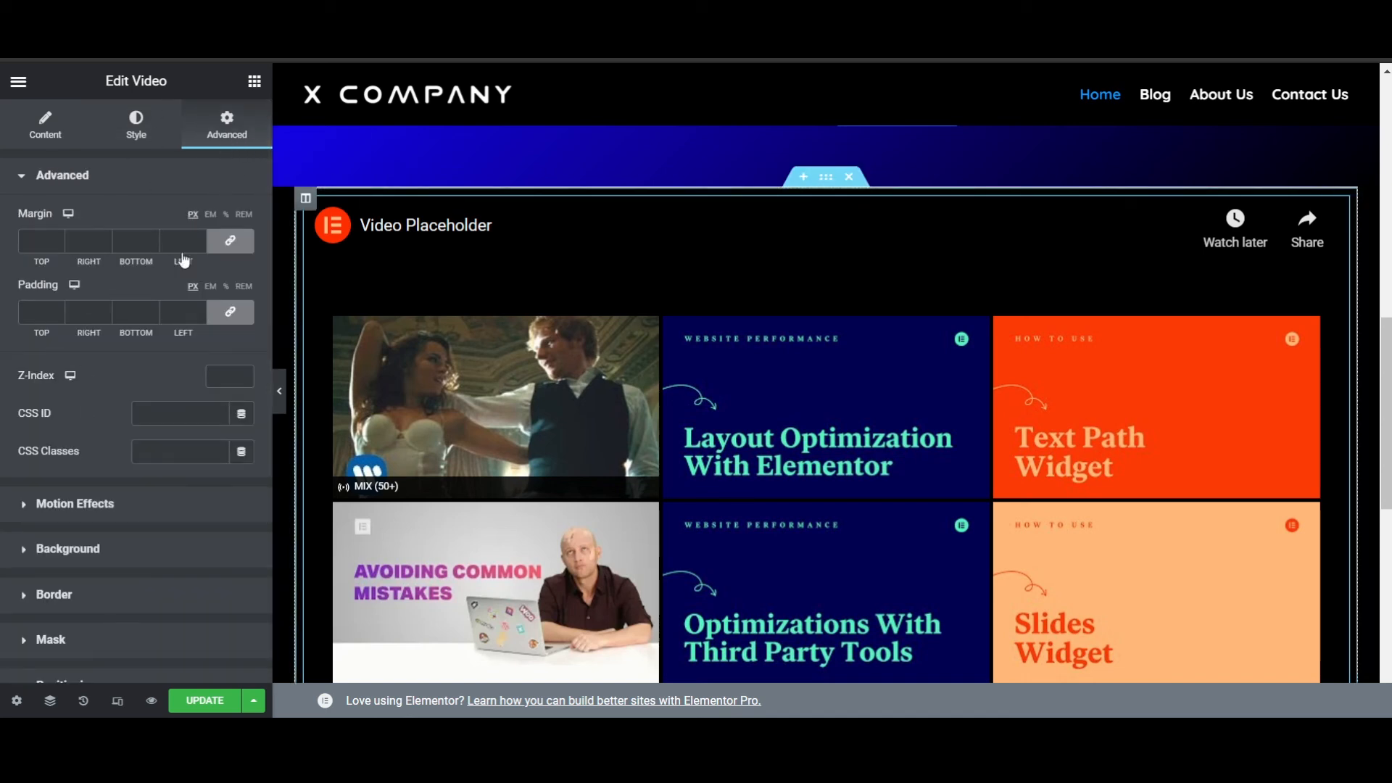
pyautogui.click(45, 127)
# - Examine the layout settings of the welcome banner section and the three-column features section for comparison
pyautogui.scroll(10, 903, 324)
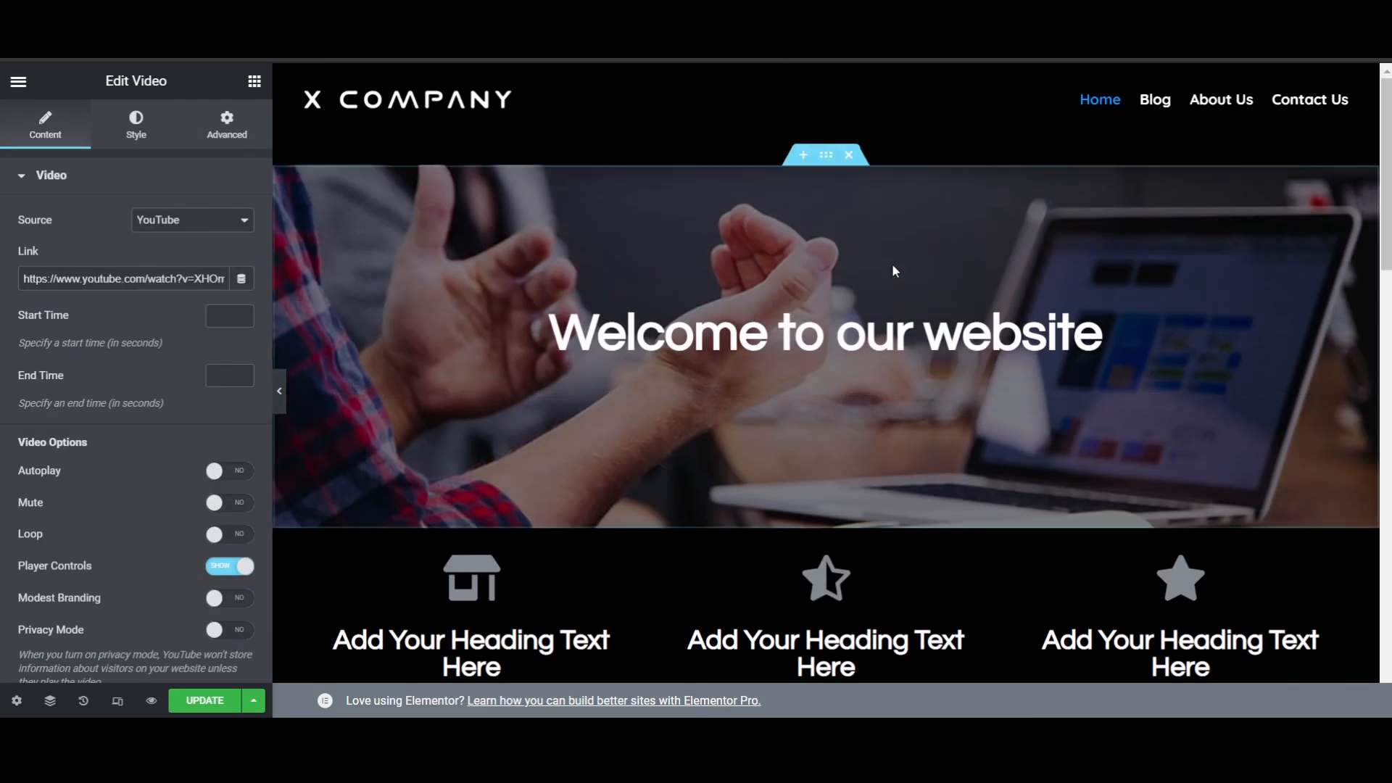
pyautogui.click(823, 165)
pyautogui.click(33, 127)
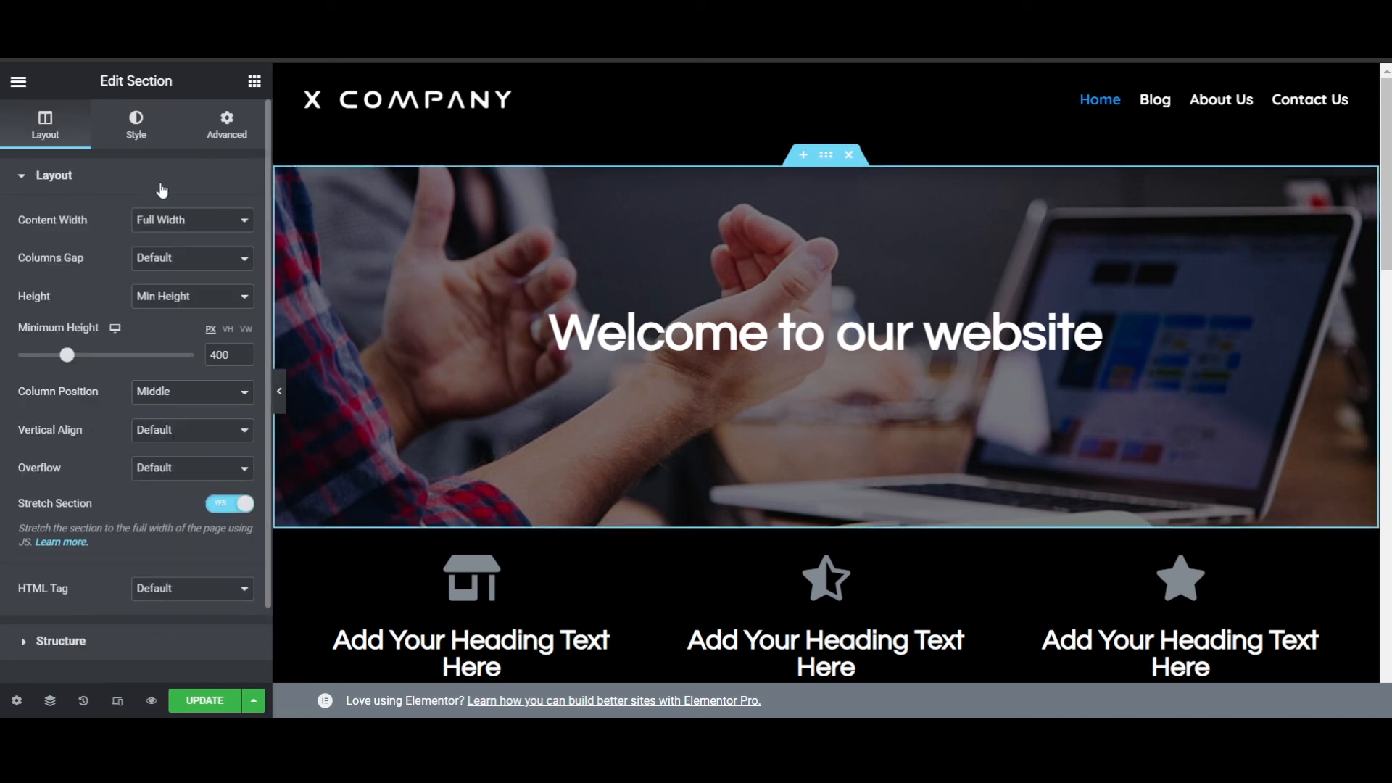
pyautogui.scroll(-3, 884, 241)
pyautogui.scroll(-3, 882, 309)
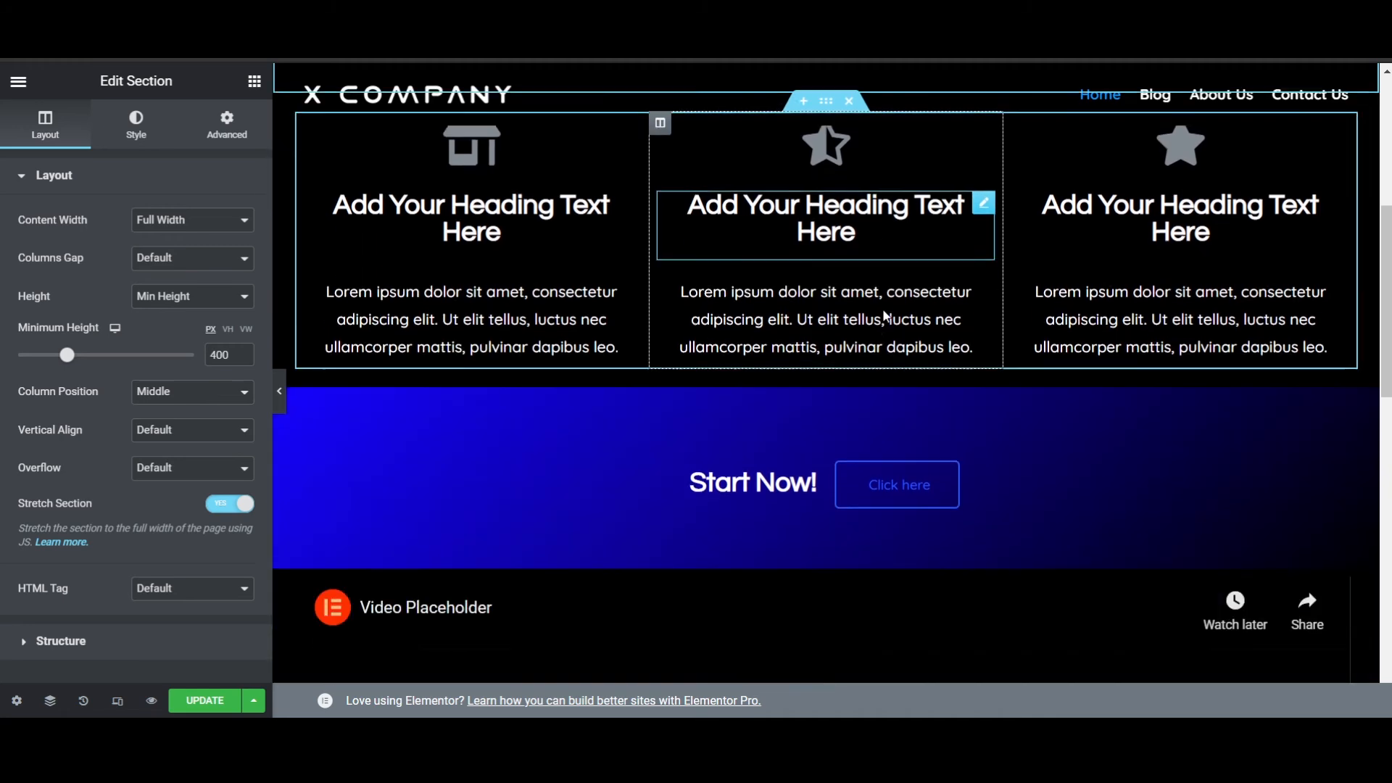
pyautogui.scroll(4, 856, 283)
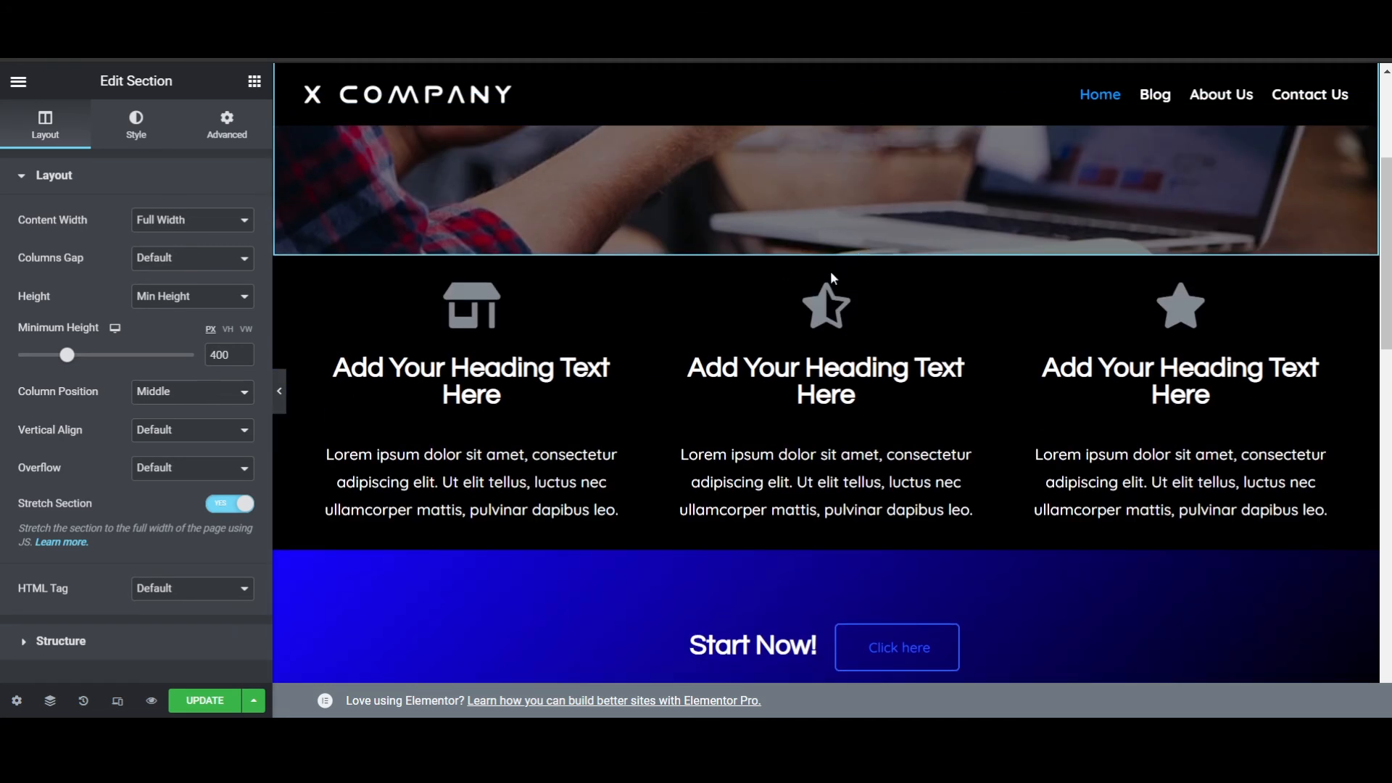
pyautogui.click(831, 278)
pyautogui.click(227, 125)
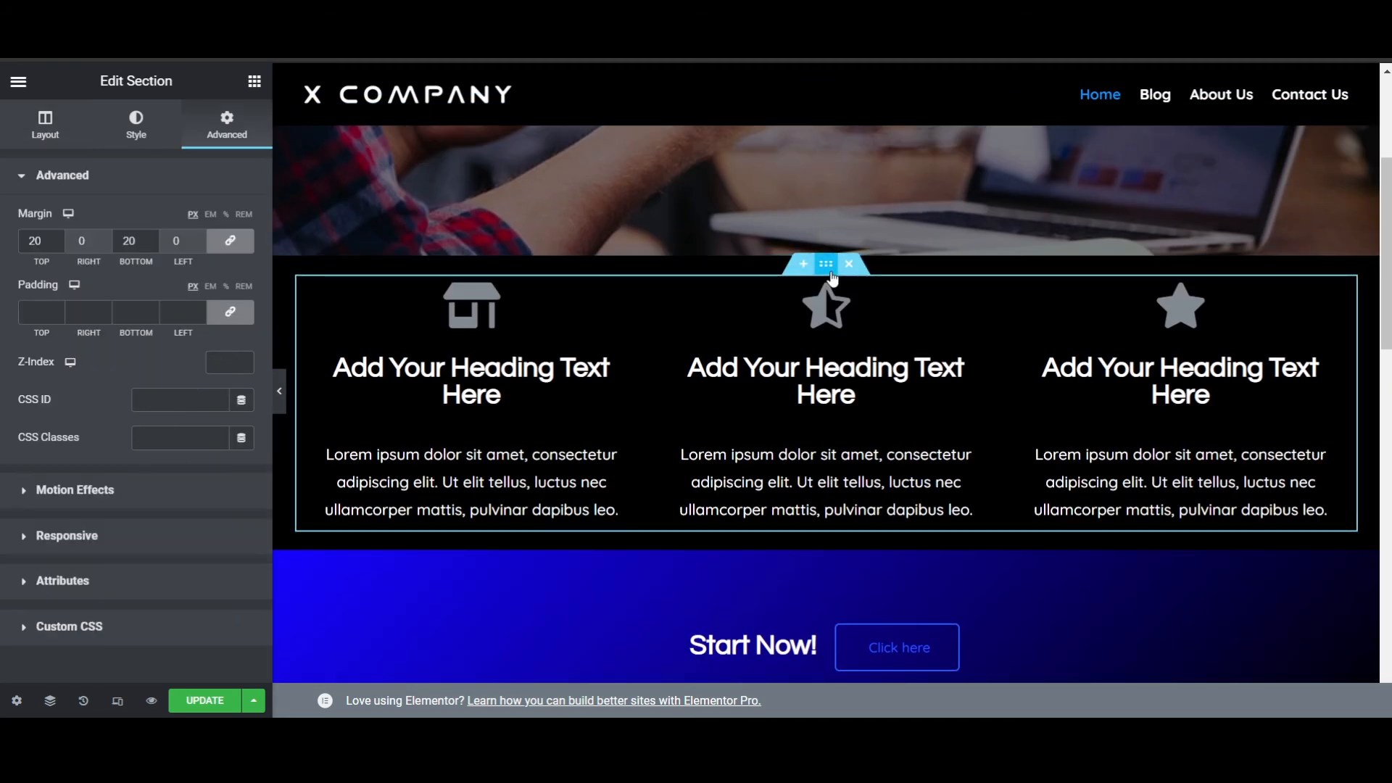
pyautogui.click(30, 124)
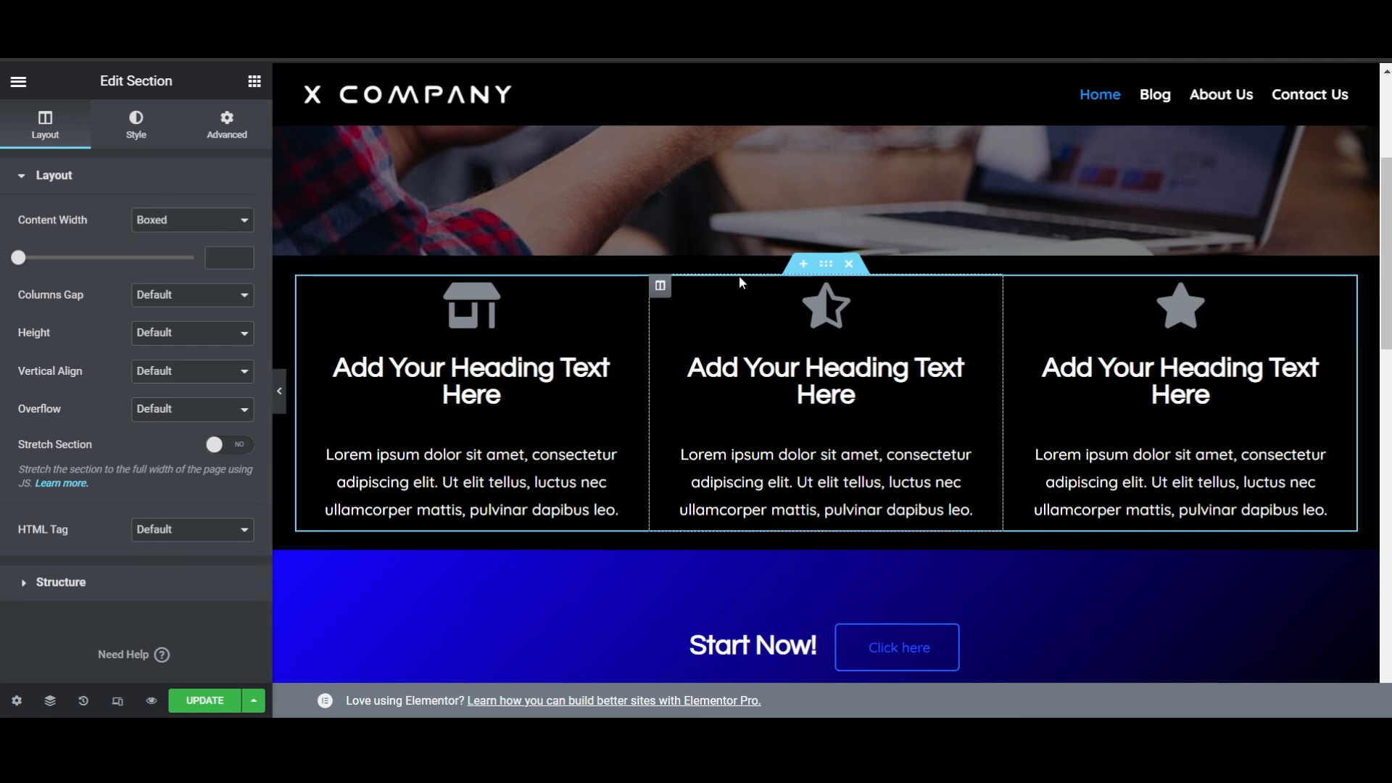
pyautogui.scroll(3, 529, 142)
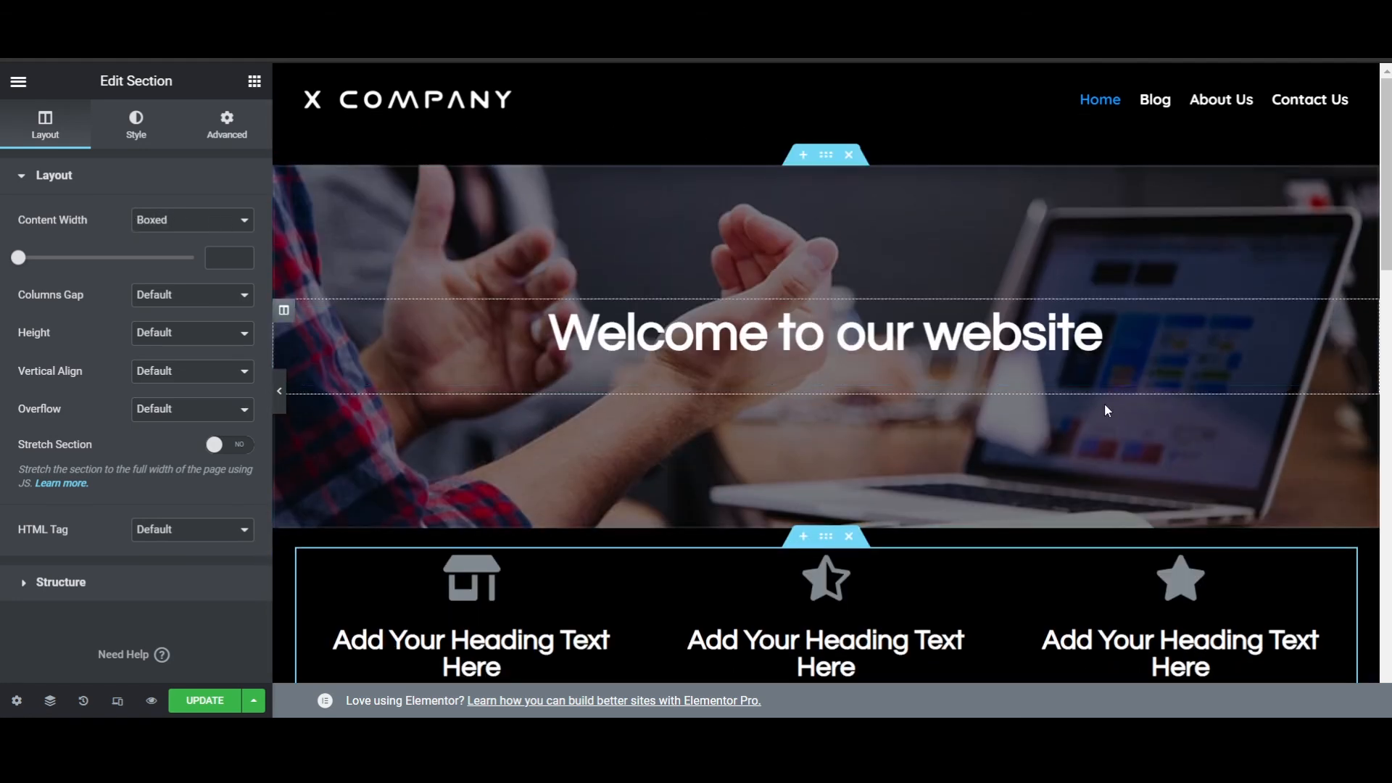
pyautogui.scroll(-2, 972, 460)
pyautogui.scroll(-6, 896, 377)
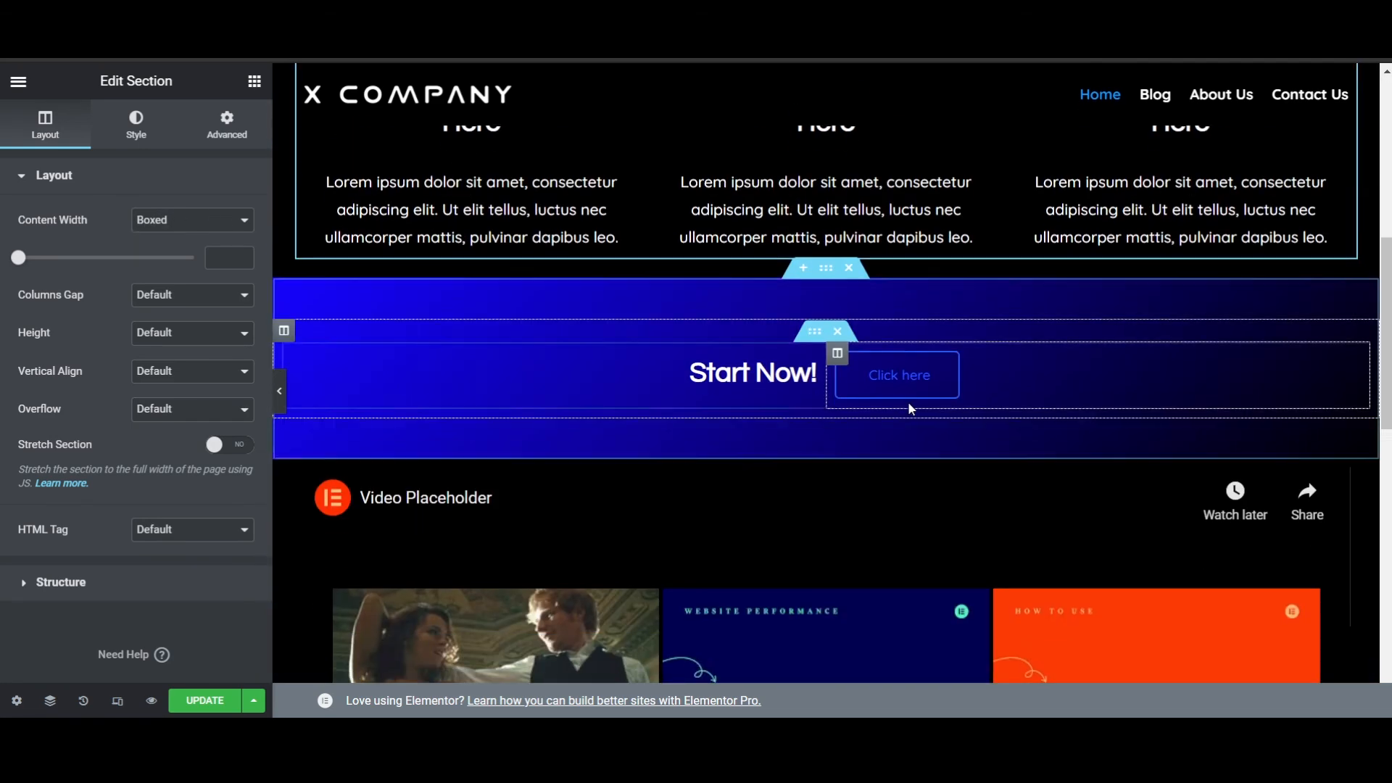
# - Set the video section's content width to Full Width and turn on Stretch Section
pyautogui.click(822, 275)
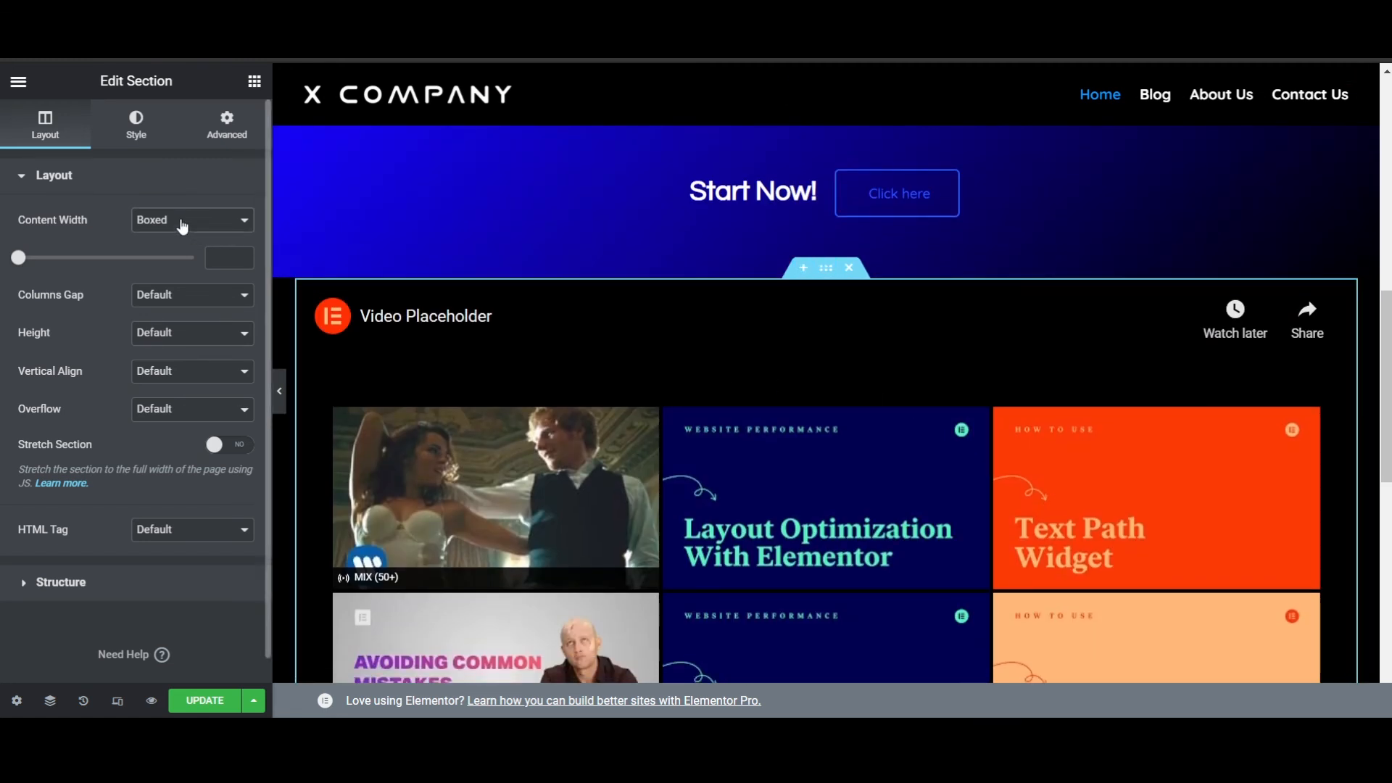
pyautogui.click(192, 253)
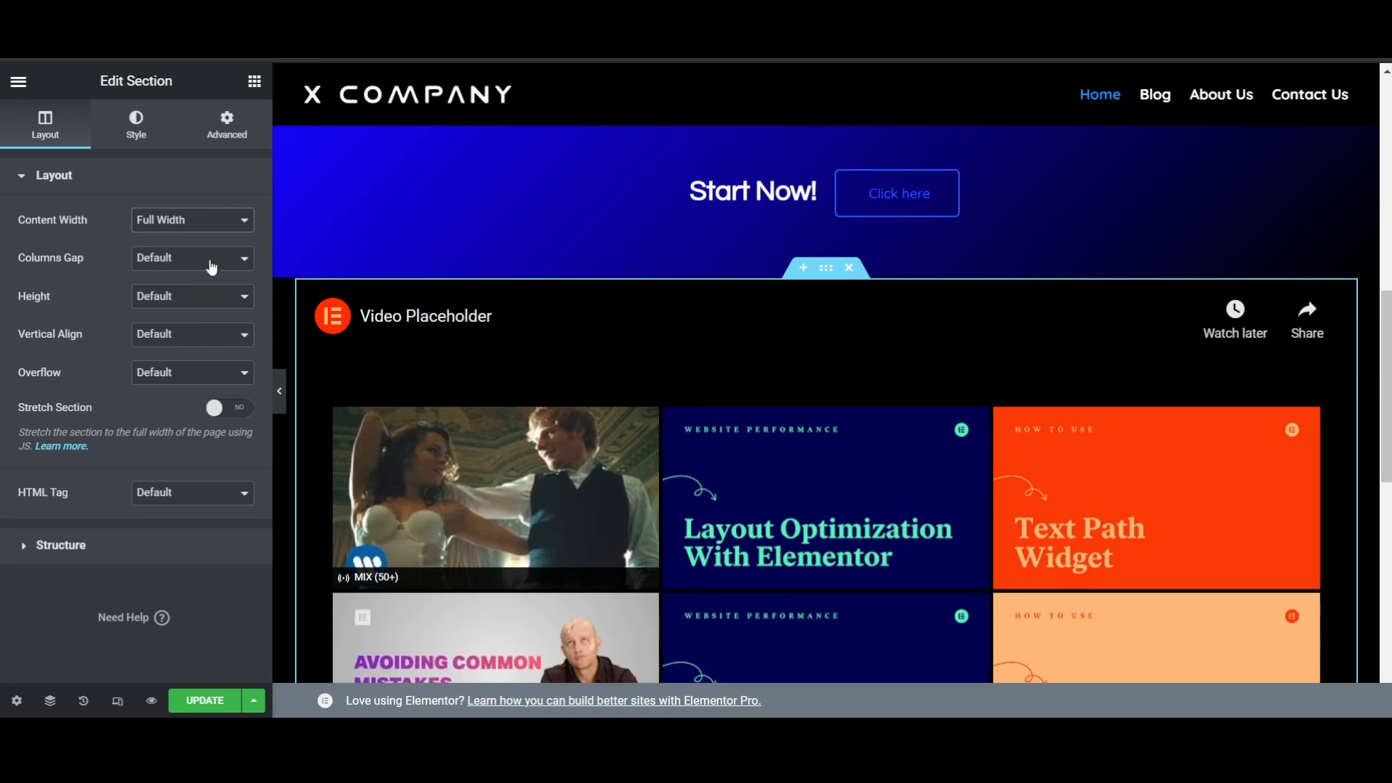
pyautogui.click(216, 411)
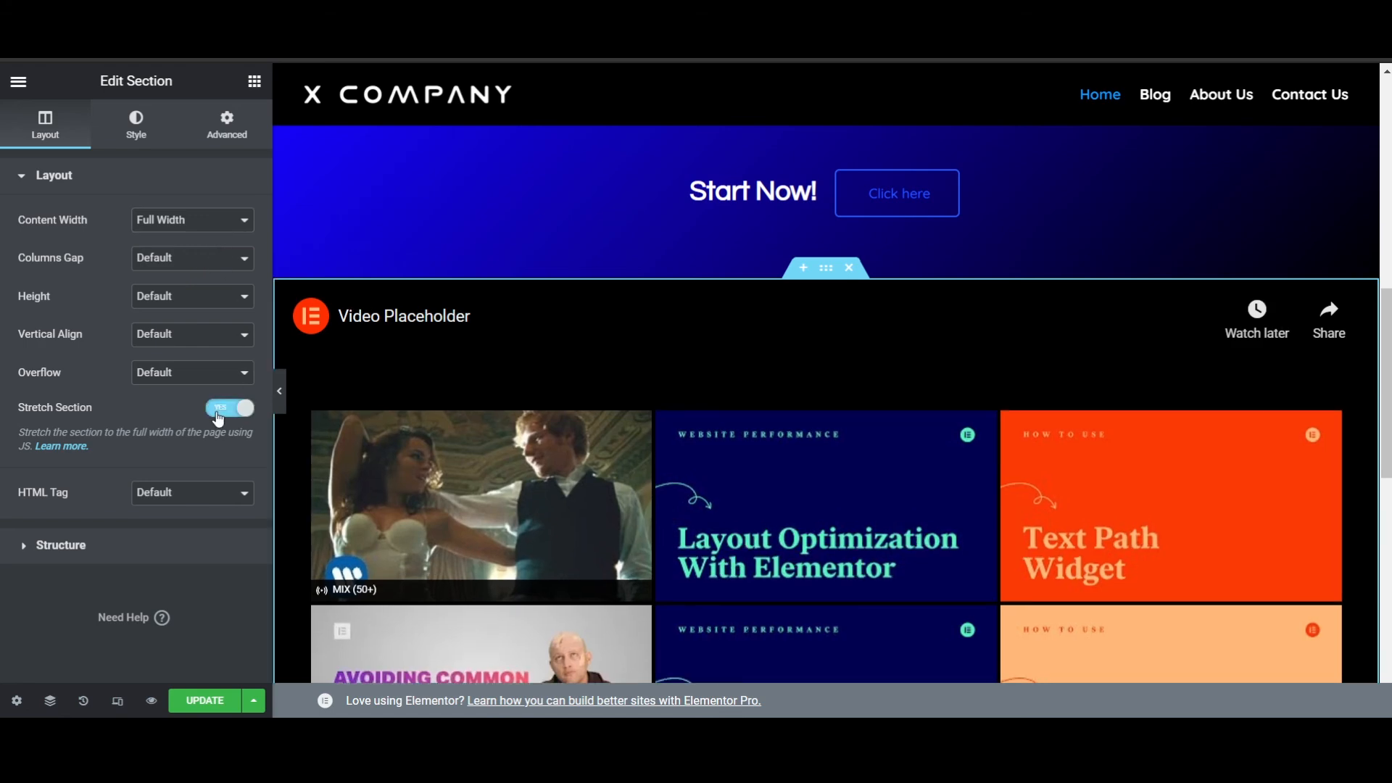
# - Examine the page layout from the video section up to the welcome banner
pyautogui.scroll(-7, 850, 309)
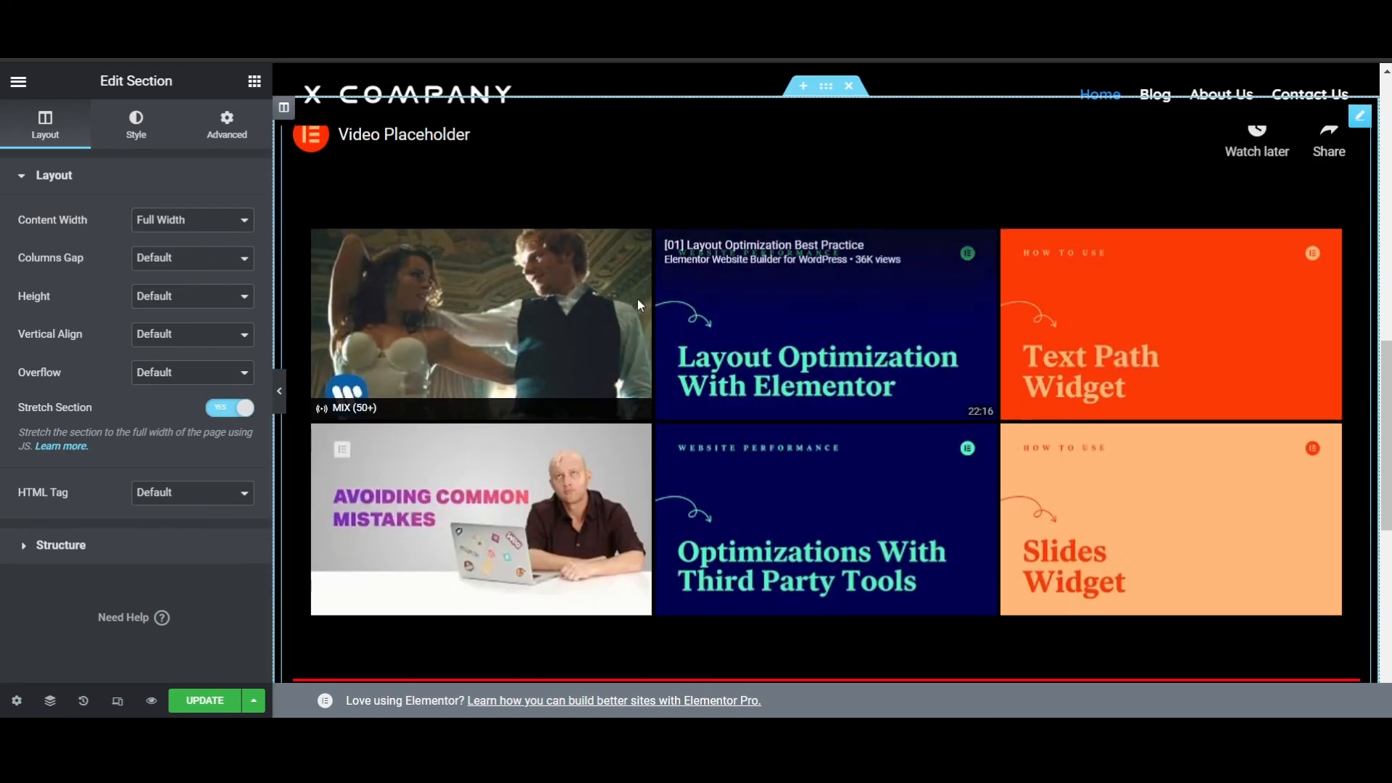
pyautogui.scroll(5, 930, 388)
pyautogui.scroll(4, 928, 392)
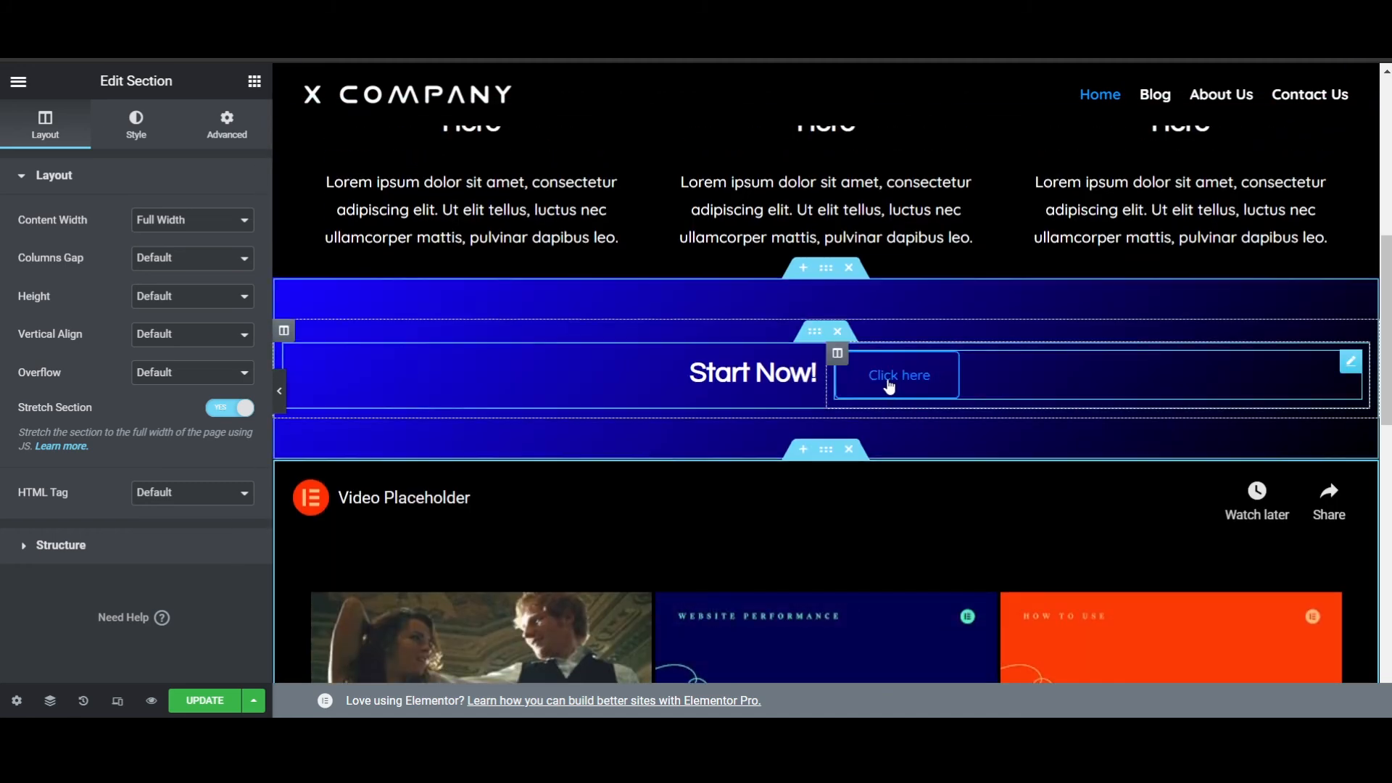
pyautogui.scroll(-4, 891, 385)
pyautogui.scroll(5, 1141, 297)
pyautogui.scroll(5, 1142, 301)
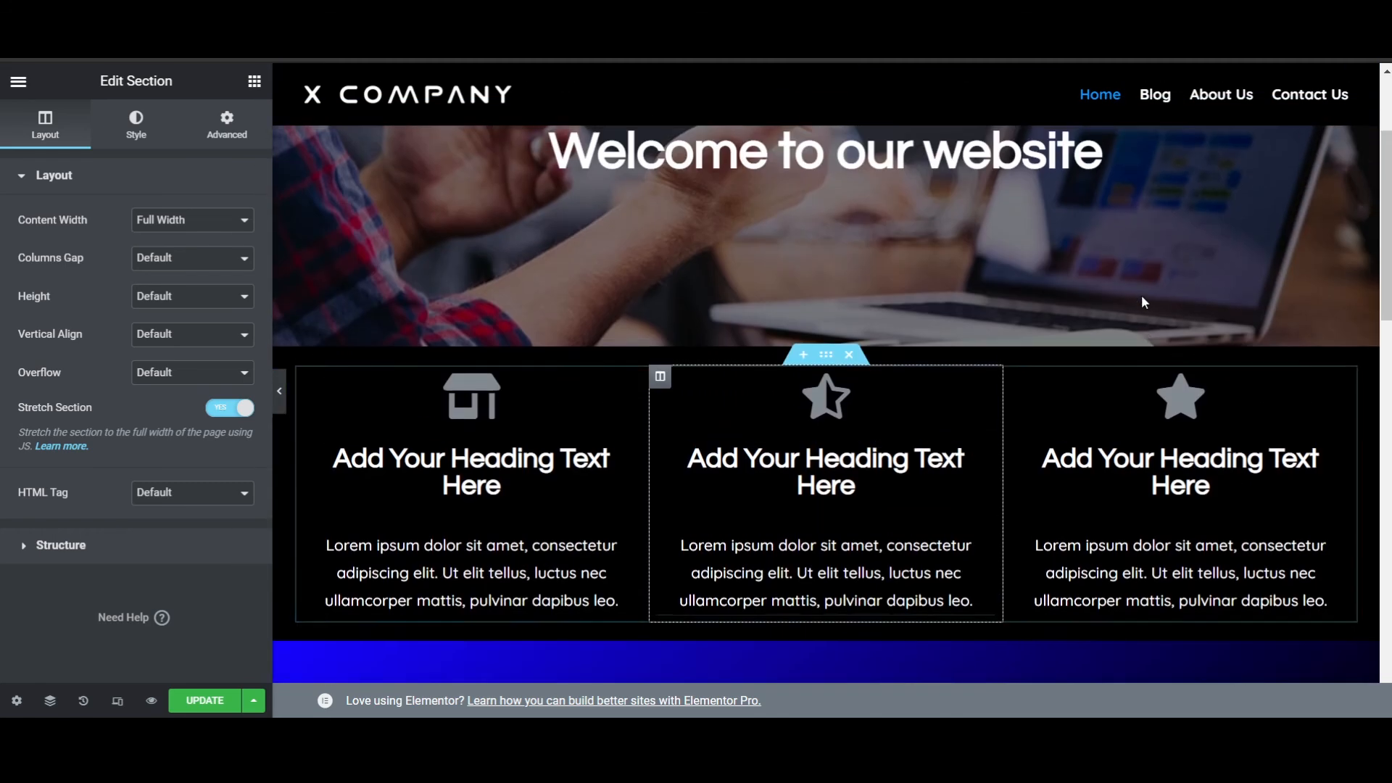
pyautogui.scroll(-4, 1142, 295)
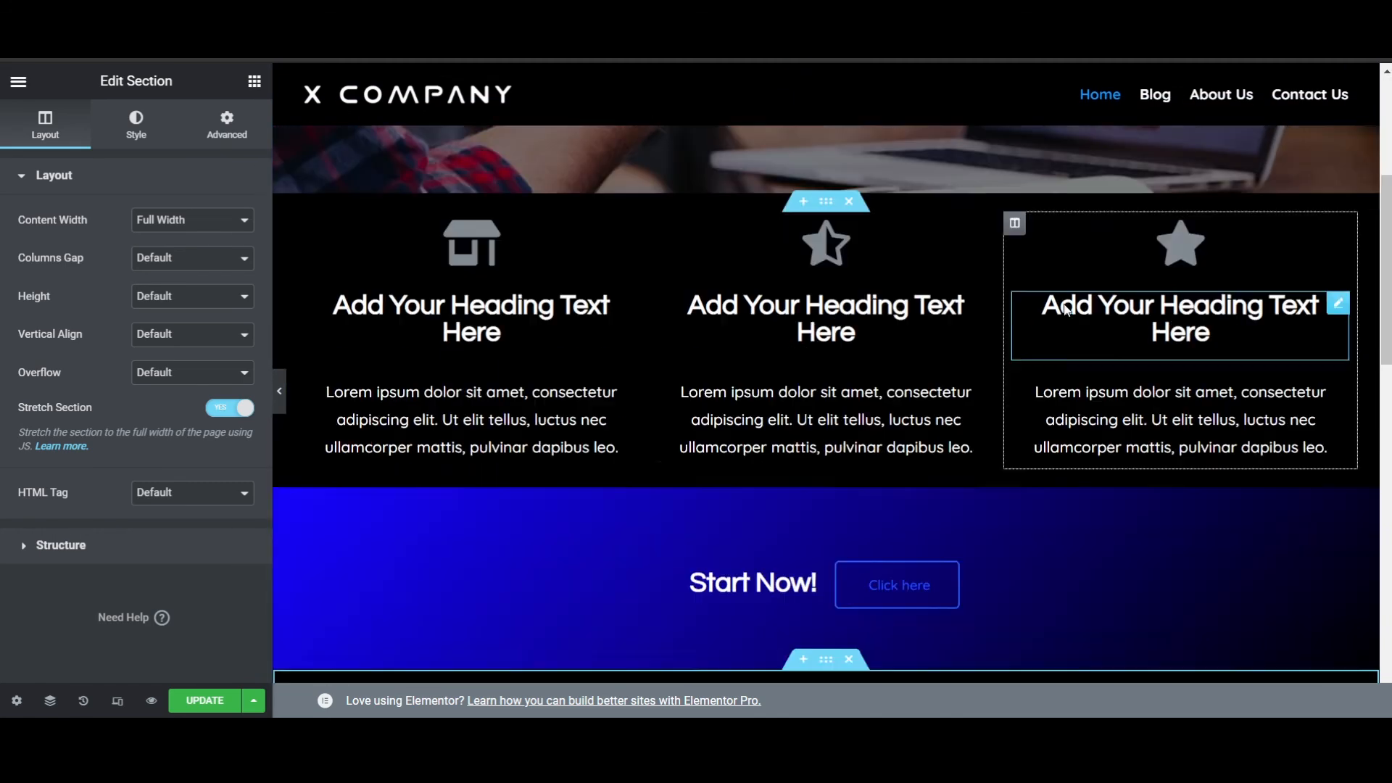
# - Set the primary color of the store icon in the first features column to bright blue
pyautogui.click(479, 228)
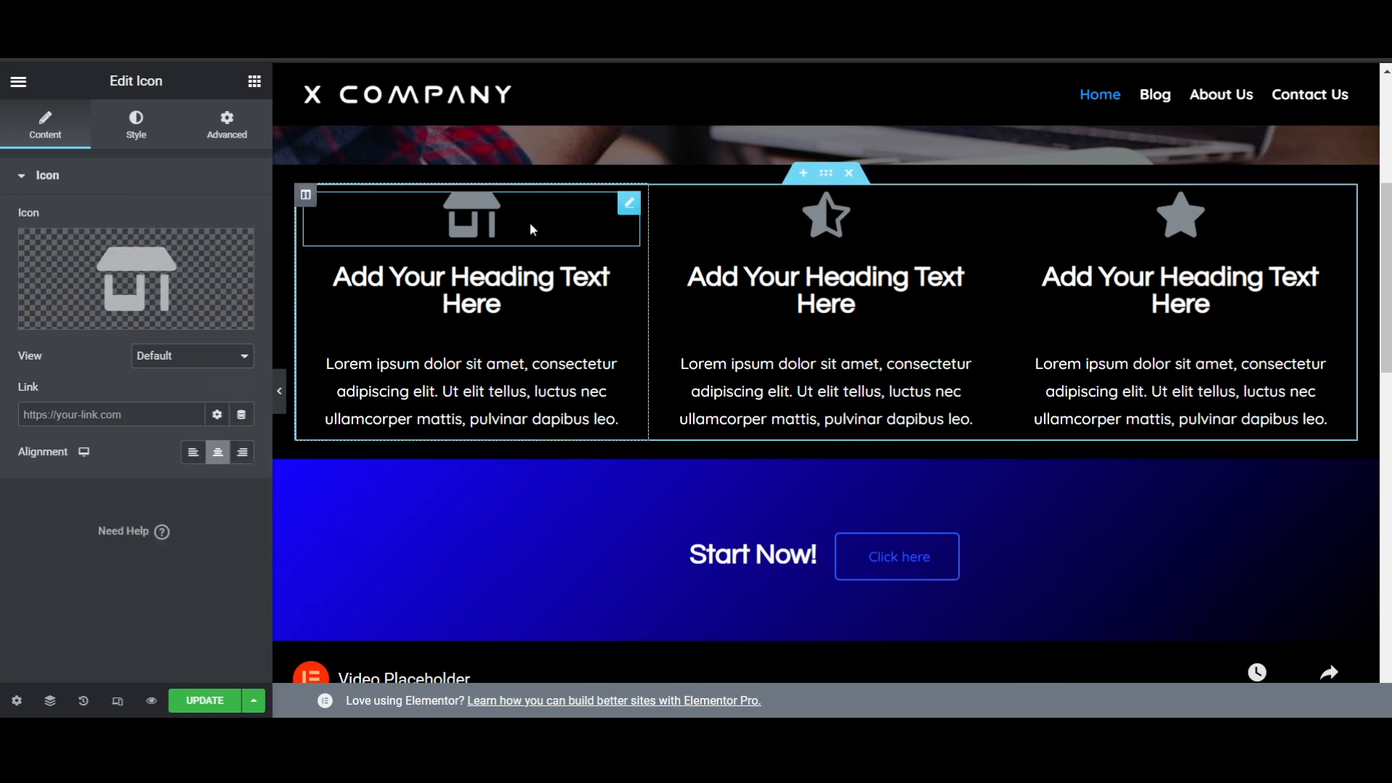
pyautogui.click(152, 140)
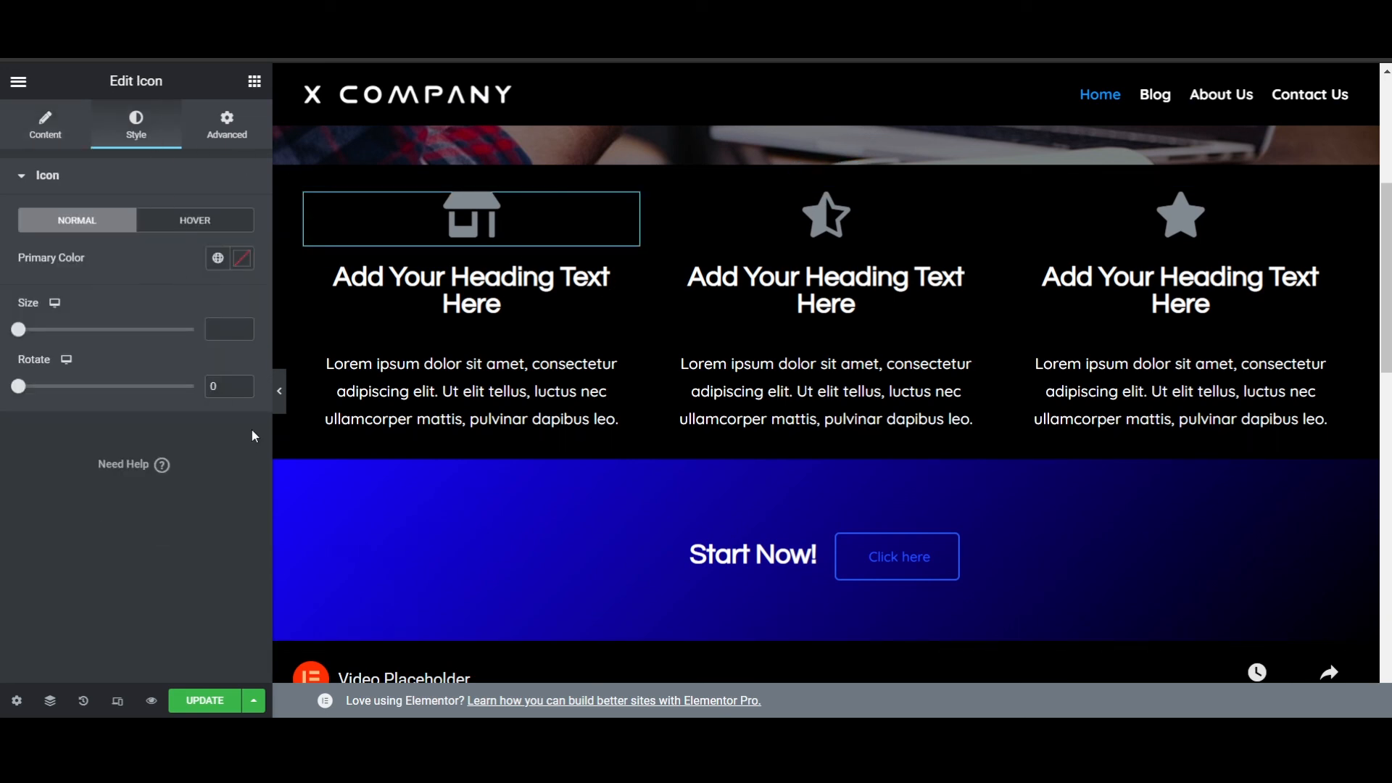
pyautogui.click(242, 264)
pyautogui.click(171, 492)
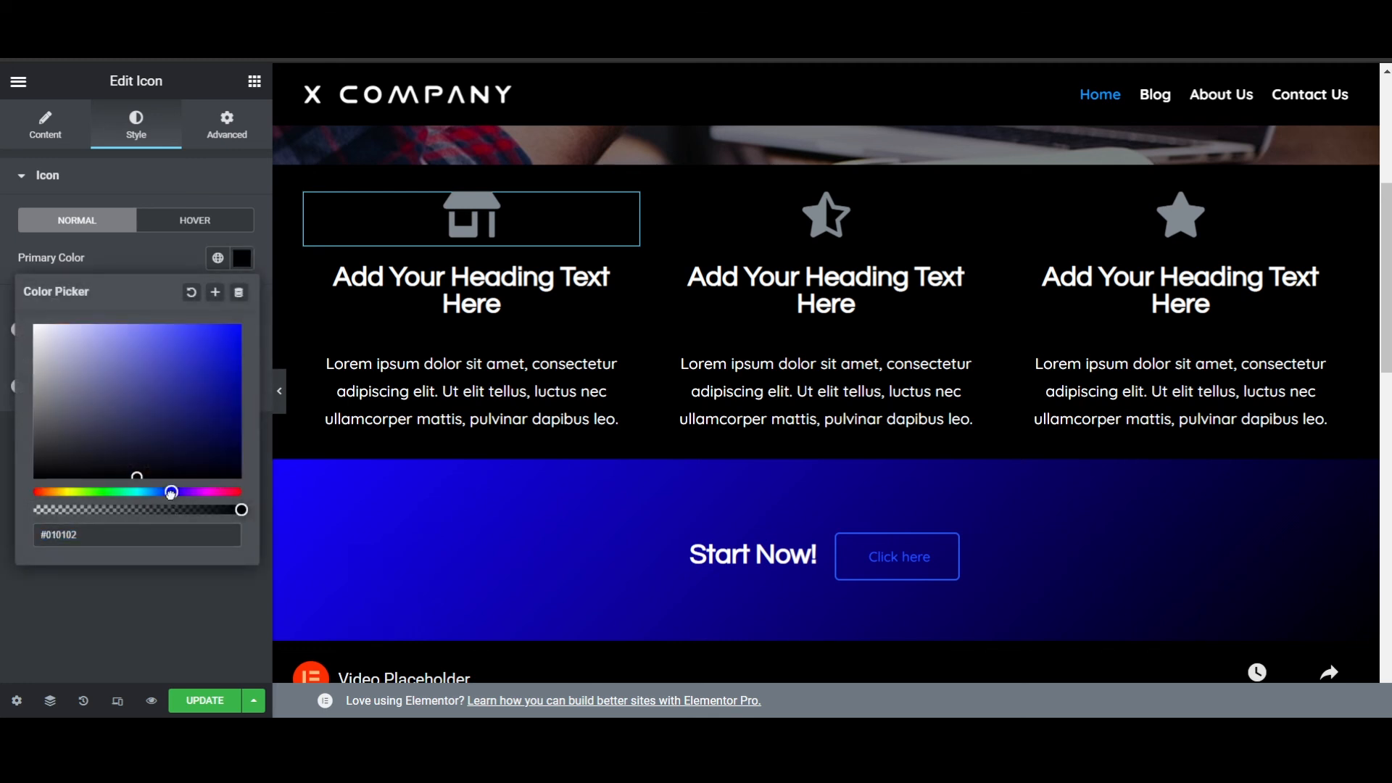
pyautogui.moveTo(186, 426); pyautogui.dragTo(223, 328)
# - Set the primary color of the half-star icon in the middle features column to the Theme Accent global color
pyautogui.scroll(2, 884, 304)
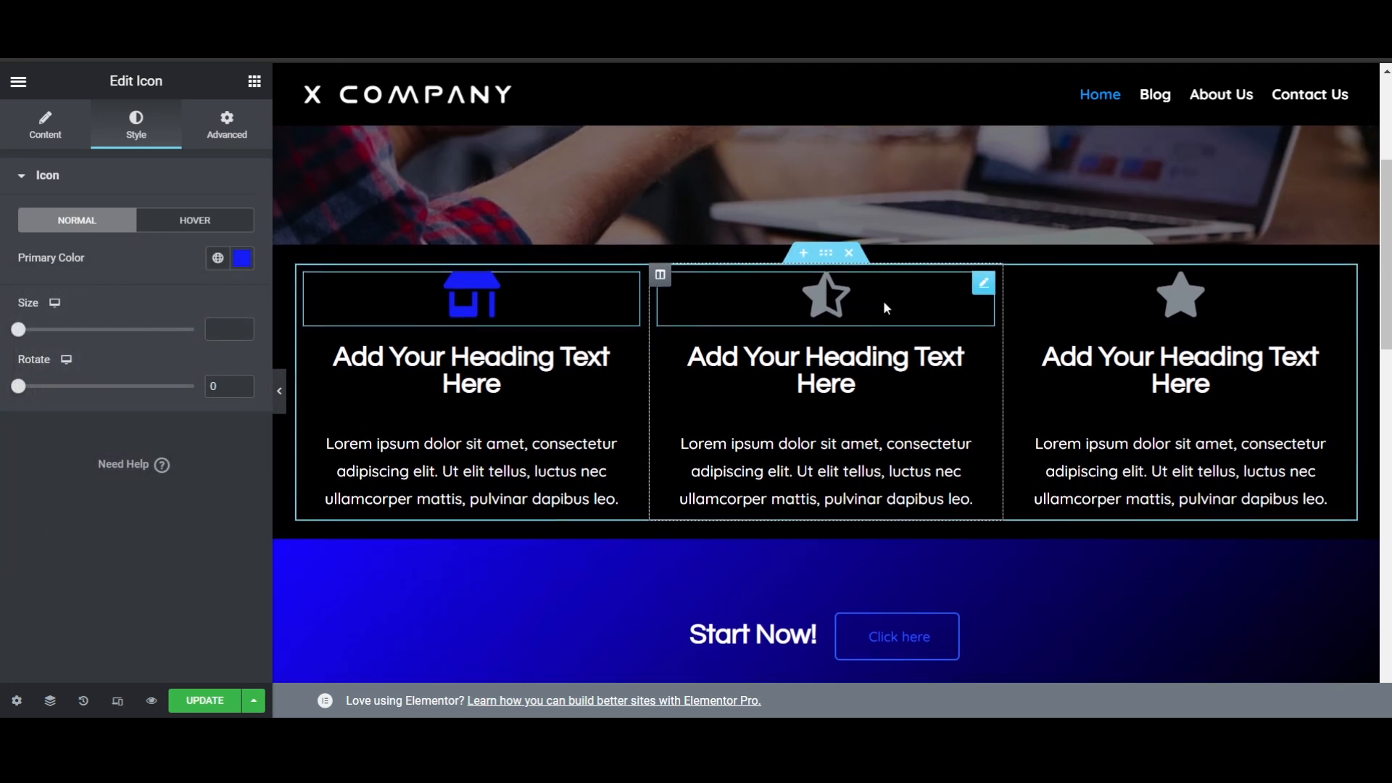
pyautogui.click(826, 305)
pyautogui.moveTo(159, 281)
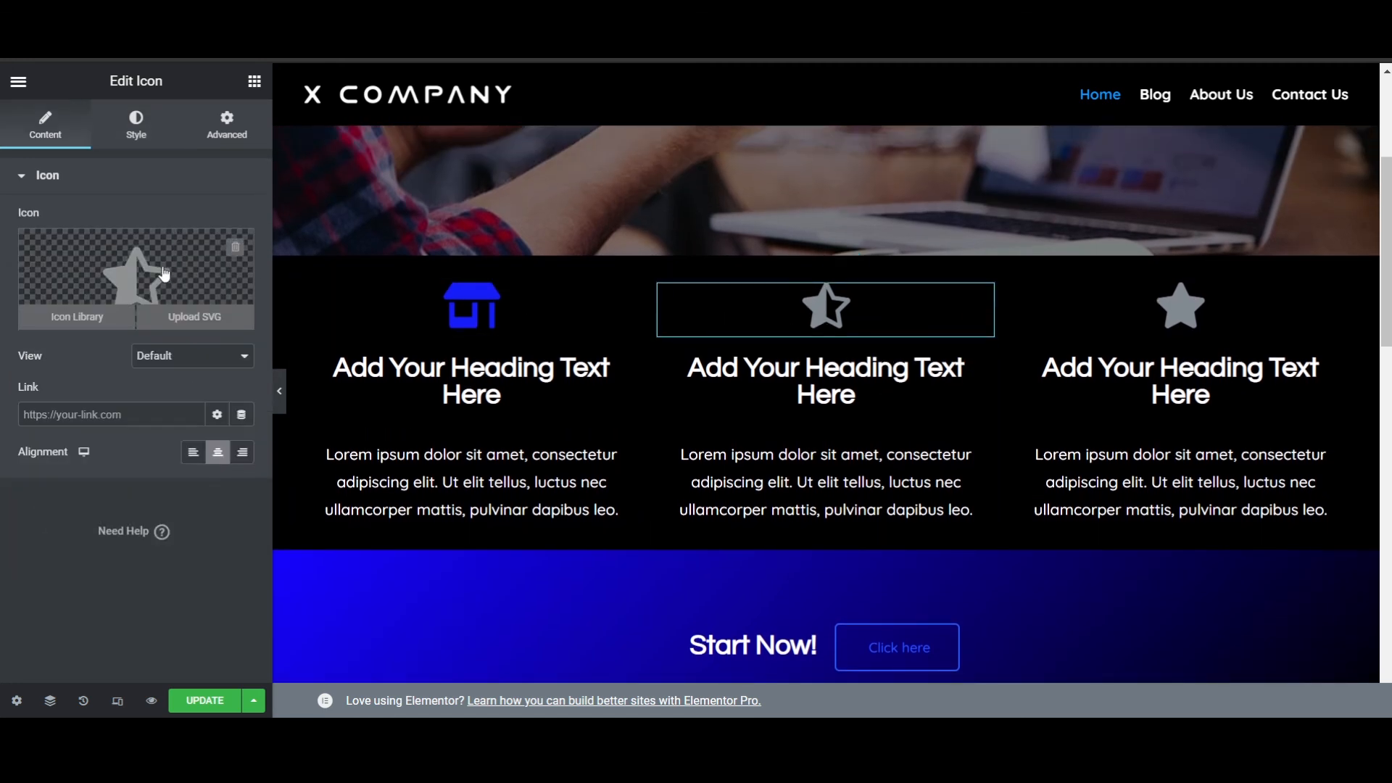
pyautogui.click(136, 123)
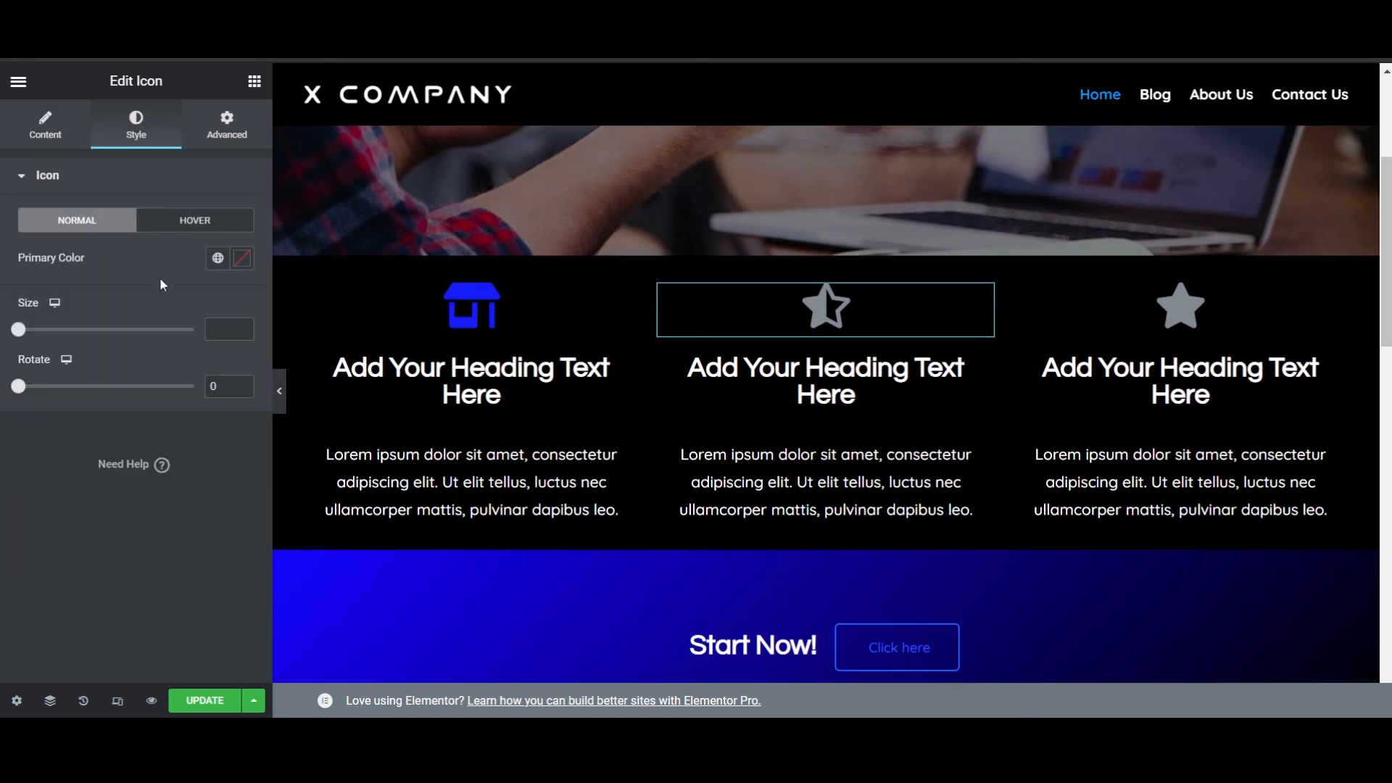
pyautogui.click(218, 259)
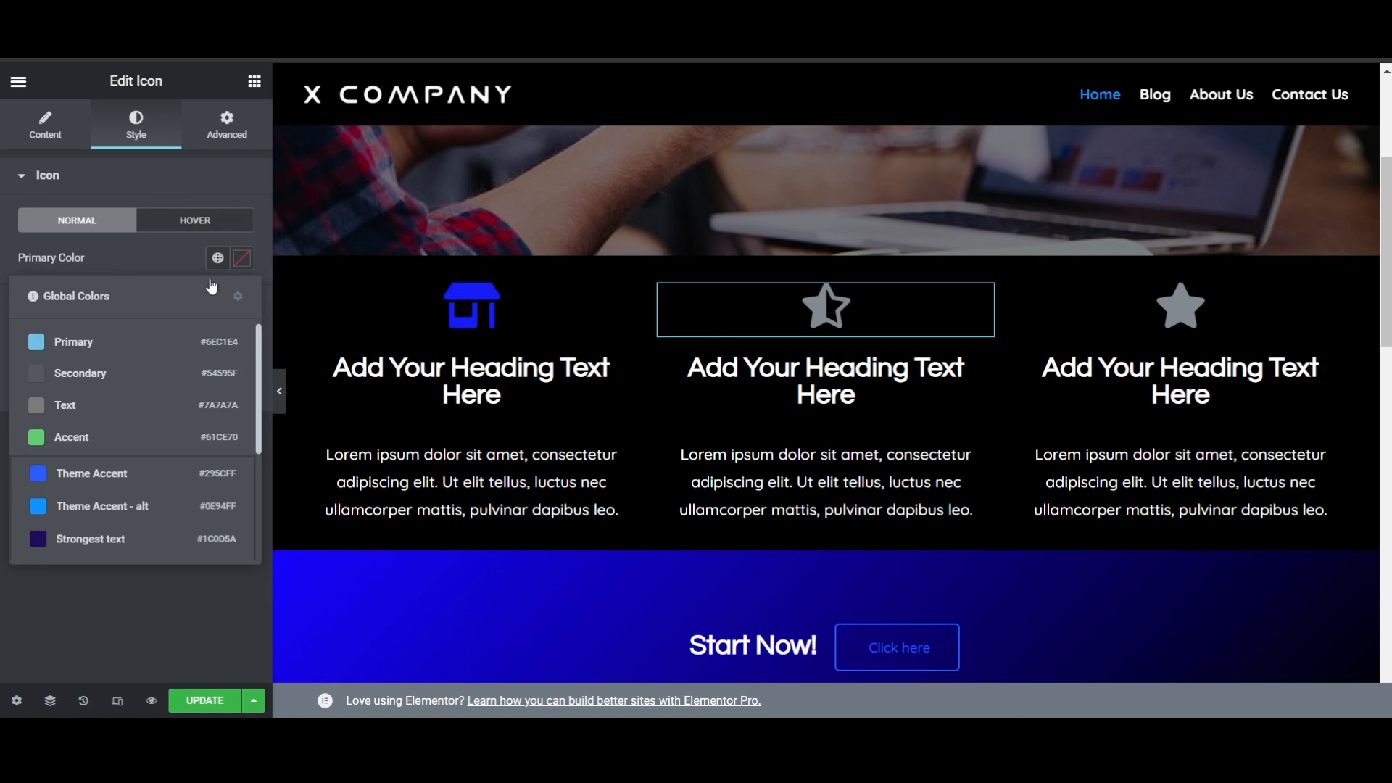
pyautogui.click(128, 488)
# - Set the primary color of the star icon in the third features column to the Theme Accent global color
pyautogui.click(1173, 314)
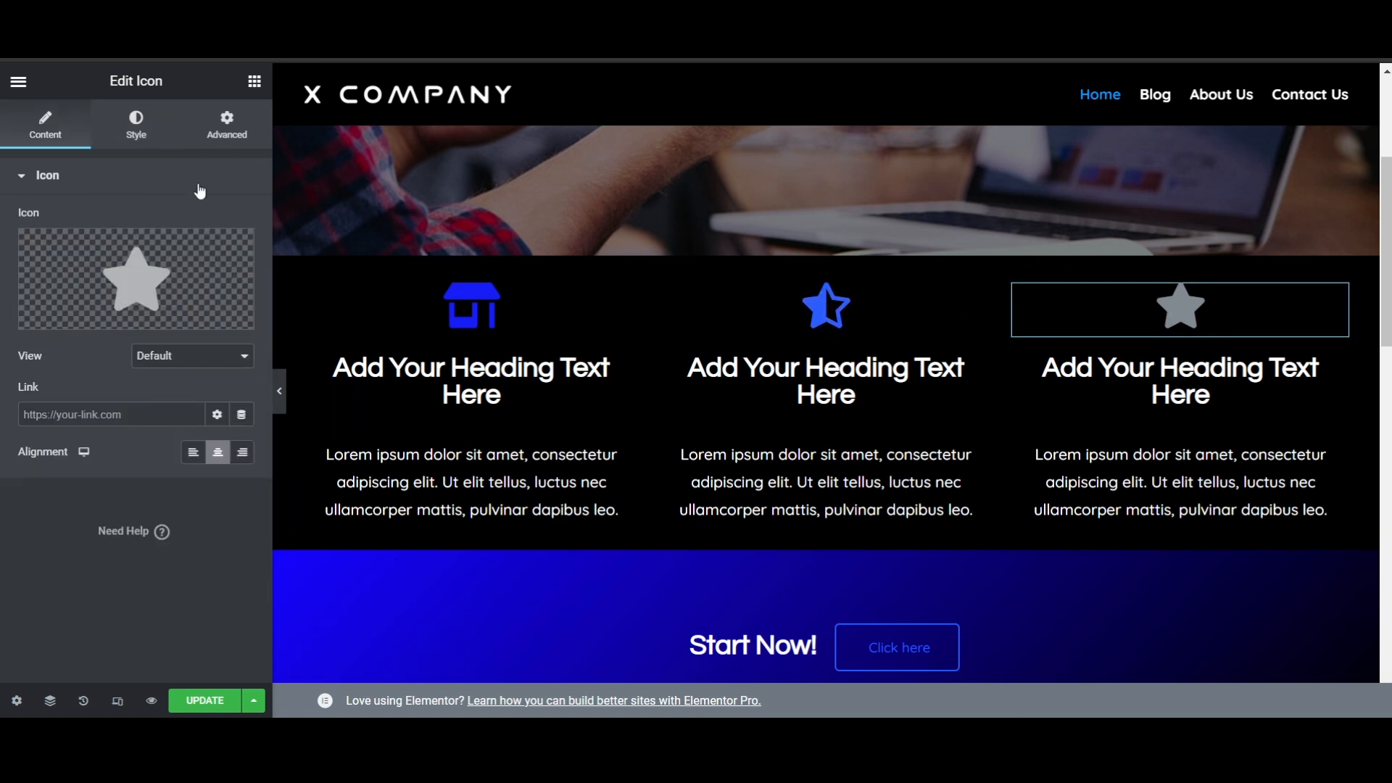
pyautogui.click(129, 122)
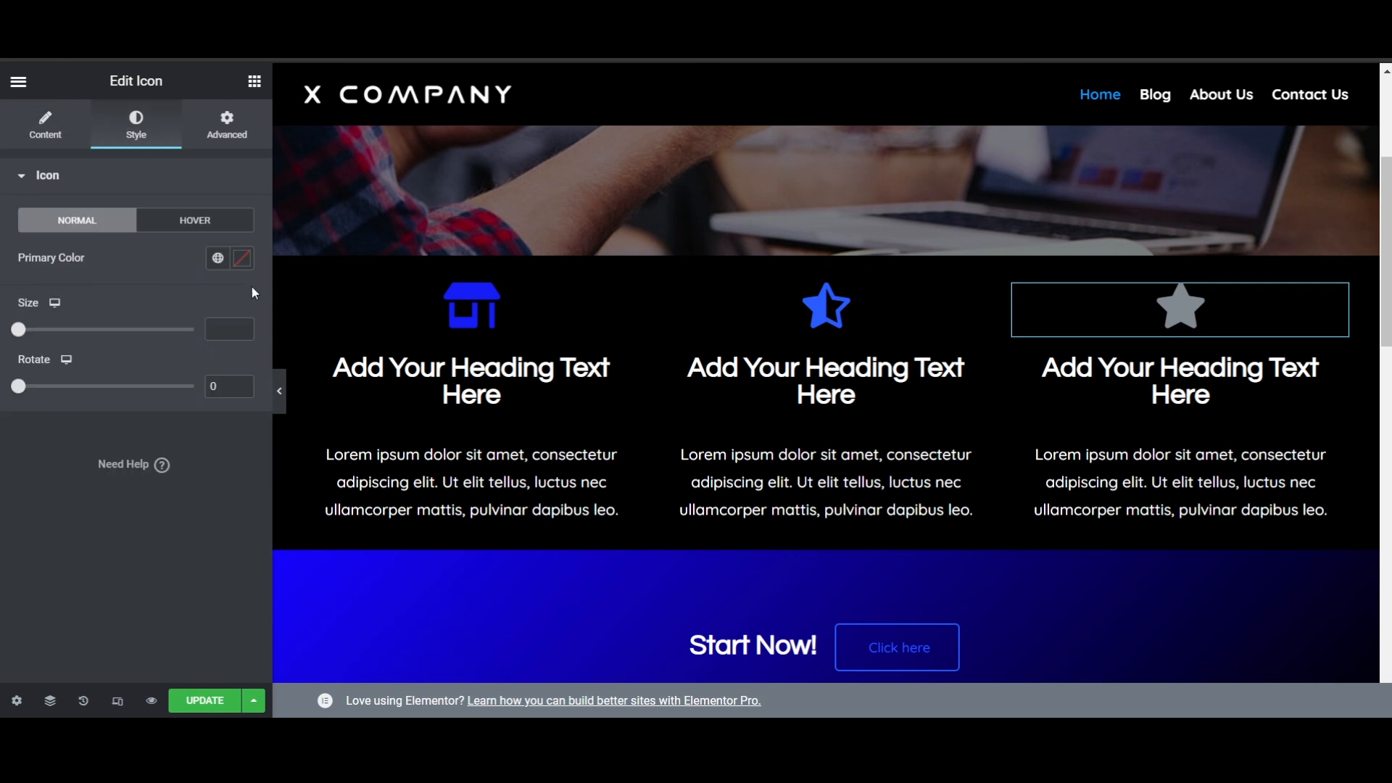
pyautogui.click(243, 263)
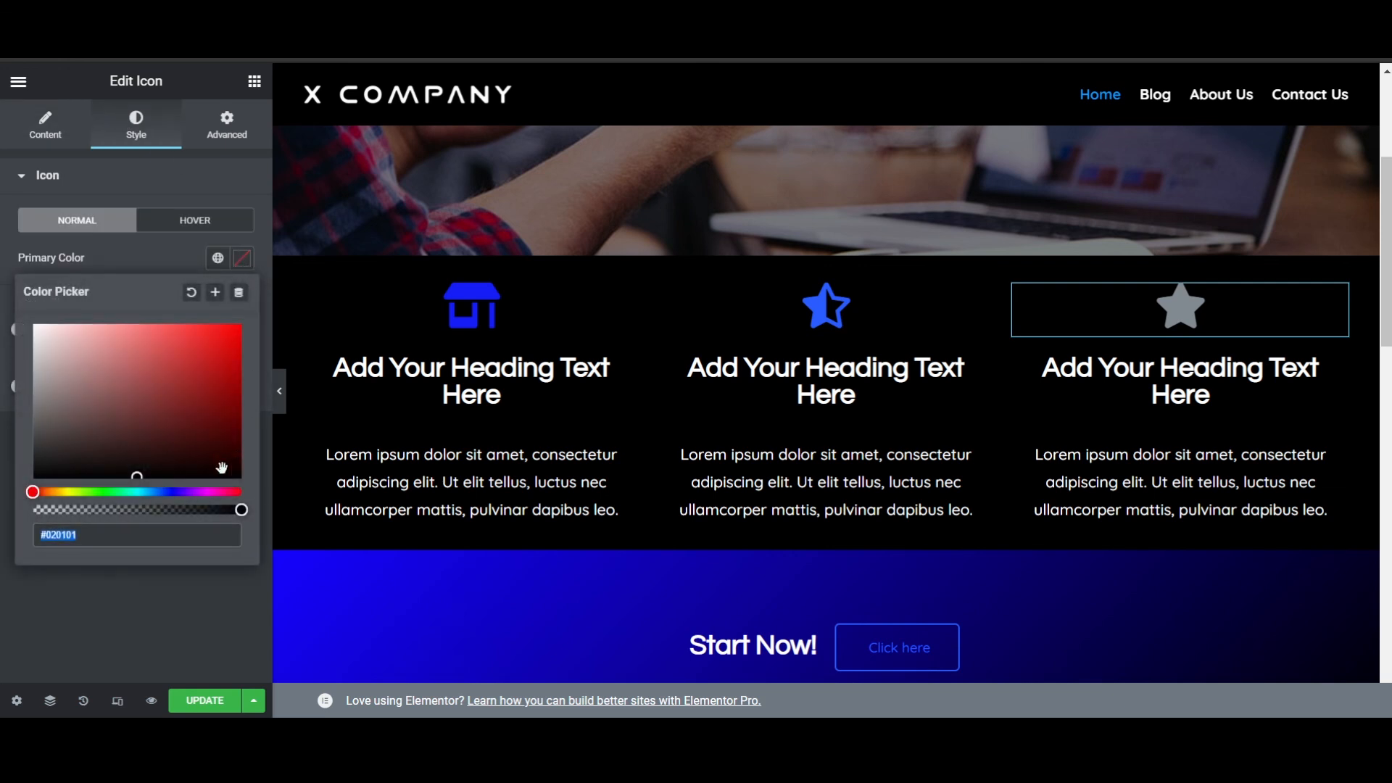
pyautogui.click(218, 260)
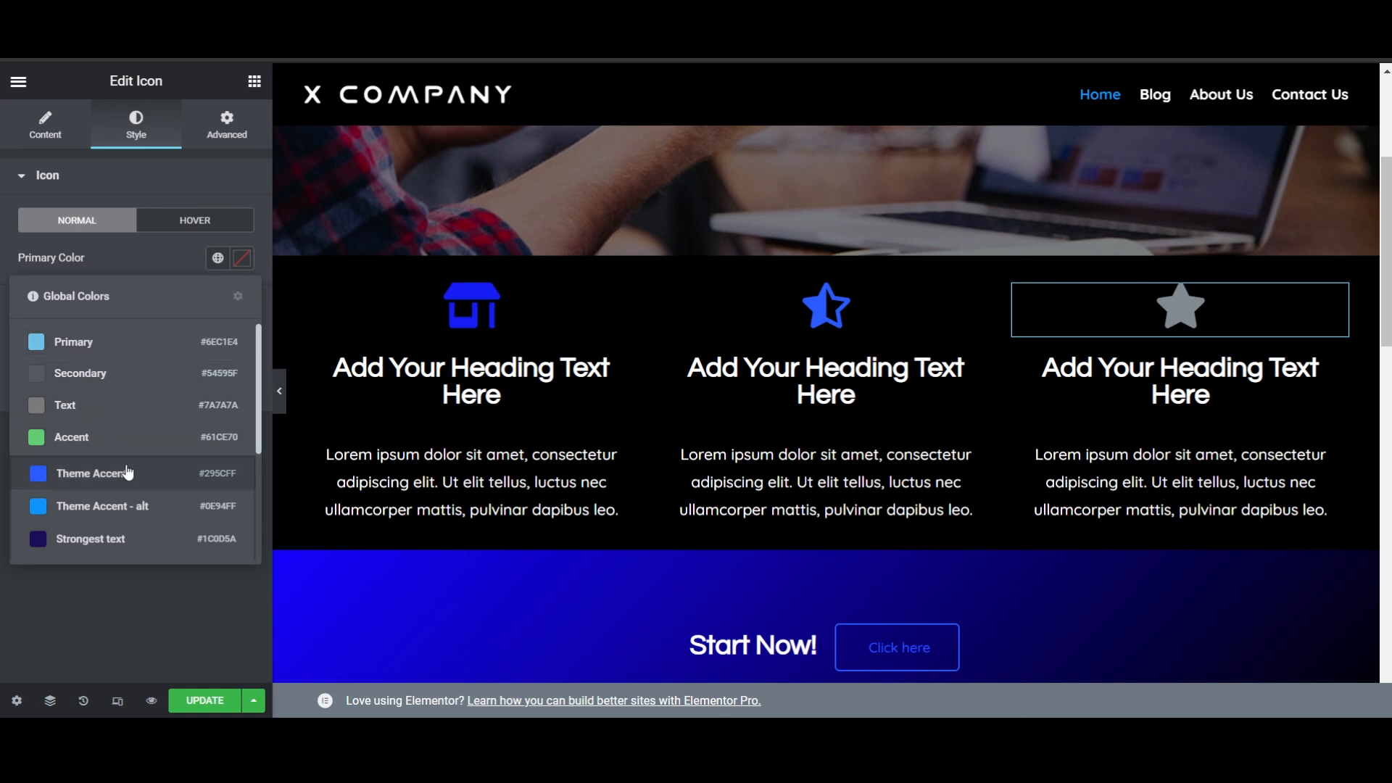
pyautogui.click(94, 473)
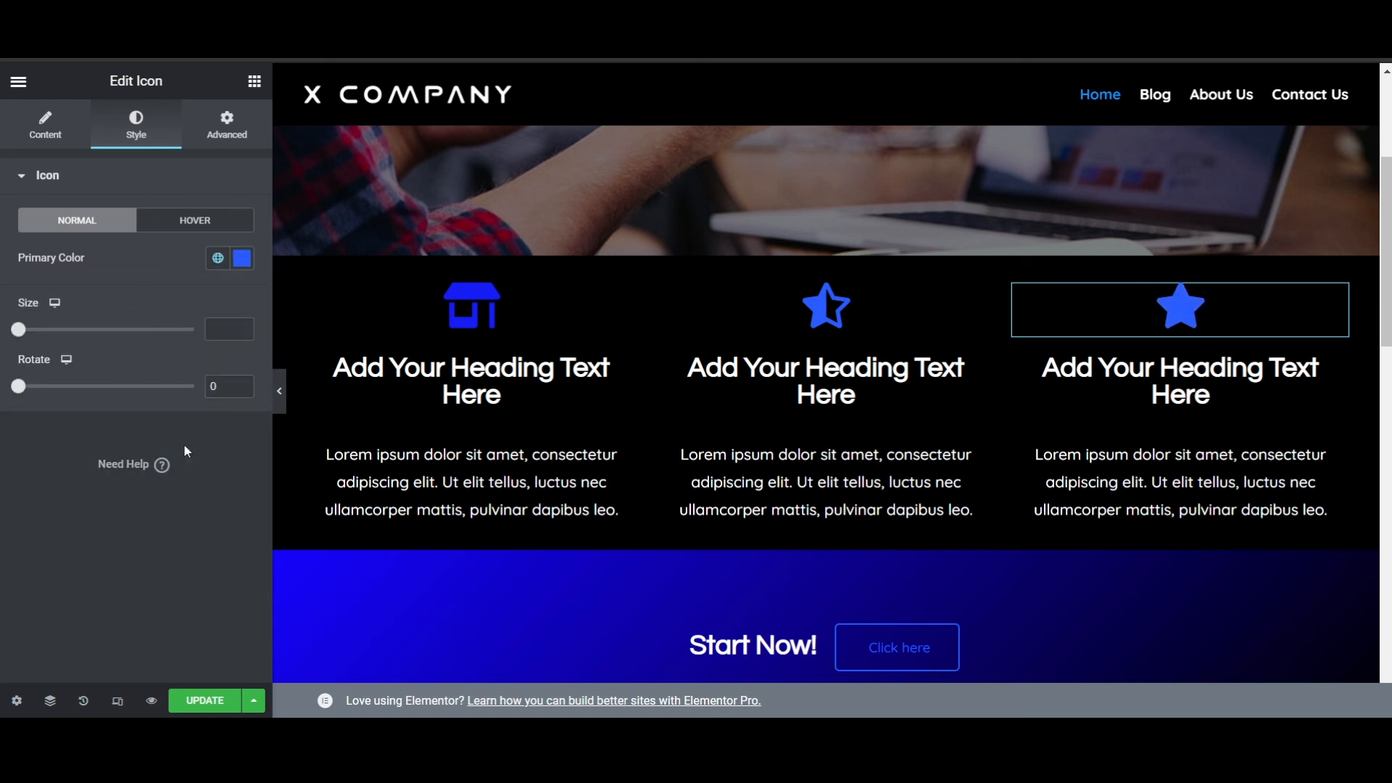
# - Look through the global colors available for the third column's star icon
pyautogui.click(218, 260)
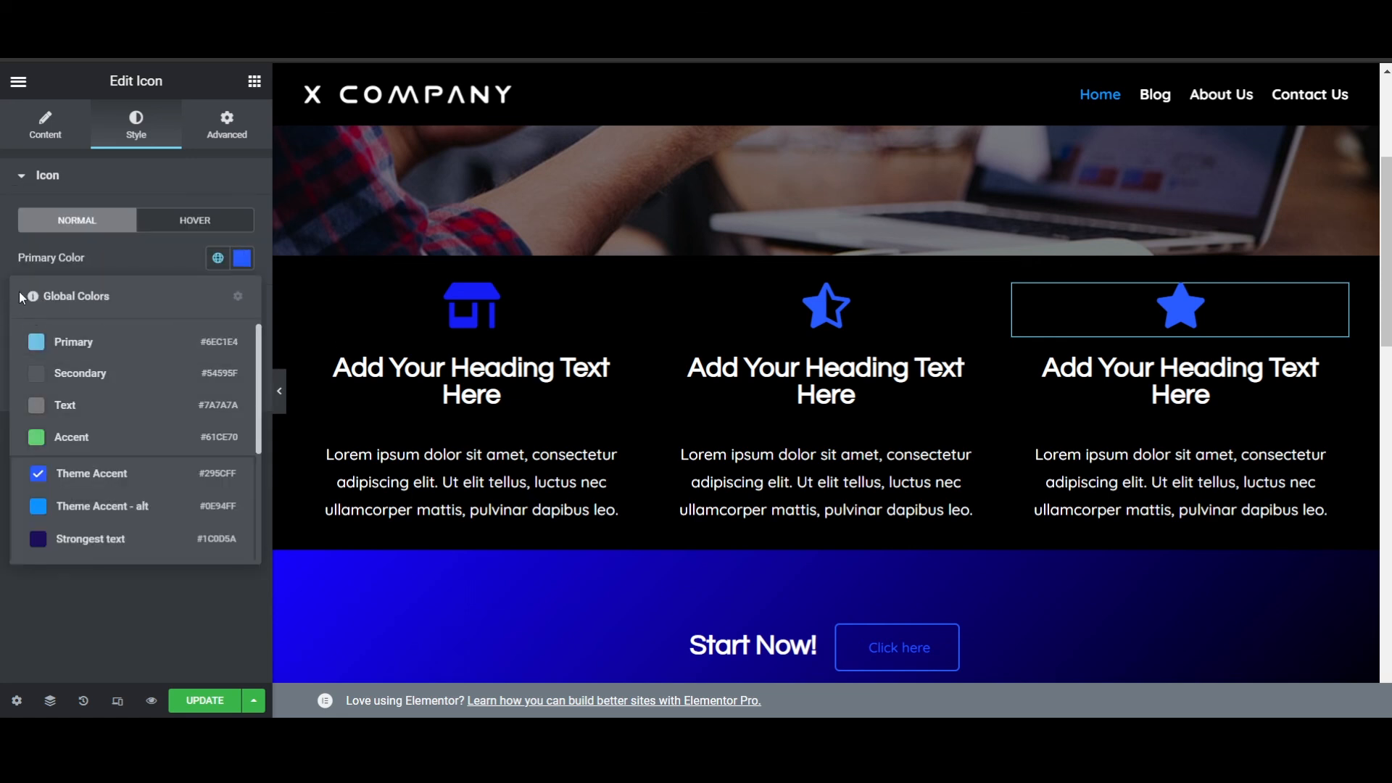
pyautogui.scroll(-3, 151, 339)
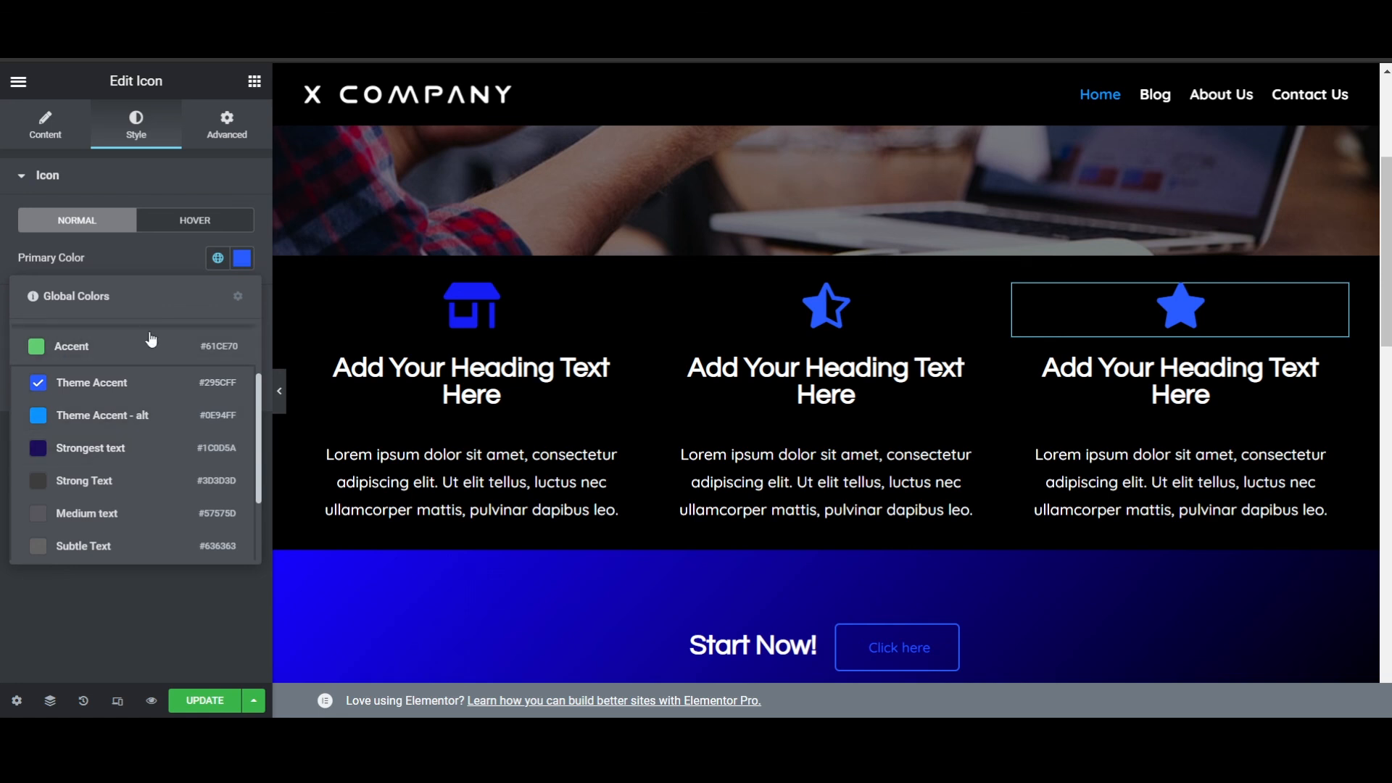
pyautogui.scroll(2, 118, 498)
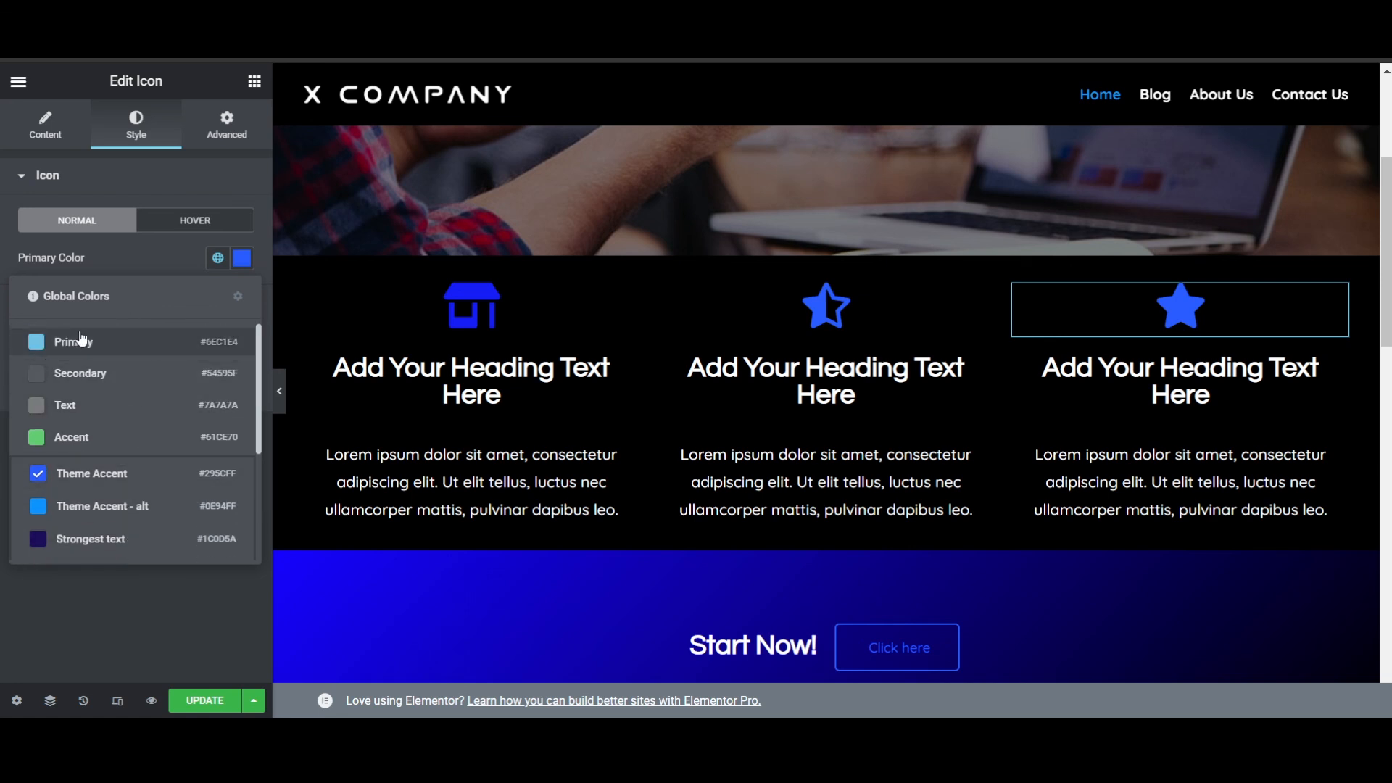
pyautogui.click(181, 620)
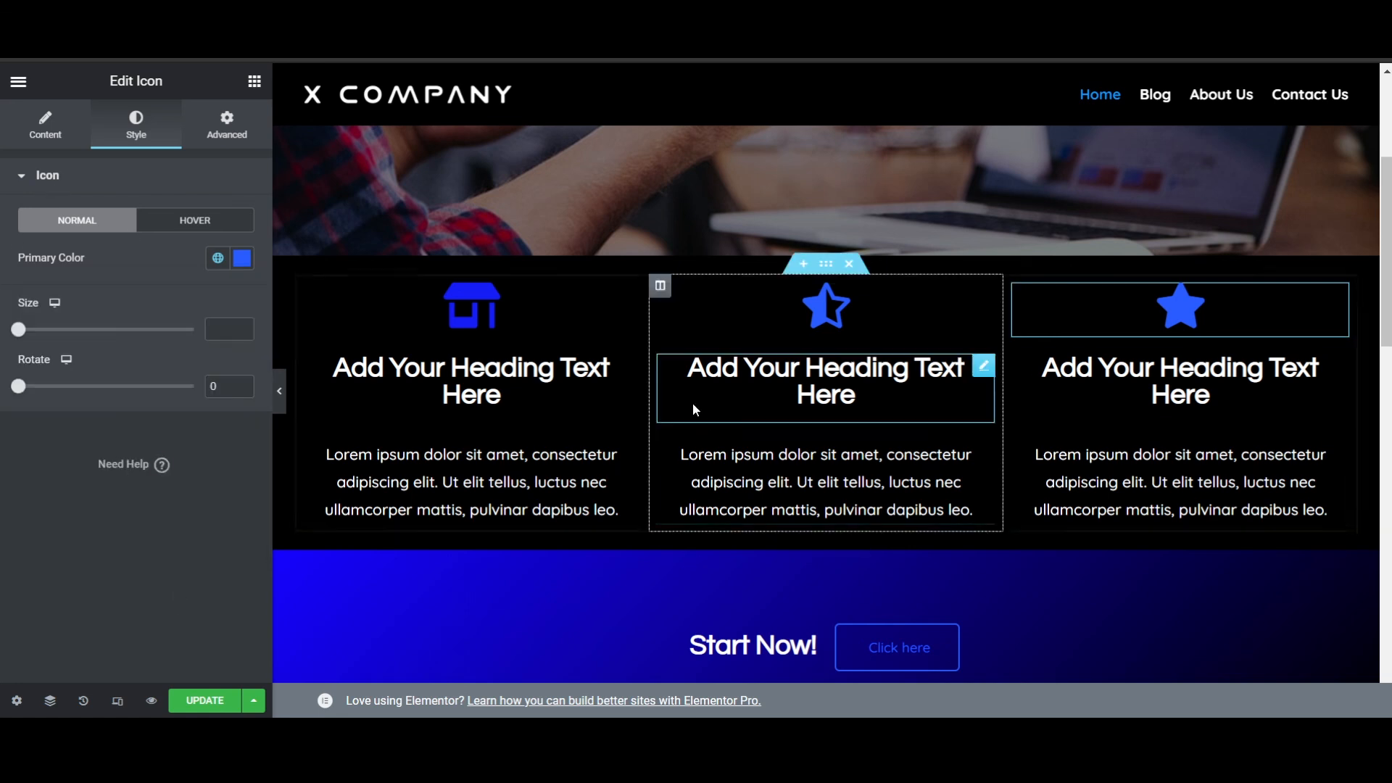
# - Examine the whole page layout from the welcome banner through the features and "Start Now!" sections to the video
pyautogui.scroll(-4, 694, 410)
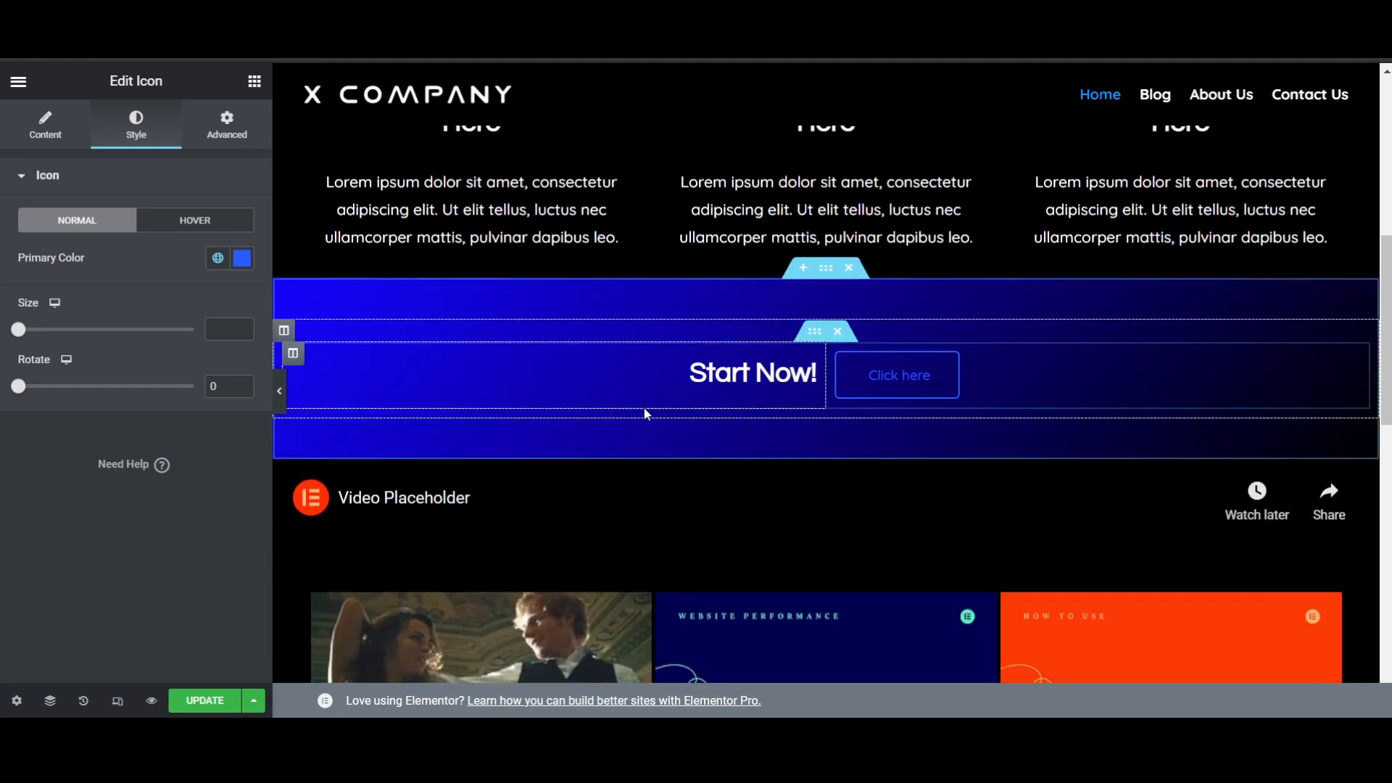
pyautogui.scroll(-4, 647, 413)
pyautogui.scroll(10, 871, 368)
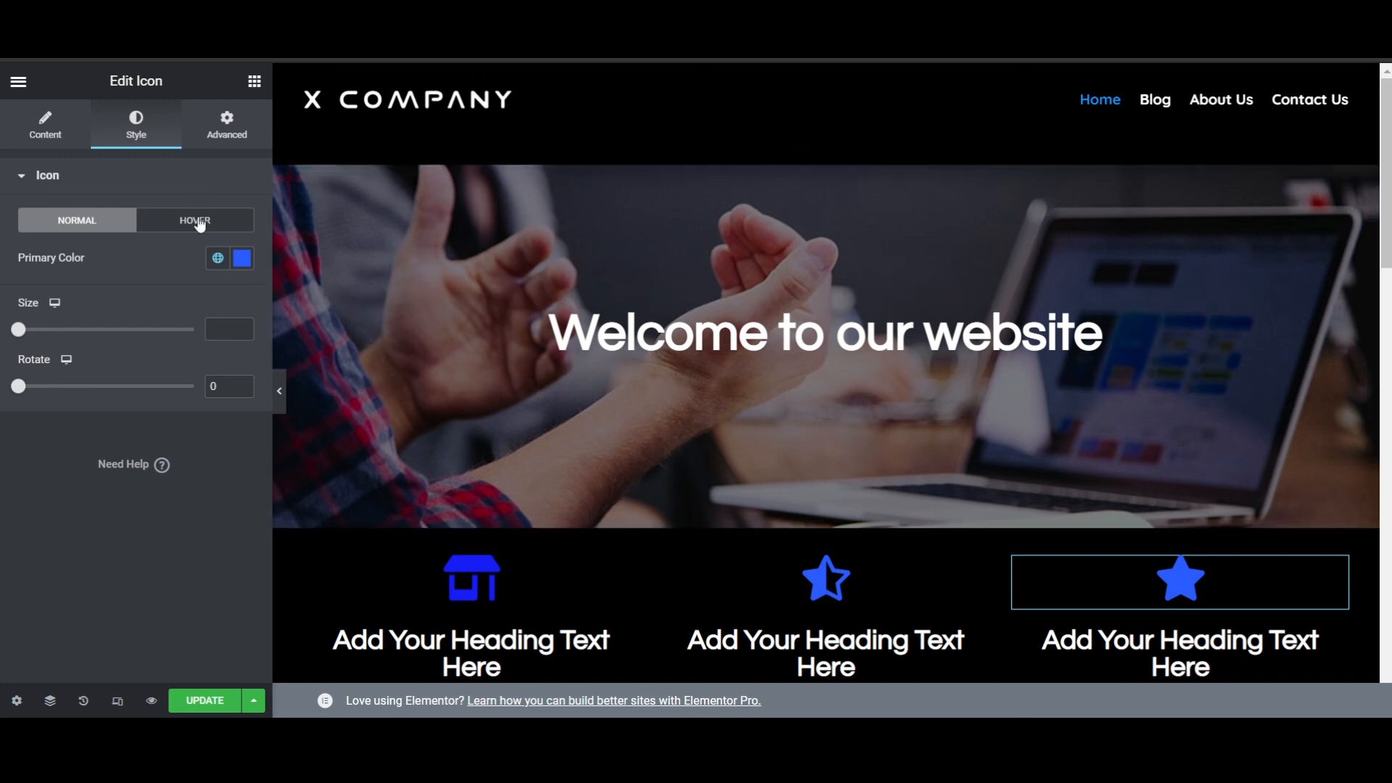
pyautogui.scroll(-3, 964, 580)
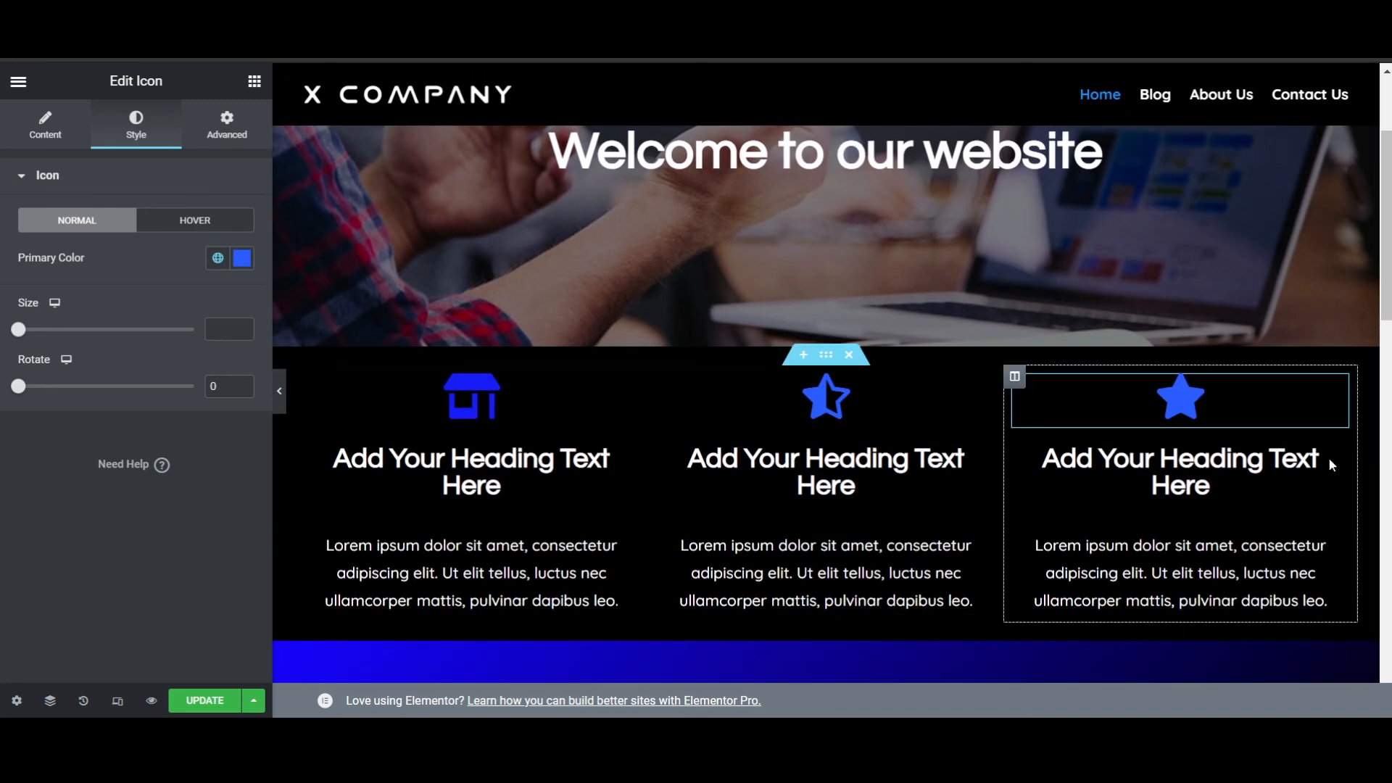
pyautogui.scroll(-3, 1115, 453)
pyautogui.scroll(-3, 873, 417)
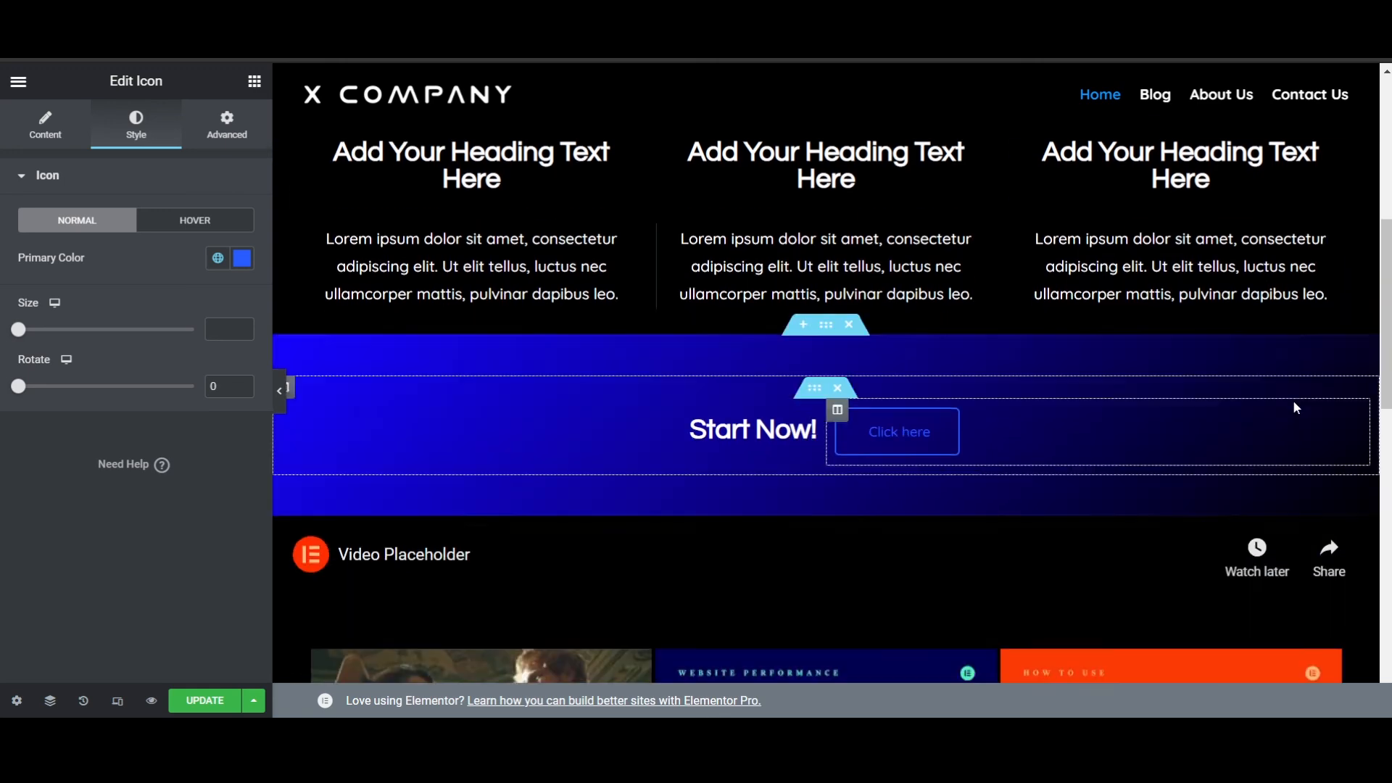
pyautogui.scroll(-4, 435, 478)
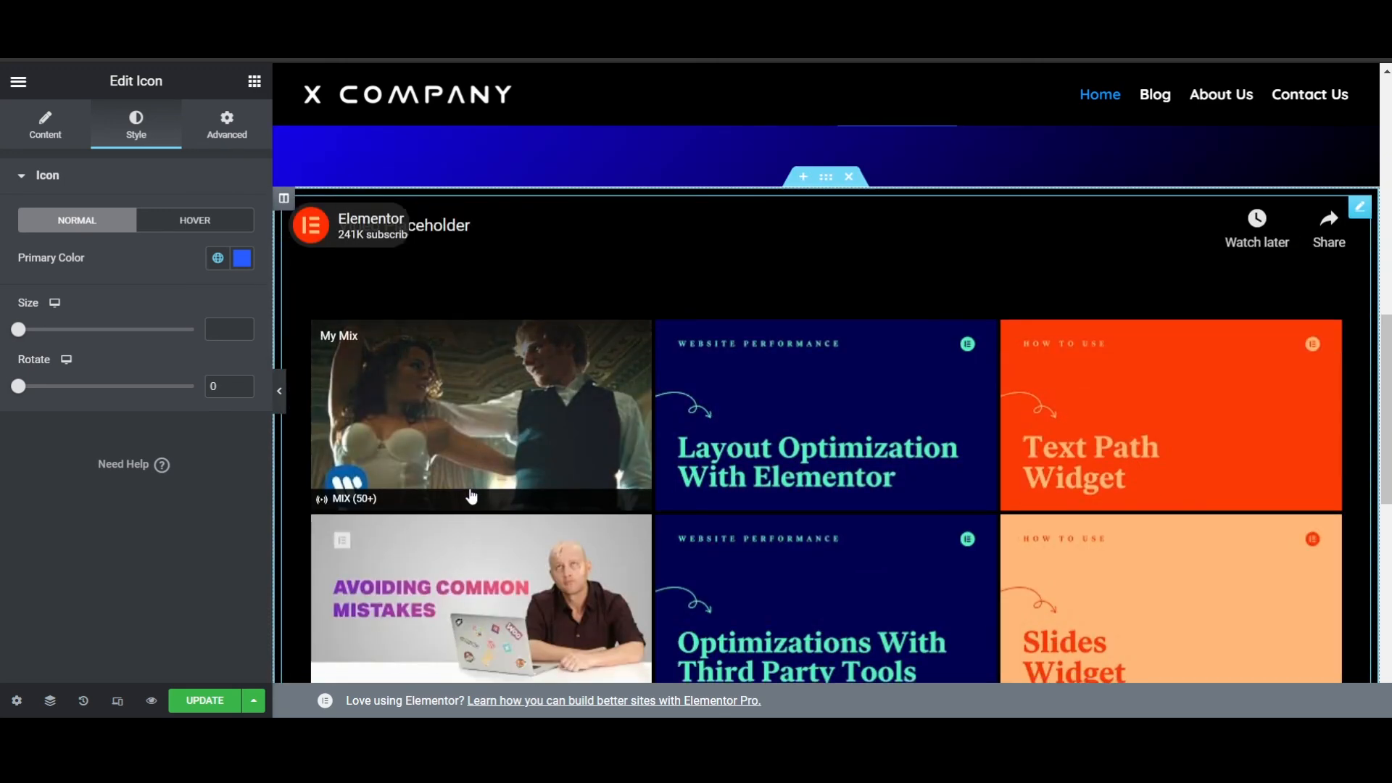
pyautogui.scroll(-8, 1008, 507)
pyautogui.scroll(14, 960, 511)
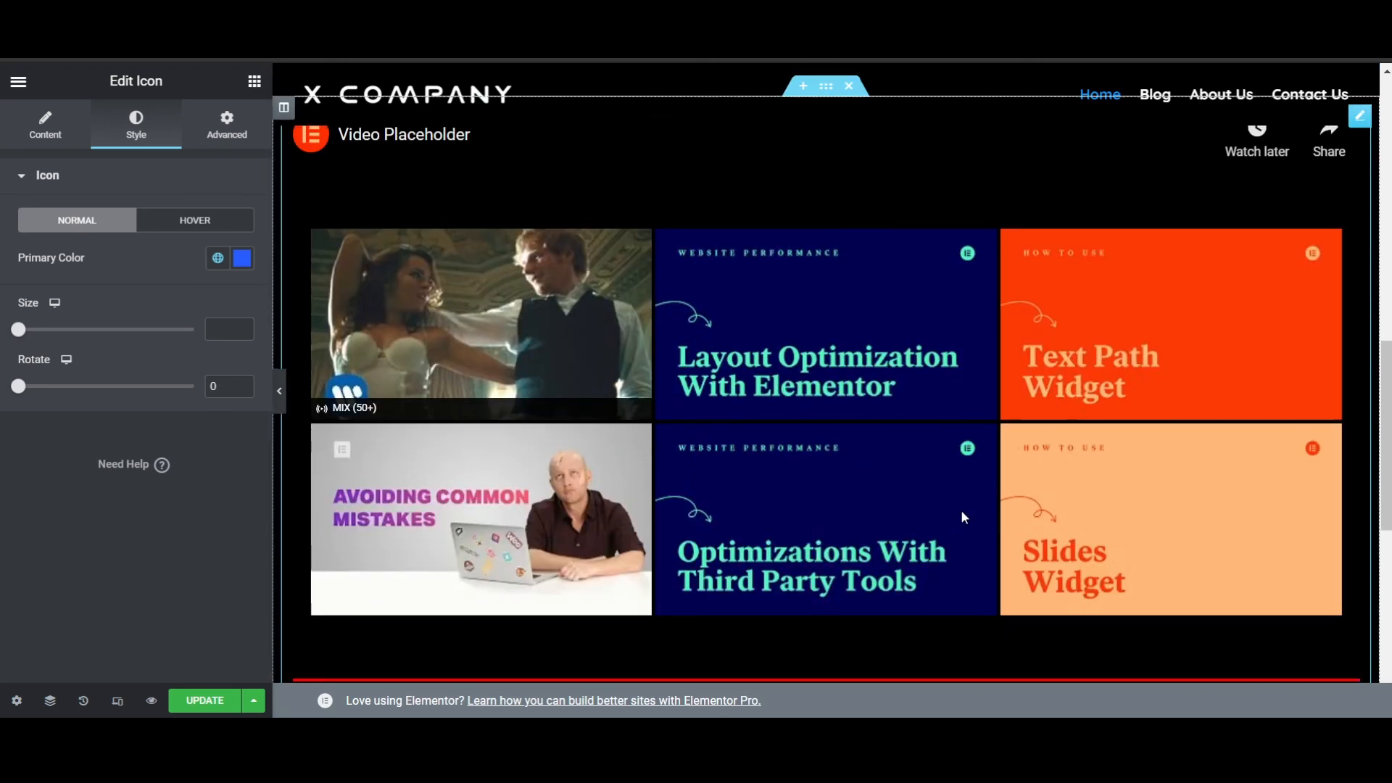
pyautogui.scroll(5, 963, 503)
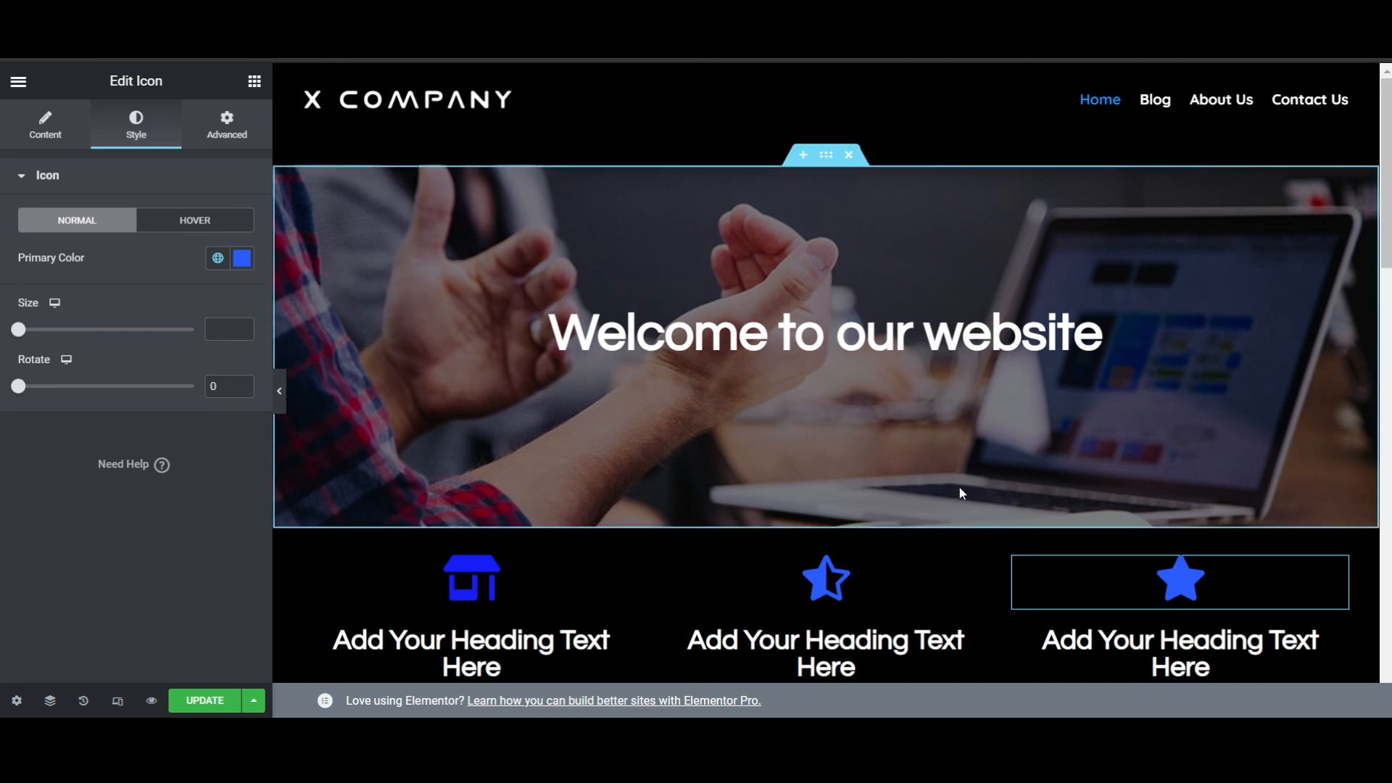
# - Open the welcome banner section's layout settings and review the page sections down to the video
pyautogui.click(822, 161)
pyautogui.scroll(-3, 1003, 411)
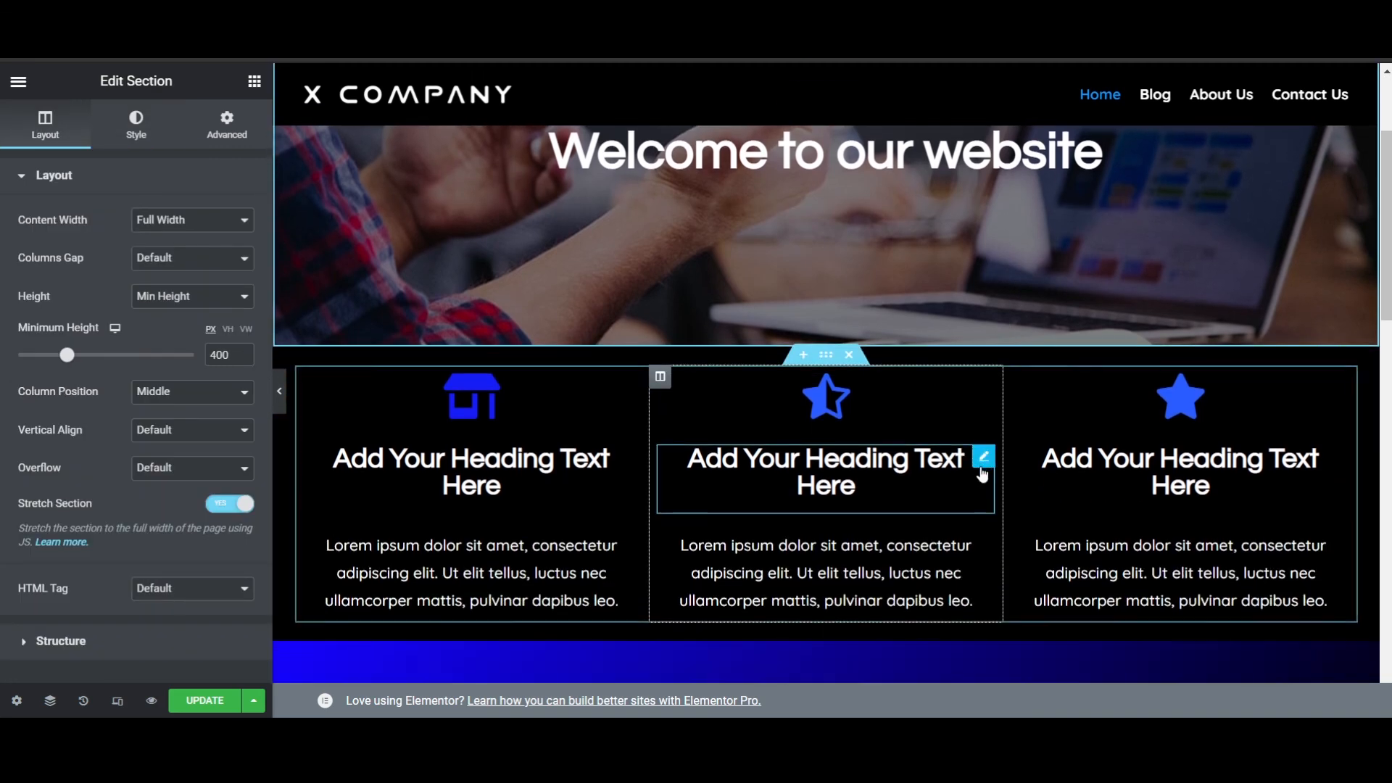
pyautogui.scroll(-9, 957, 506)
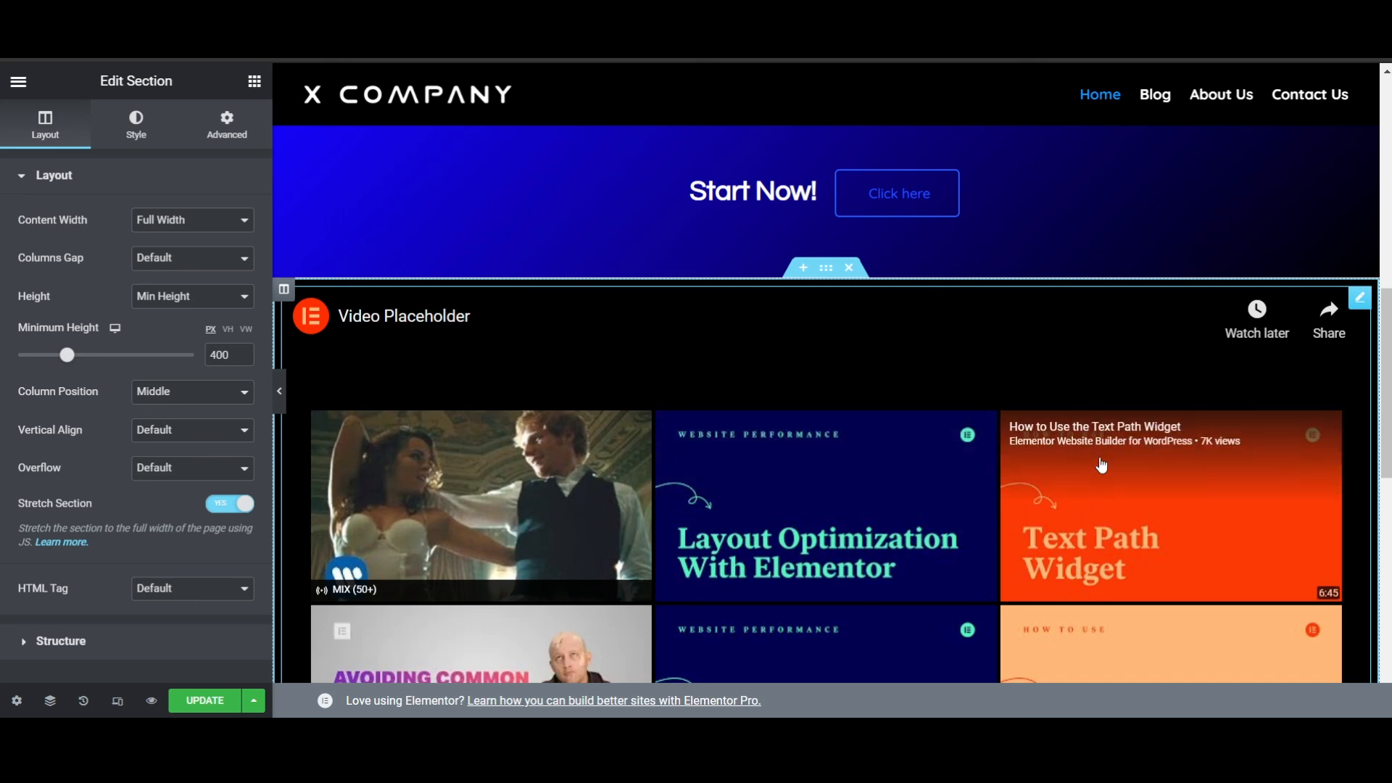
pyautogui.scroll(10, 1037, 367)
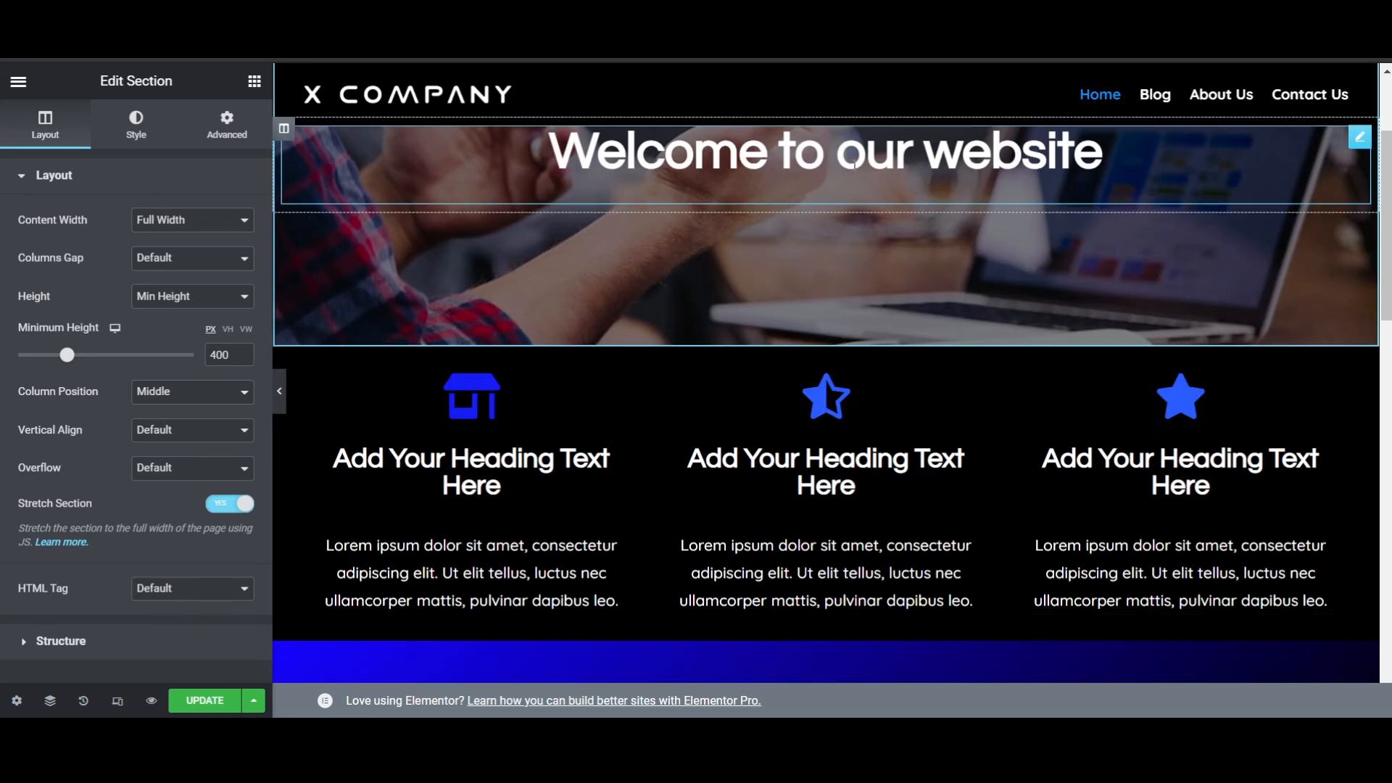
pyautogui.scroll(3, 920, 253)
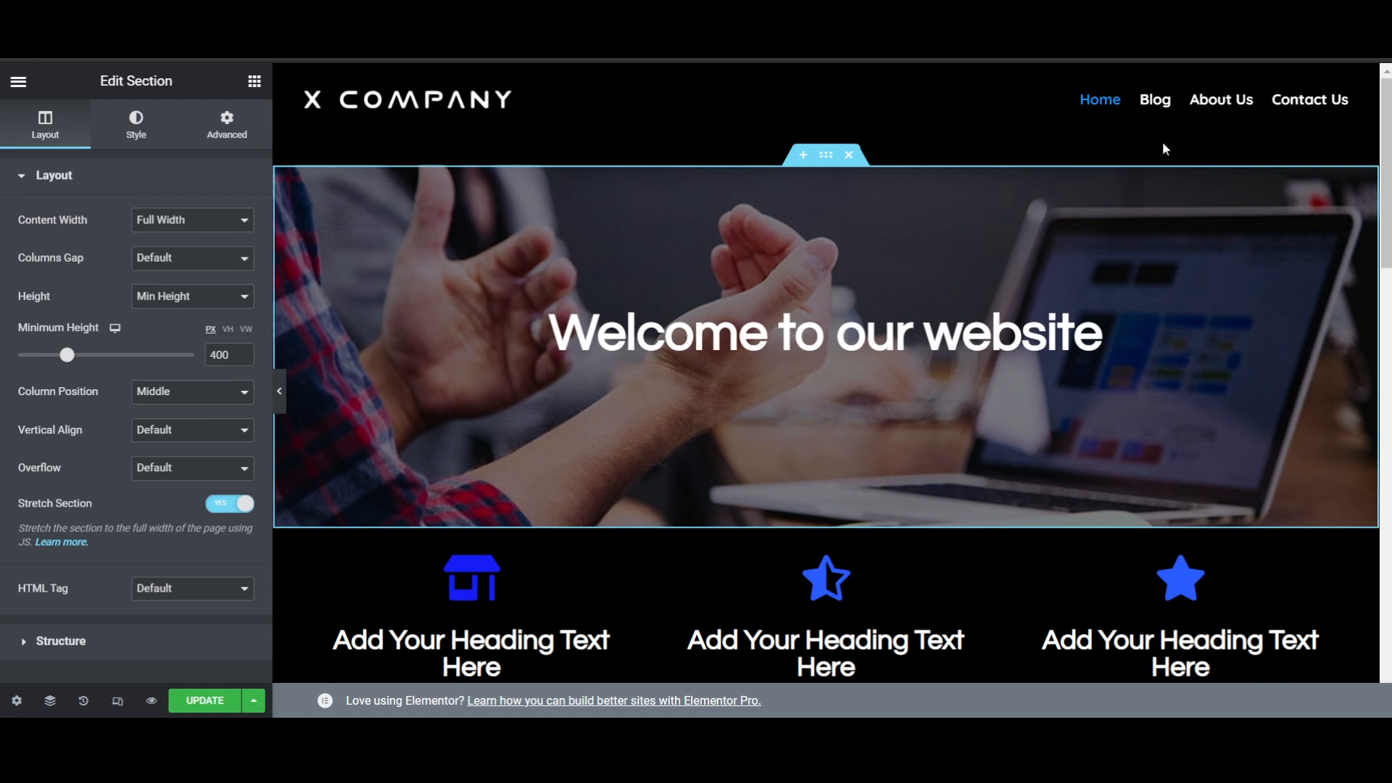